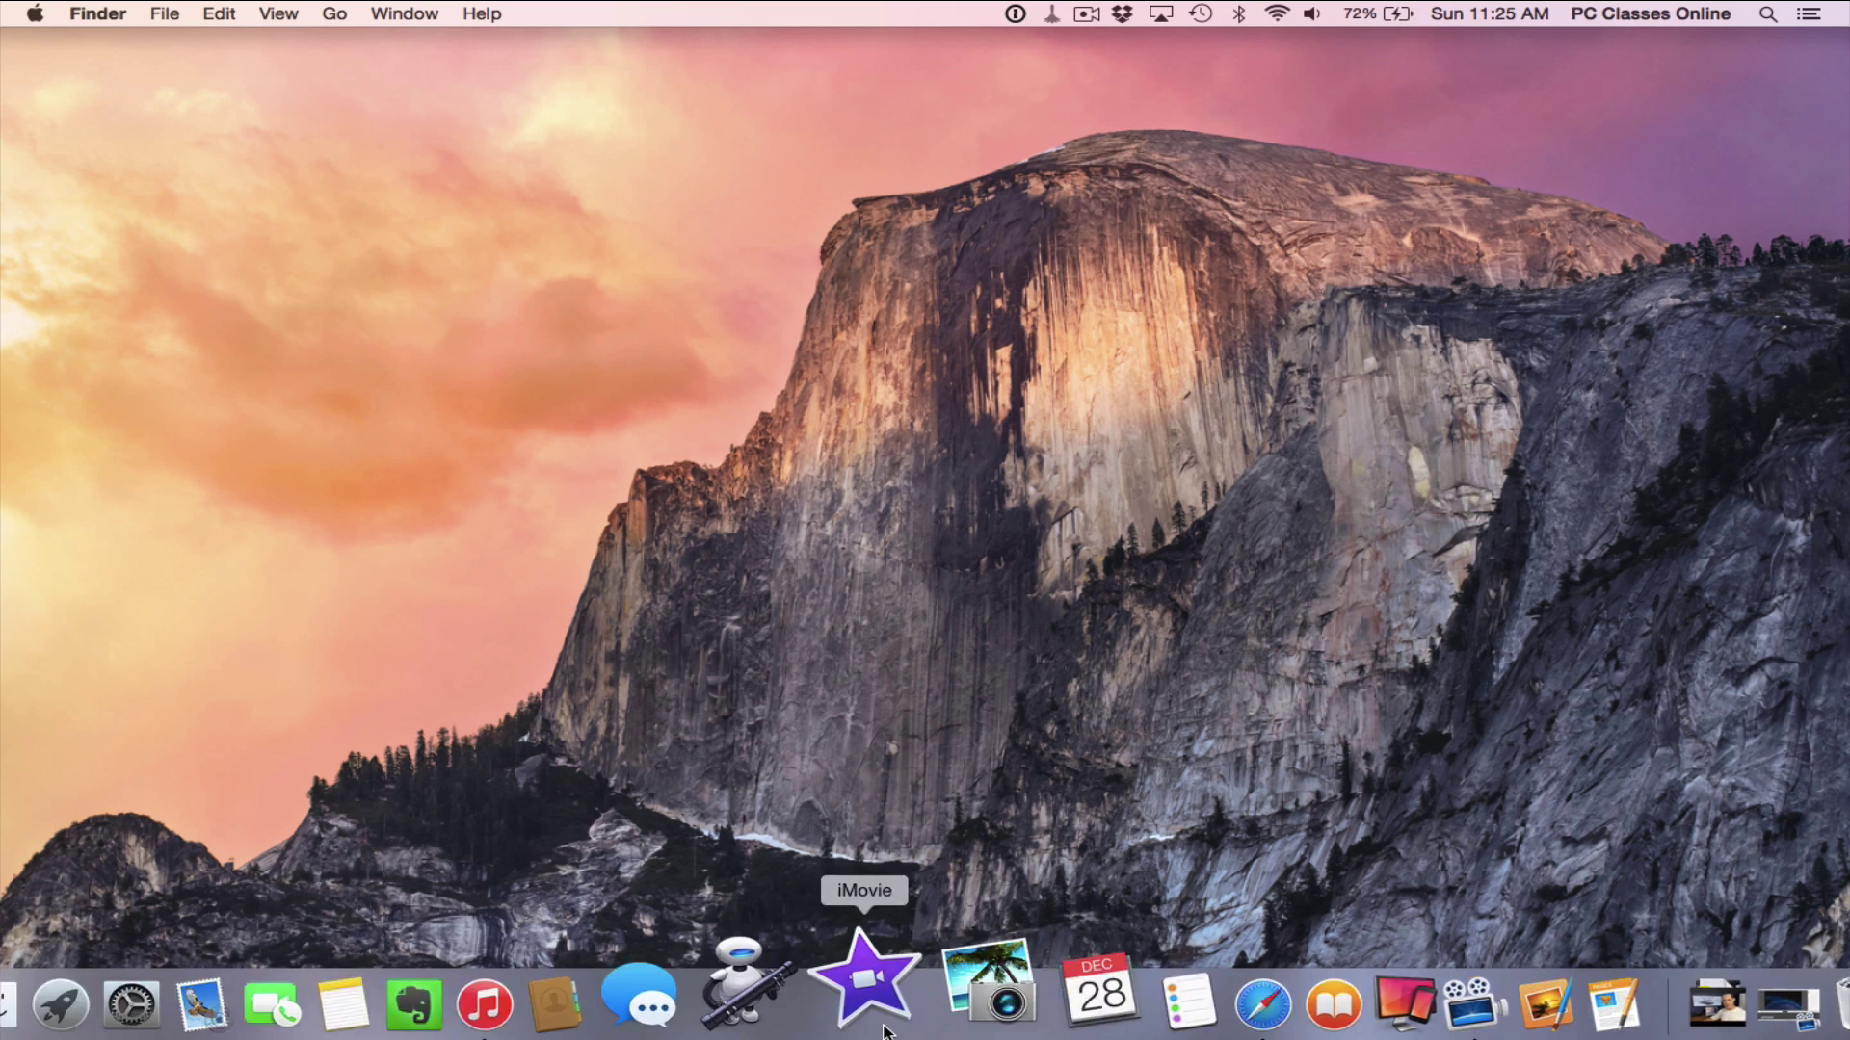
Open a Finder window showing the Applications folder as large icons
left_click(83, 988)
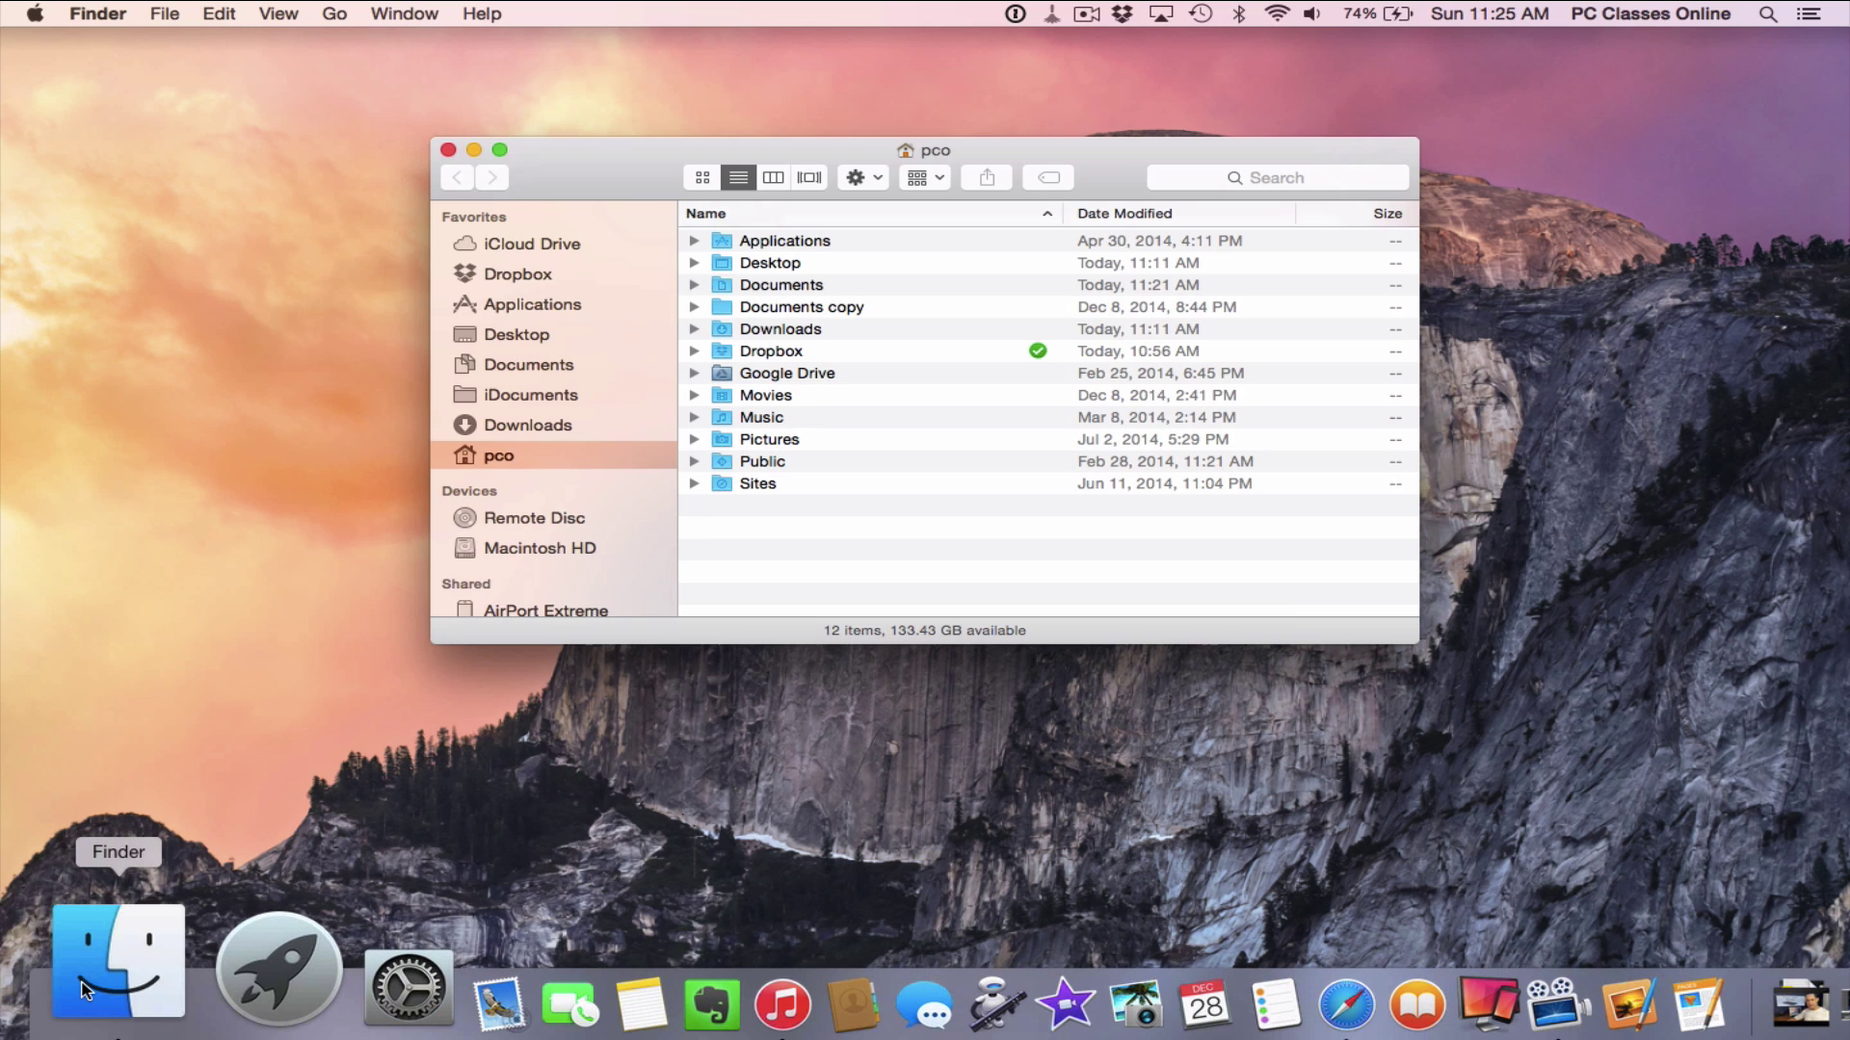
left_click(566, 310)
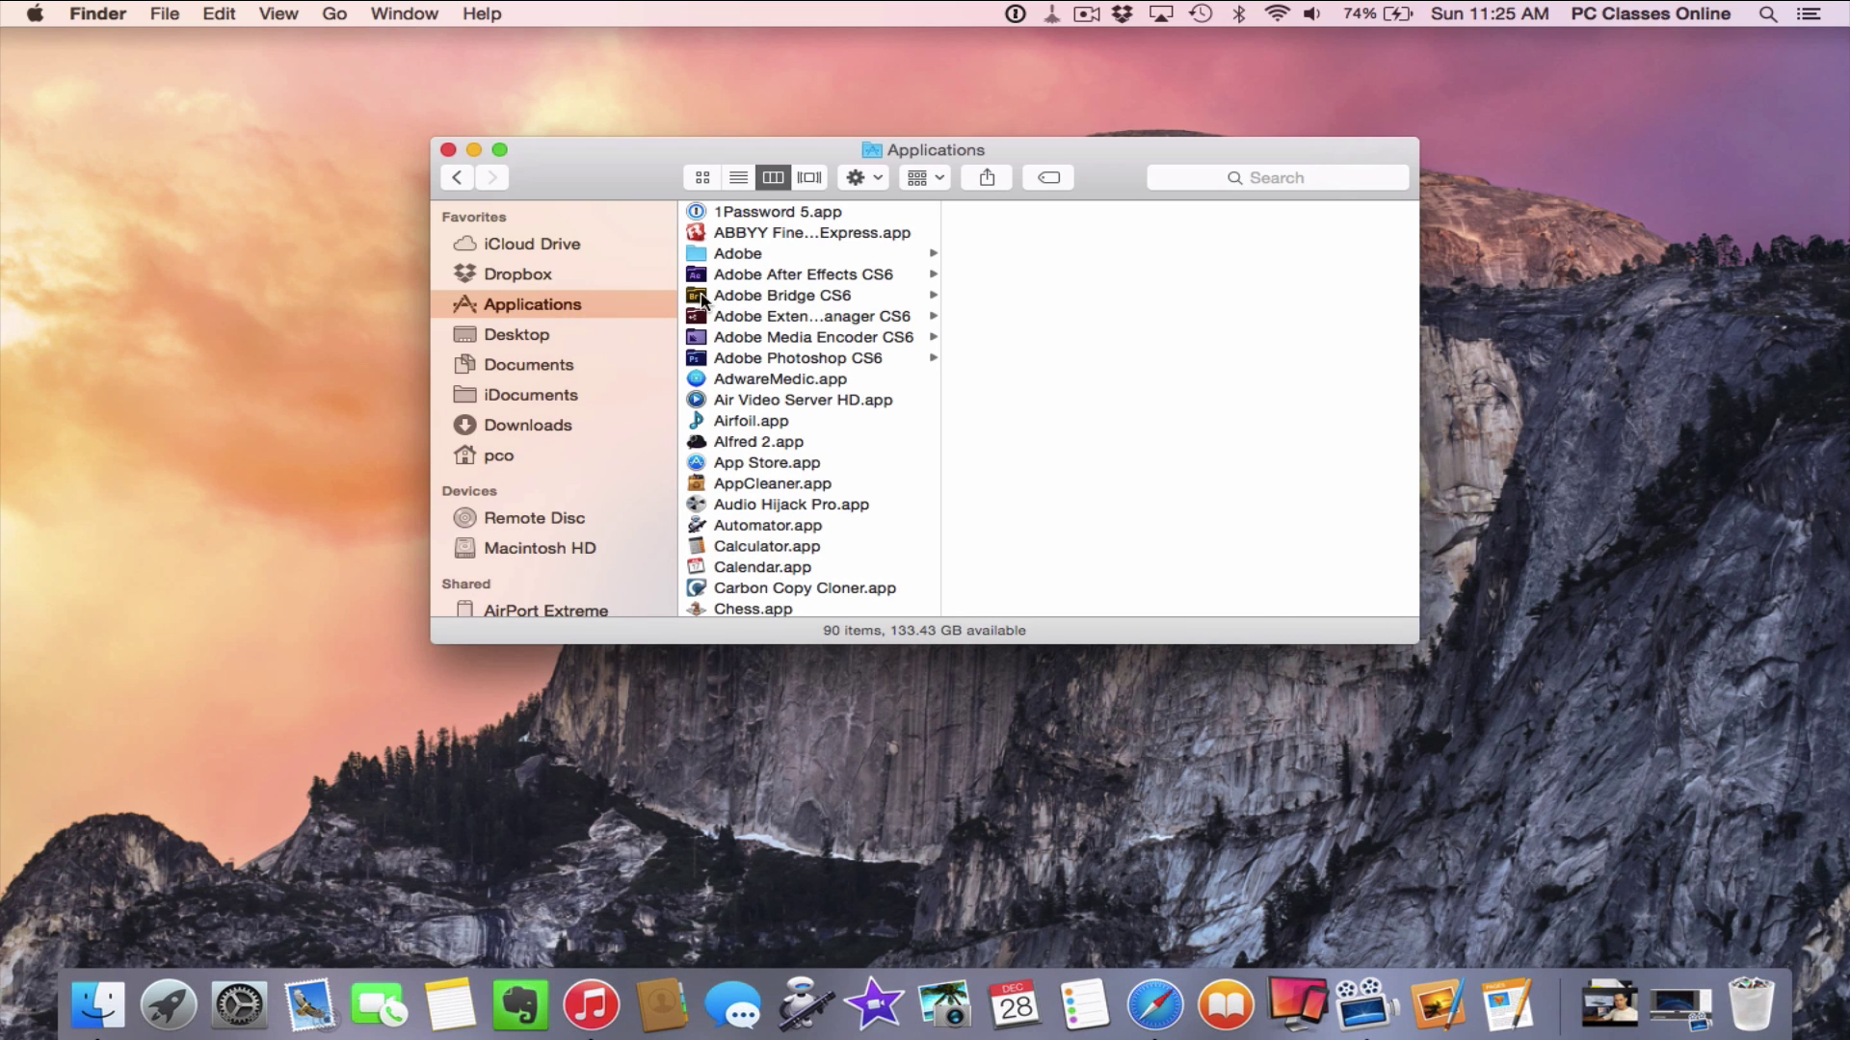
left_click(700, 176)
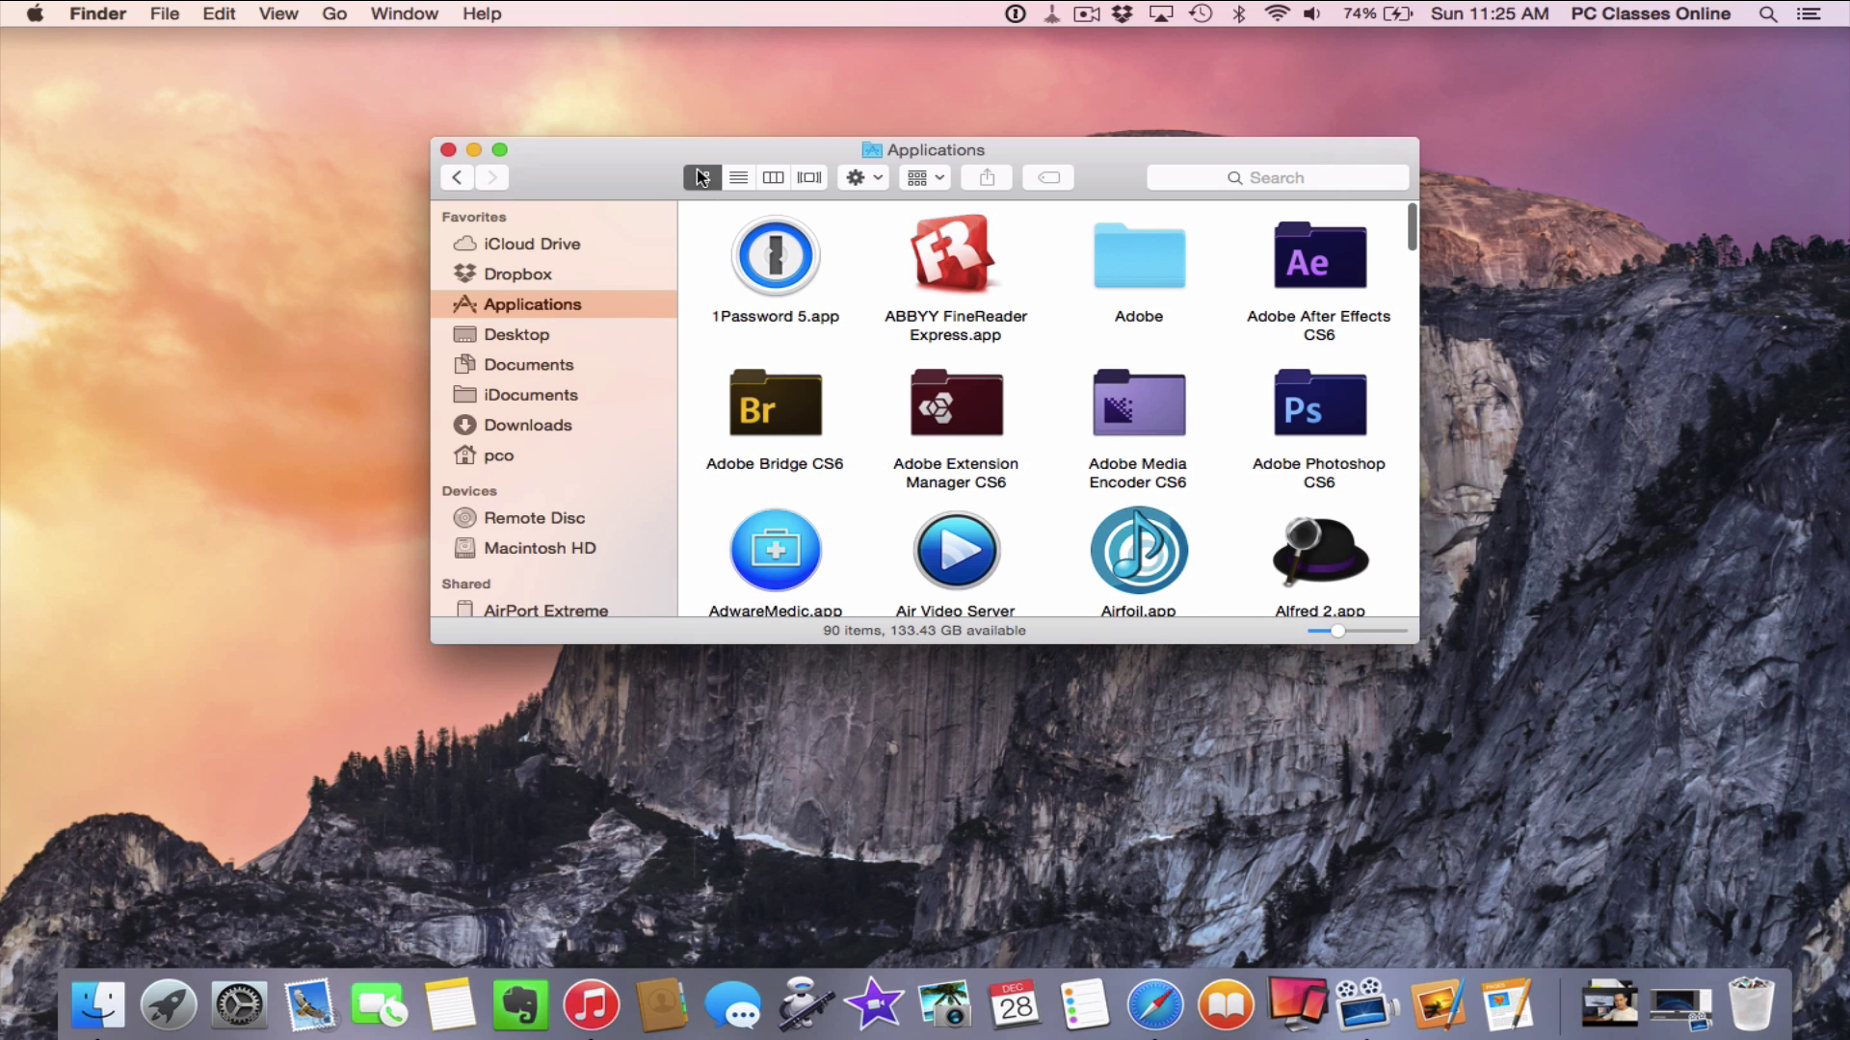
scroll(879, 329, "down", 5)
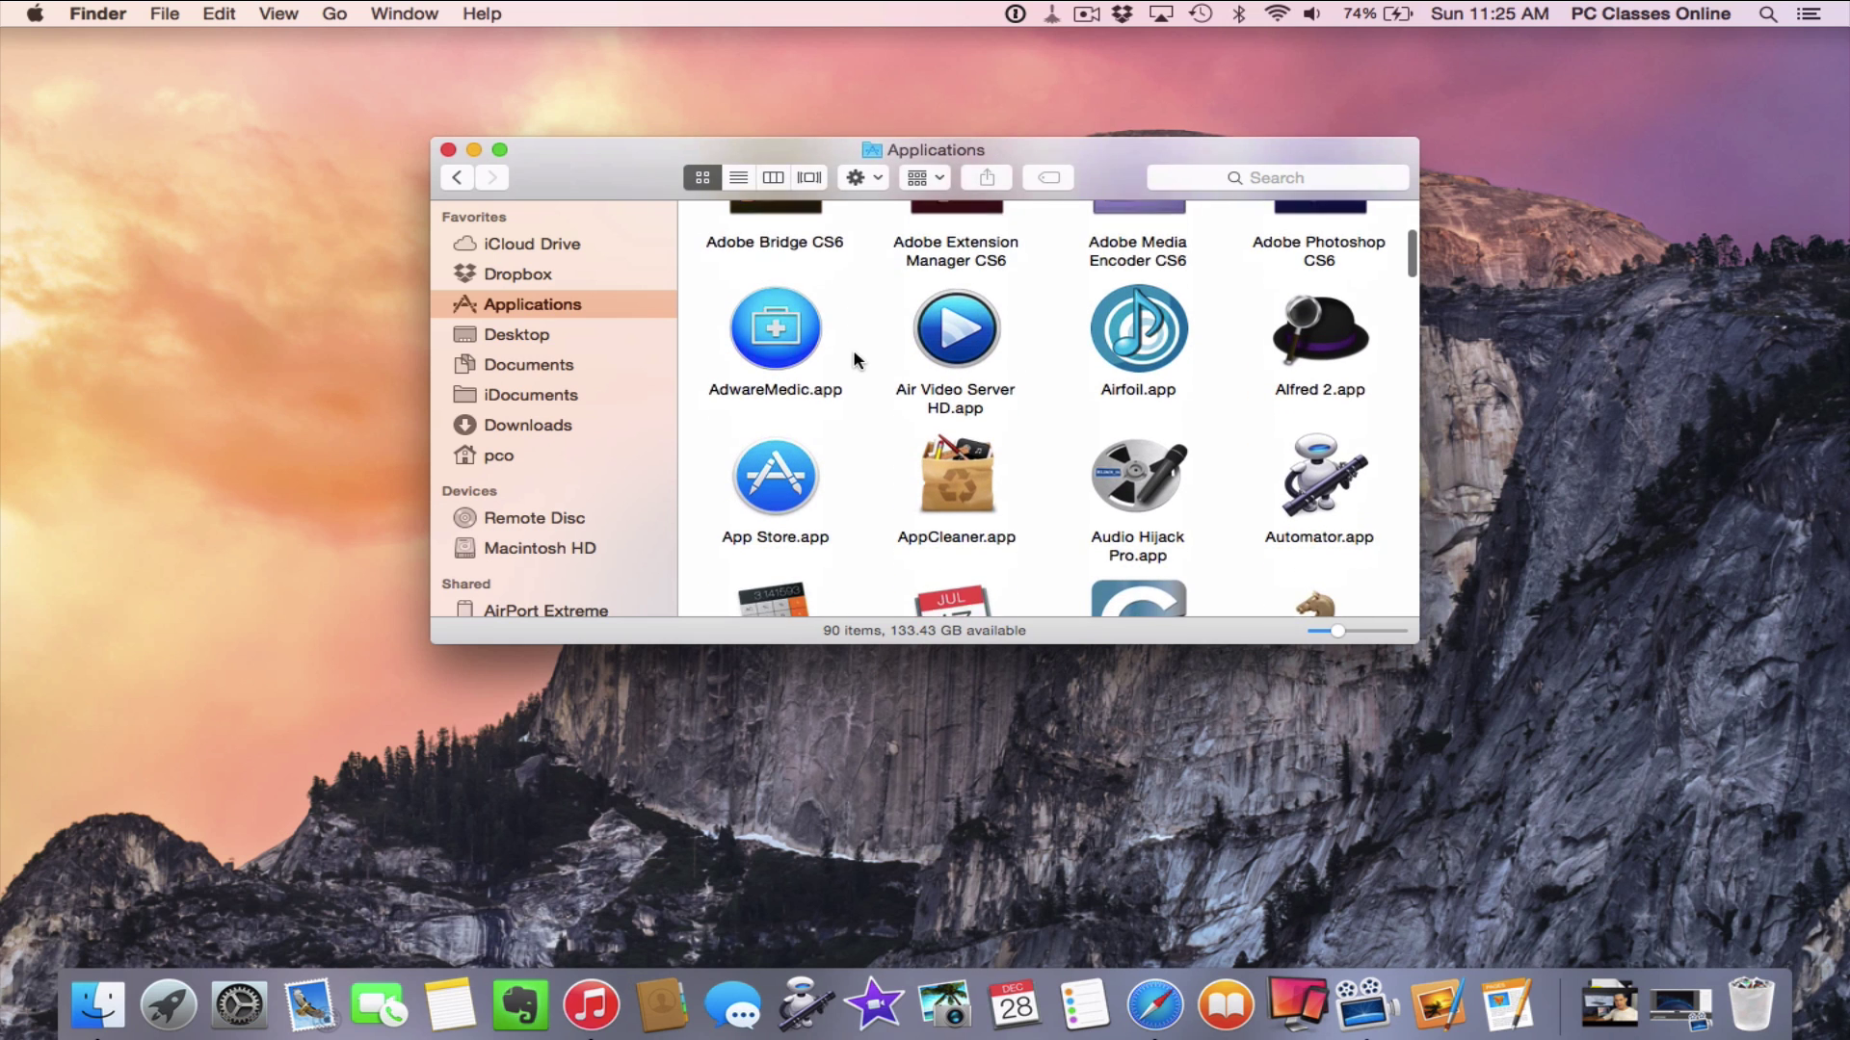
Select Automator.app, close the Applications window, and bring up Launchpad
left_click(1322, 438)
left_click(447, 149)
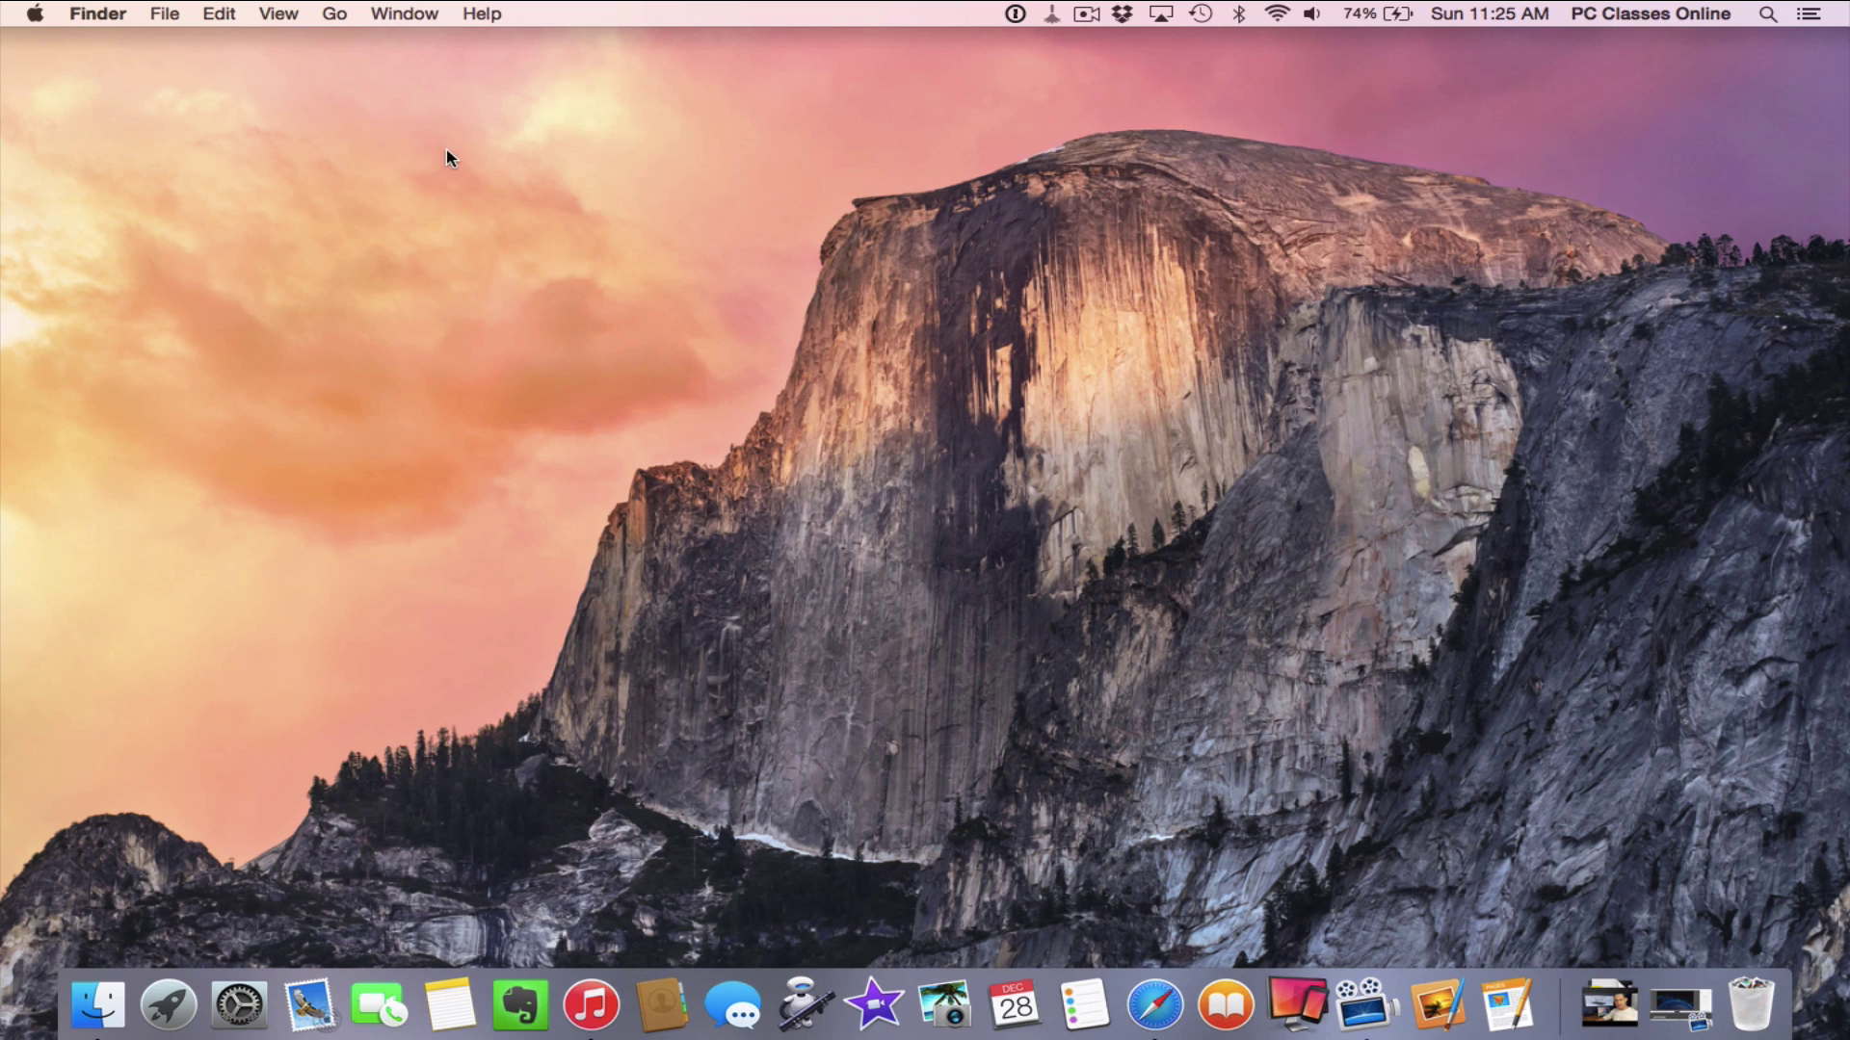
left_click(183, 993)
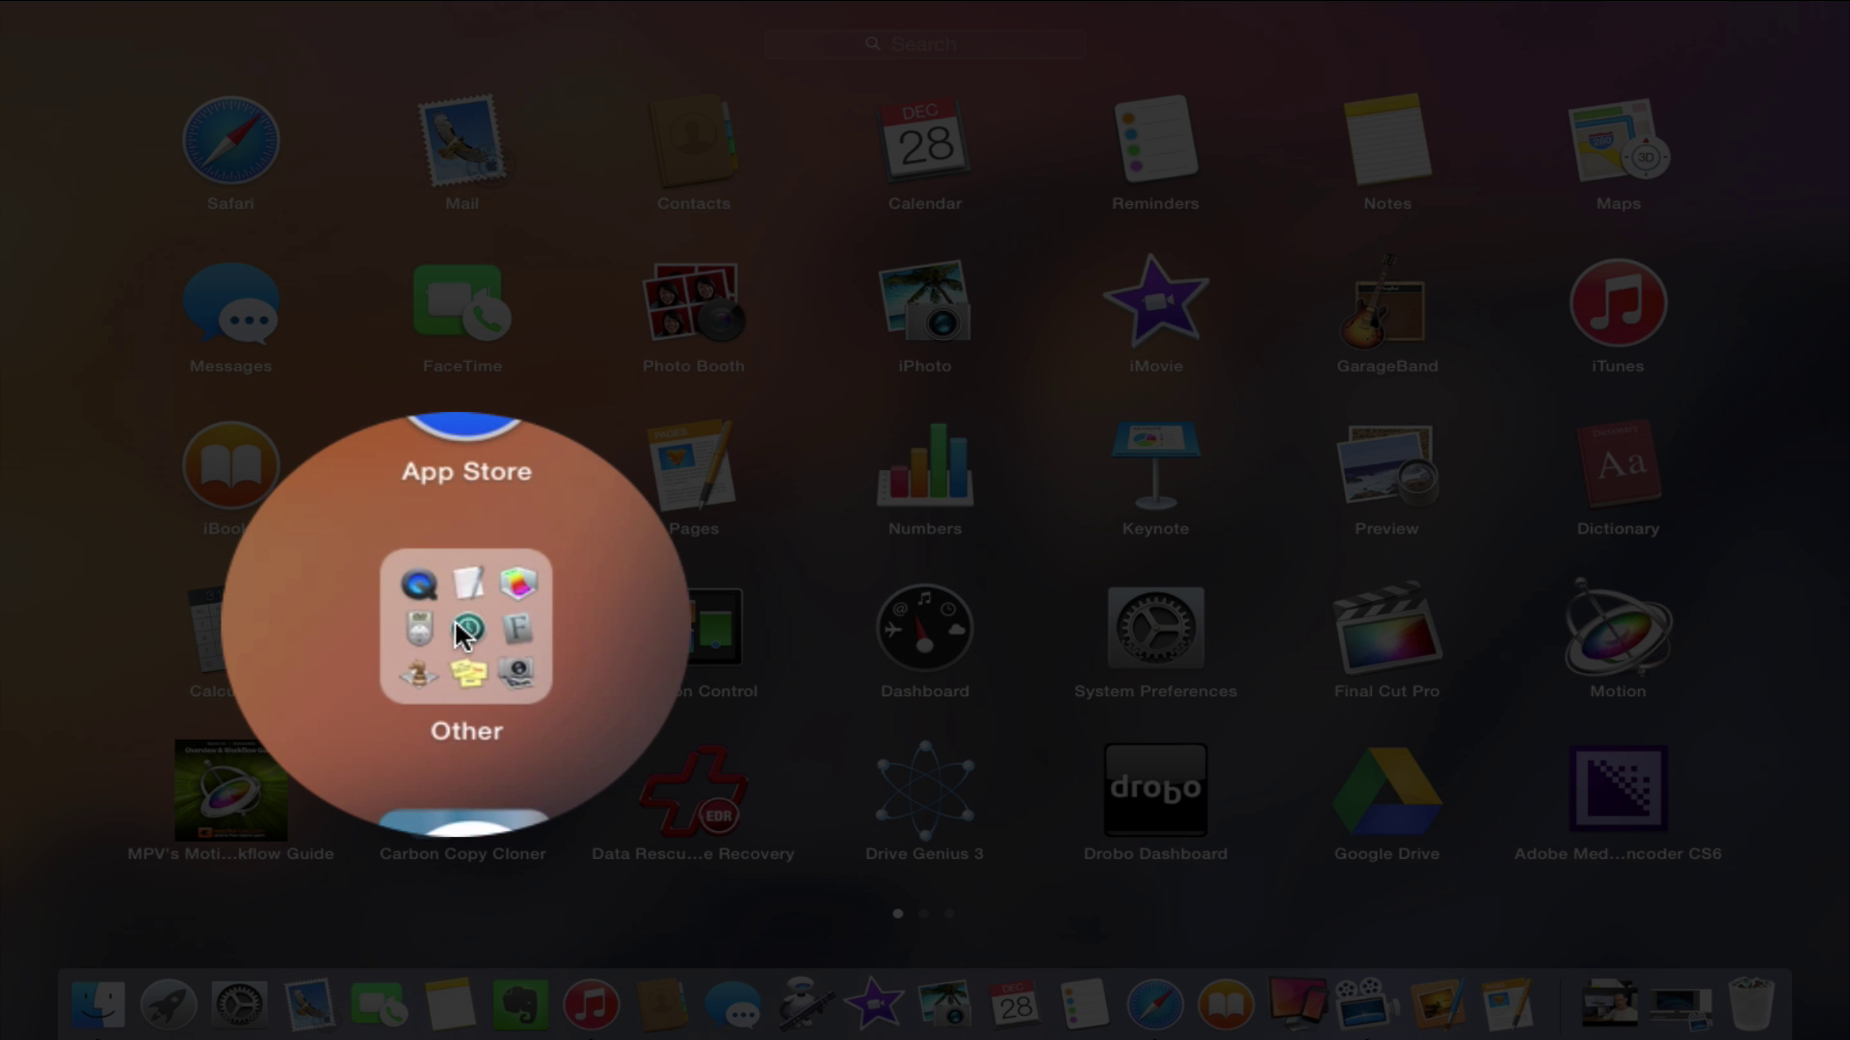
Launch Automator from Launchpad's Other group
left_click(461, 632)
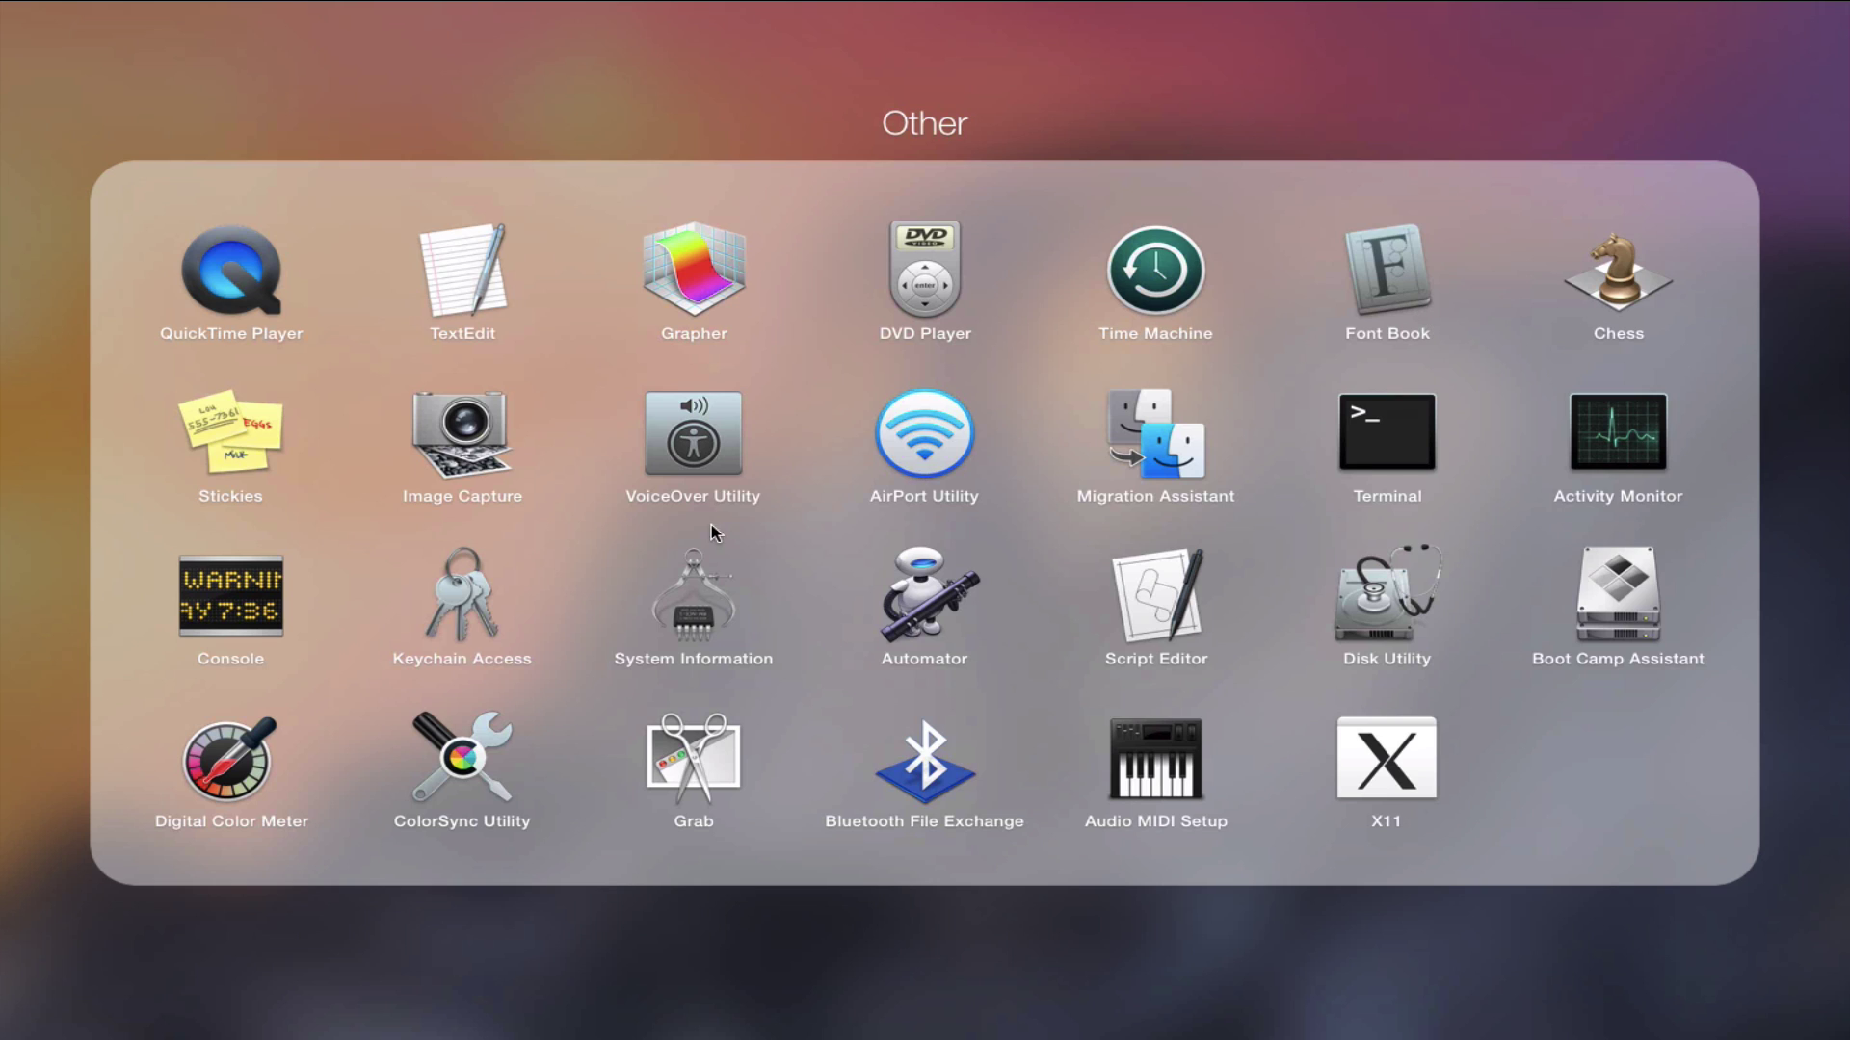
left_click(923, 591)
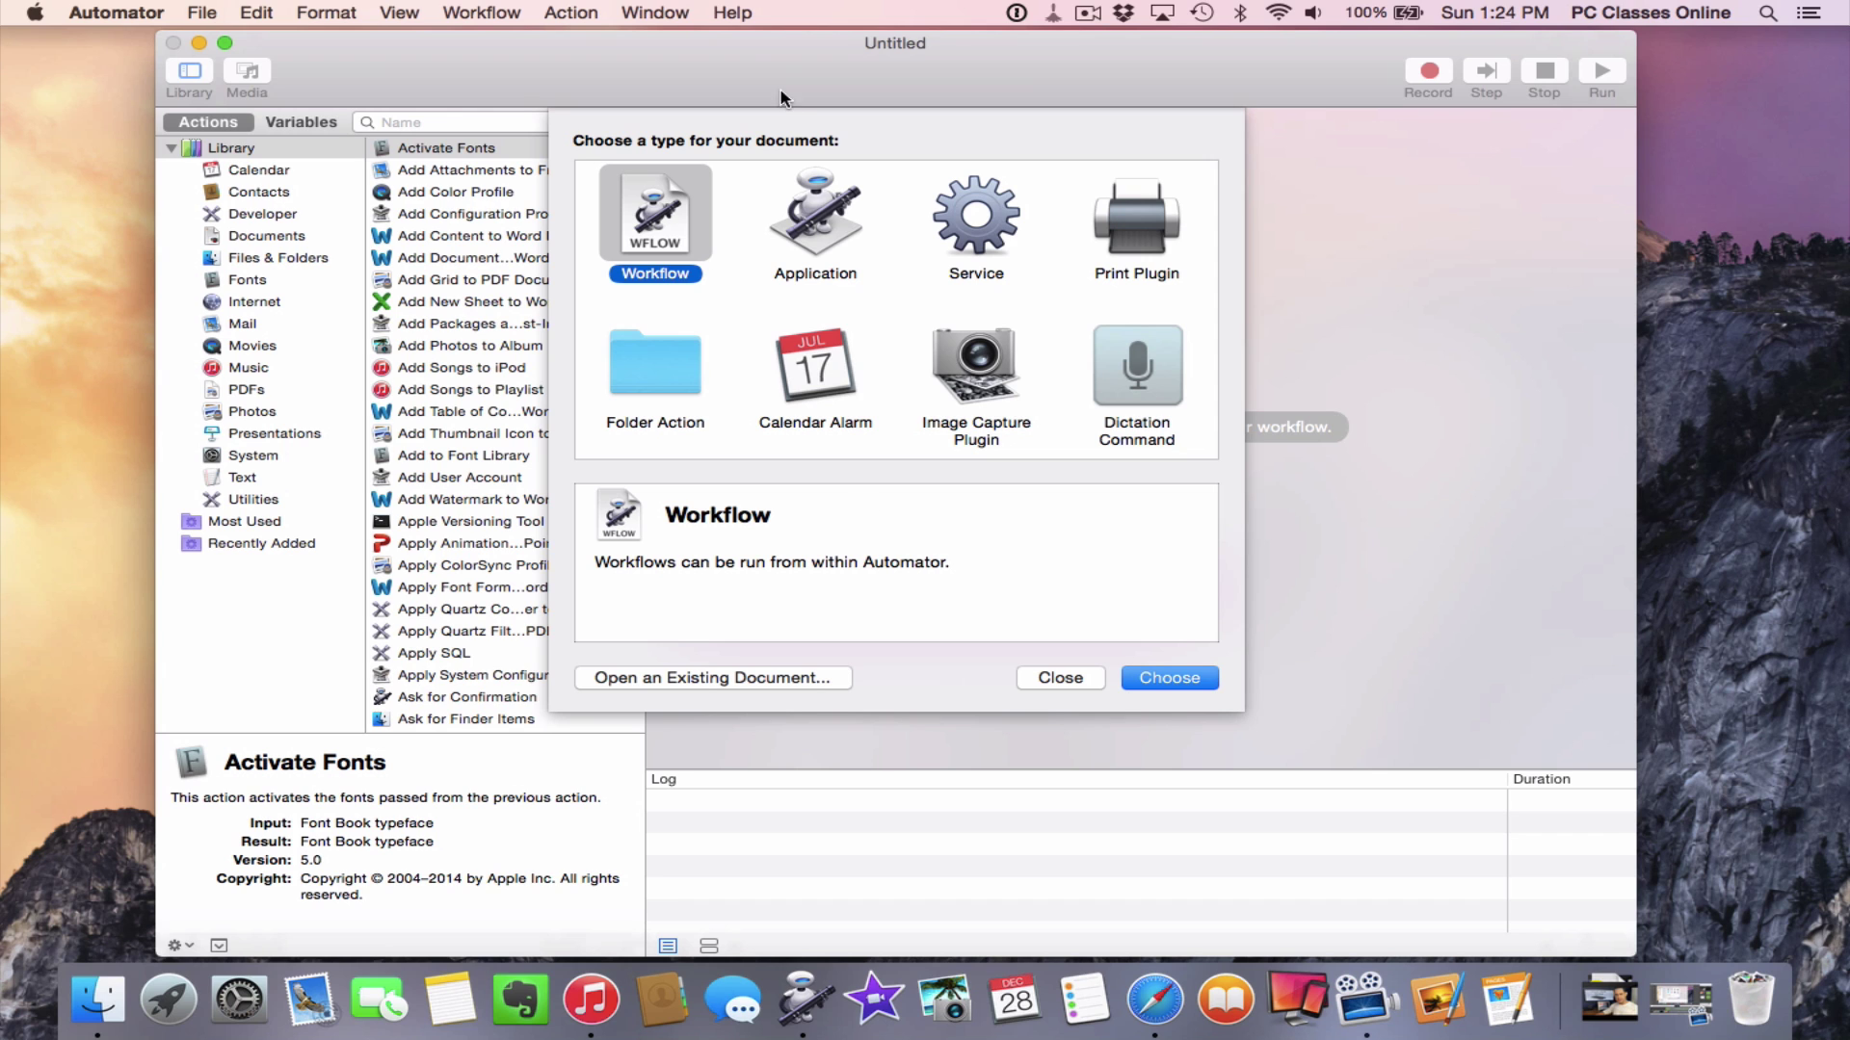
Move the Automator chooser left and create a new Workflow document
left_click_drag(728, 44, 623, 46)
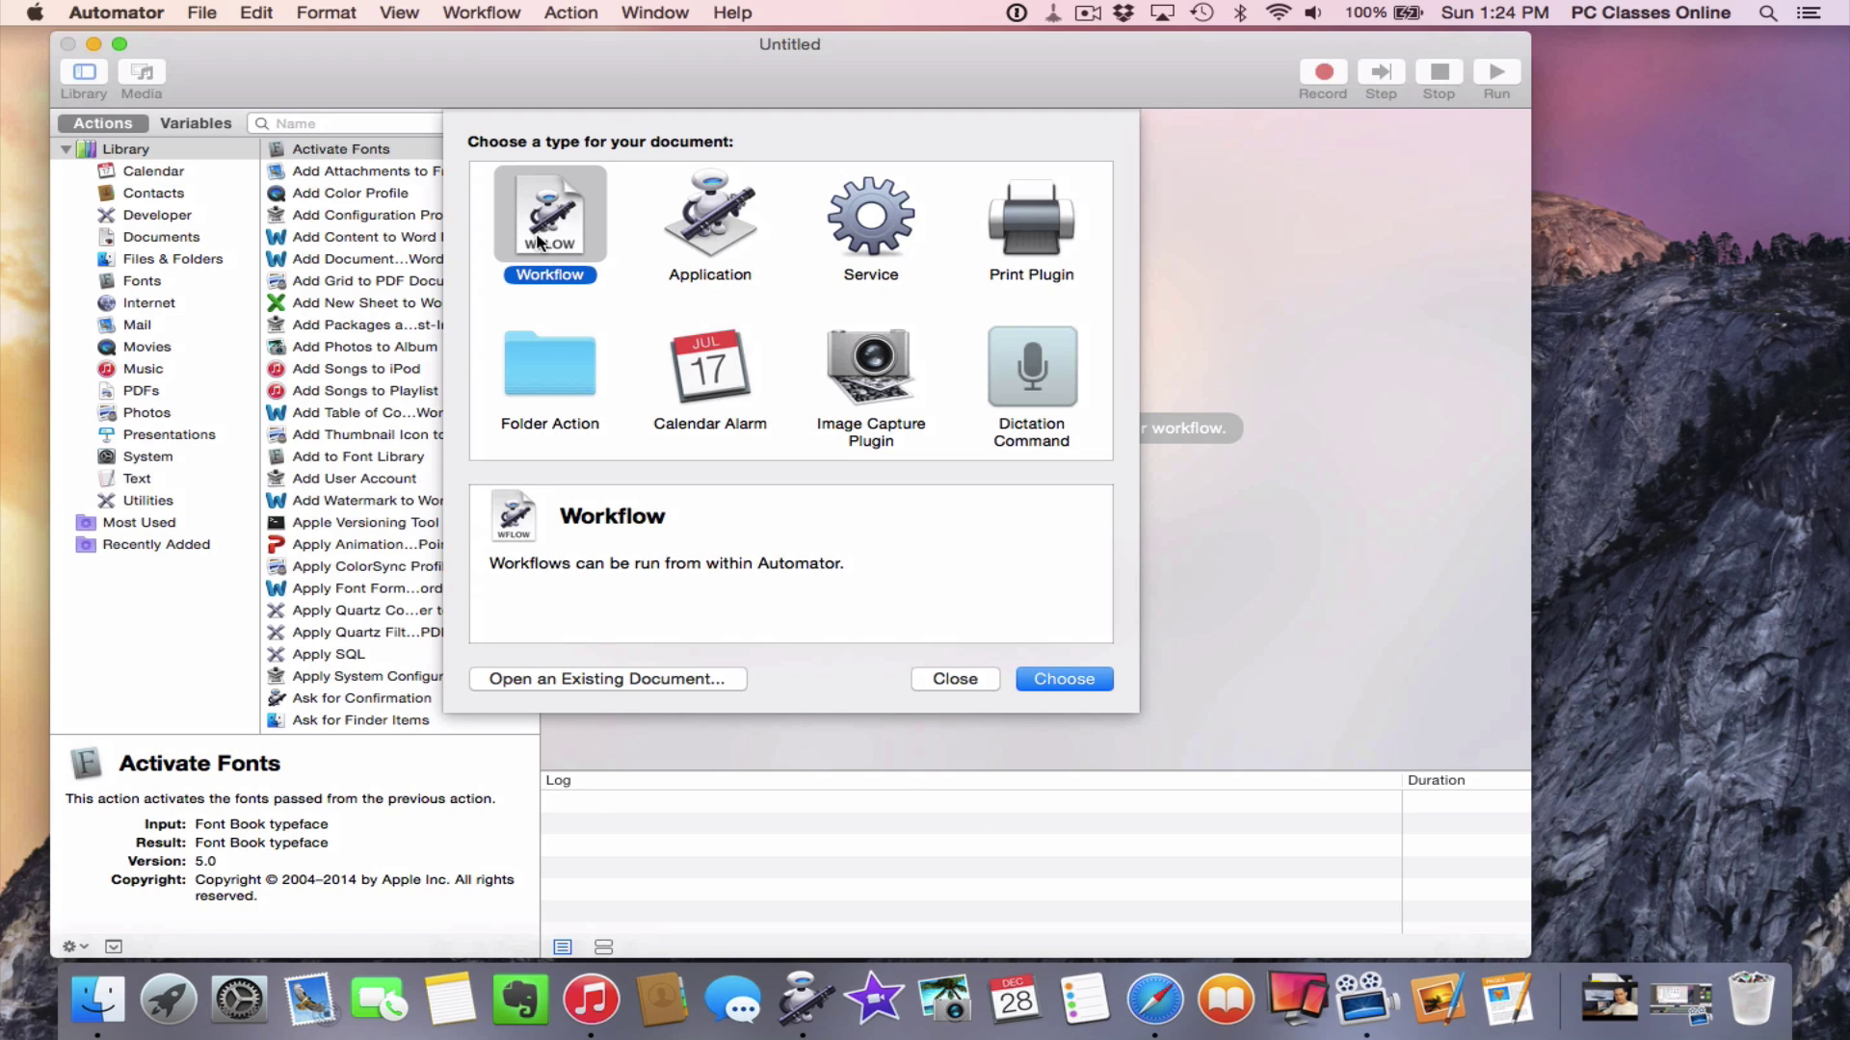
left_click(1065, 680)
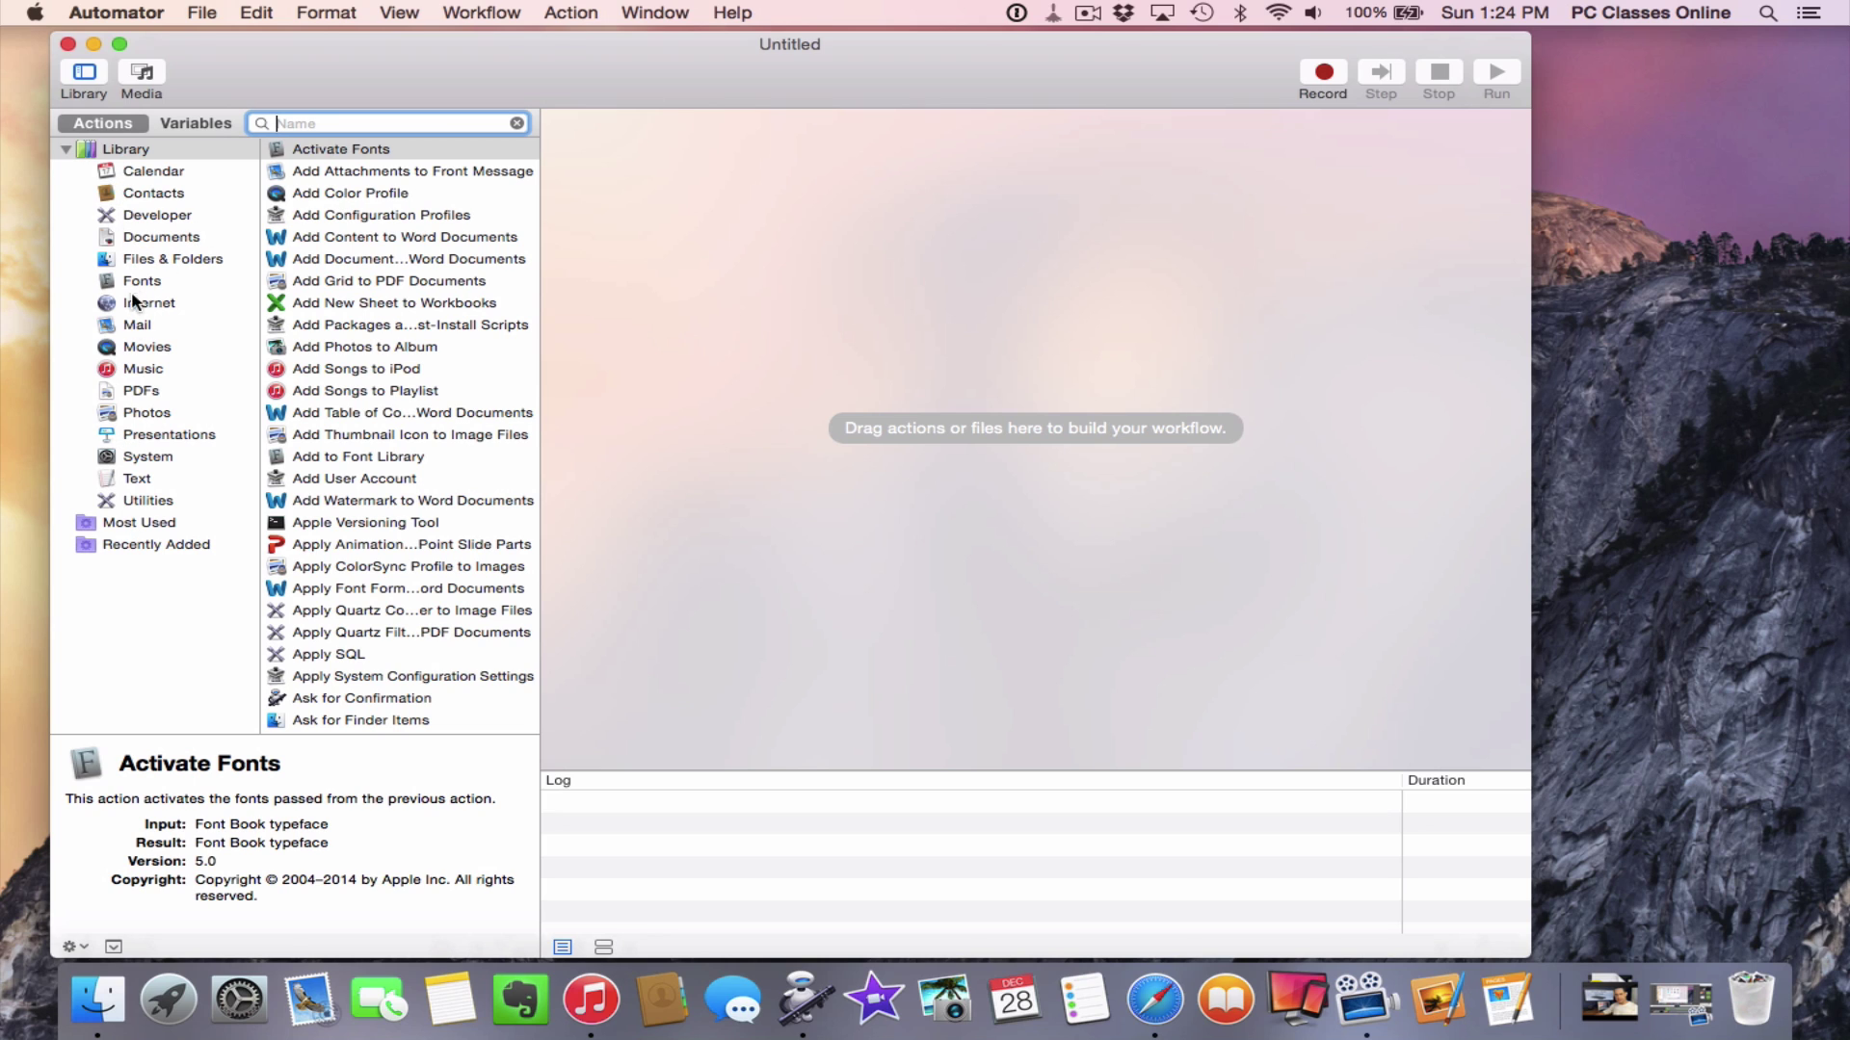
From Files & Folders, drag Get Specified Finder Items into the empty workflow
left_click(126, 256)
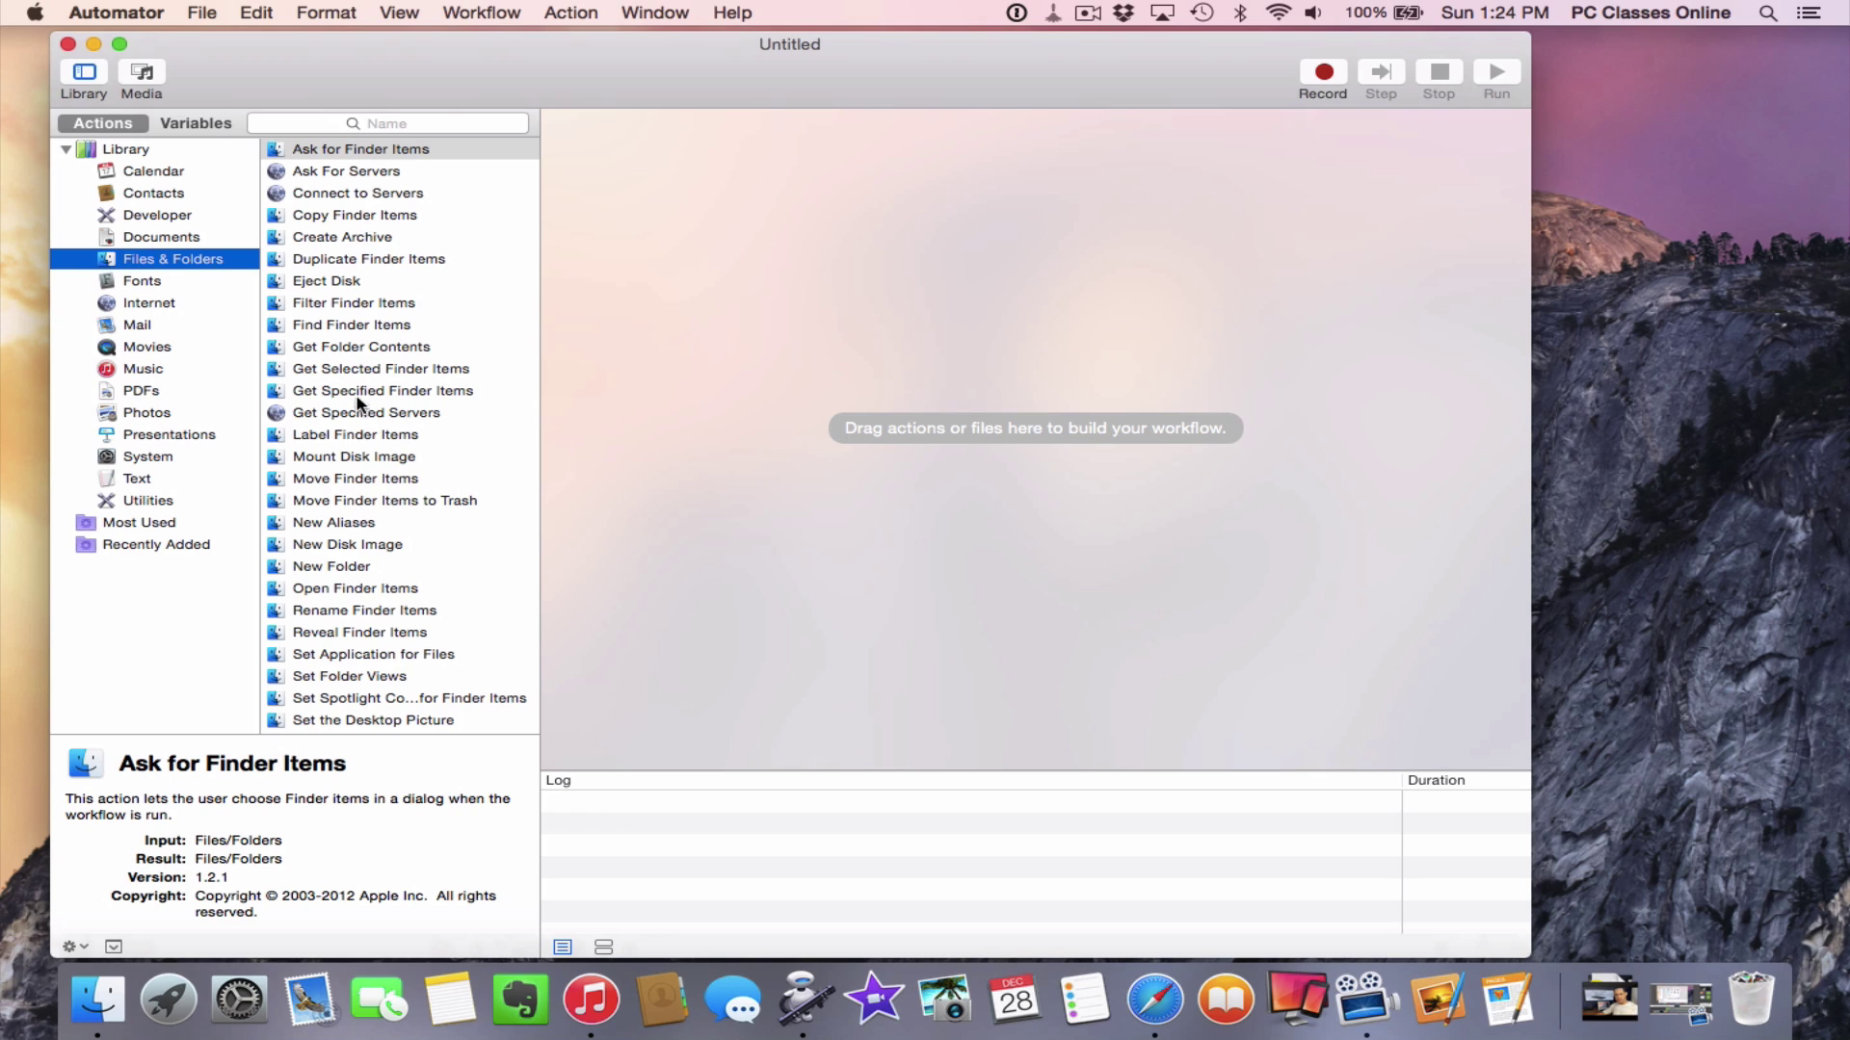
left_click(300, 371)
left_click(293, 386)
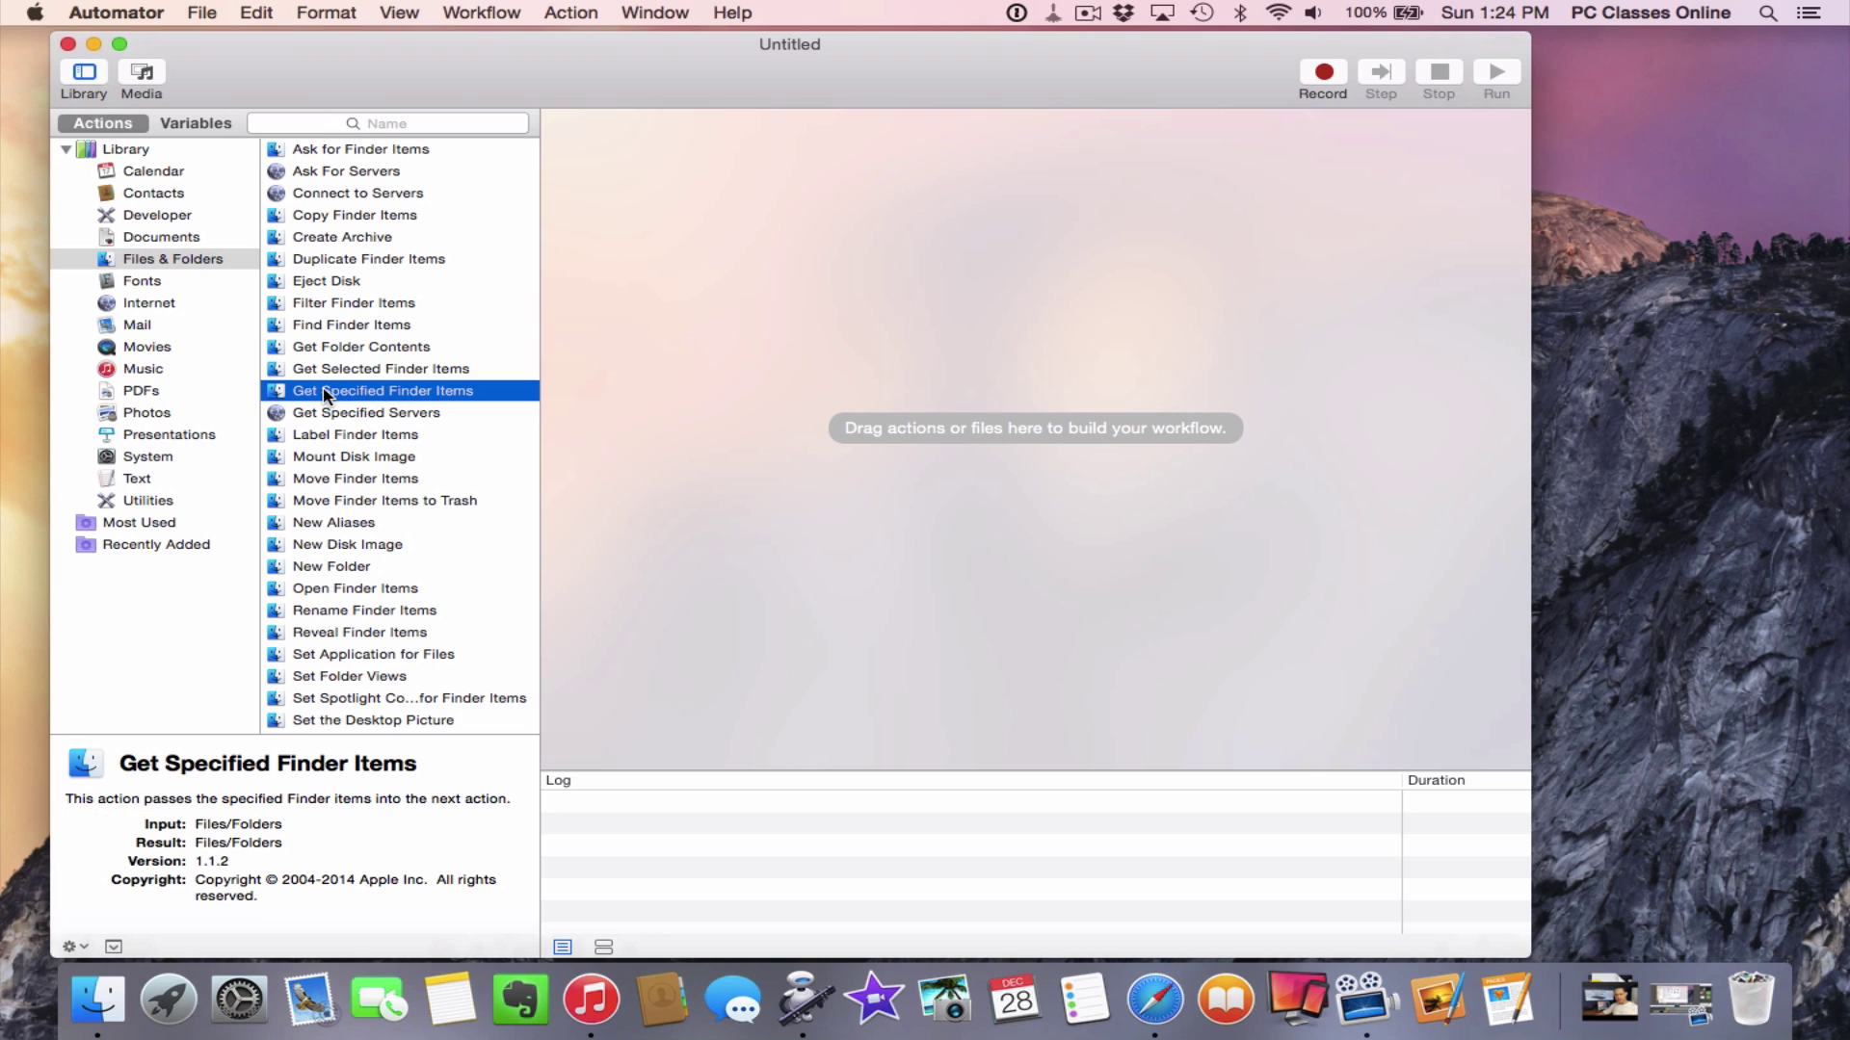
left_click_drag(326, 393, 852, 241)
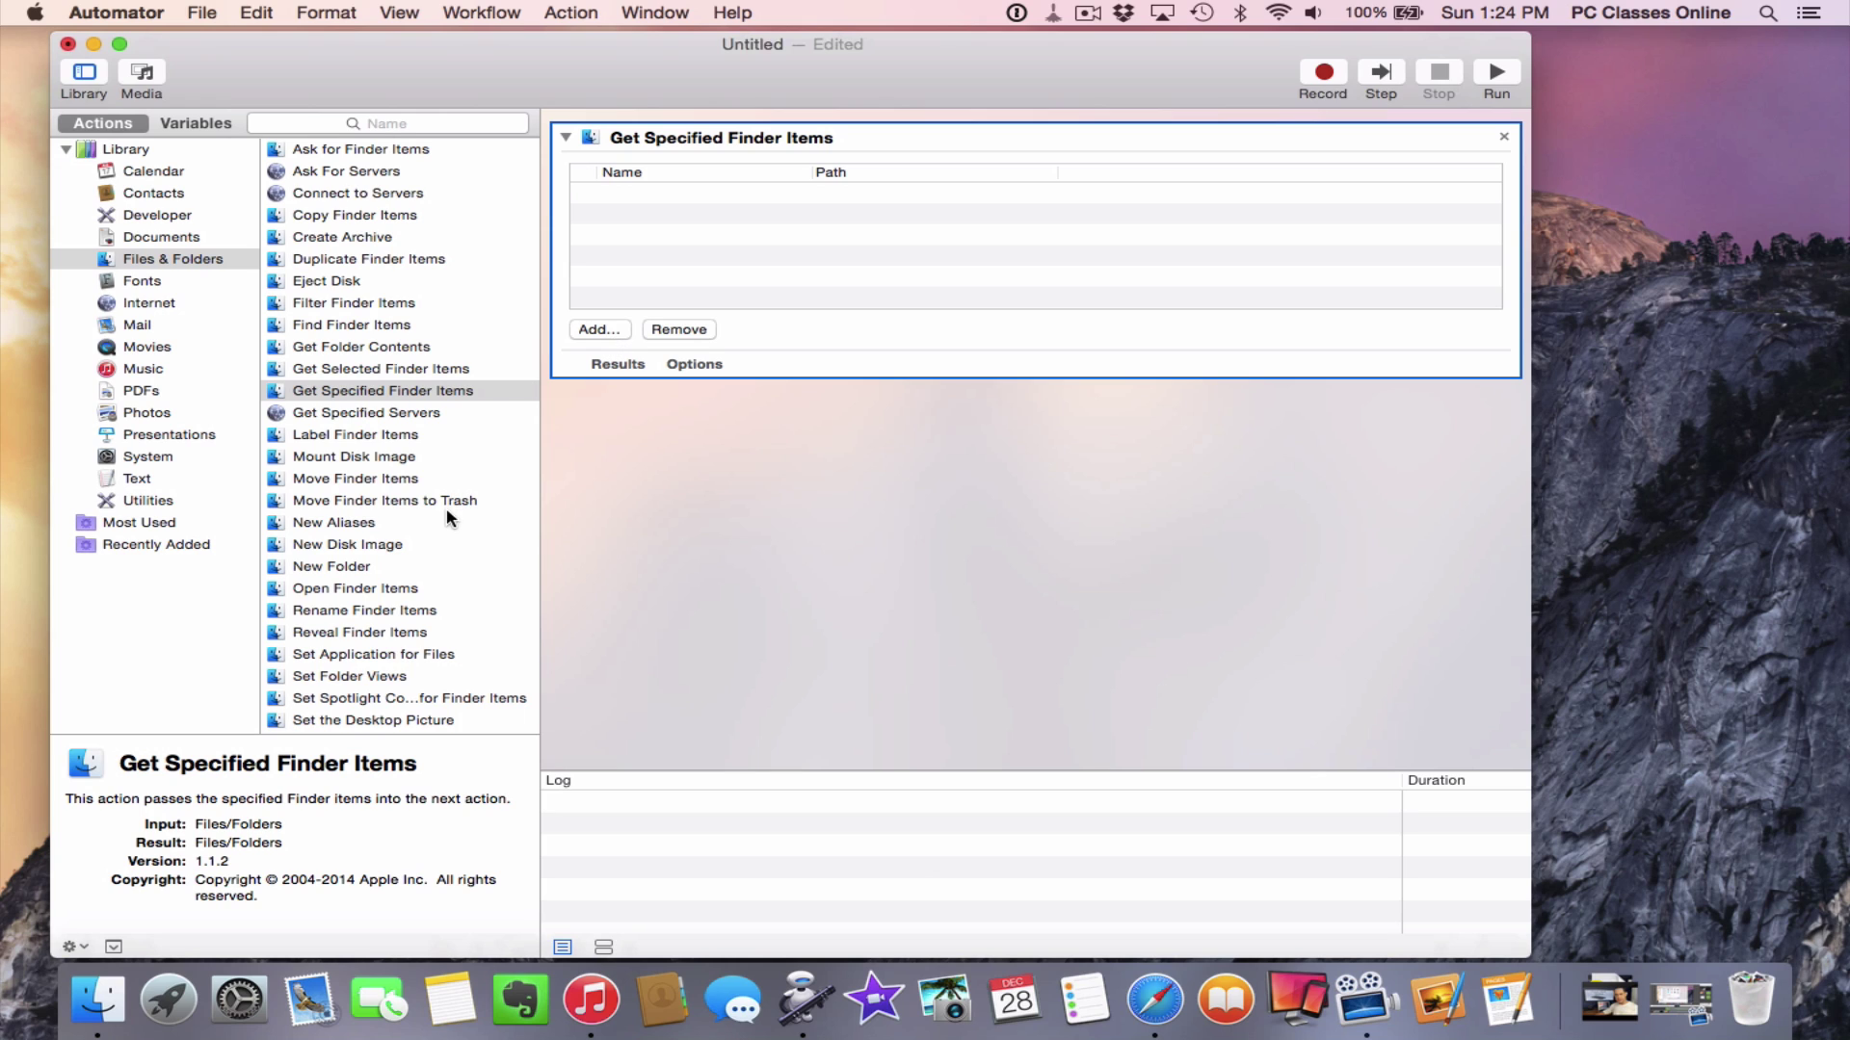
Add Rename Finder Items below it without a copy step, then launch iPhoto
left_click(320, 617)
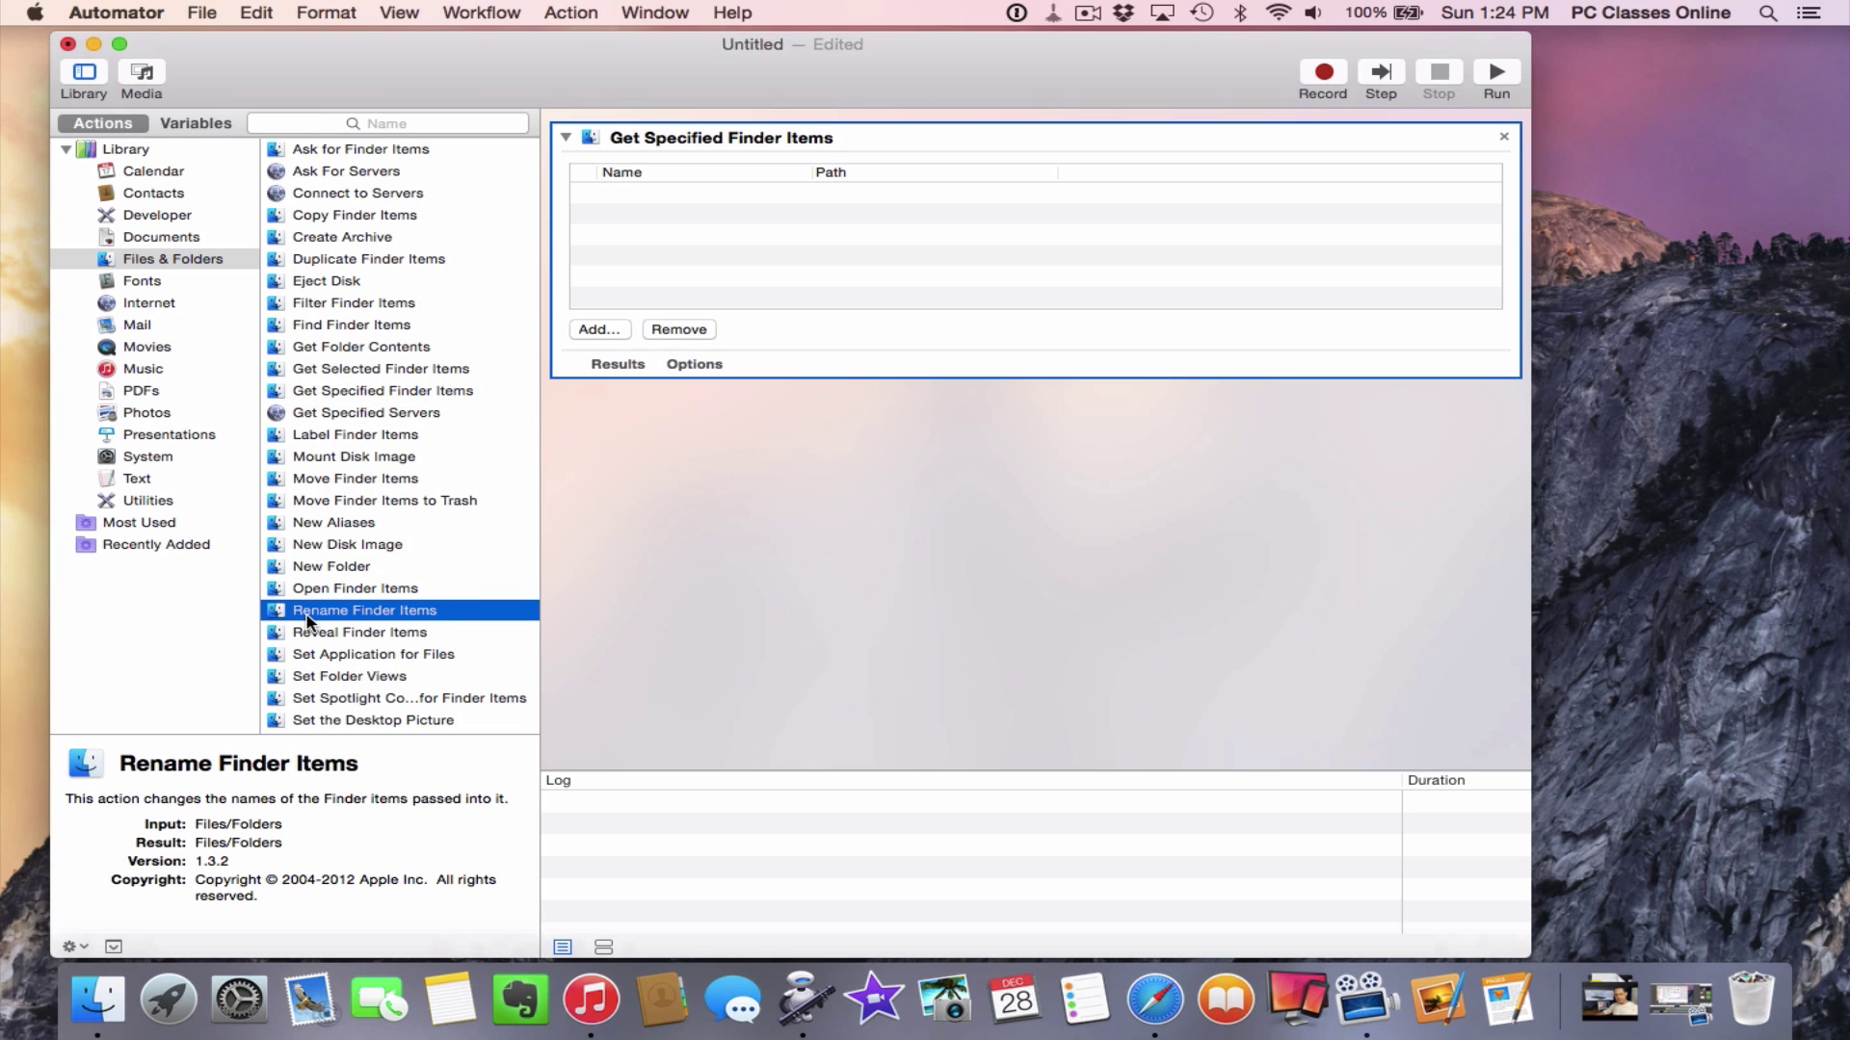
left_click_drag(308, 622, 686, 497)
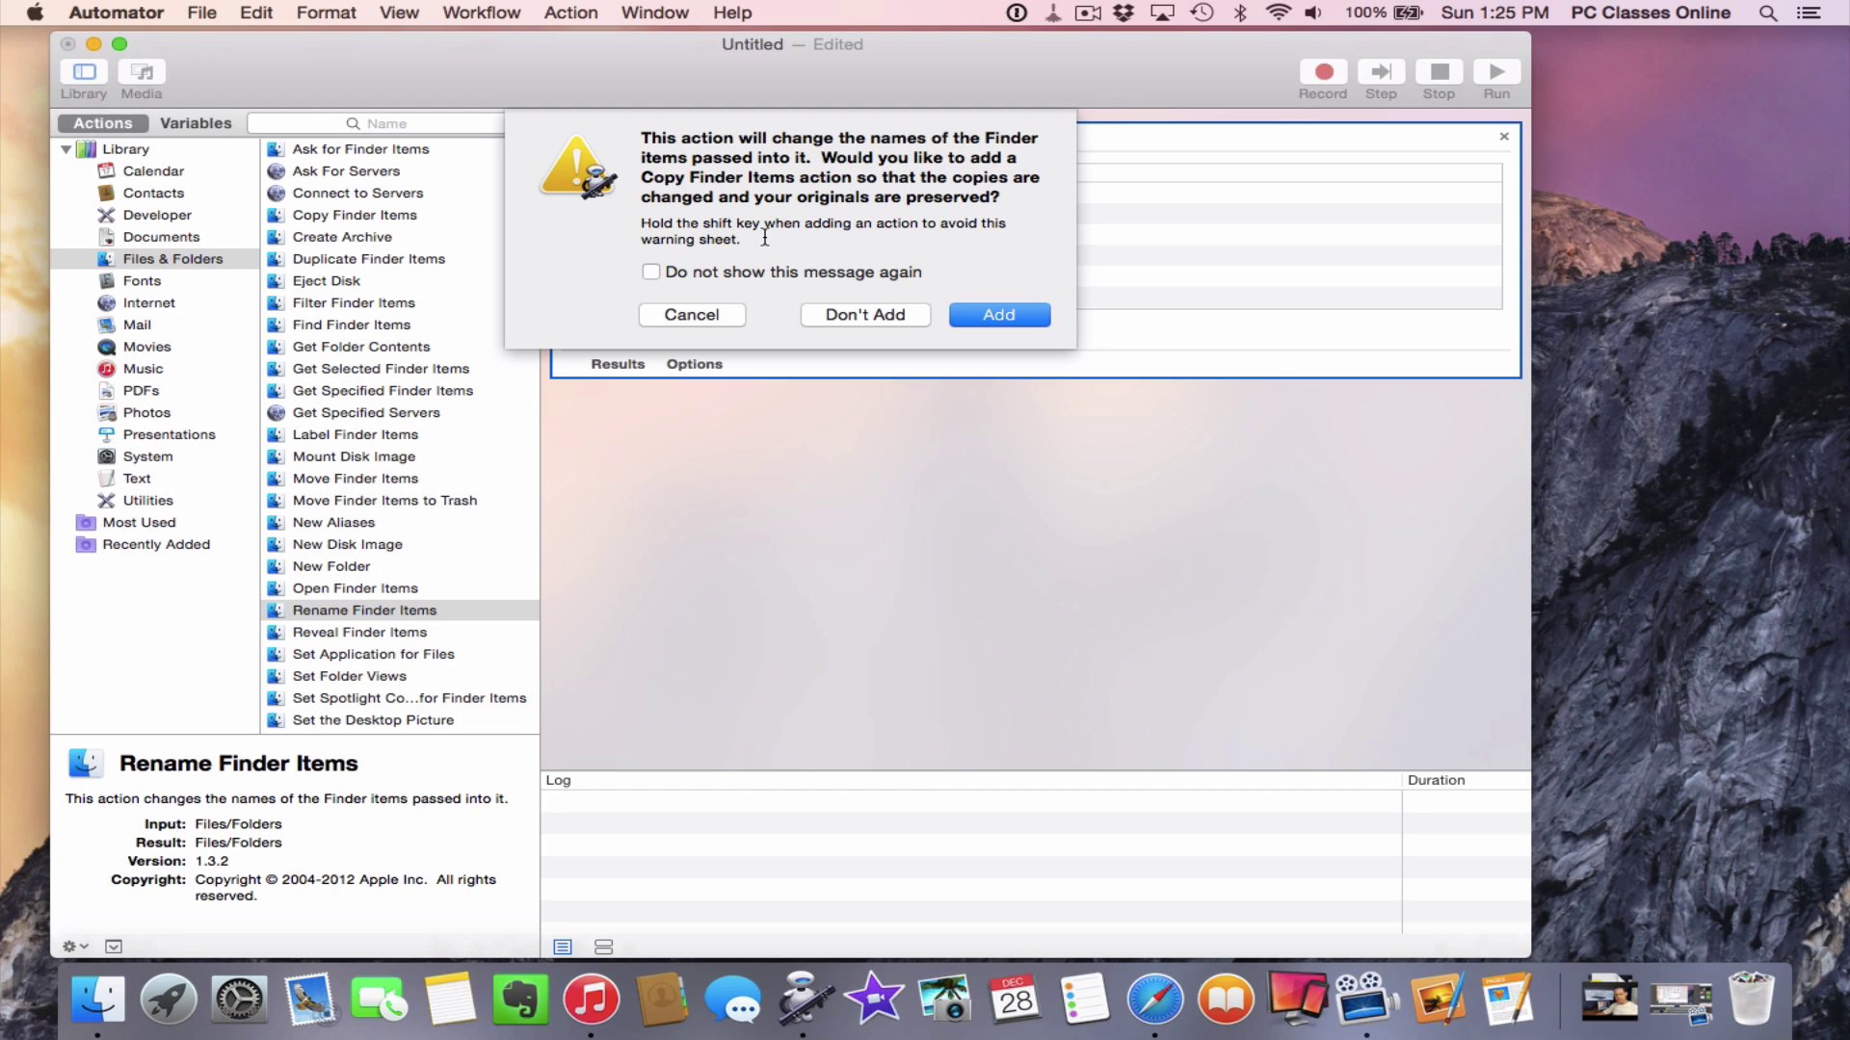
left_click(865, 318)
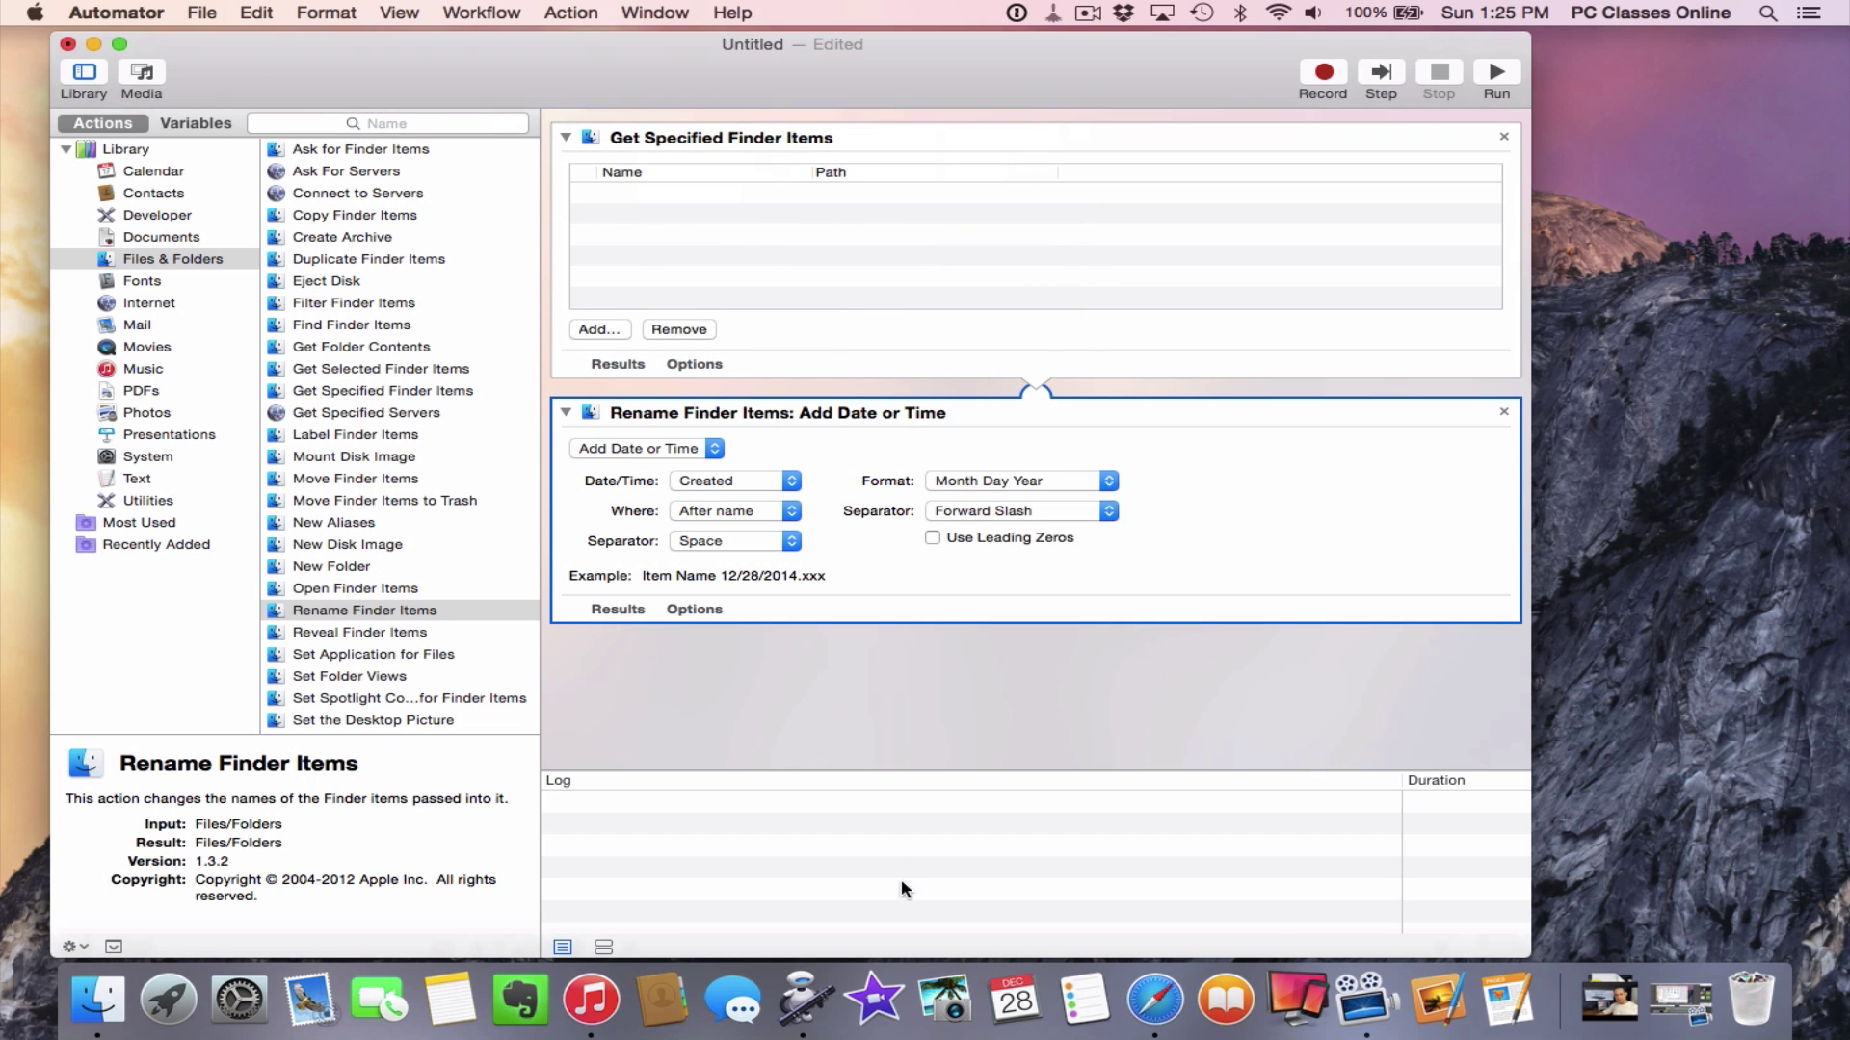
left_click(945, 1000)
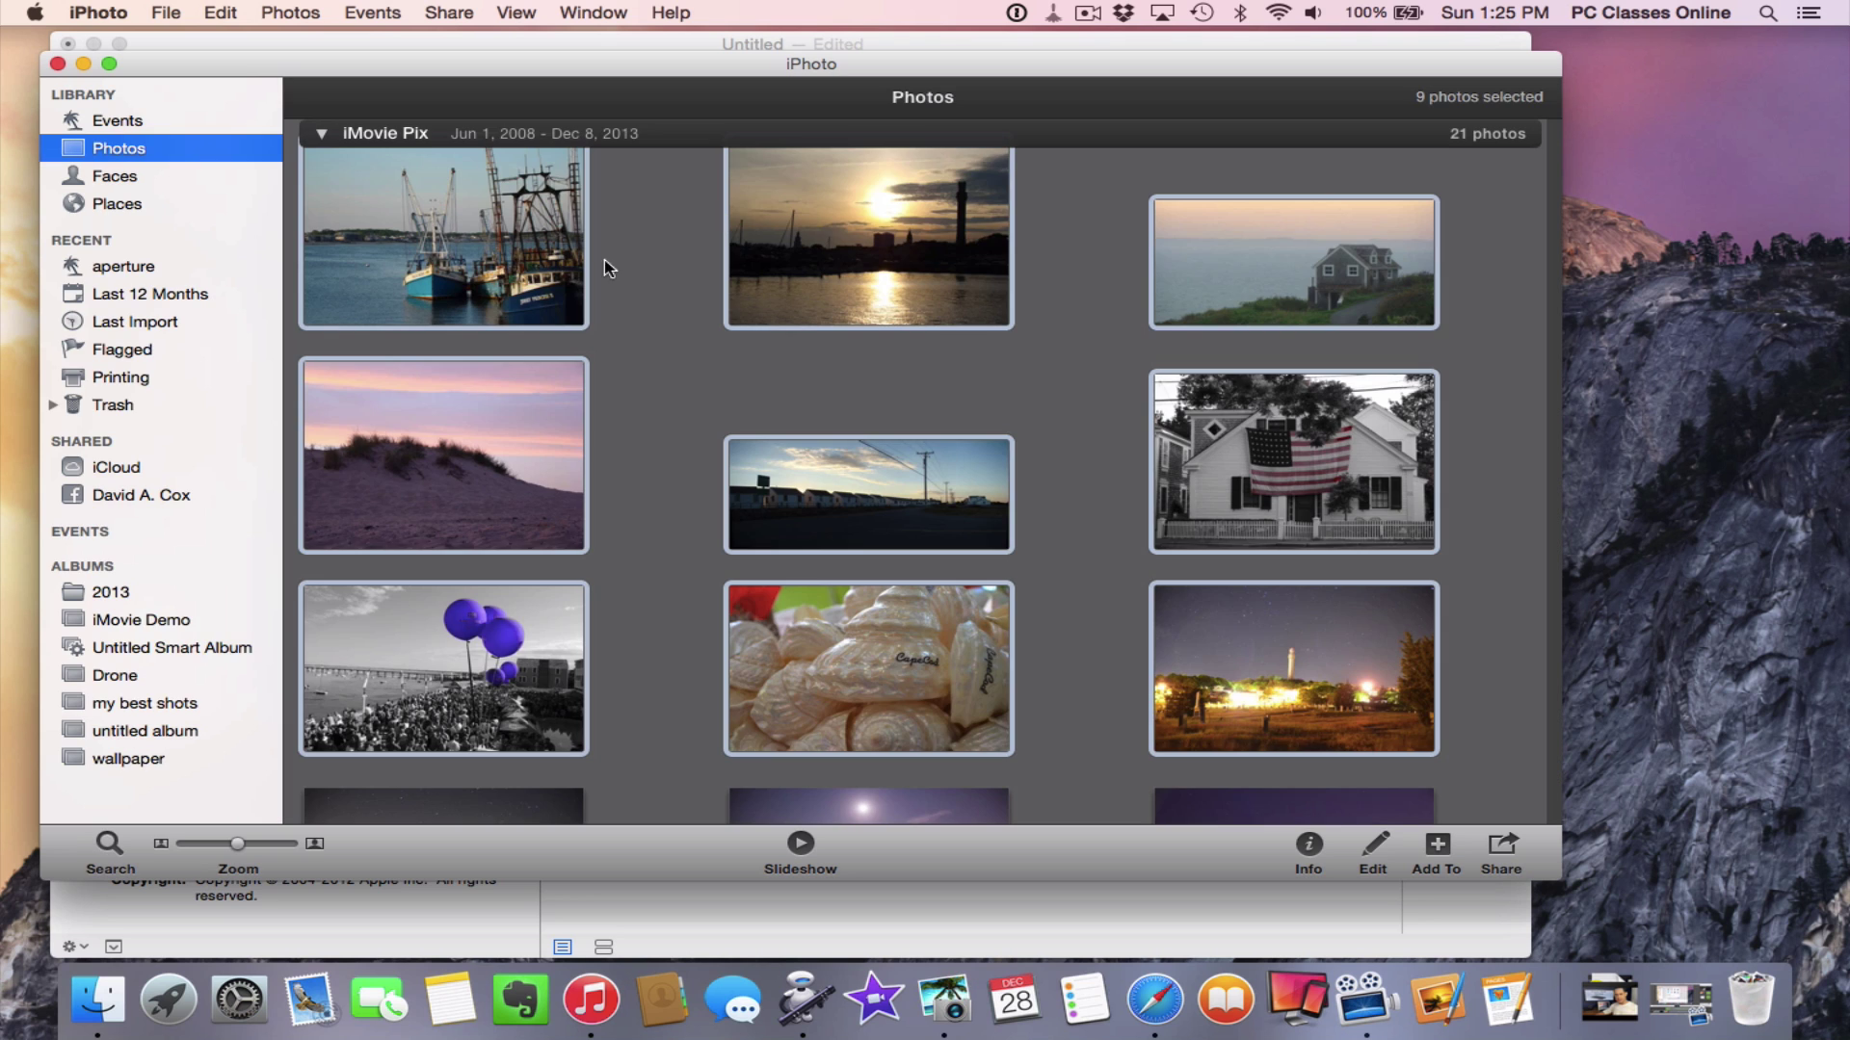
Drag nine iPhoto photos onto the desktop, leave iPhoto, and select the desktop photo files
left_click_drag(505, 289, 1754, 390)
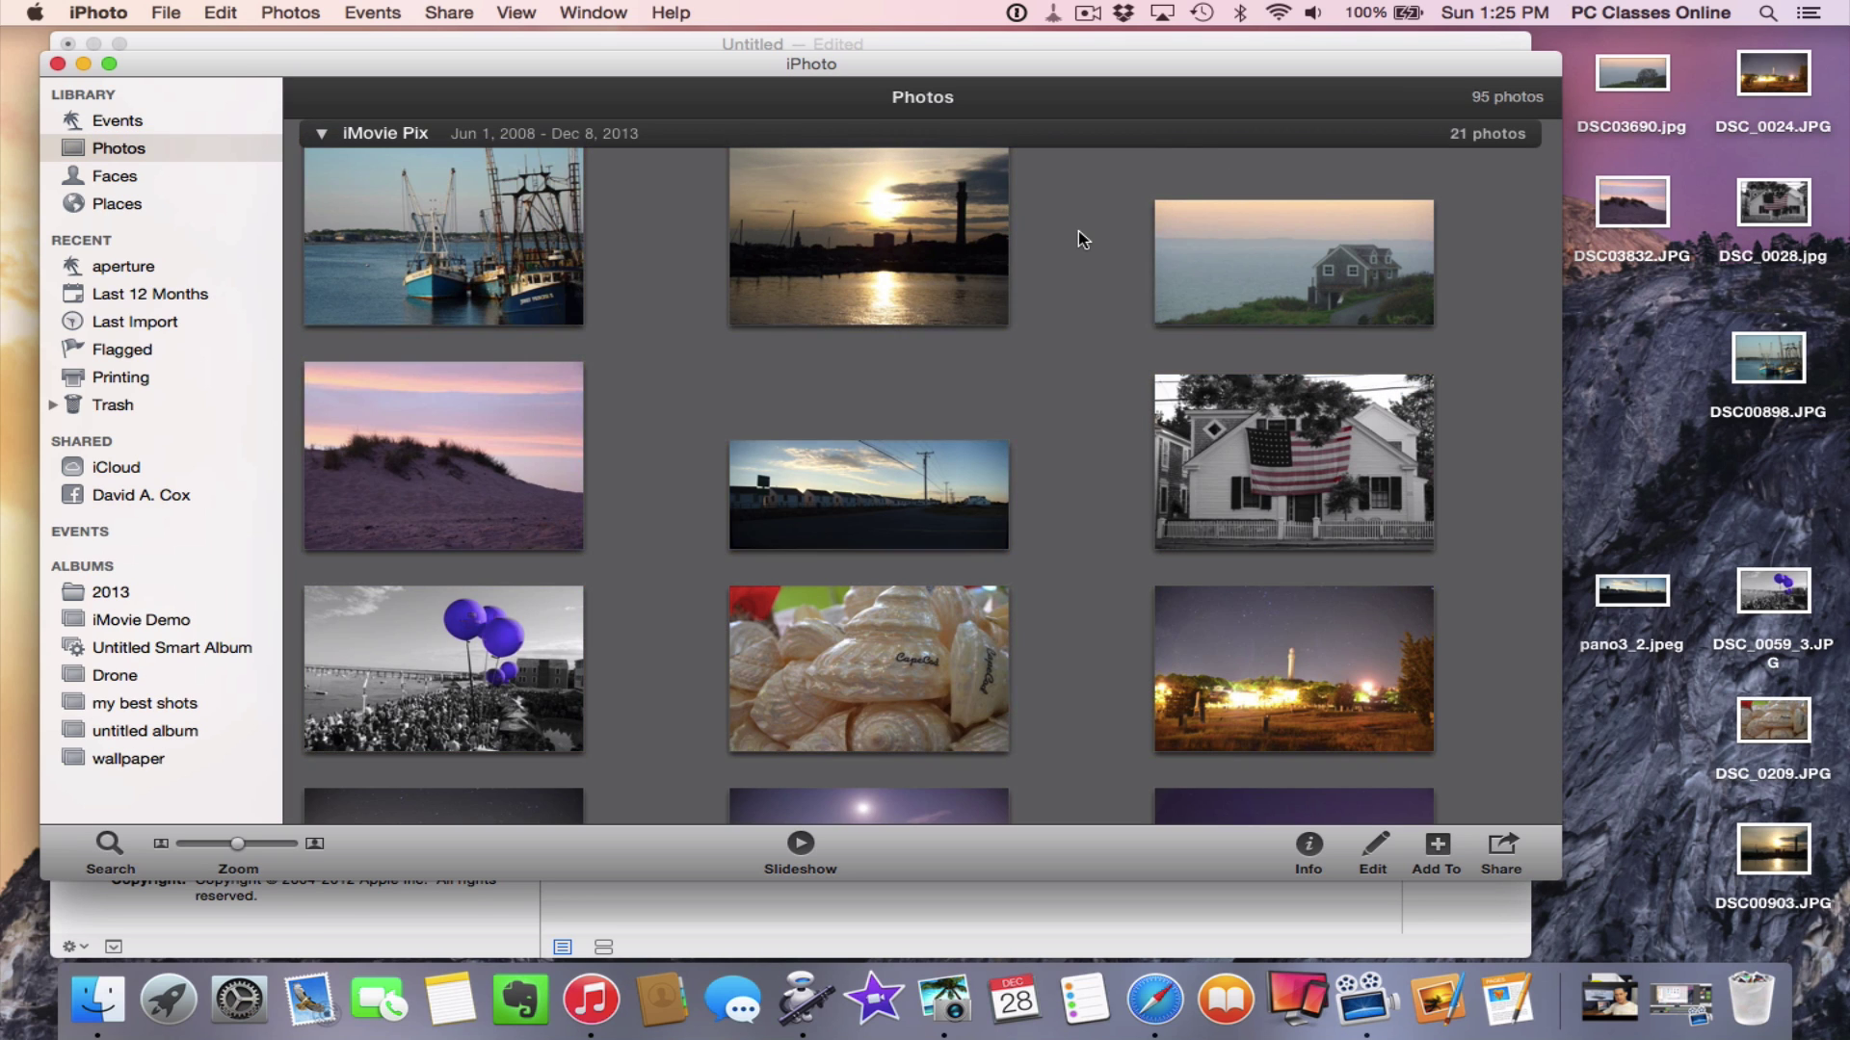
key("super+q")
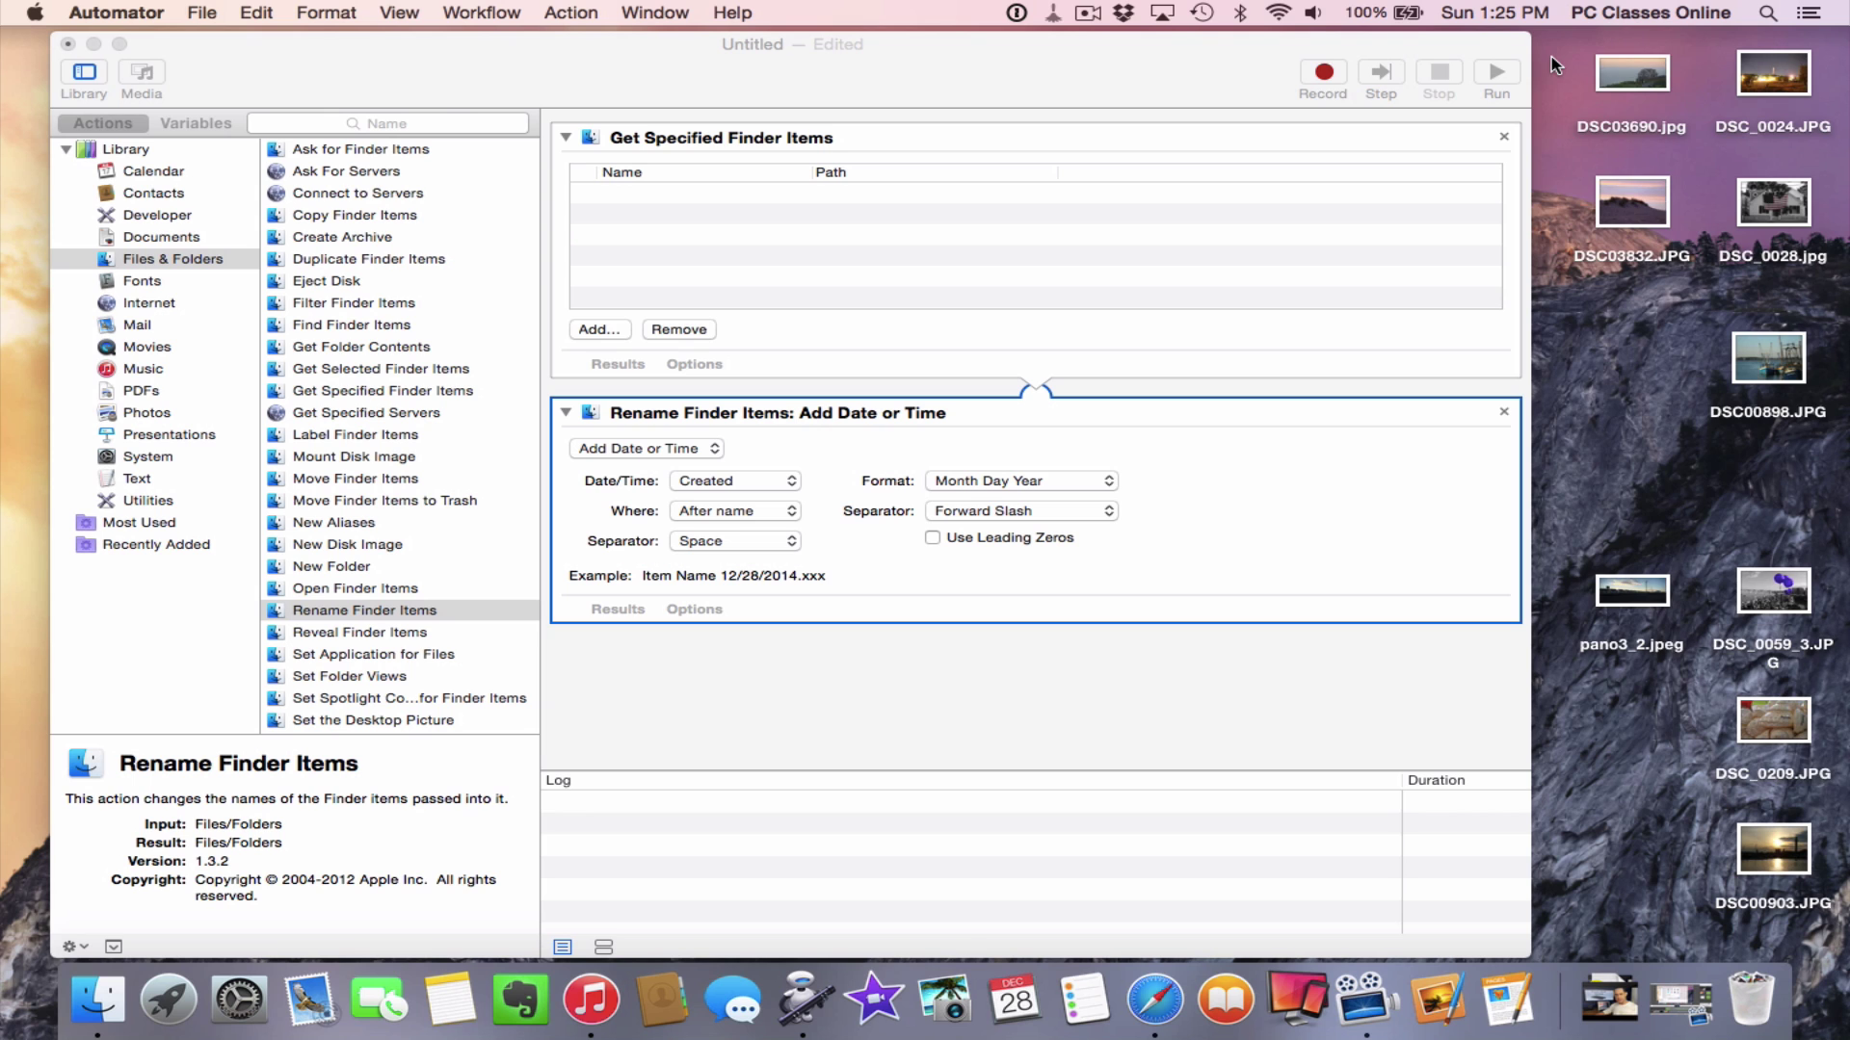
left_click_drag(1551, 56, 1788, 881)
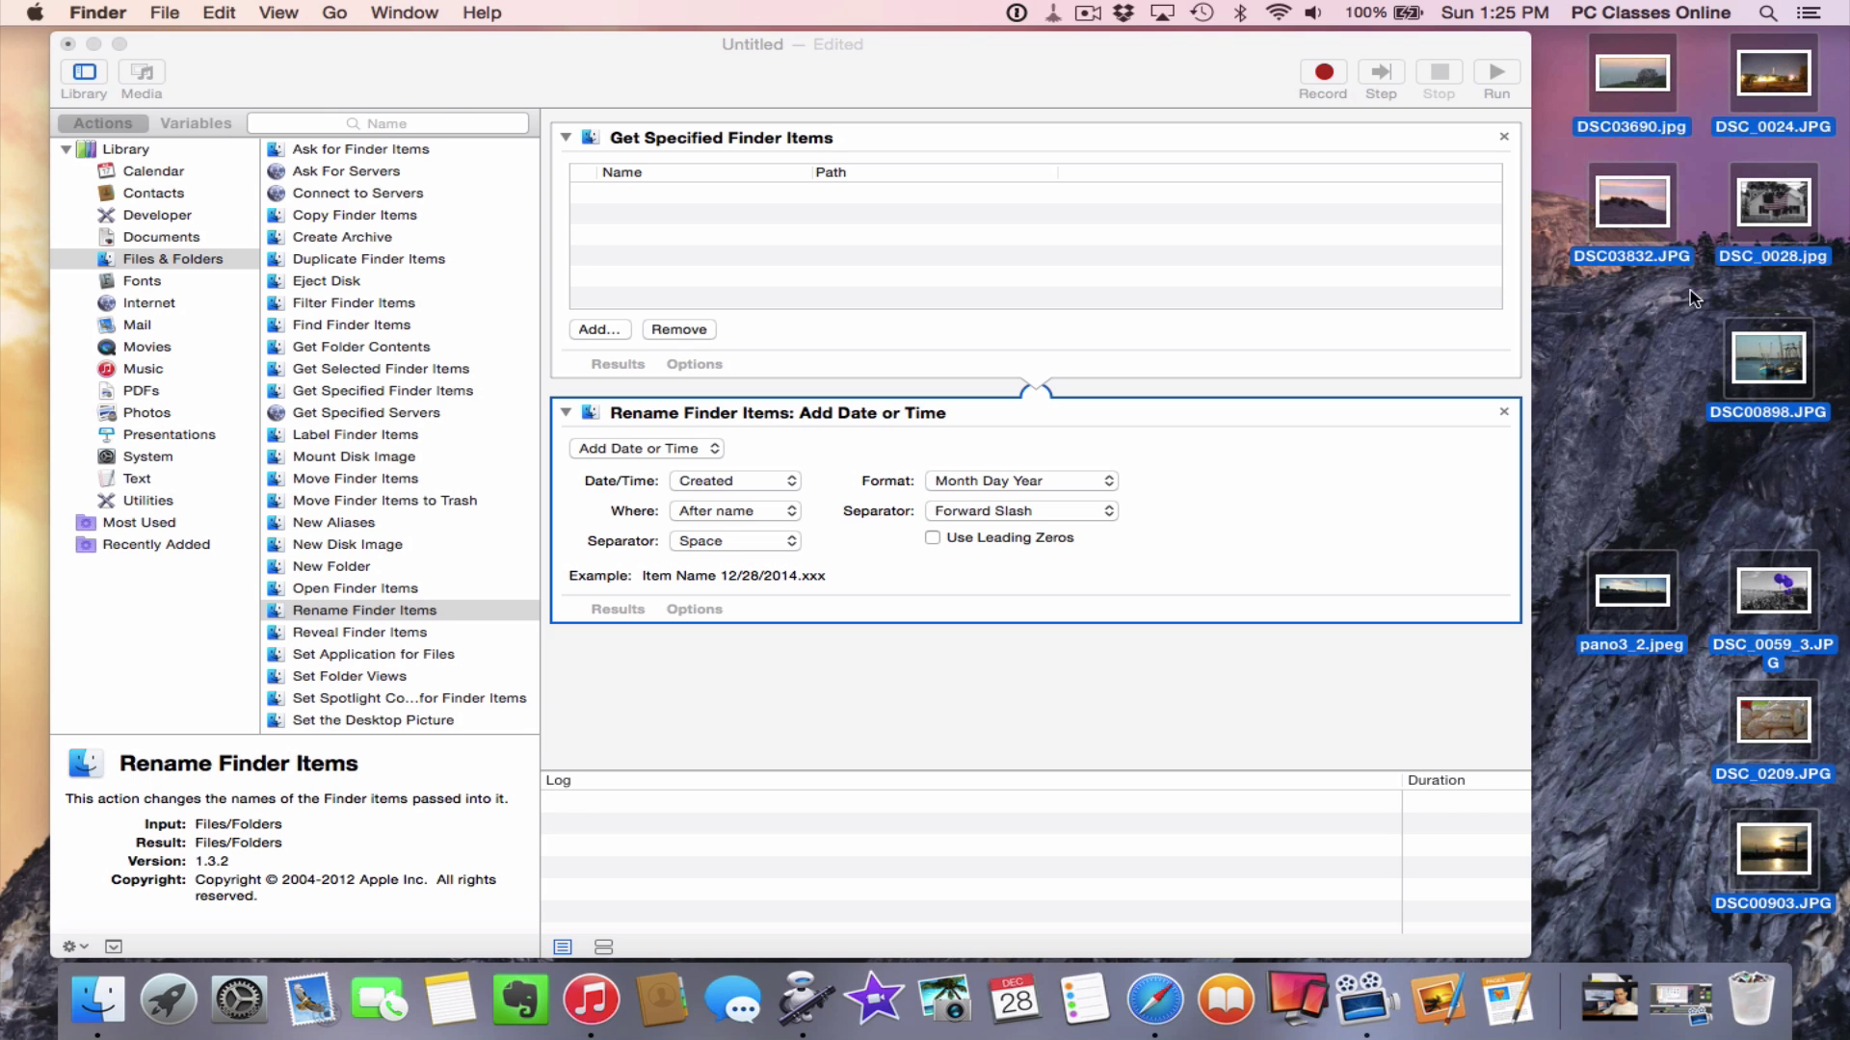
Drag the nine desktop photos into the Get Specified Finder Items list
left_click_drag(1630, 213, 666, 230)
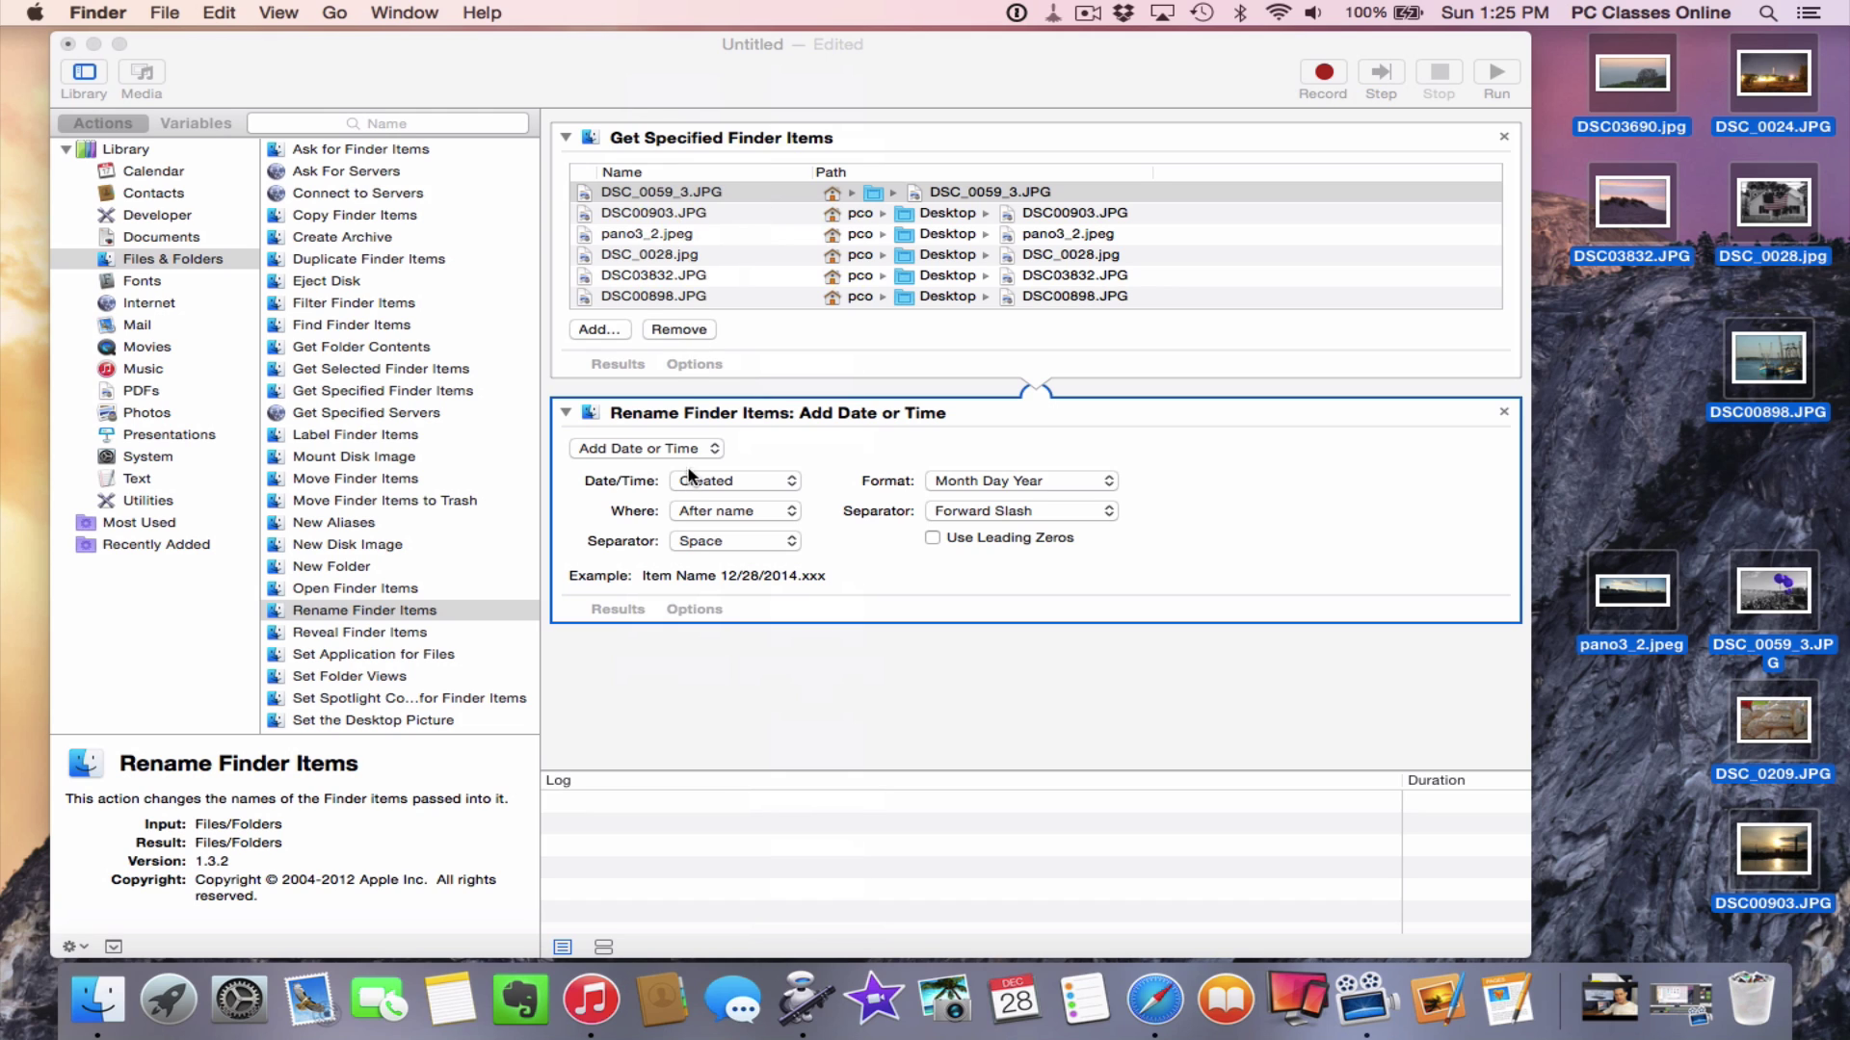
left_click(707, 448)
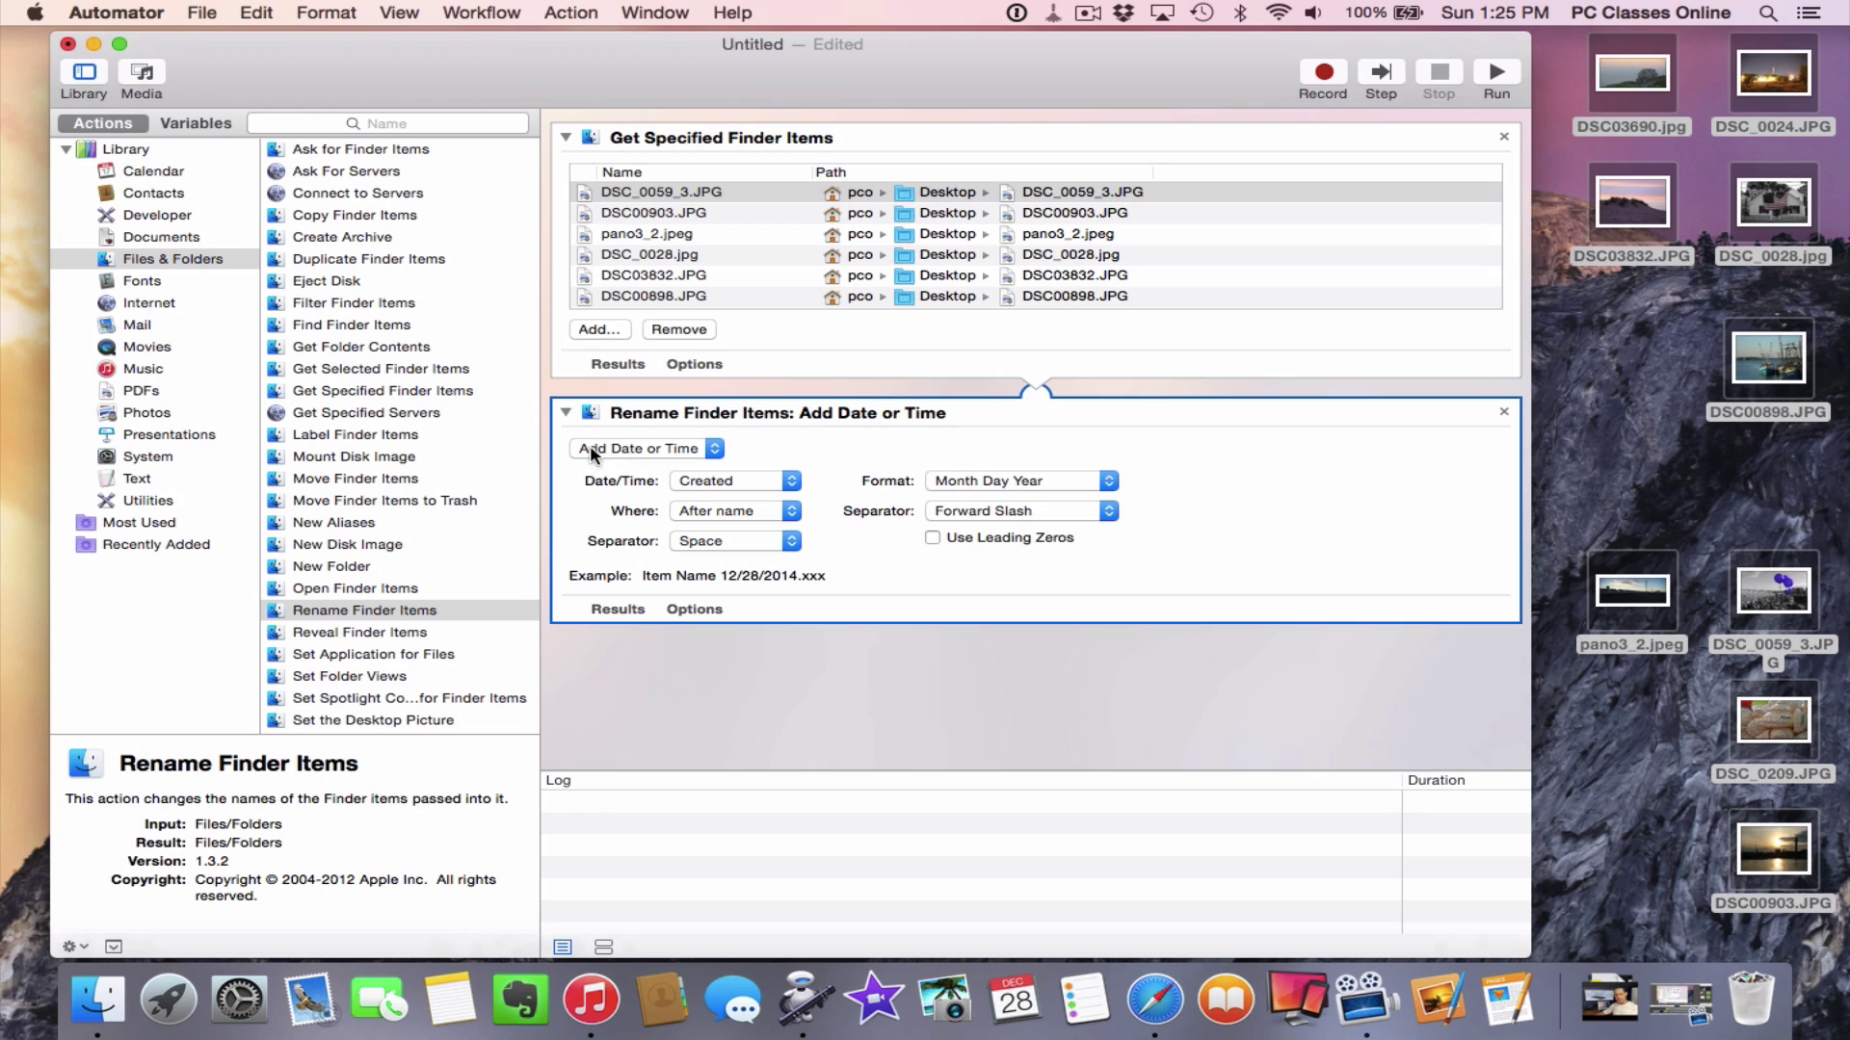
left_click(714, 452)
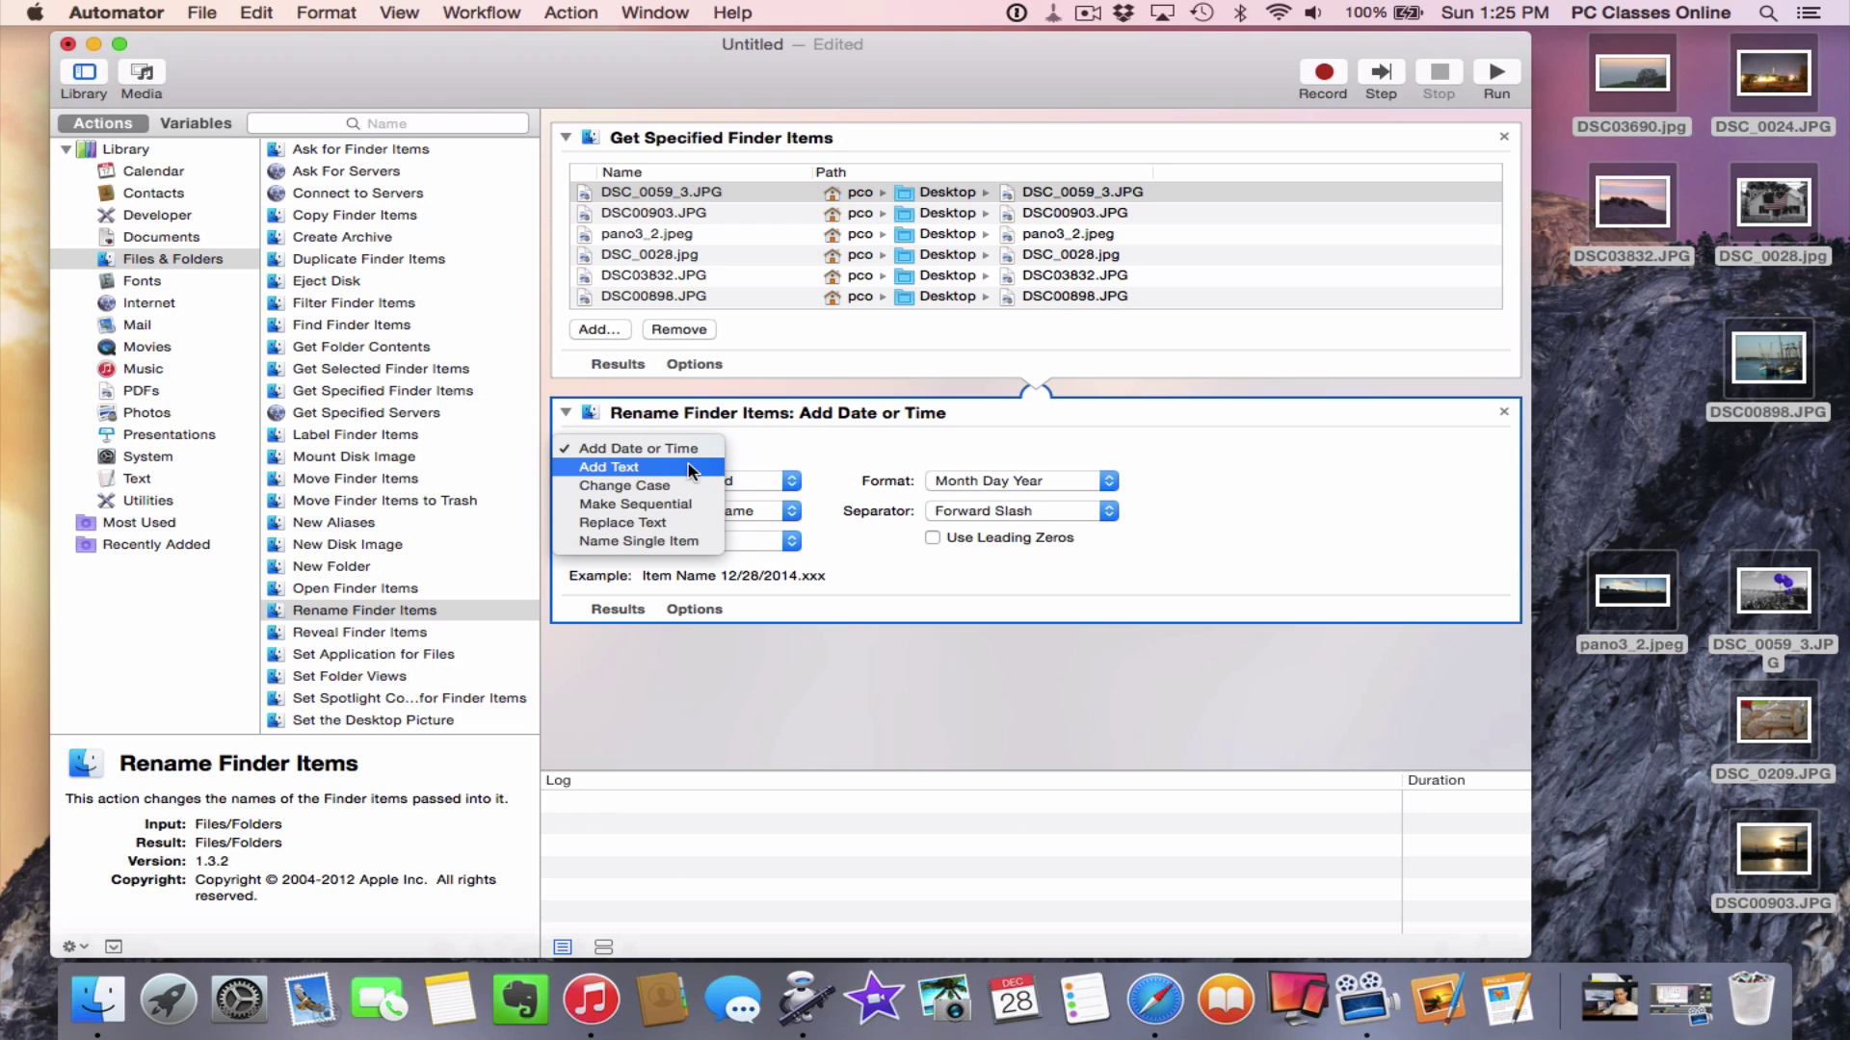
Set renaming to Make Sequential with new name 'photo at the beach' and a dash separator
left_click(694, 506)
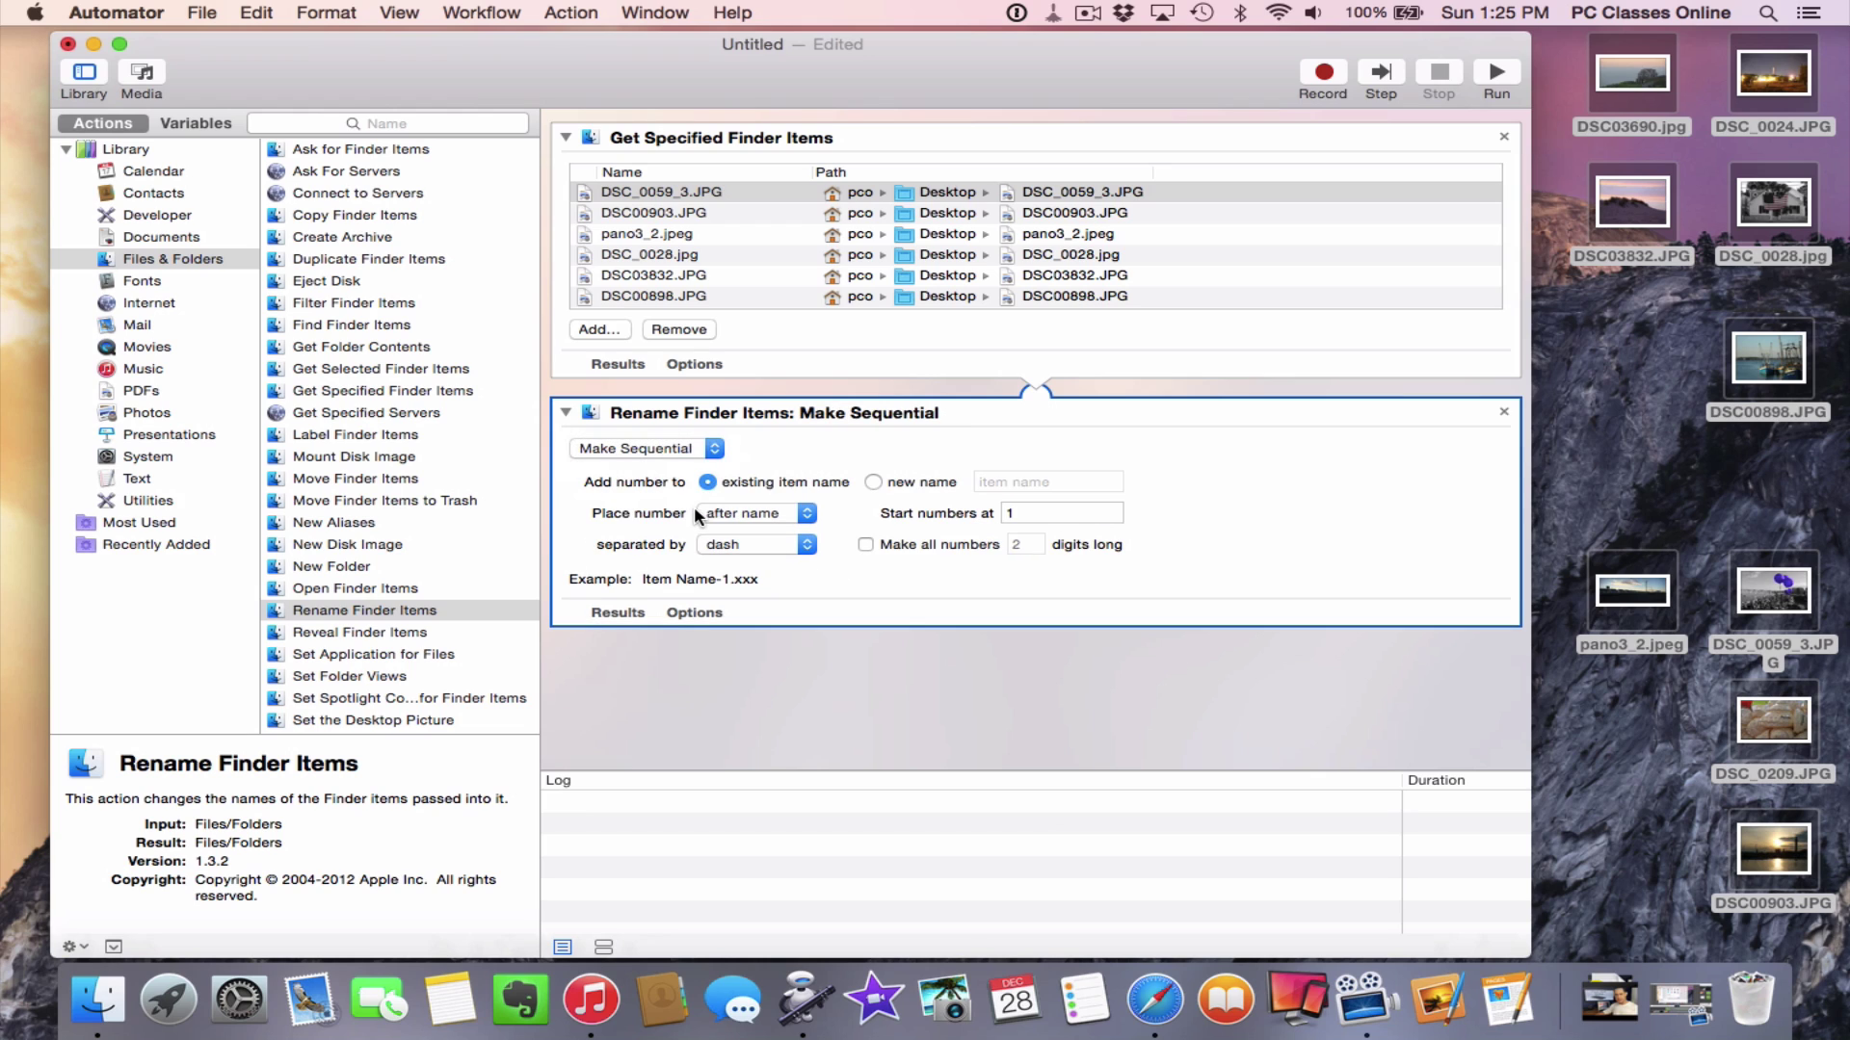
left_click(874, 482)
left_click(993, 482)
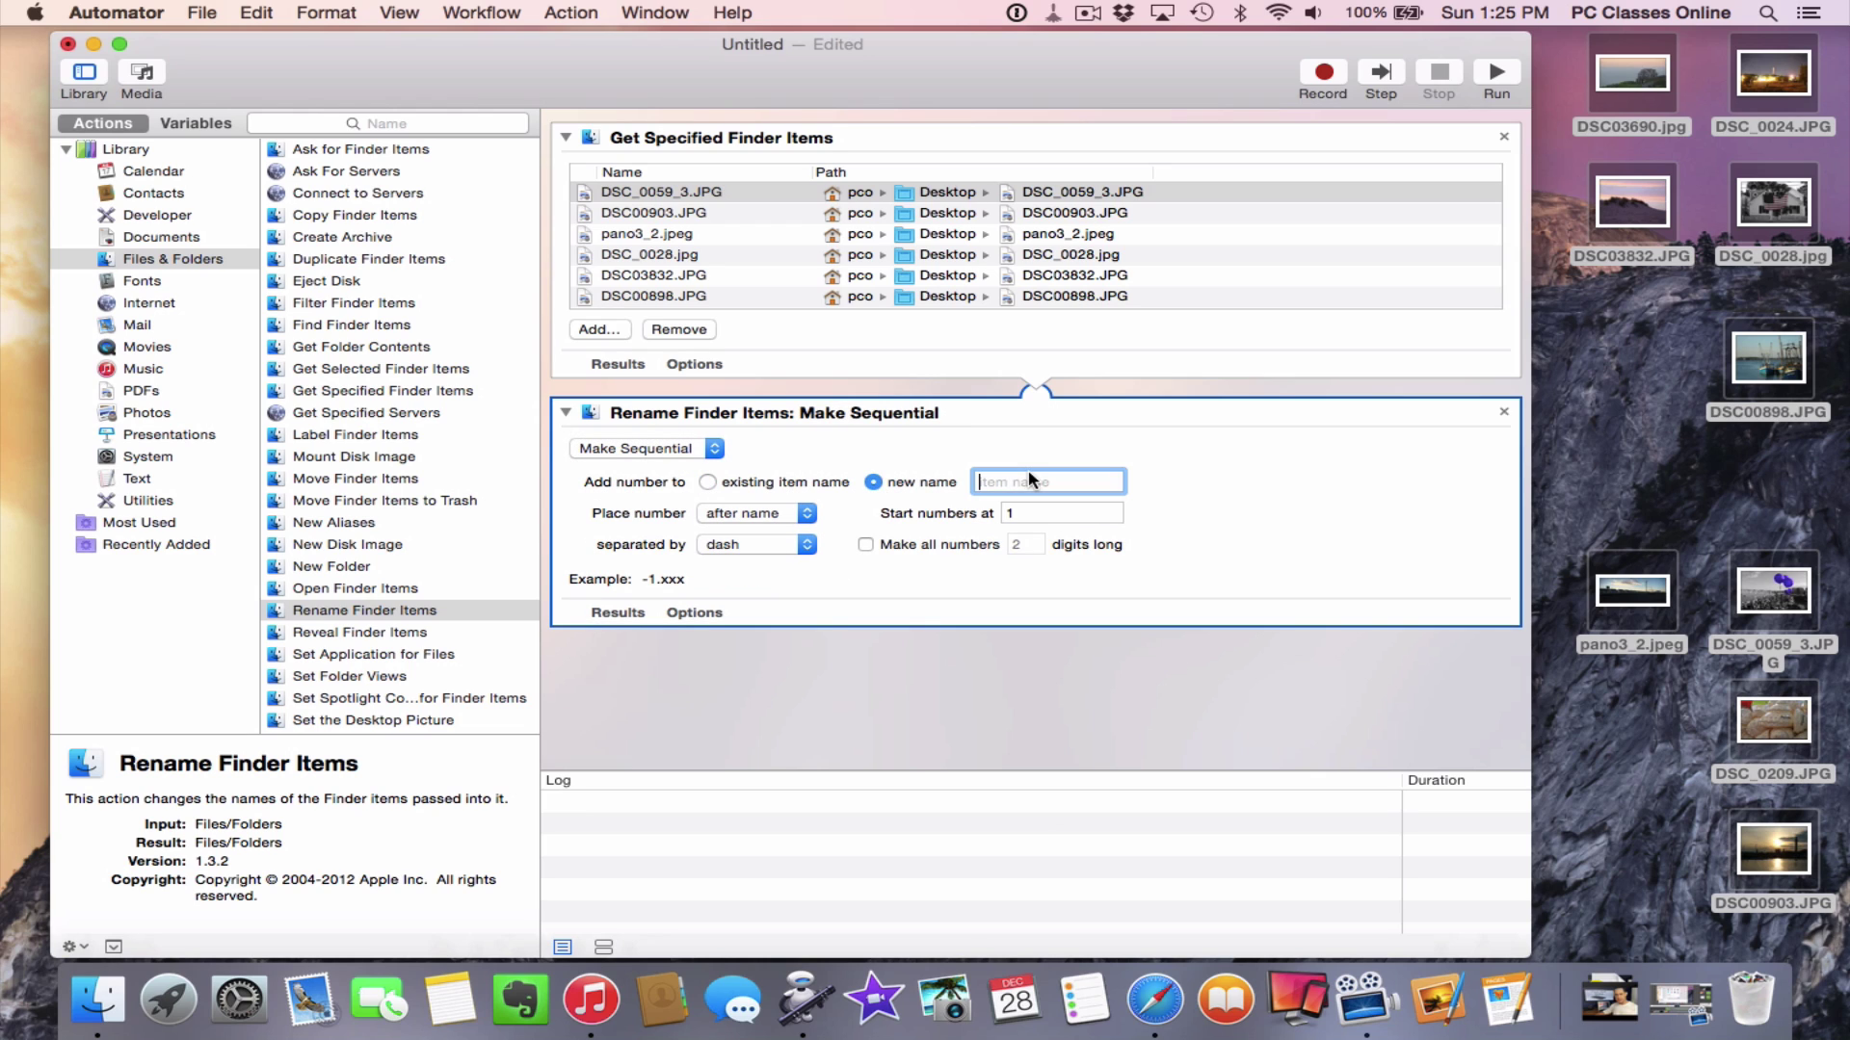
type("photo at the beach")
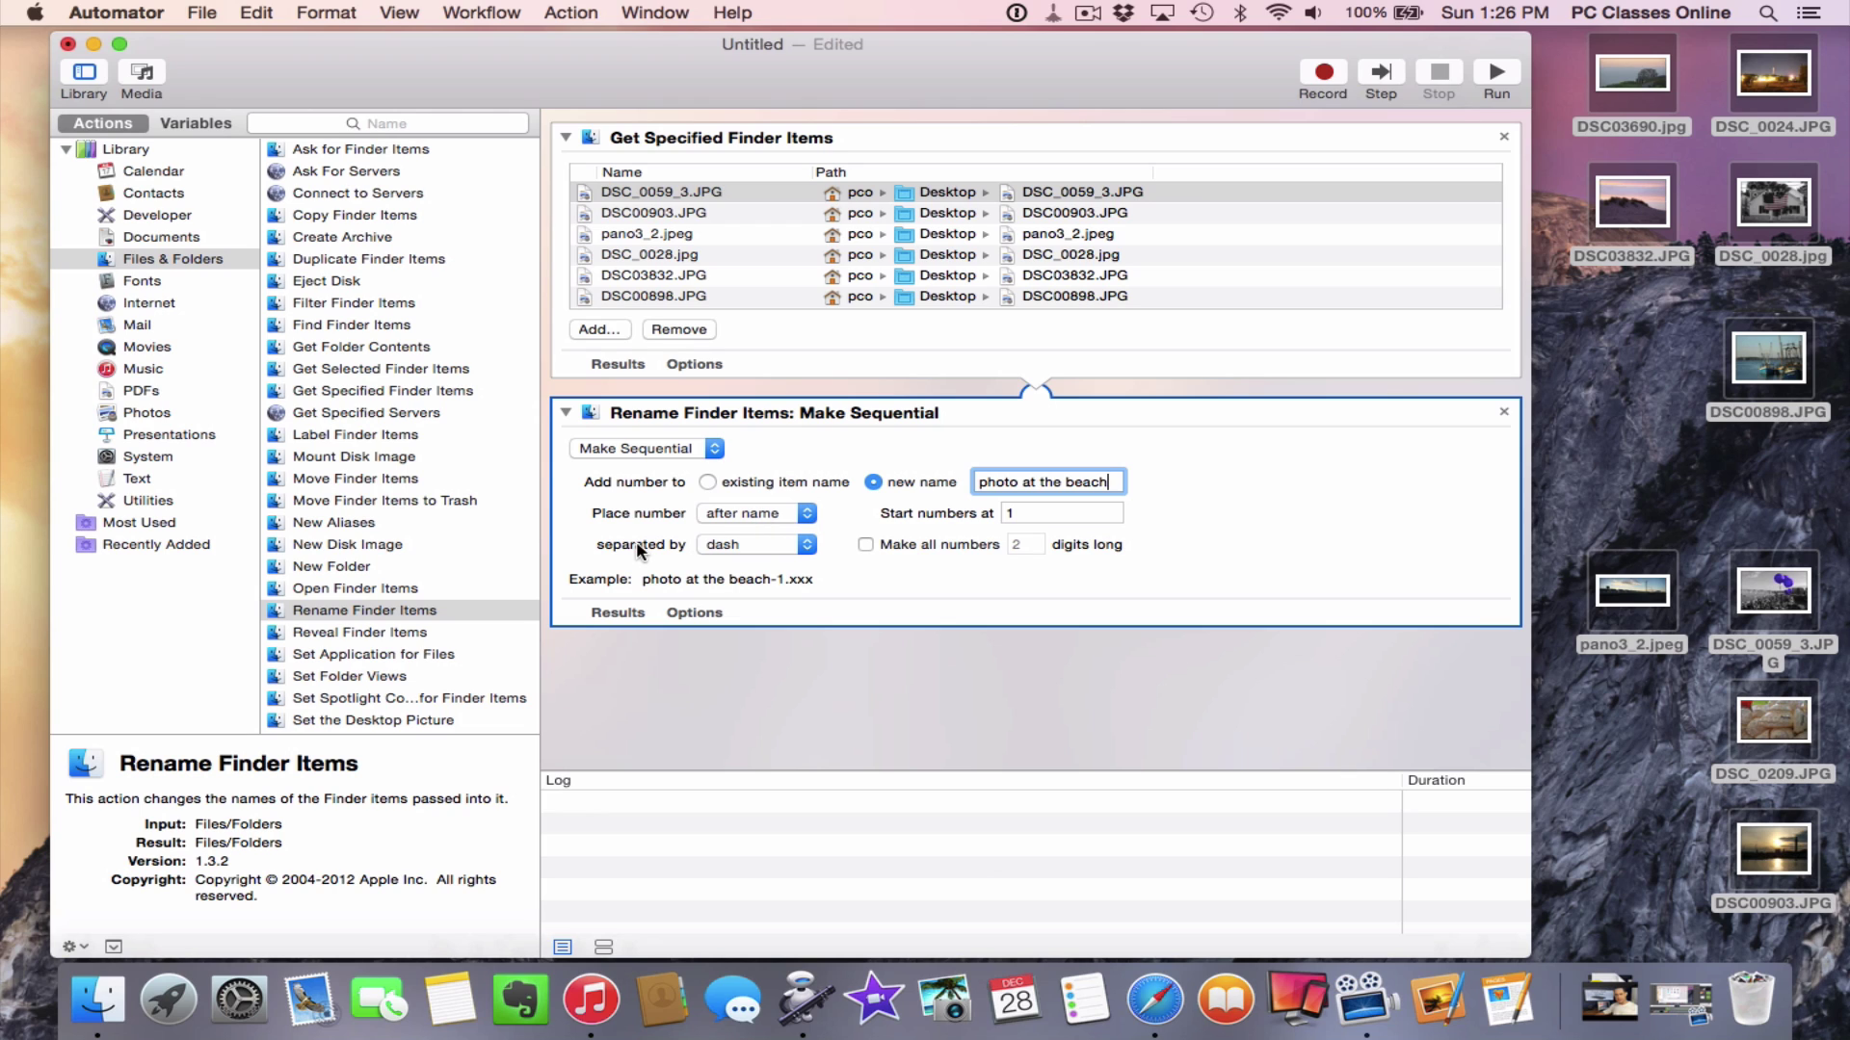
left_click(748, 544)
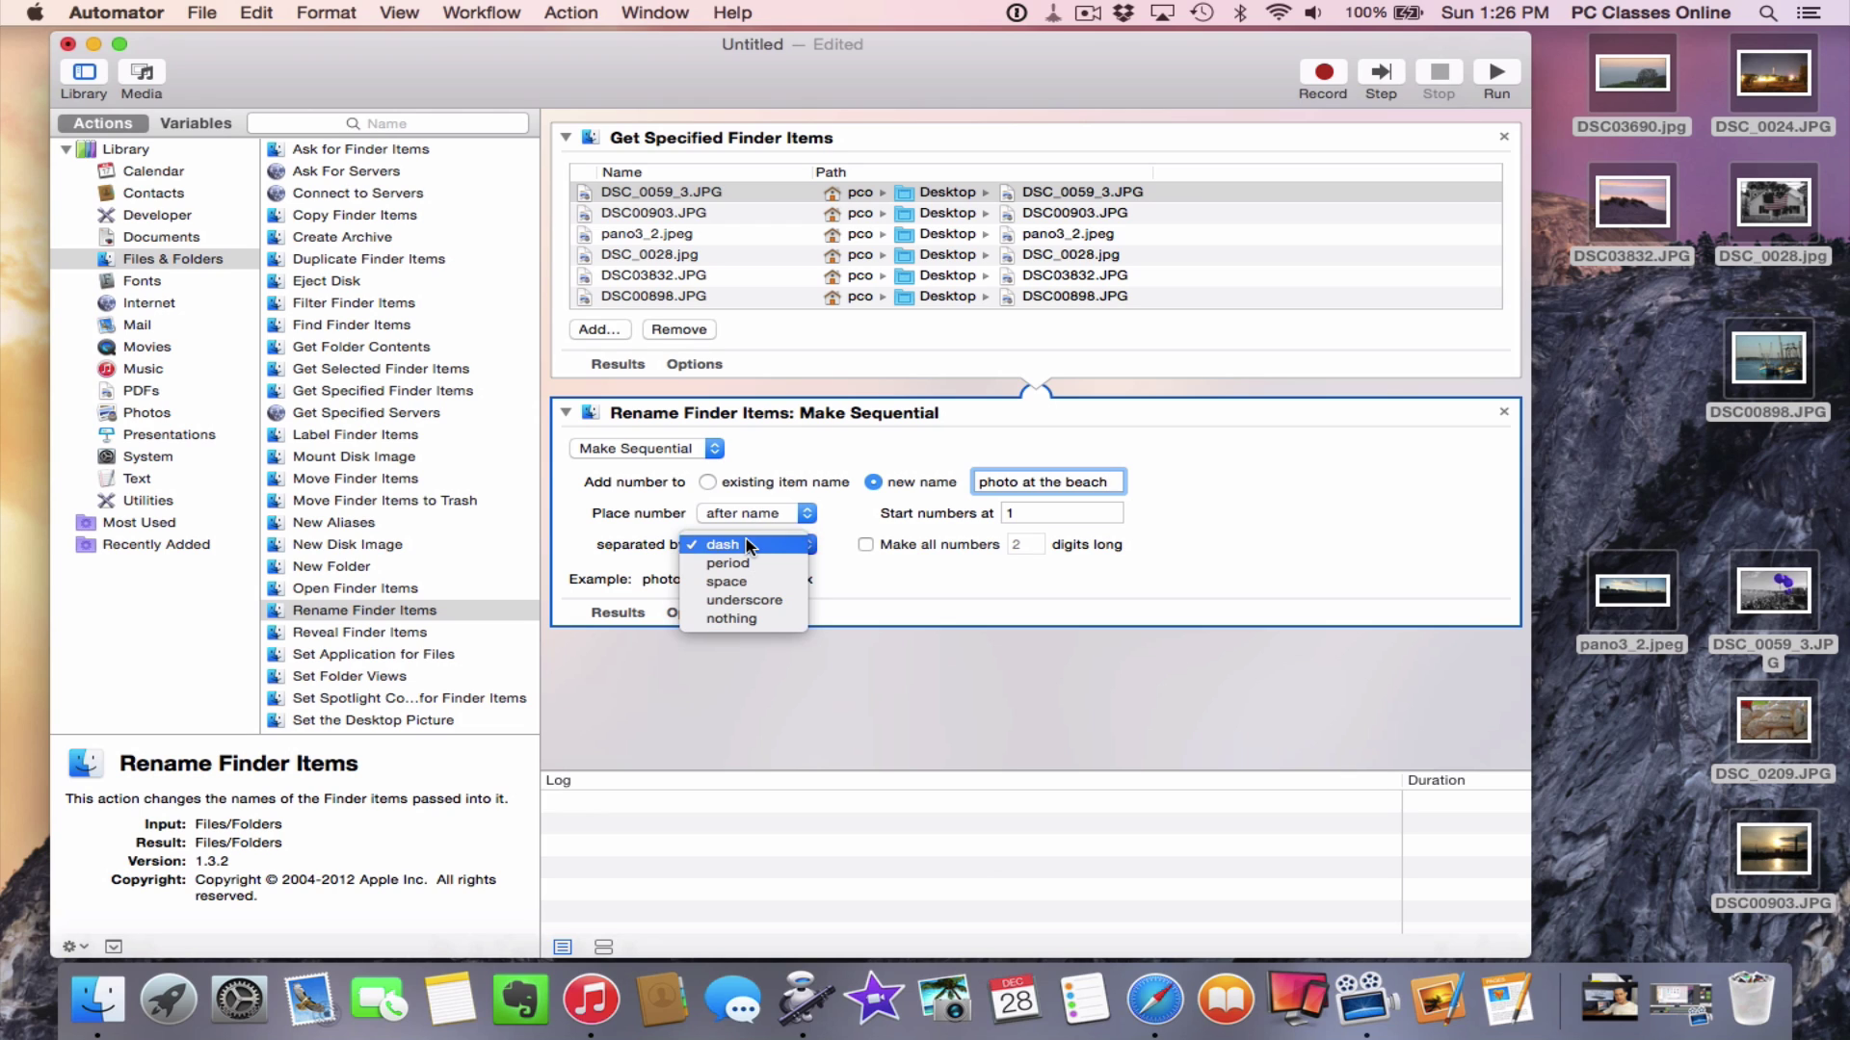
left_click(803, 546)
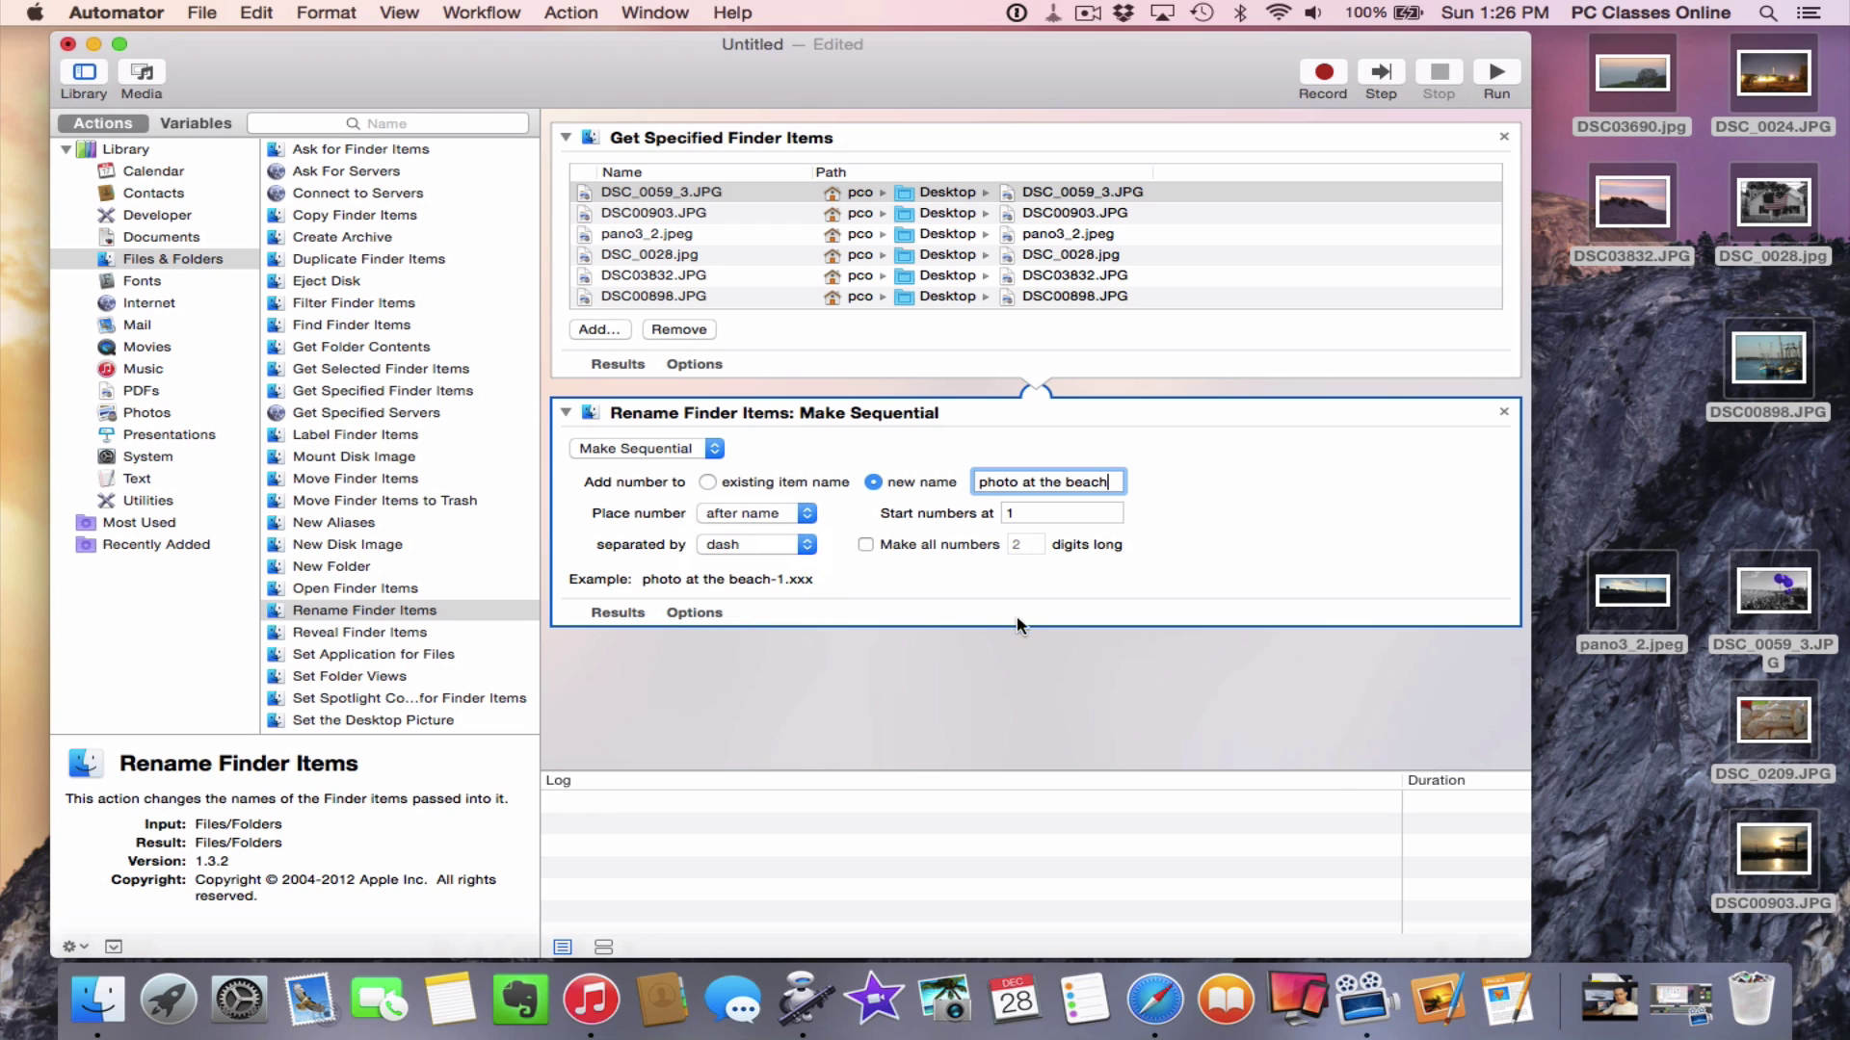
left_click(1050, 684)
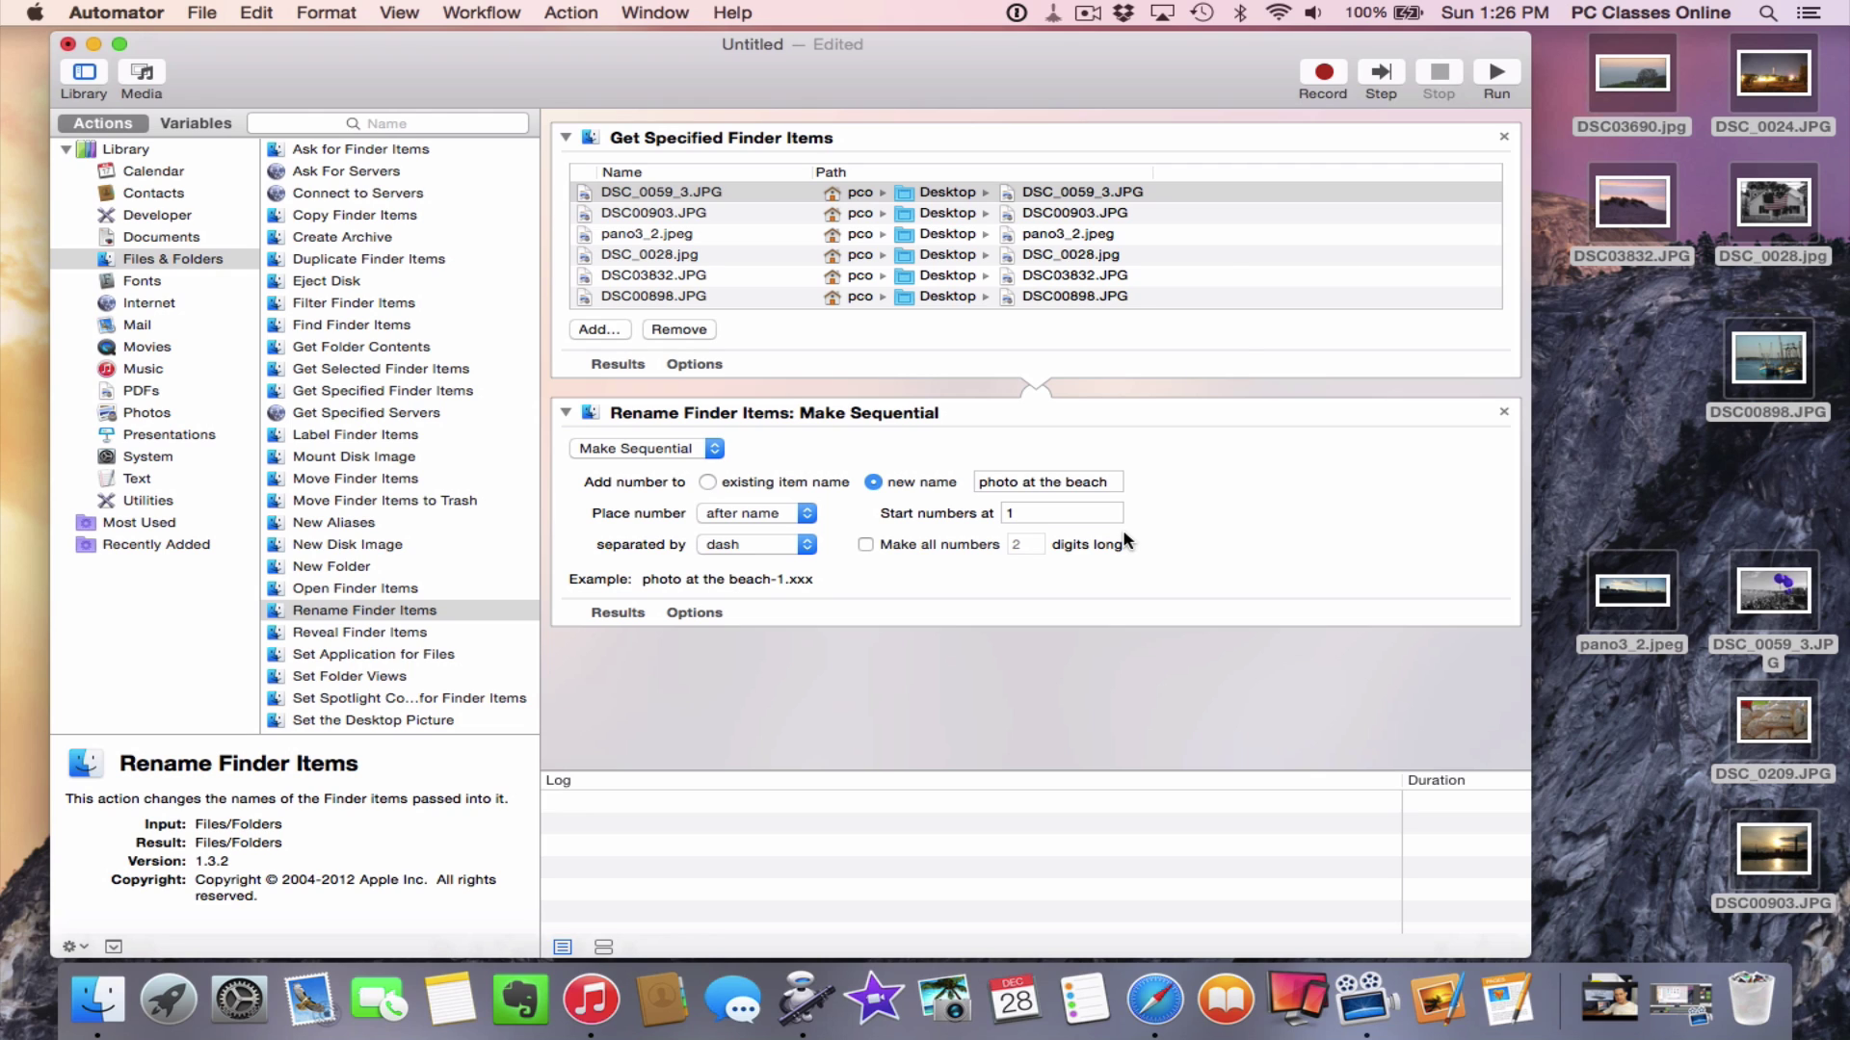
Run the workflow, quit Automator without saving, and select the renamed beach photos on the desktop
left_click(1493, 76)
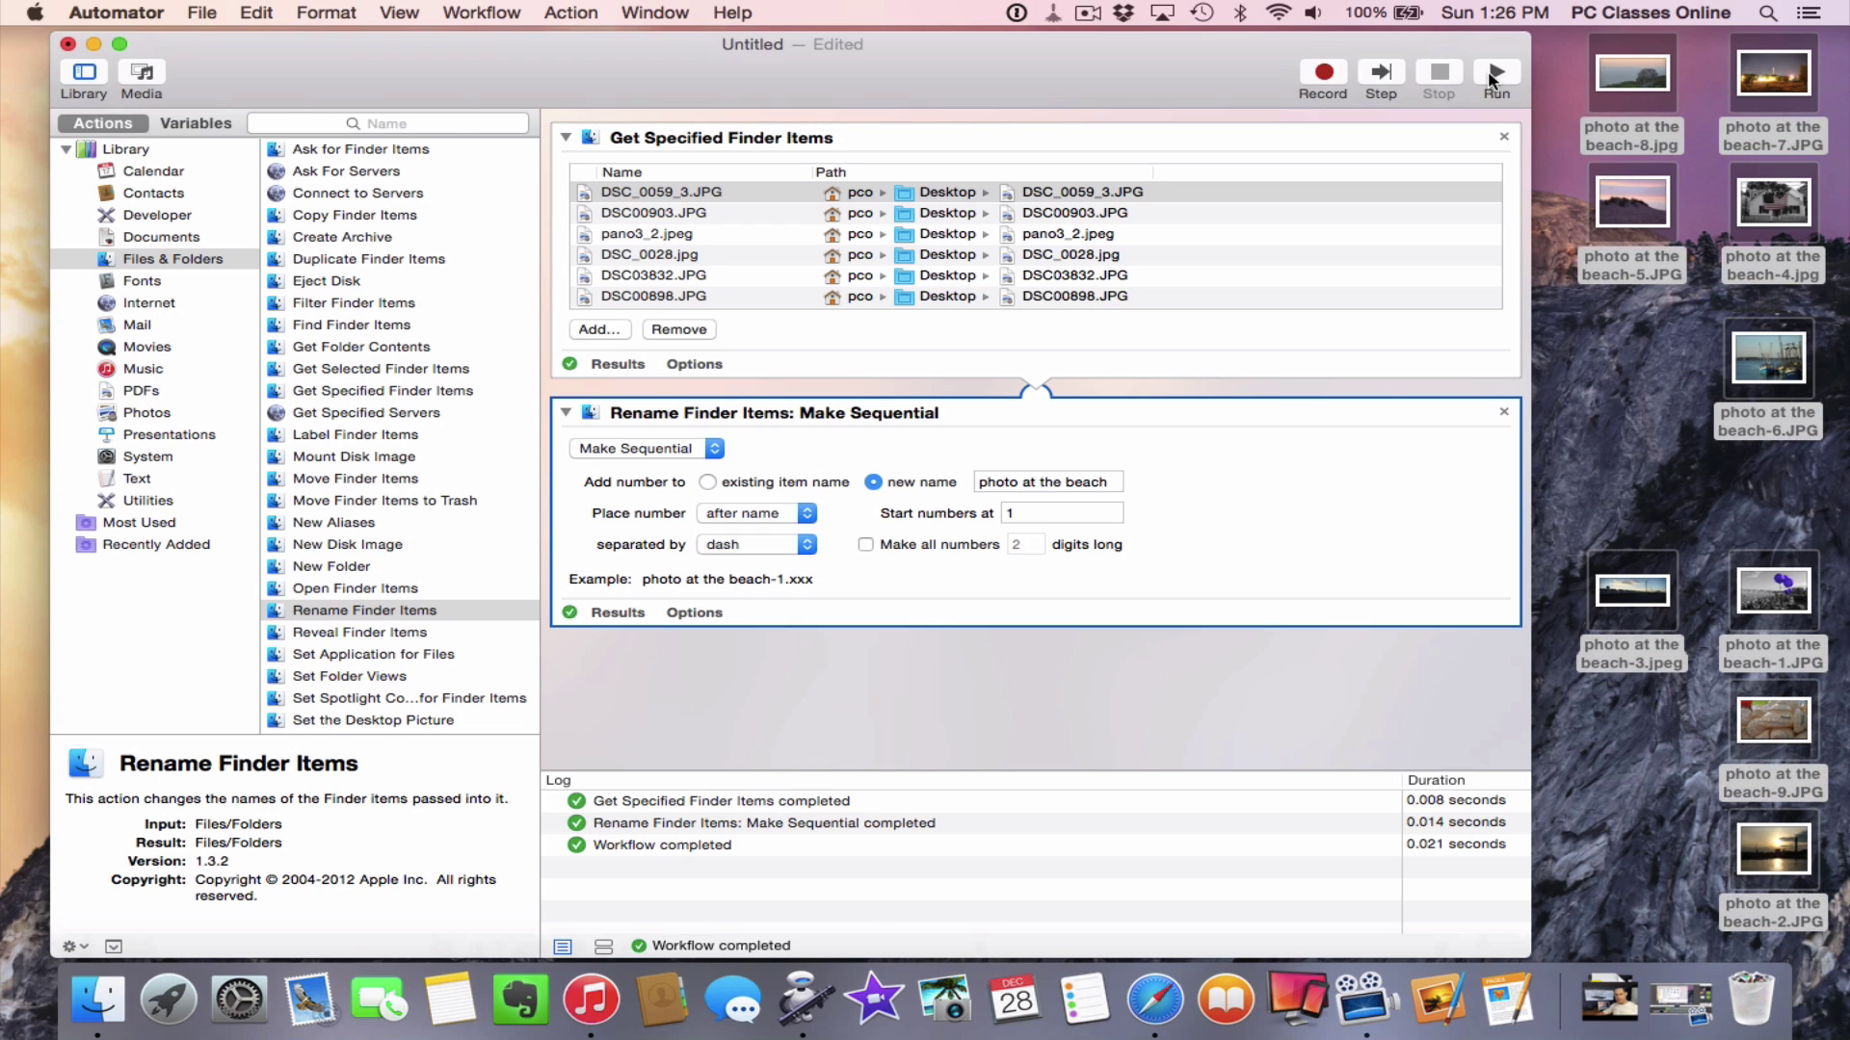
key("super+q")
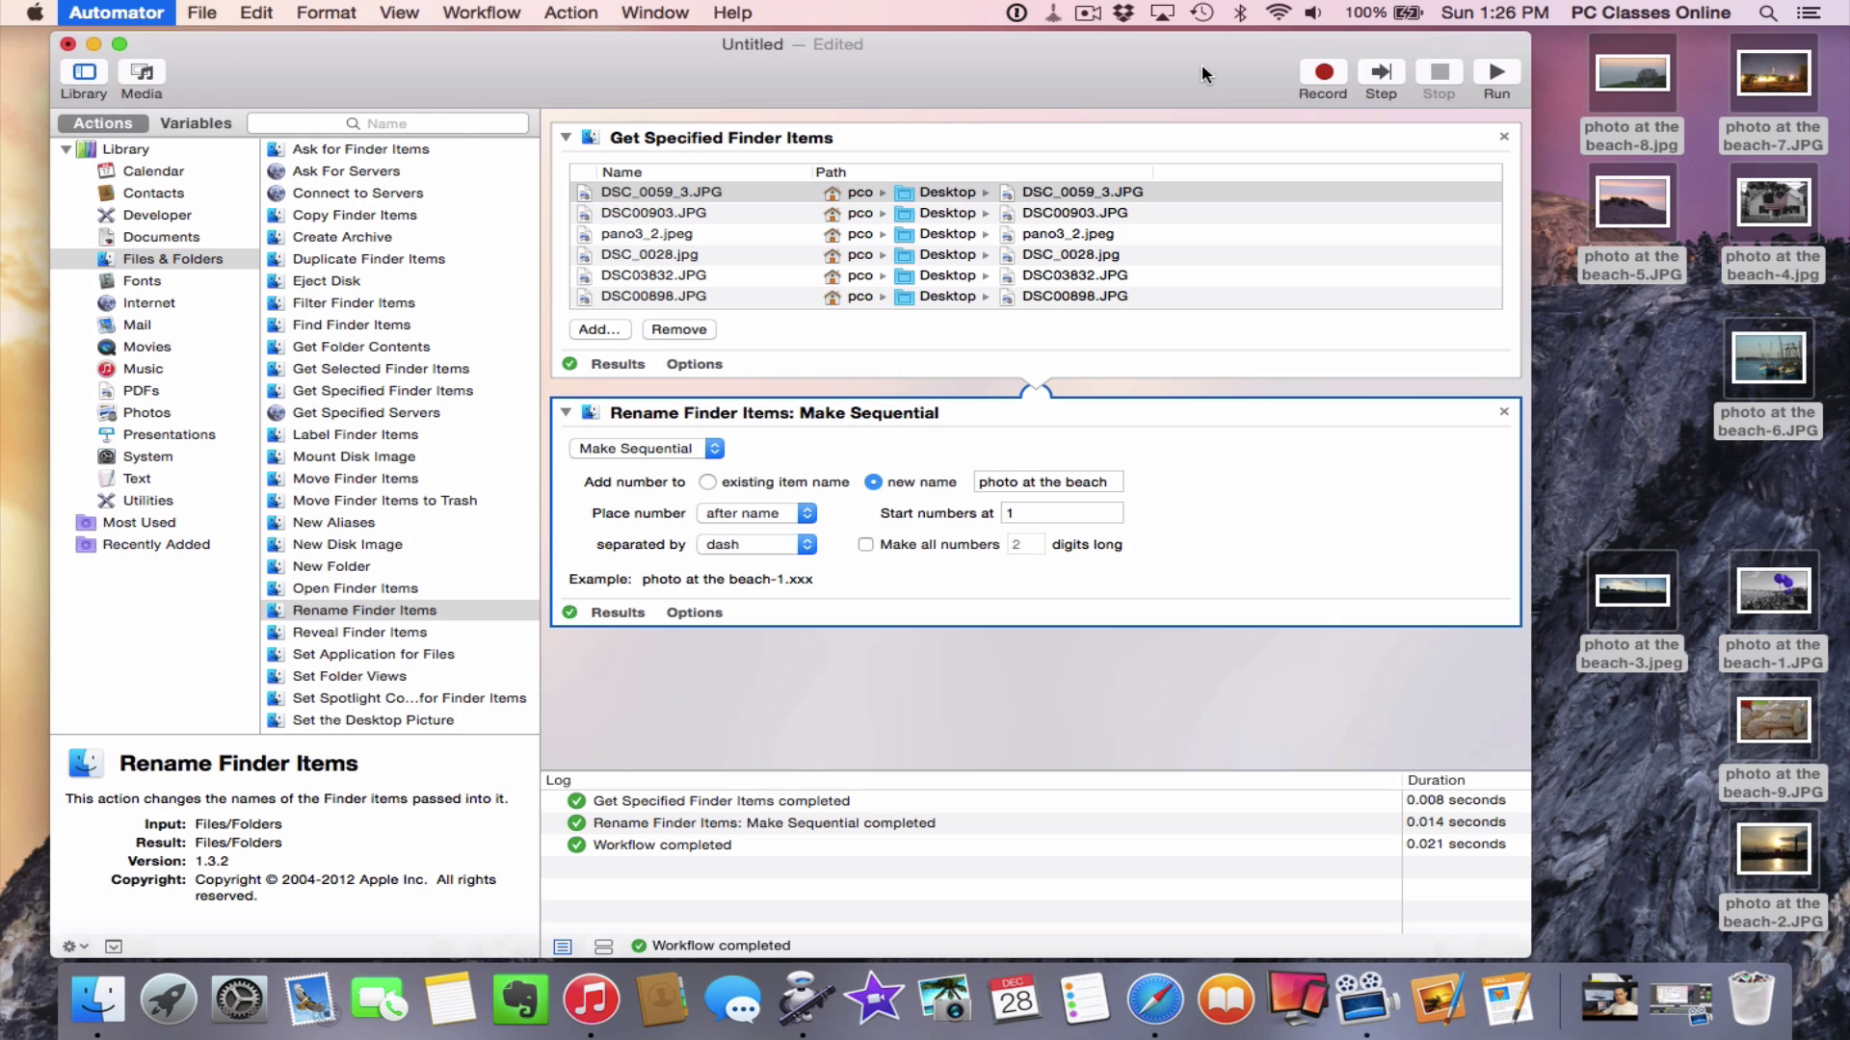
left_click(708, 424)
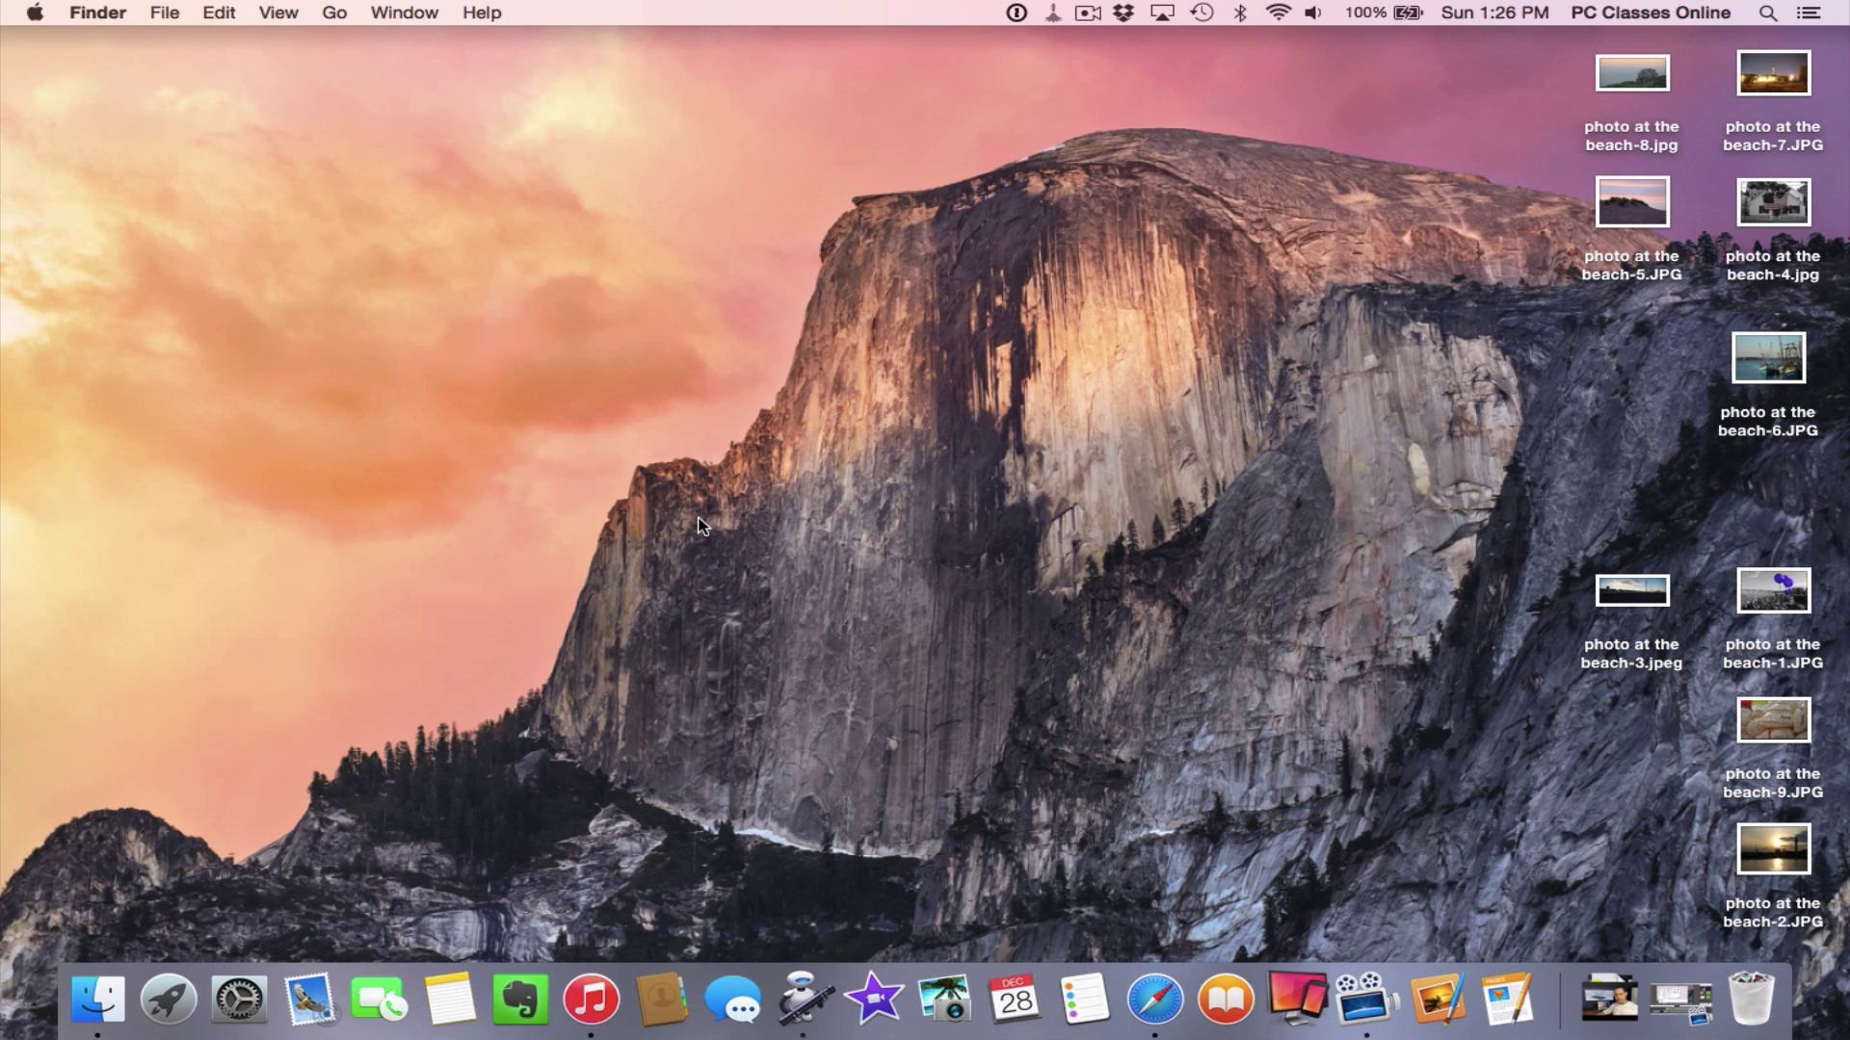
left_click_drag(1486, 70, 1750, 1002)
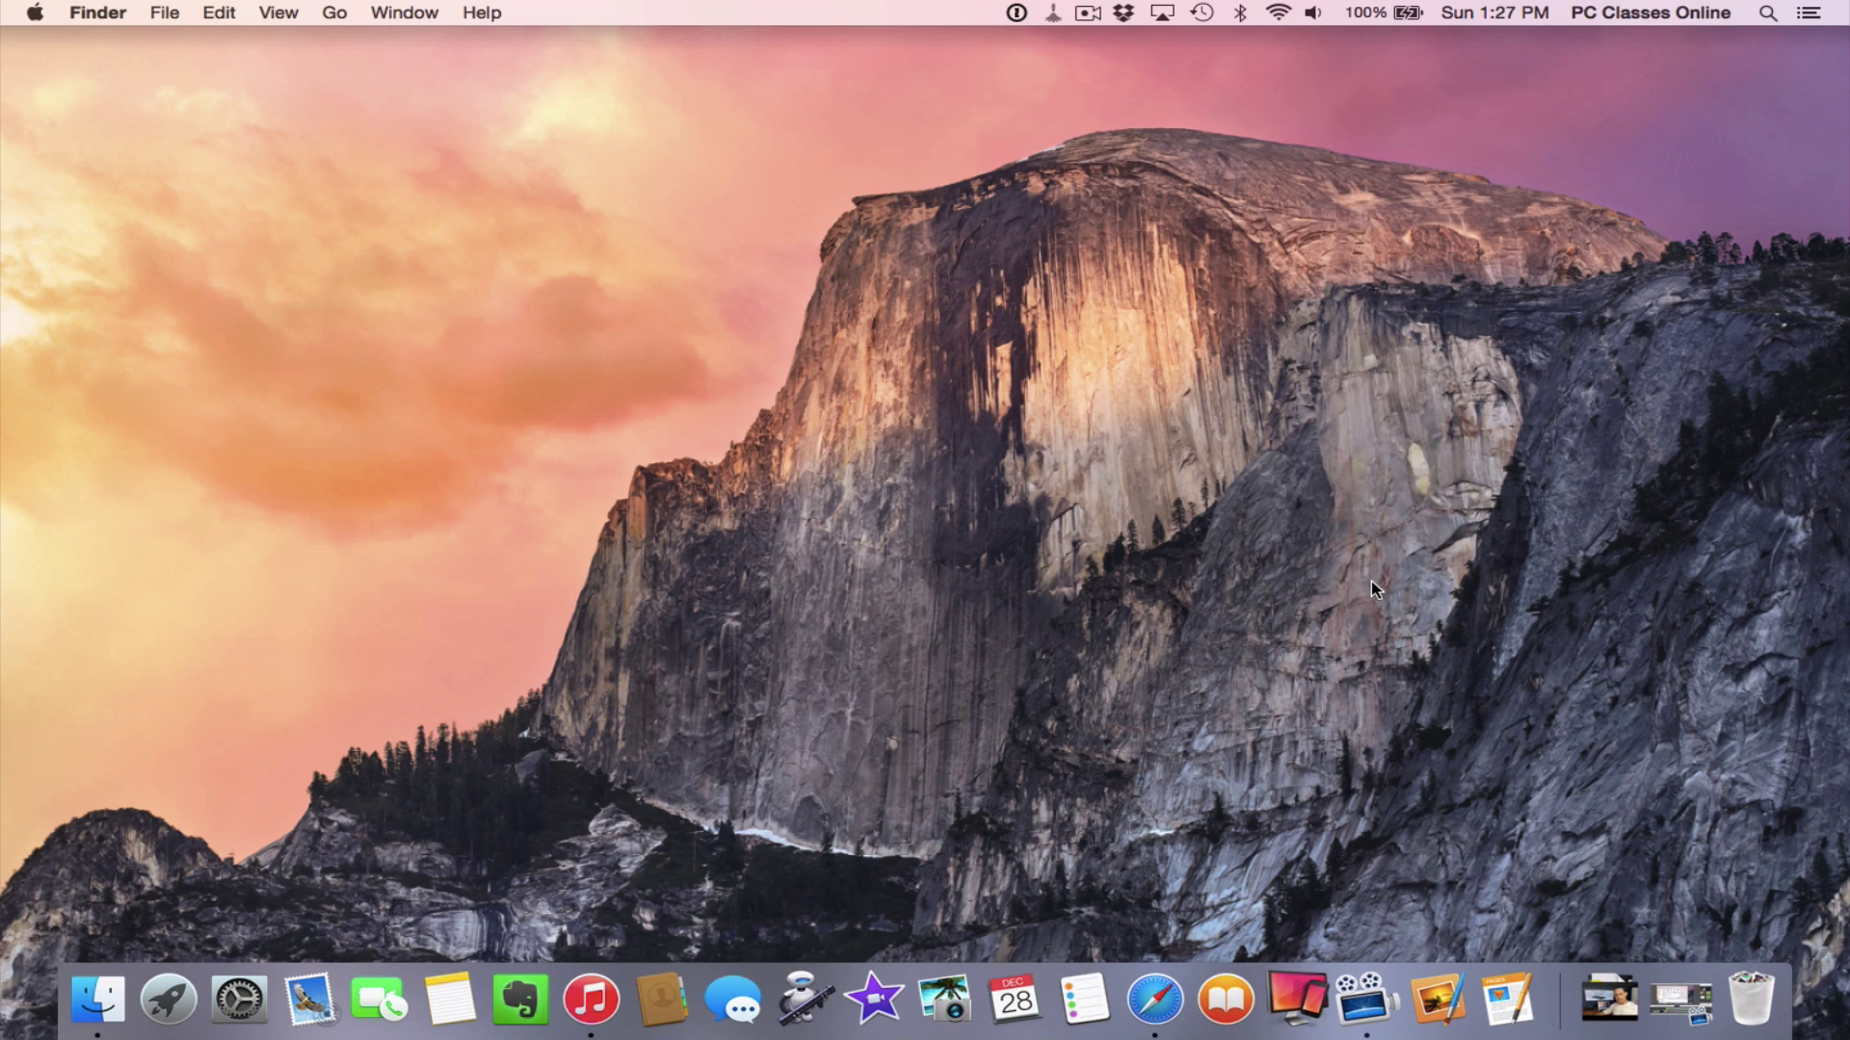
Export nine iPhoto photos to the desktop with sequential names prefixed 'photo at the beach'
left_click(929, 997)
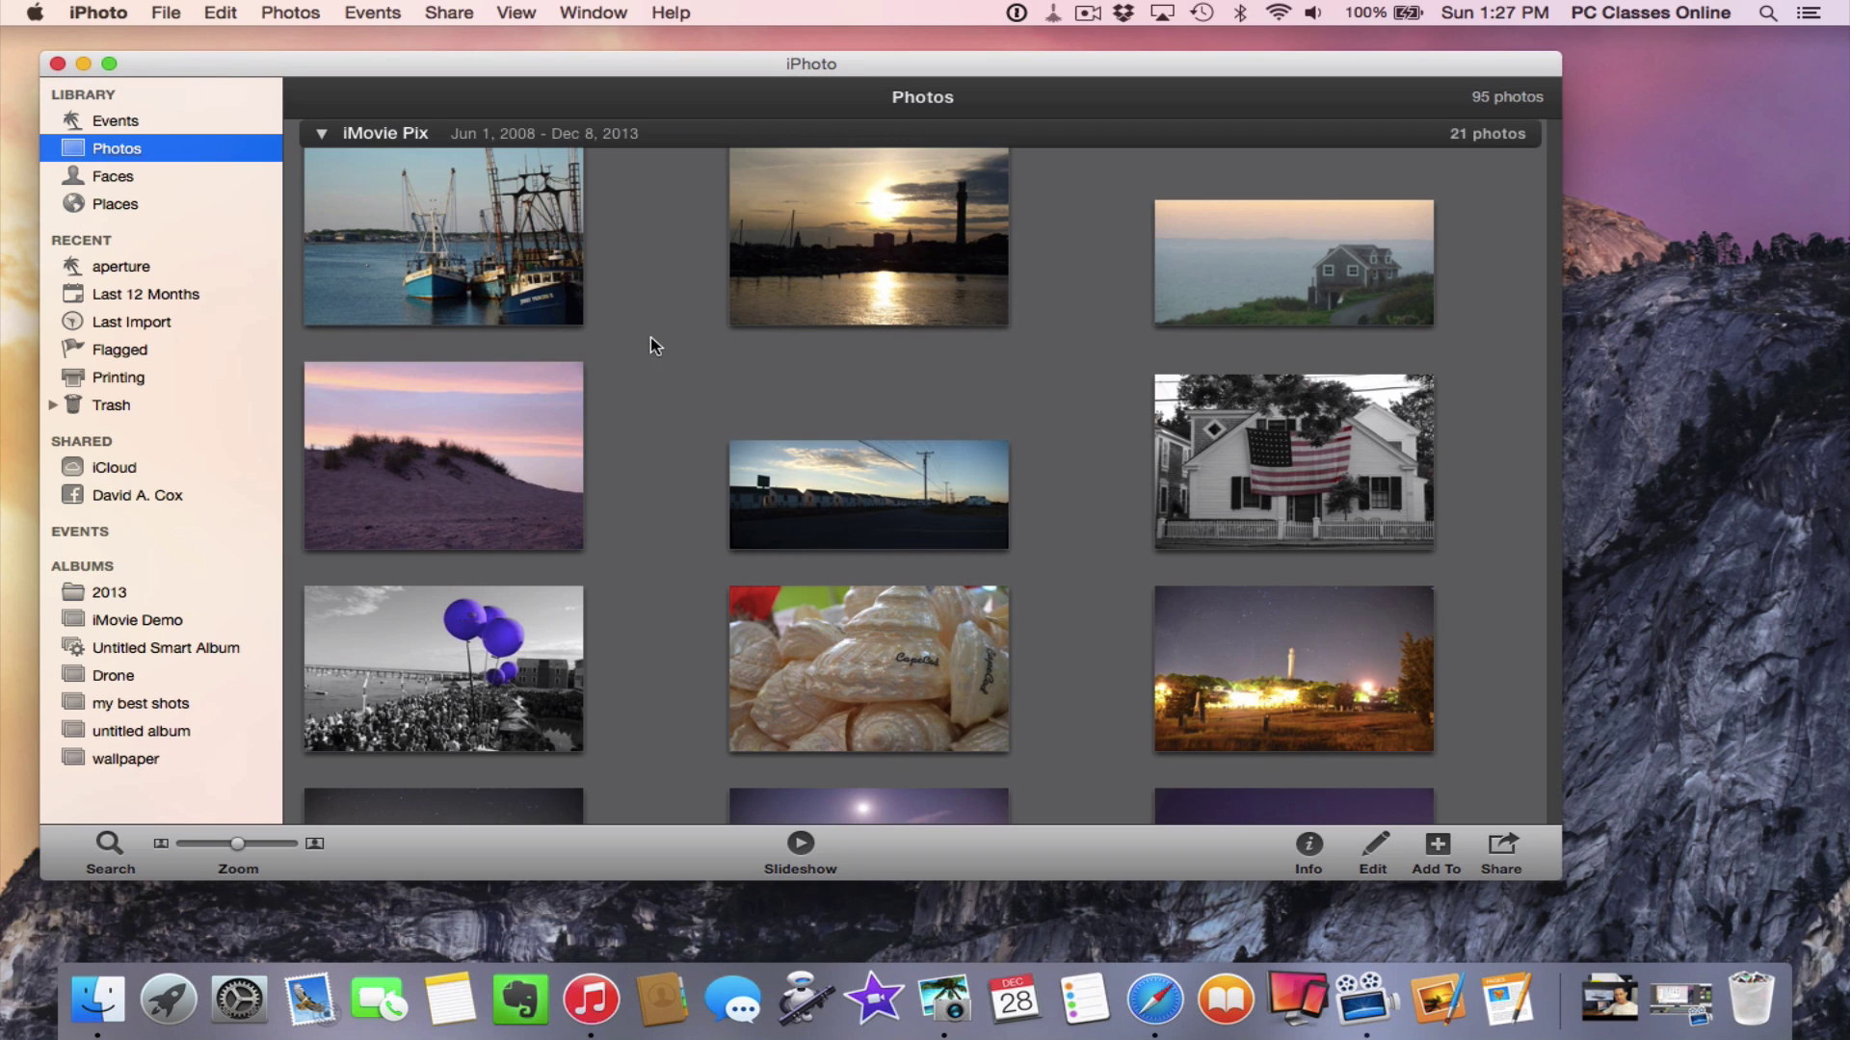
left_click_drag(287, 200, 1323, 673)
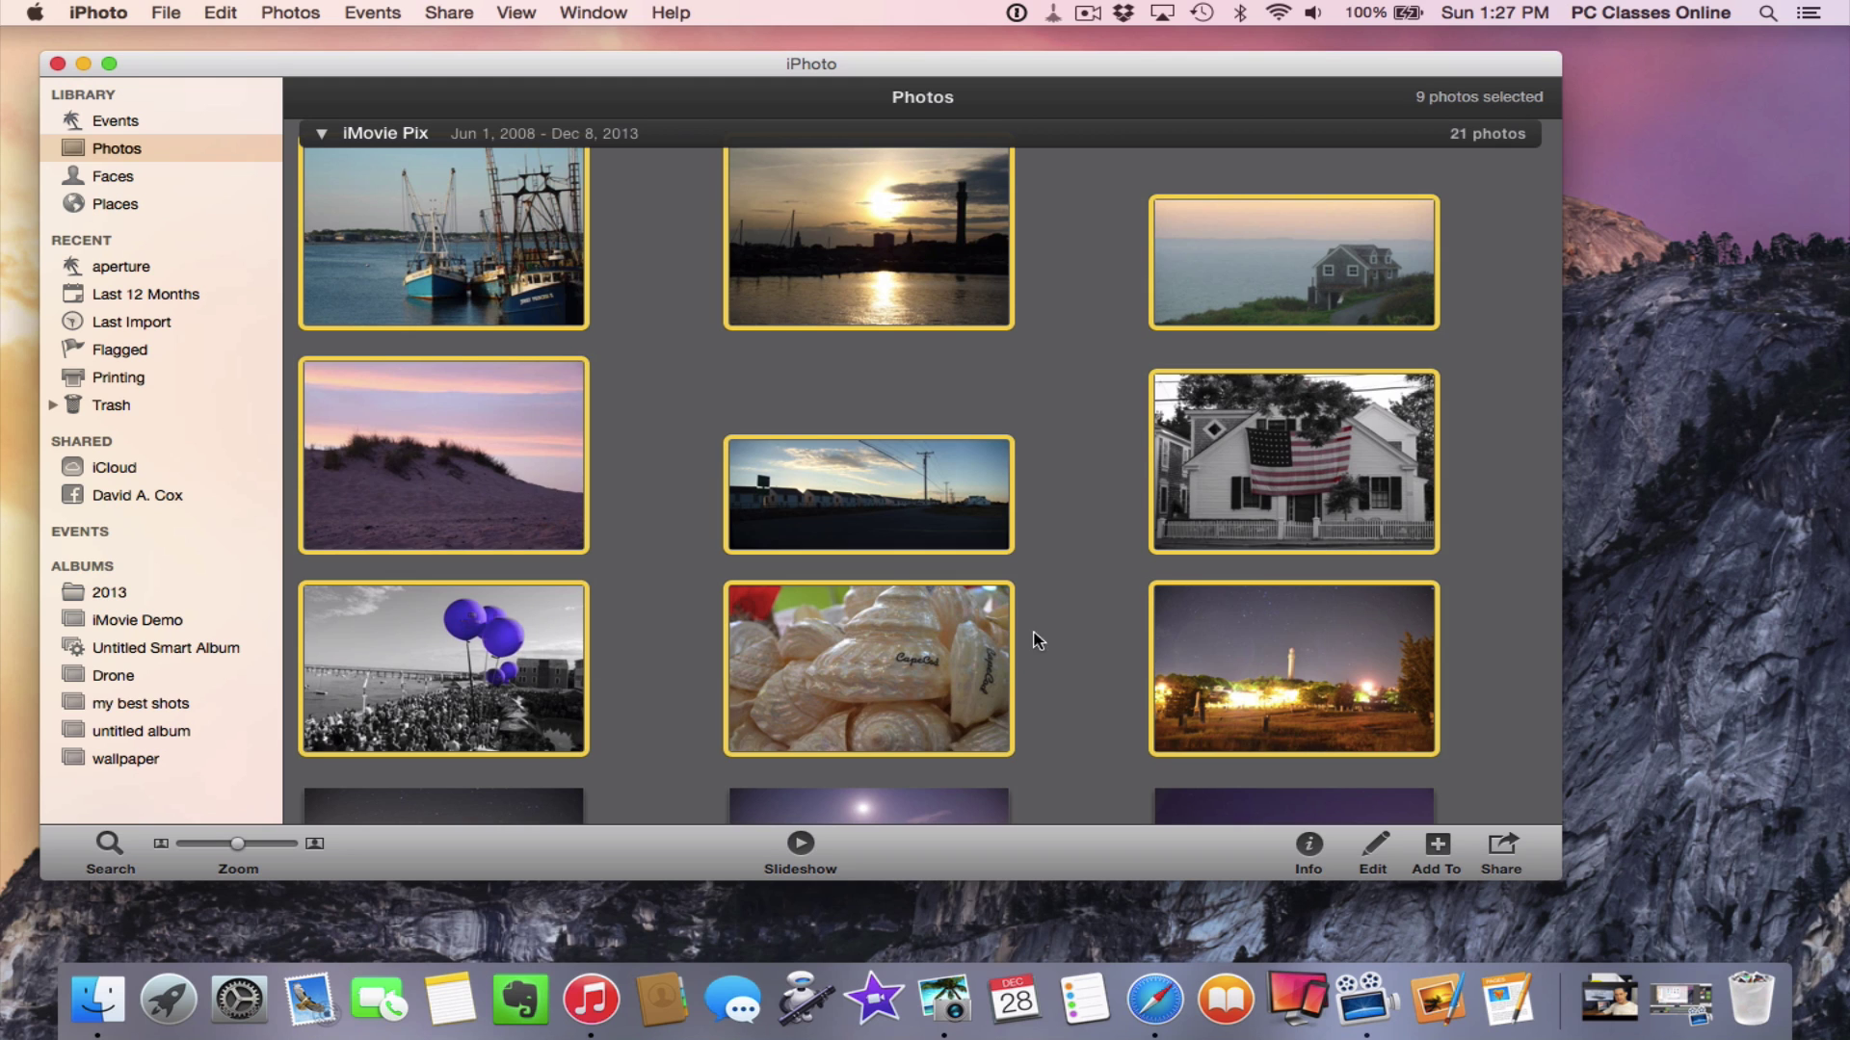
left_click(164, 11)
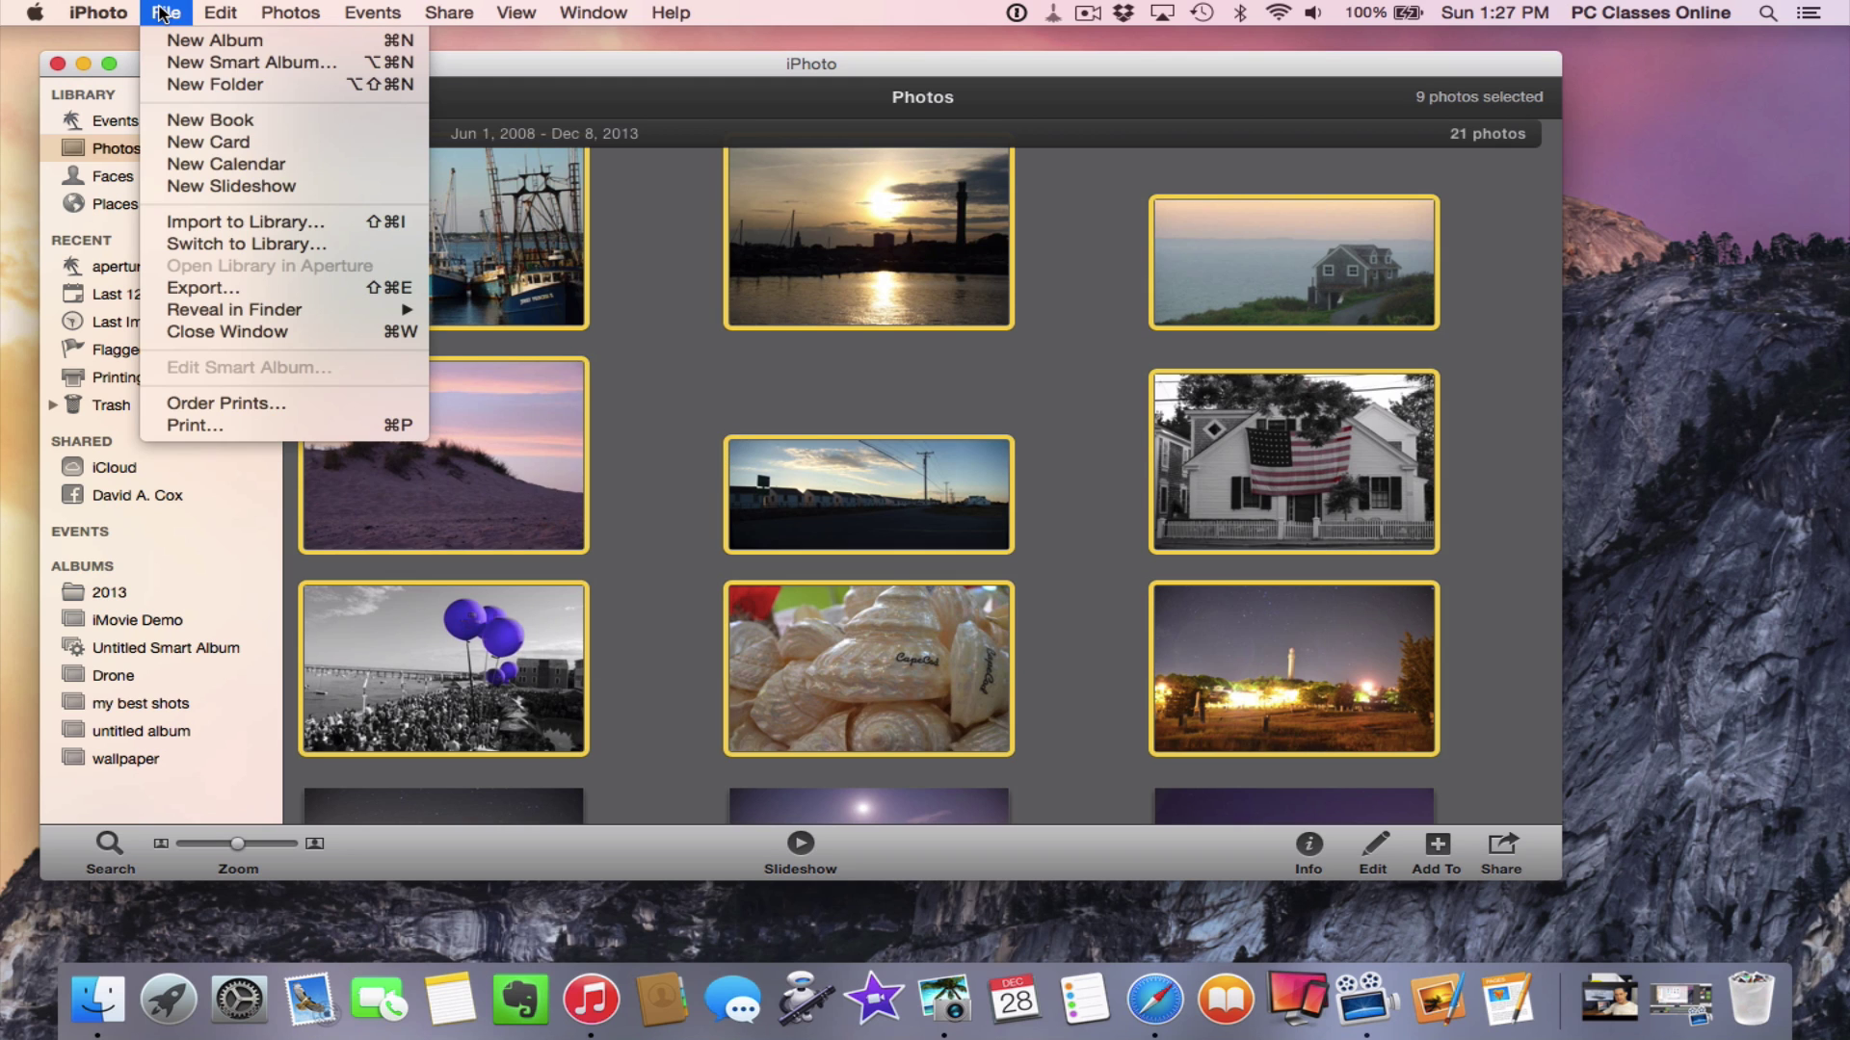
left_click(213, 291)
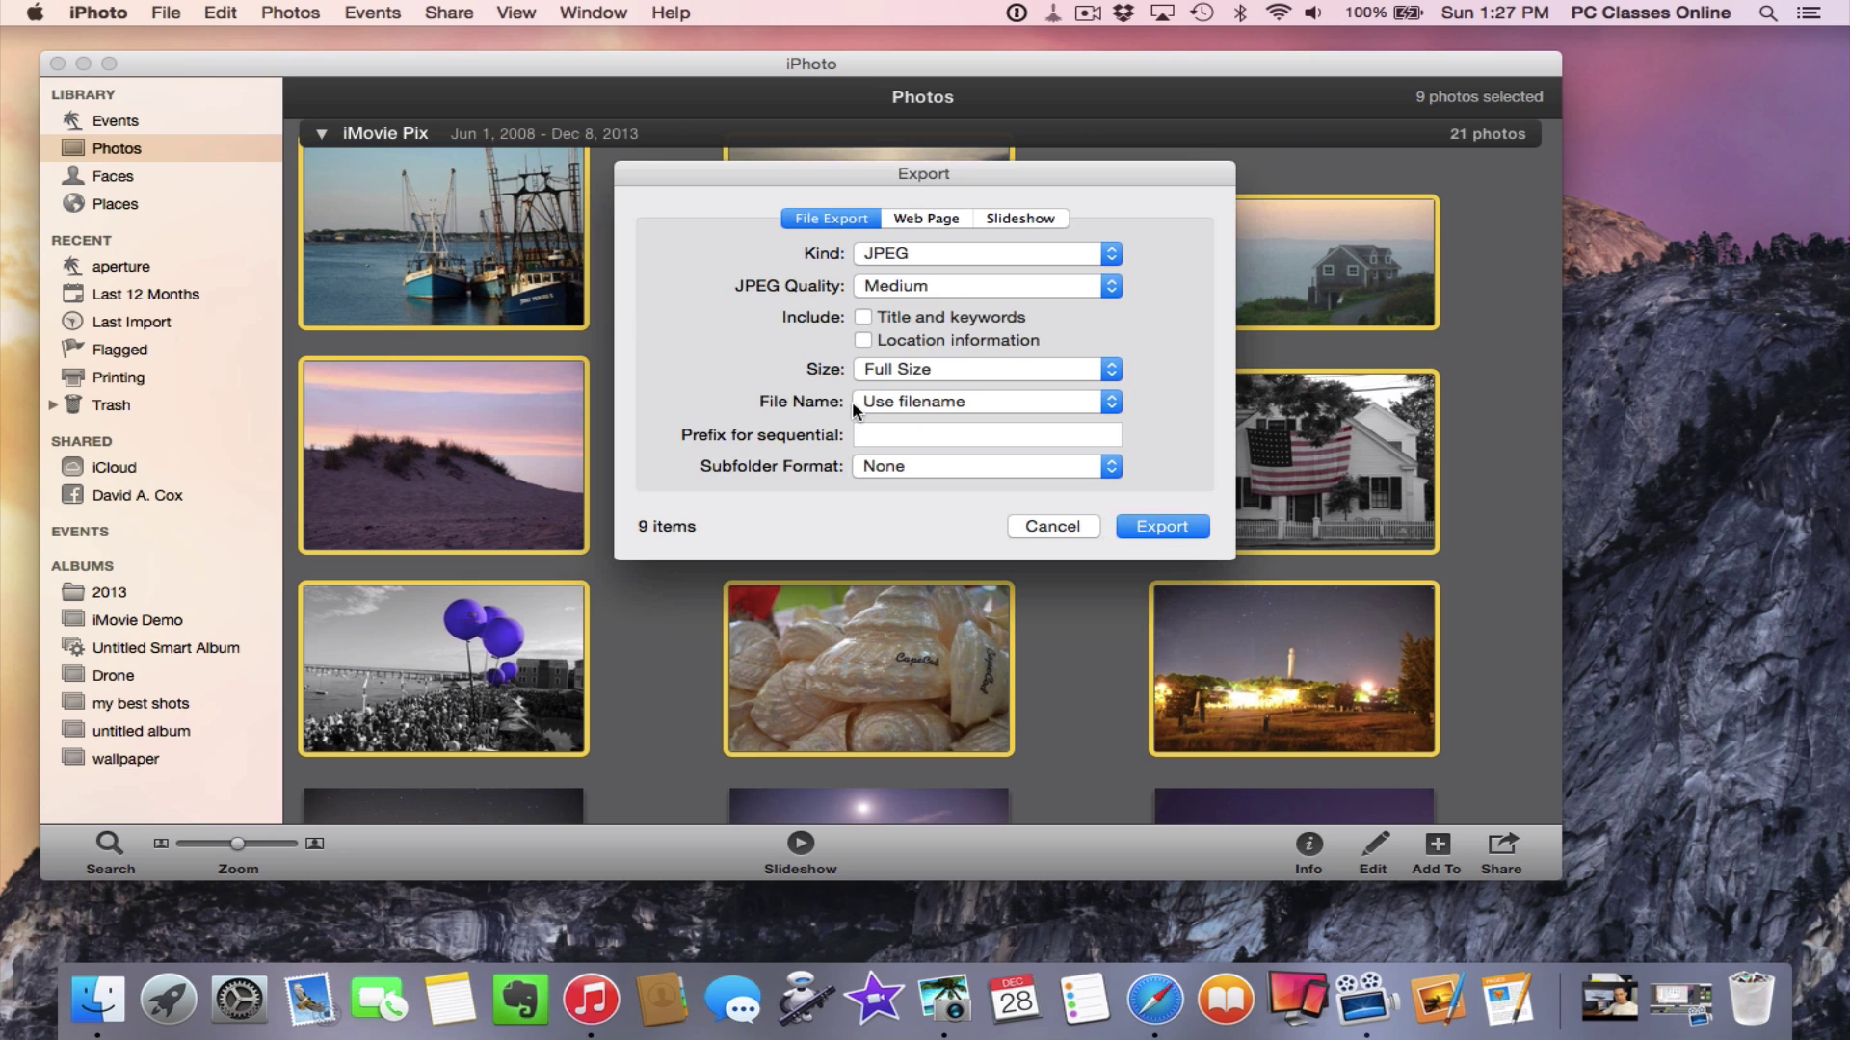
left_click(896, 403)
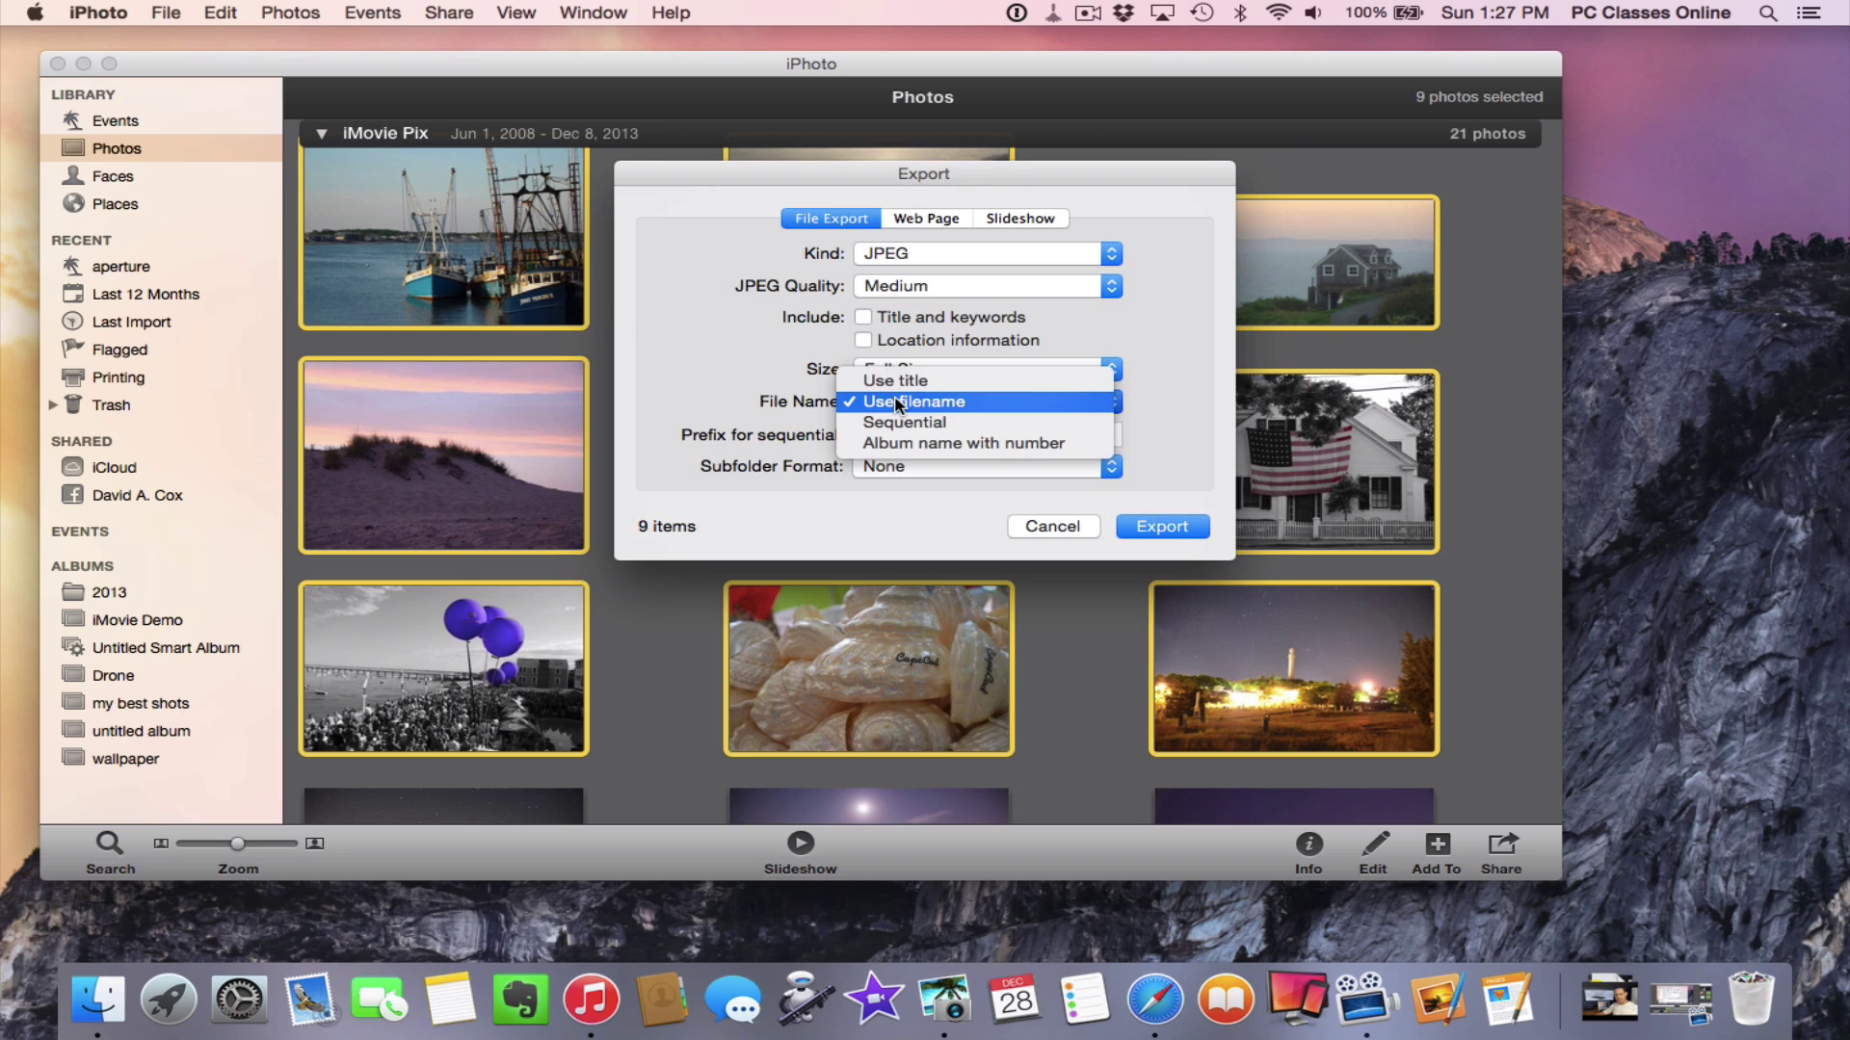
left_click(996, 422)
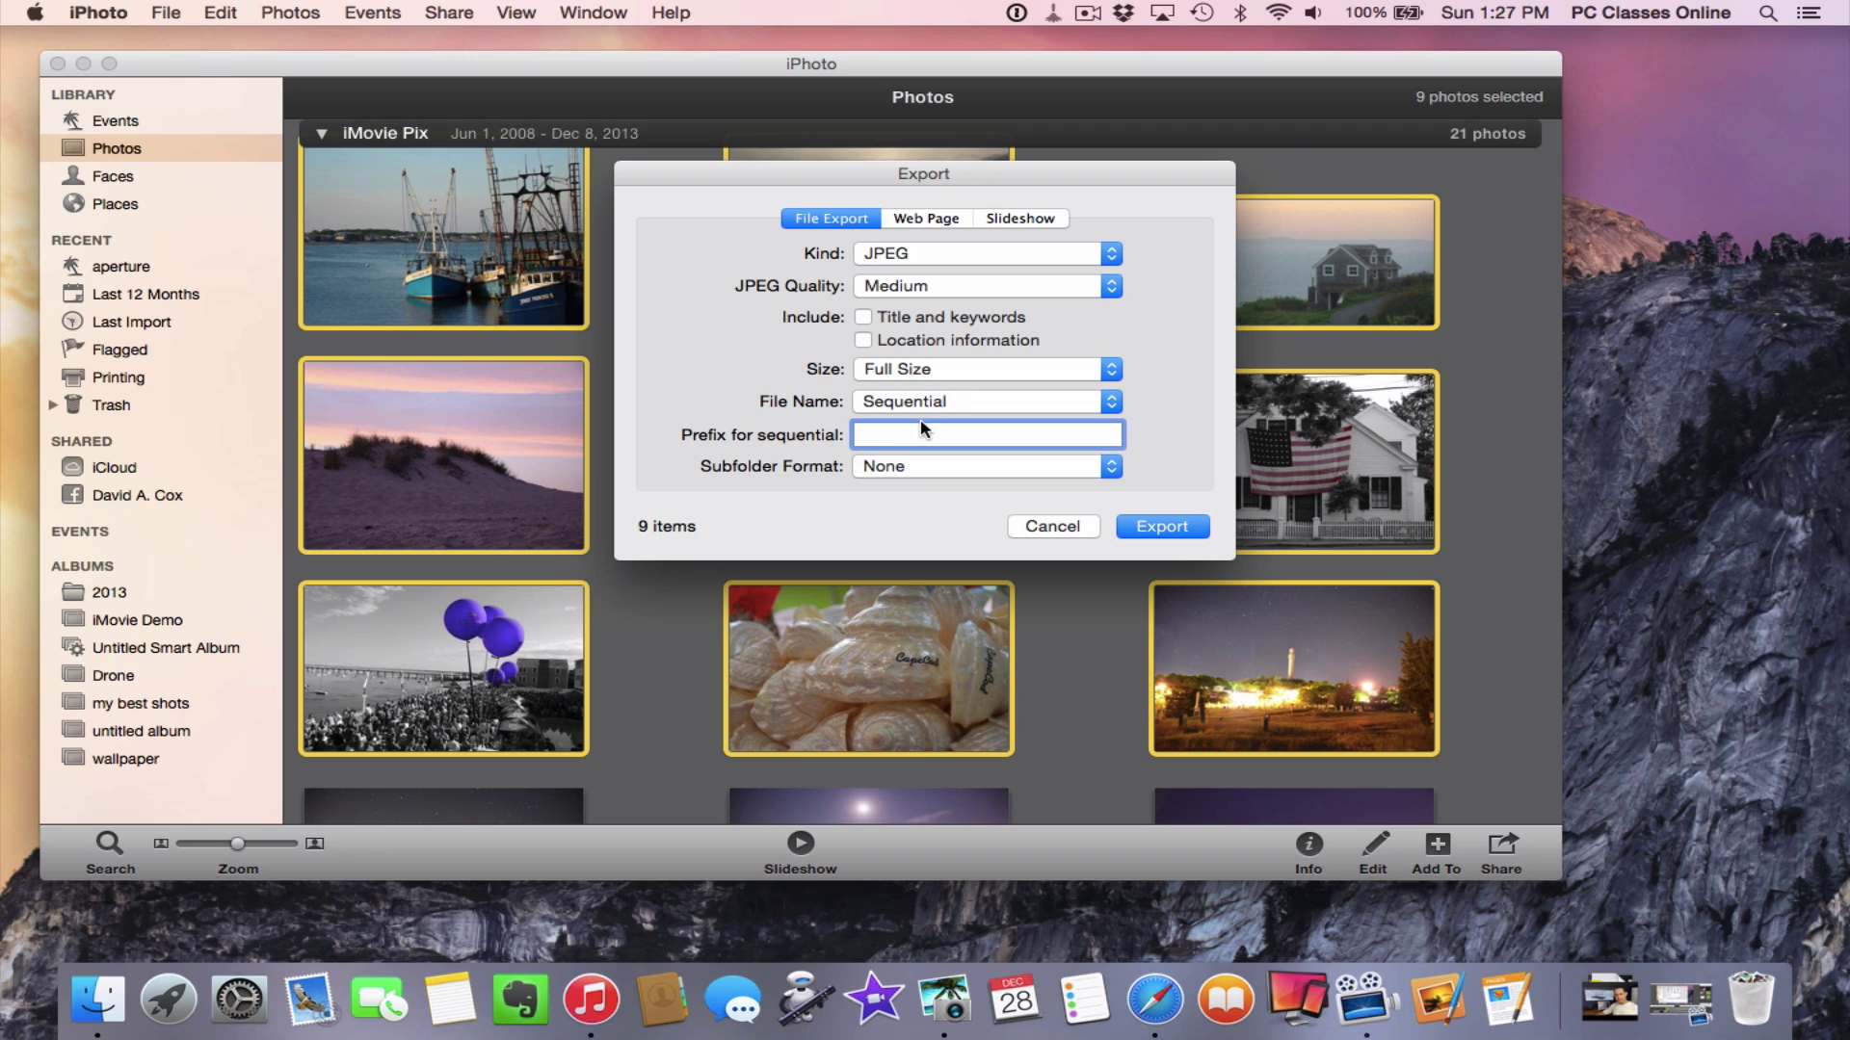
type("photo at the beach")
left_click(1163, 528)
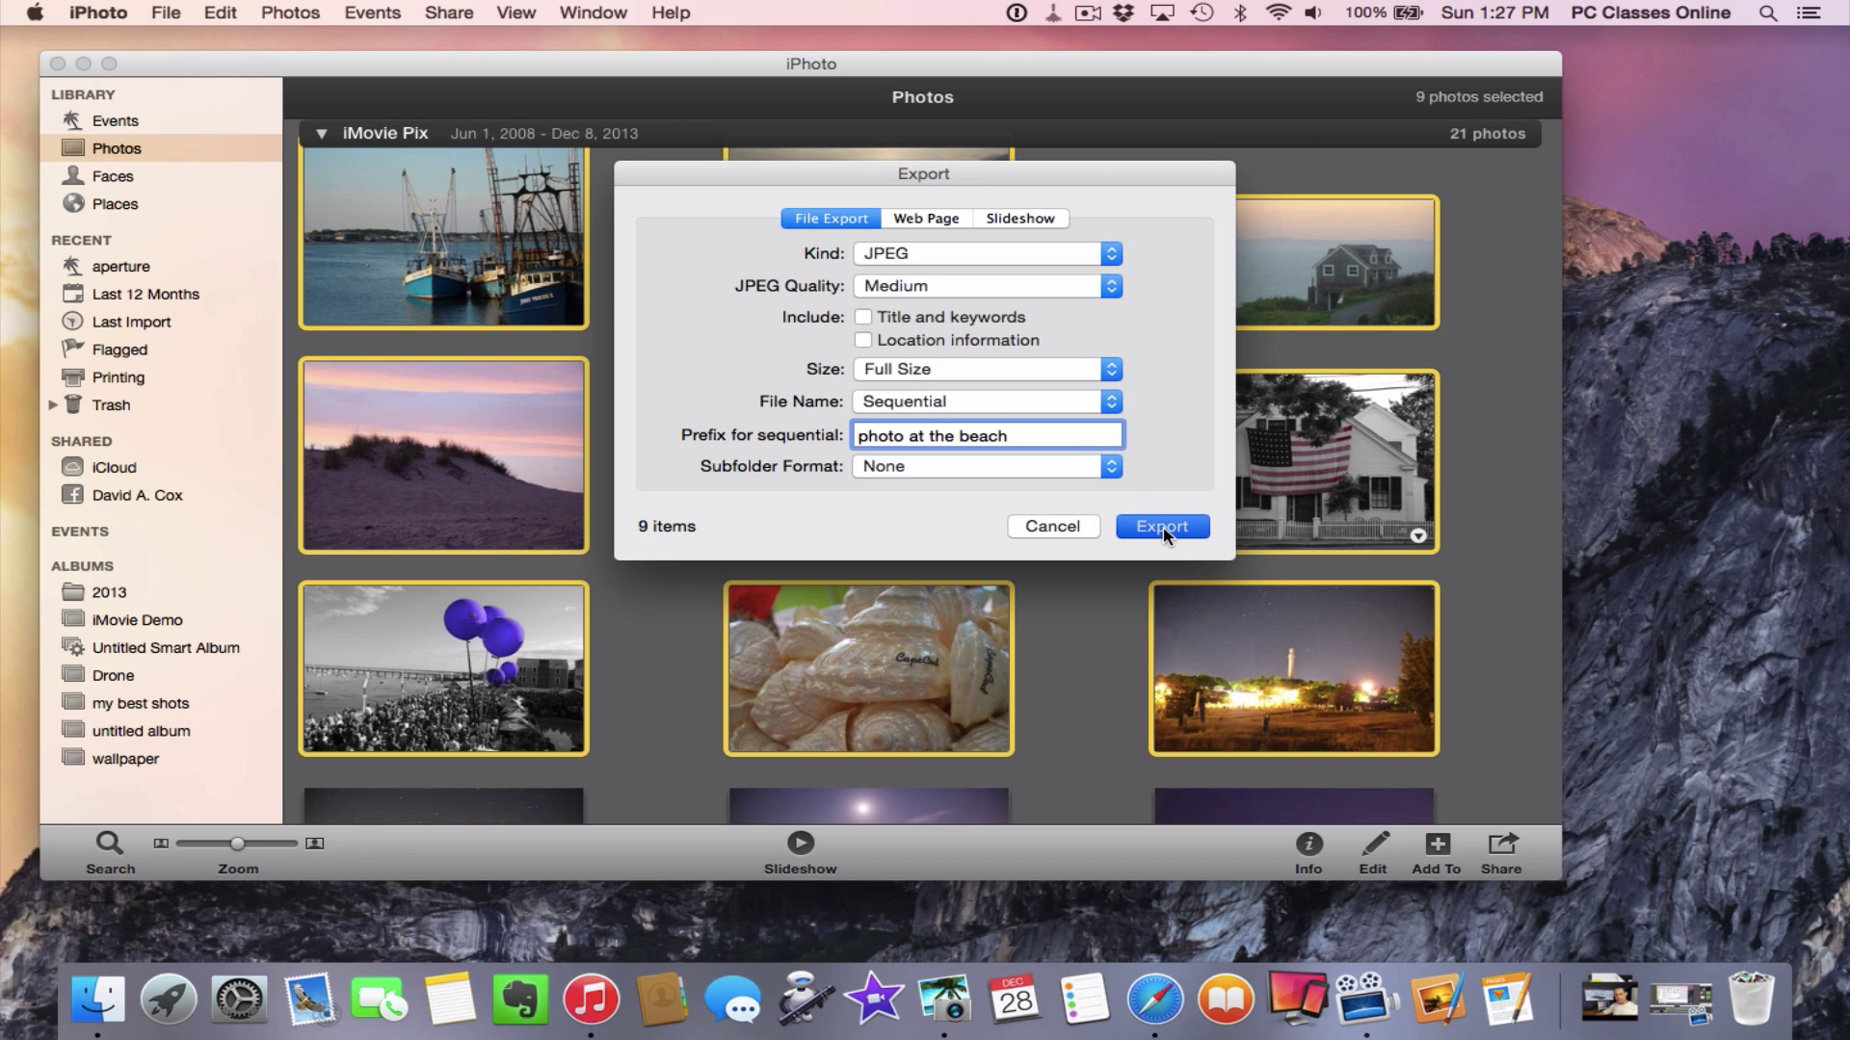
key("Escape")
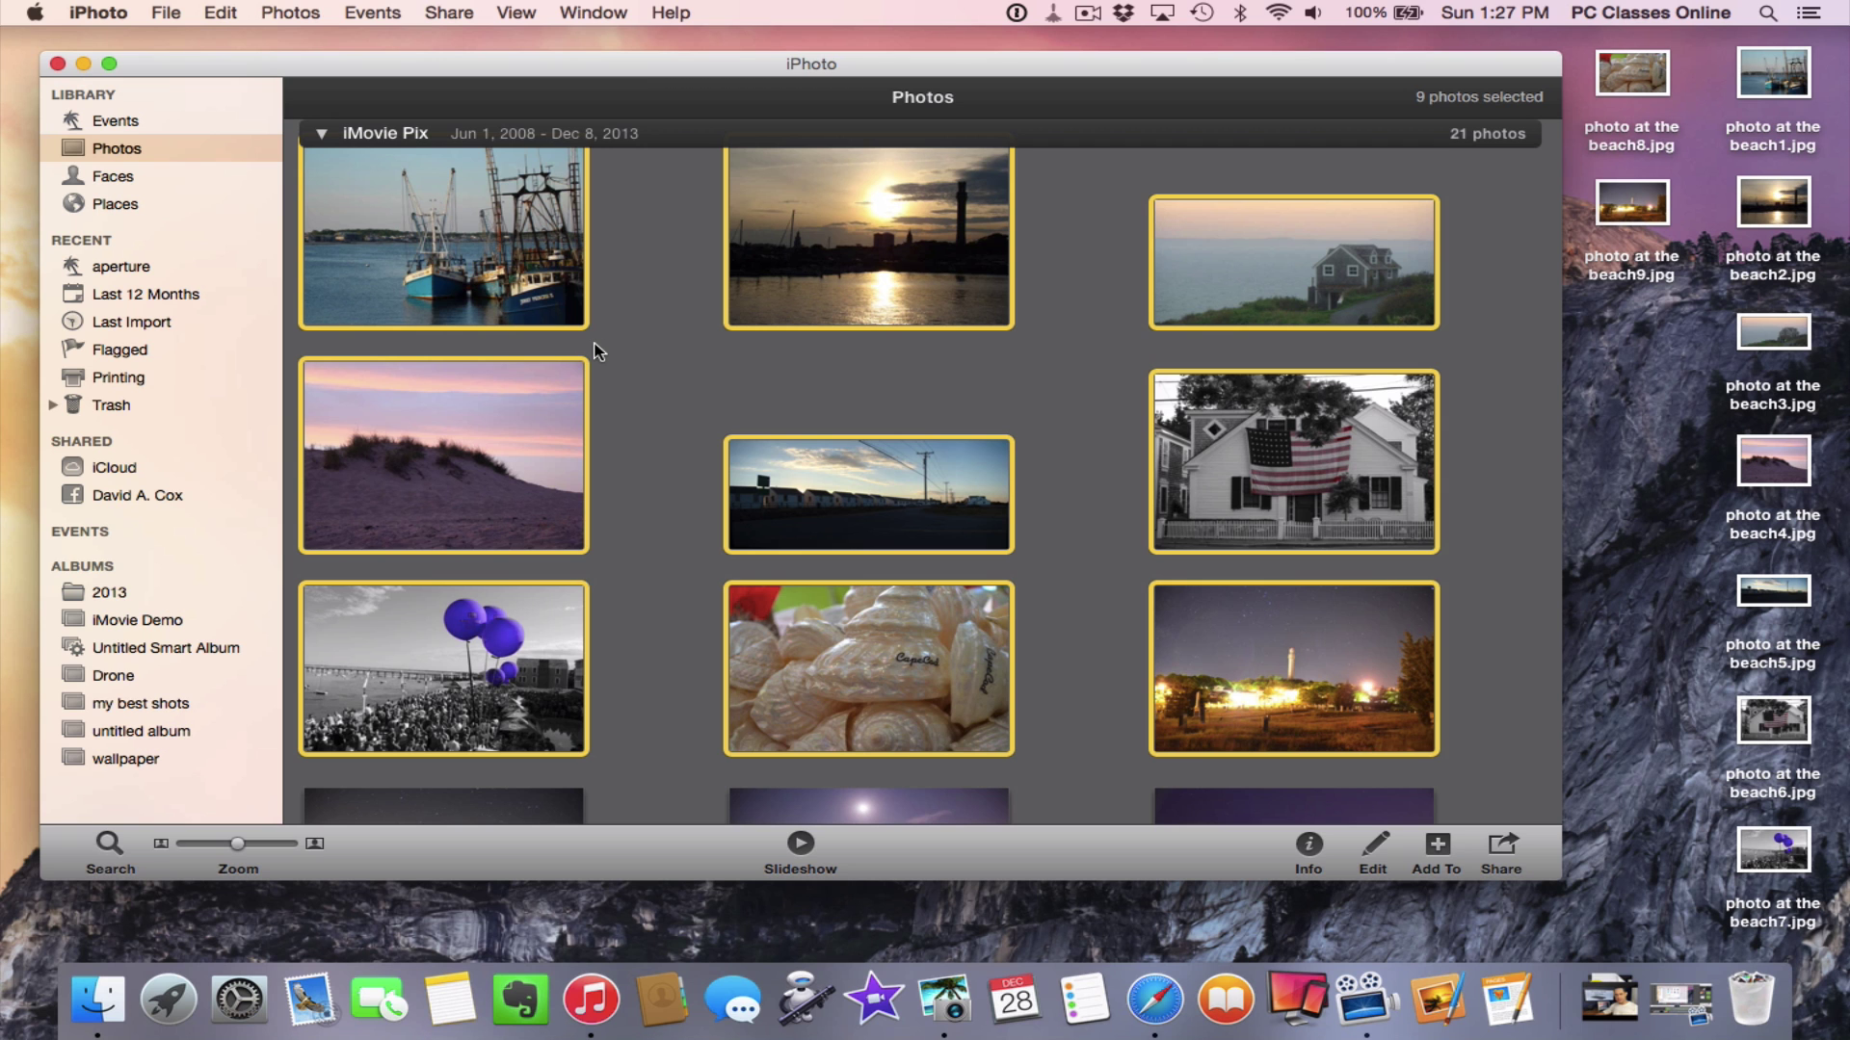
Hide iPhoto and move the exported beach photos to the Trash
left_click(640, 356)
key("cmd+h")
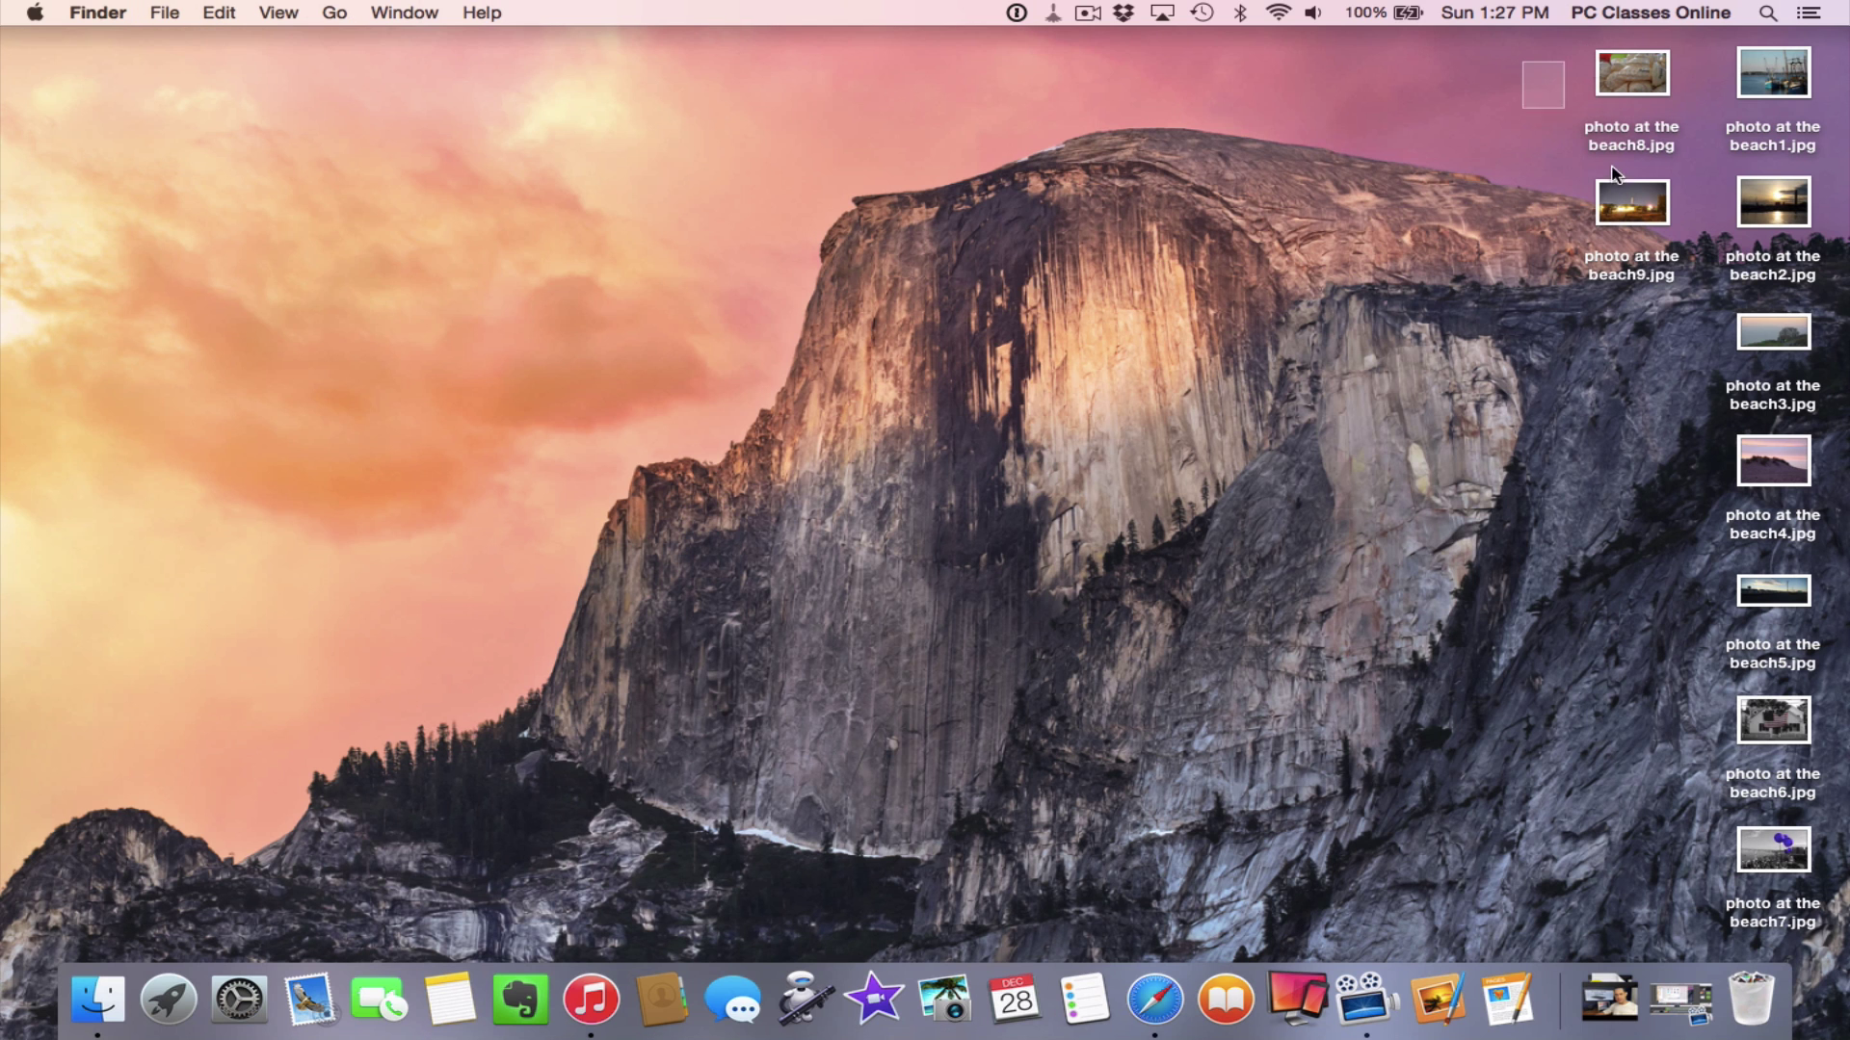
left_click_drag(1616, 175, 1734, 973)
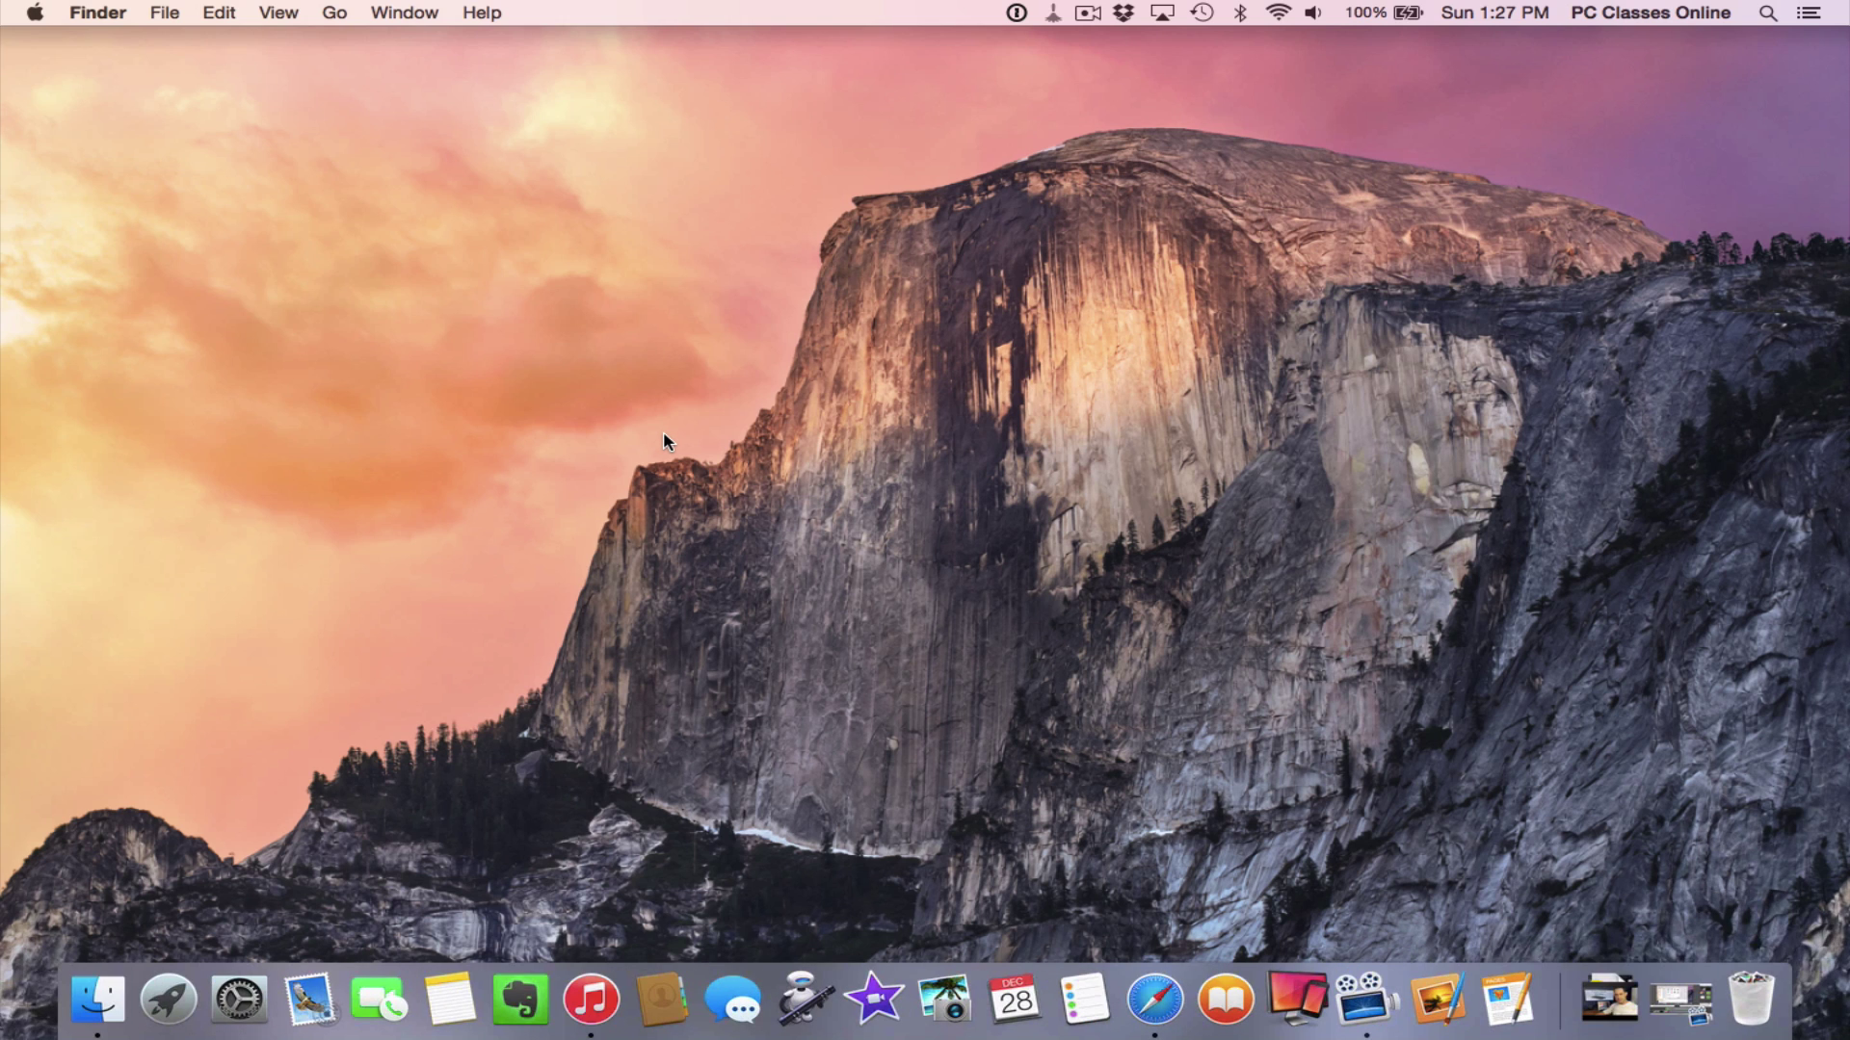
Launch Automator from the Dock and create a new Print Plugin document
left_click(798, 1006)
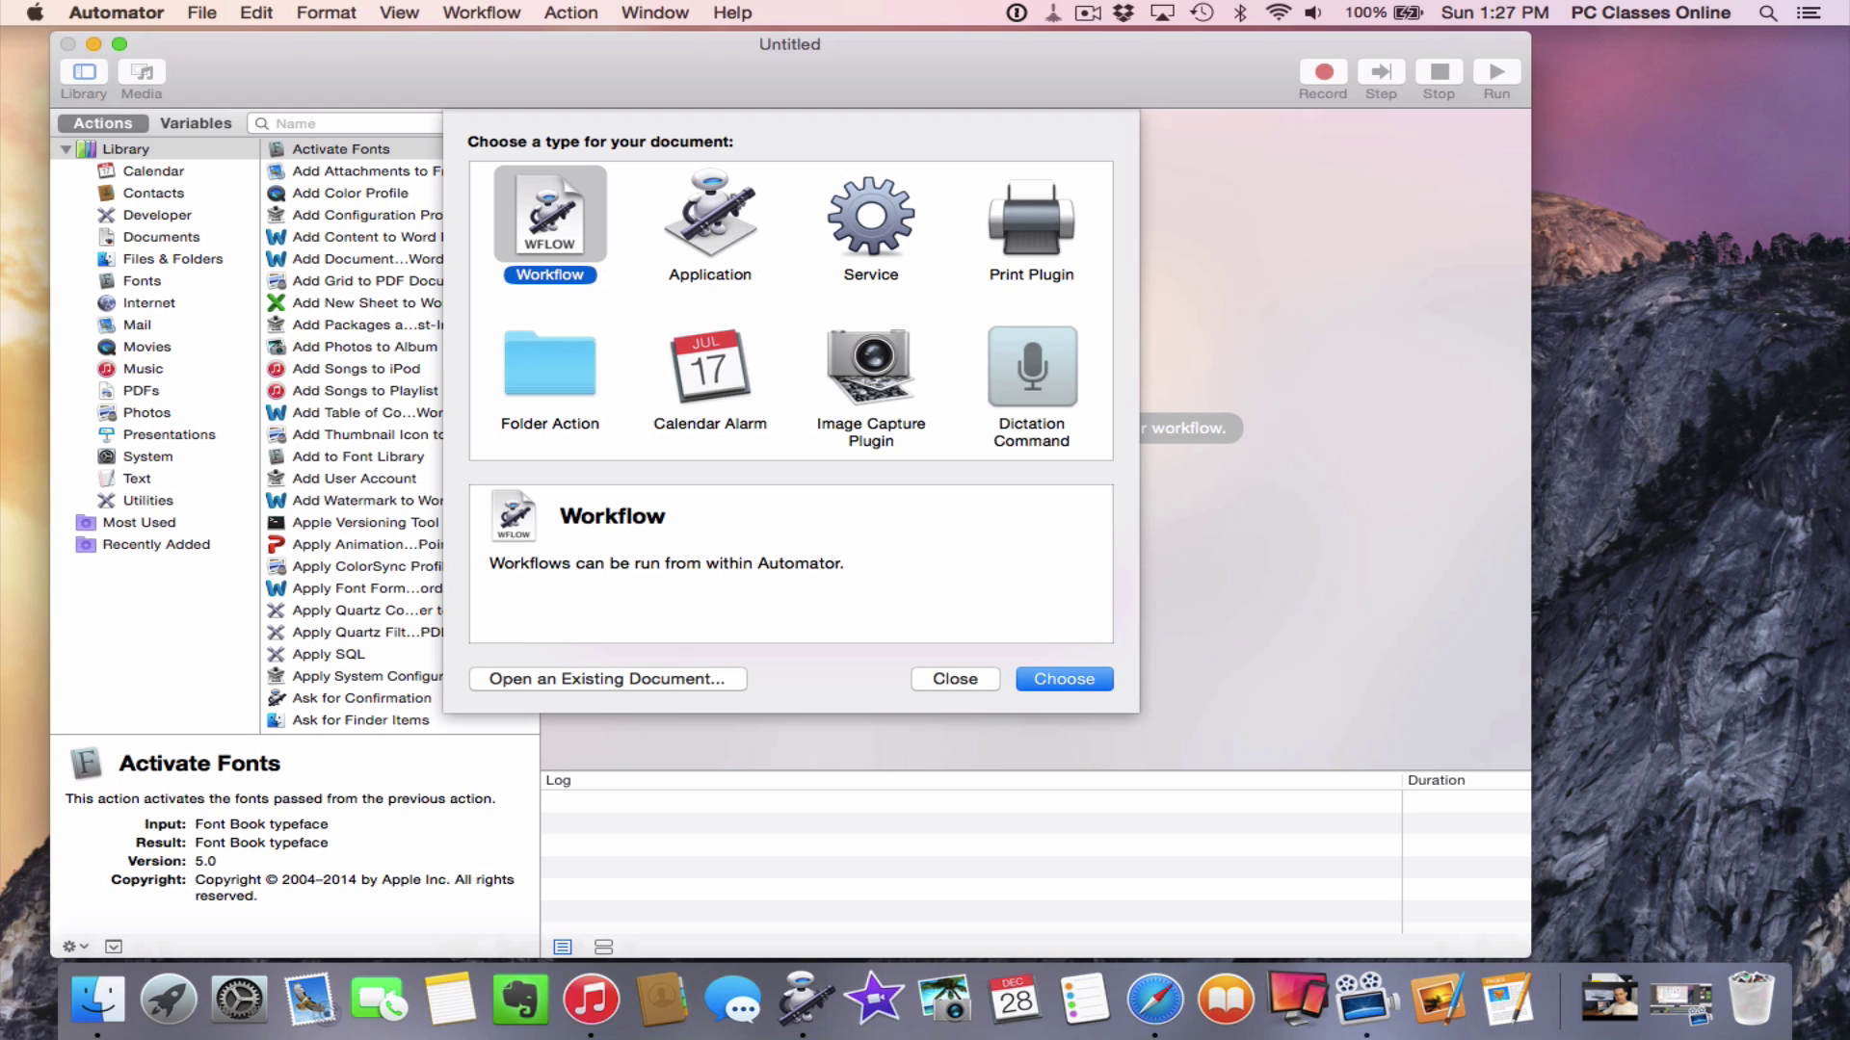
left_click(1043, 247)
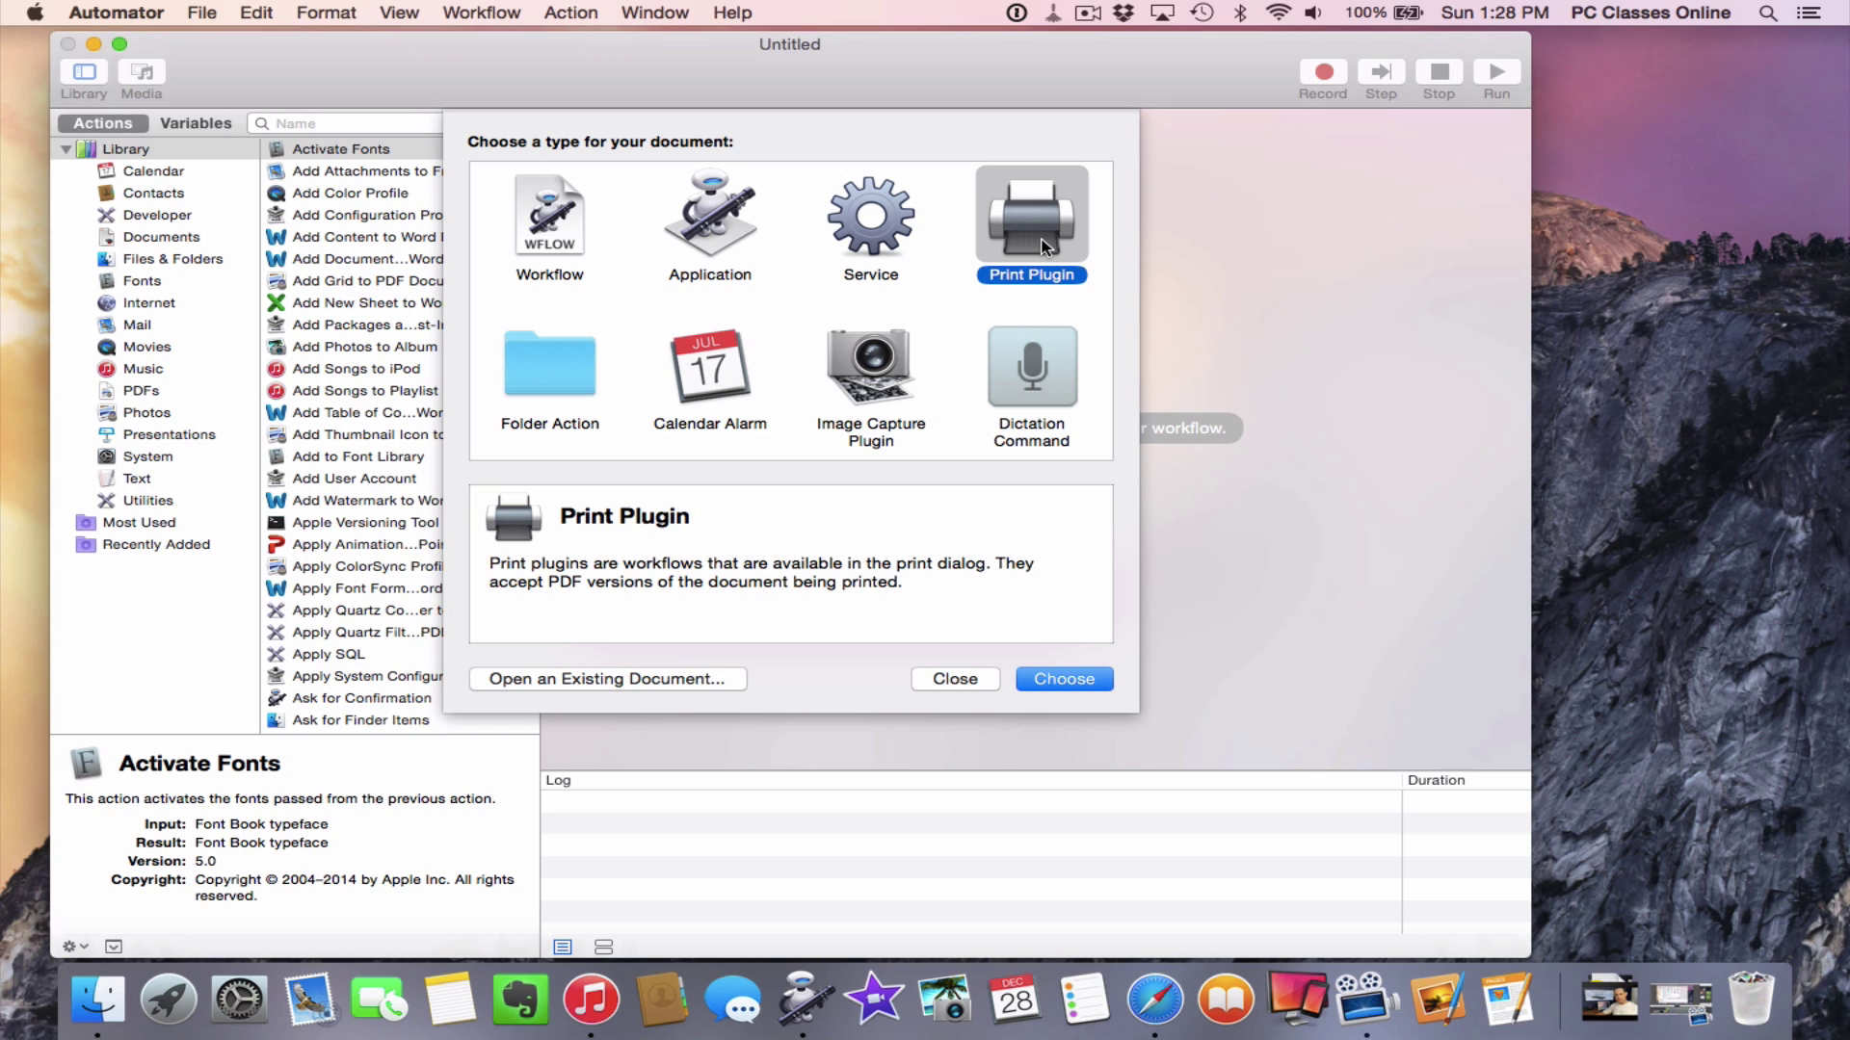
left_click(1070, 679)
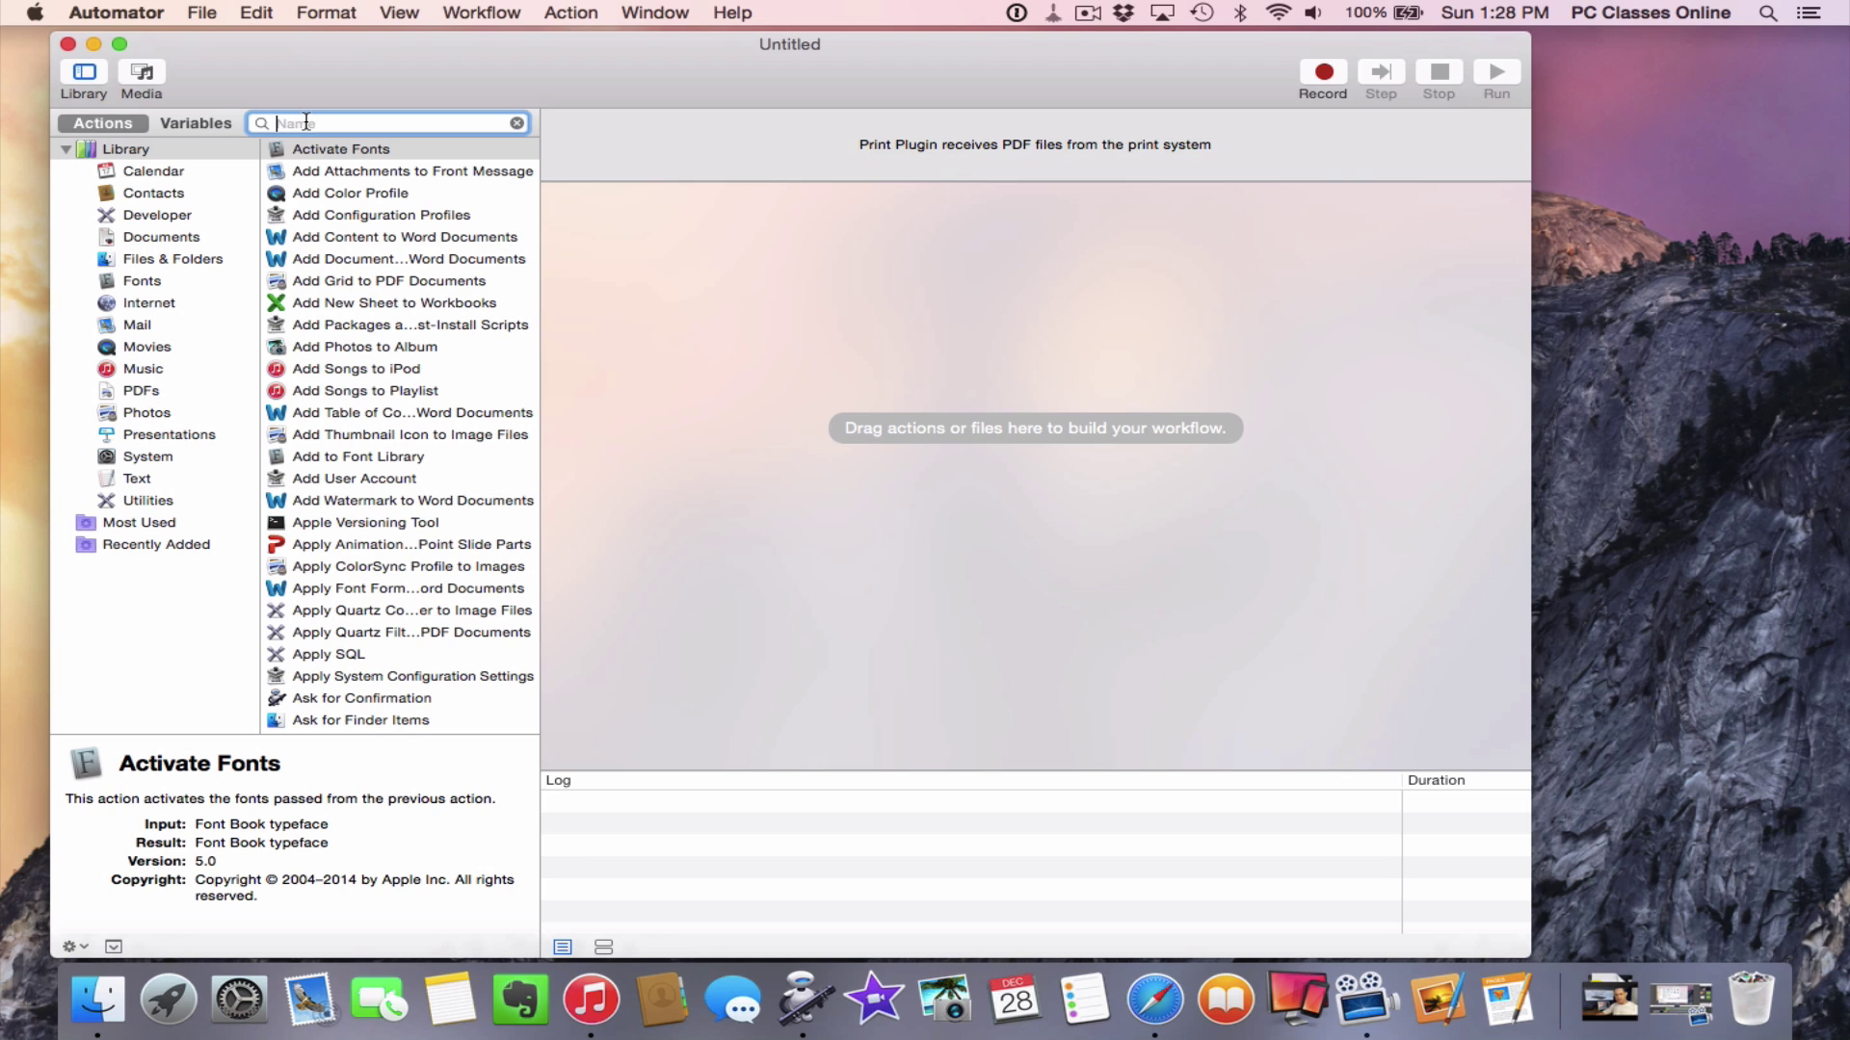
Add the Encrypt PDF Documents action via an 'encr' search, then enter and verify its password
type("encr")
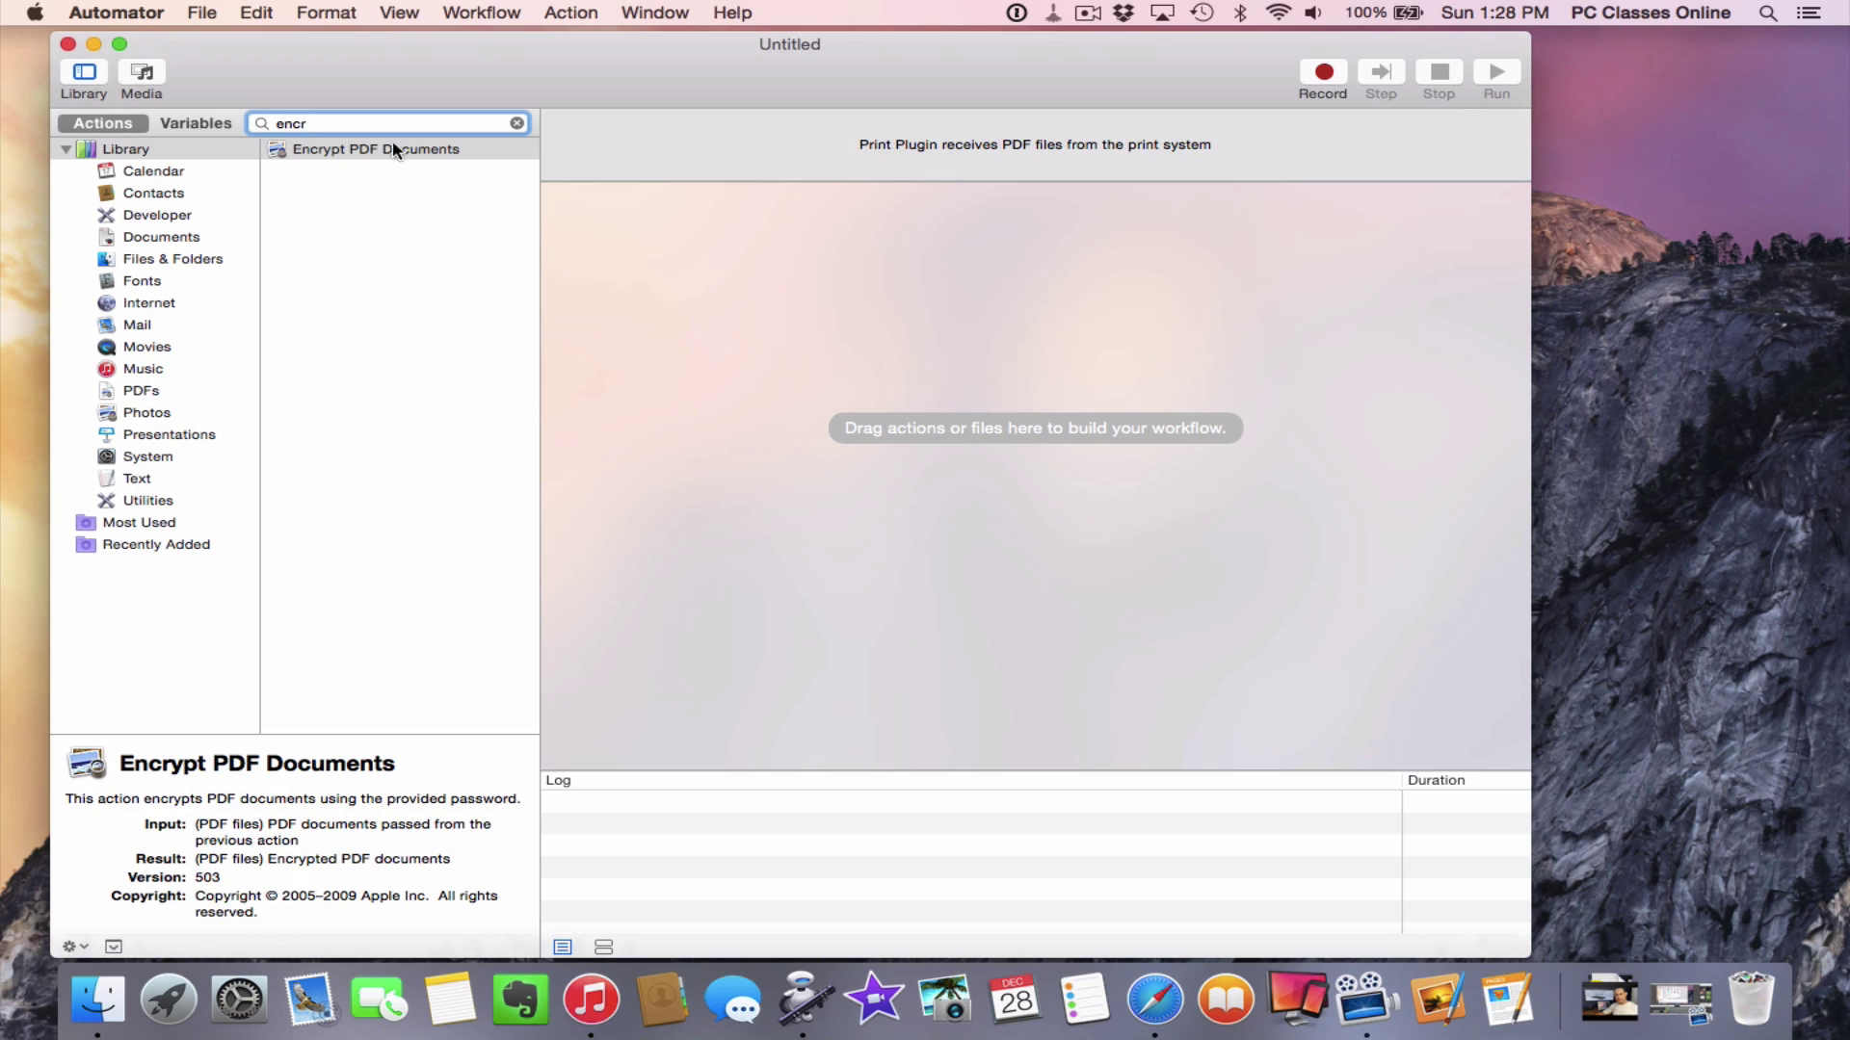
left_click_drag(376, 149, 867, 421)
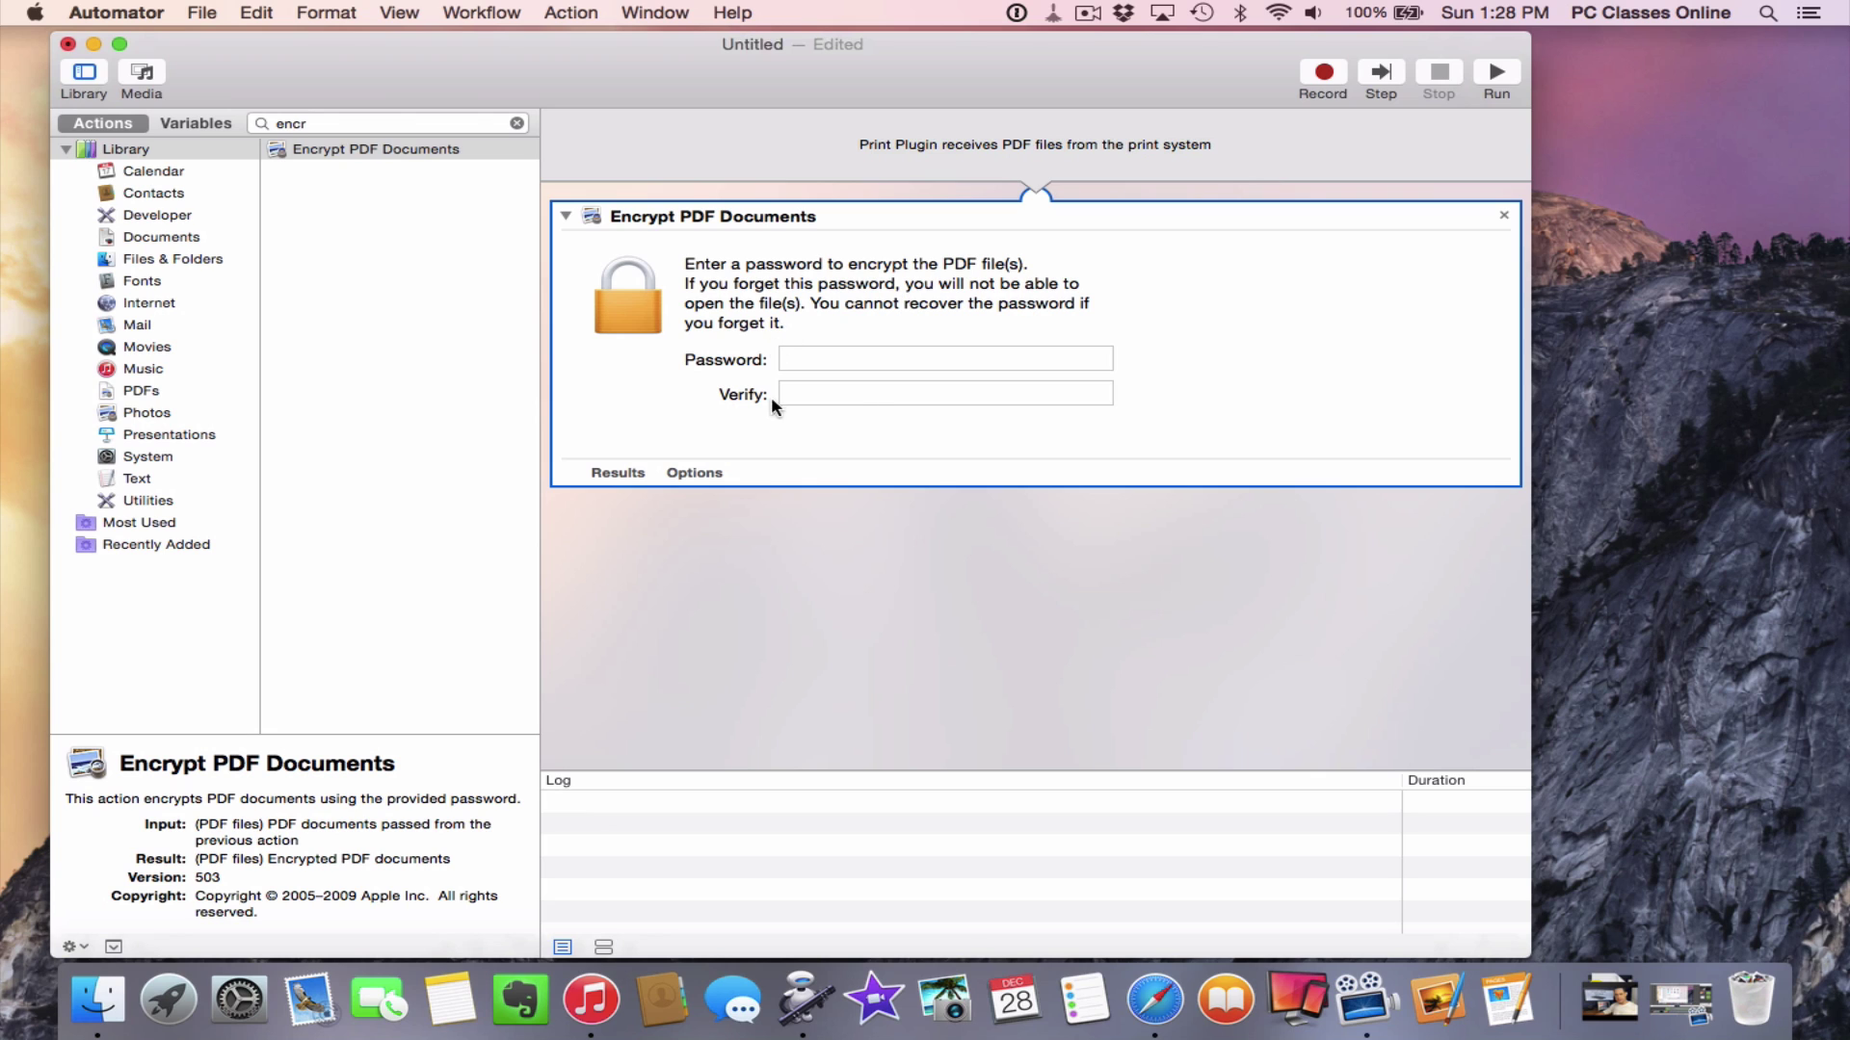
left_click(829, 352)
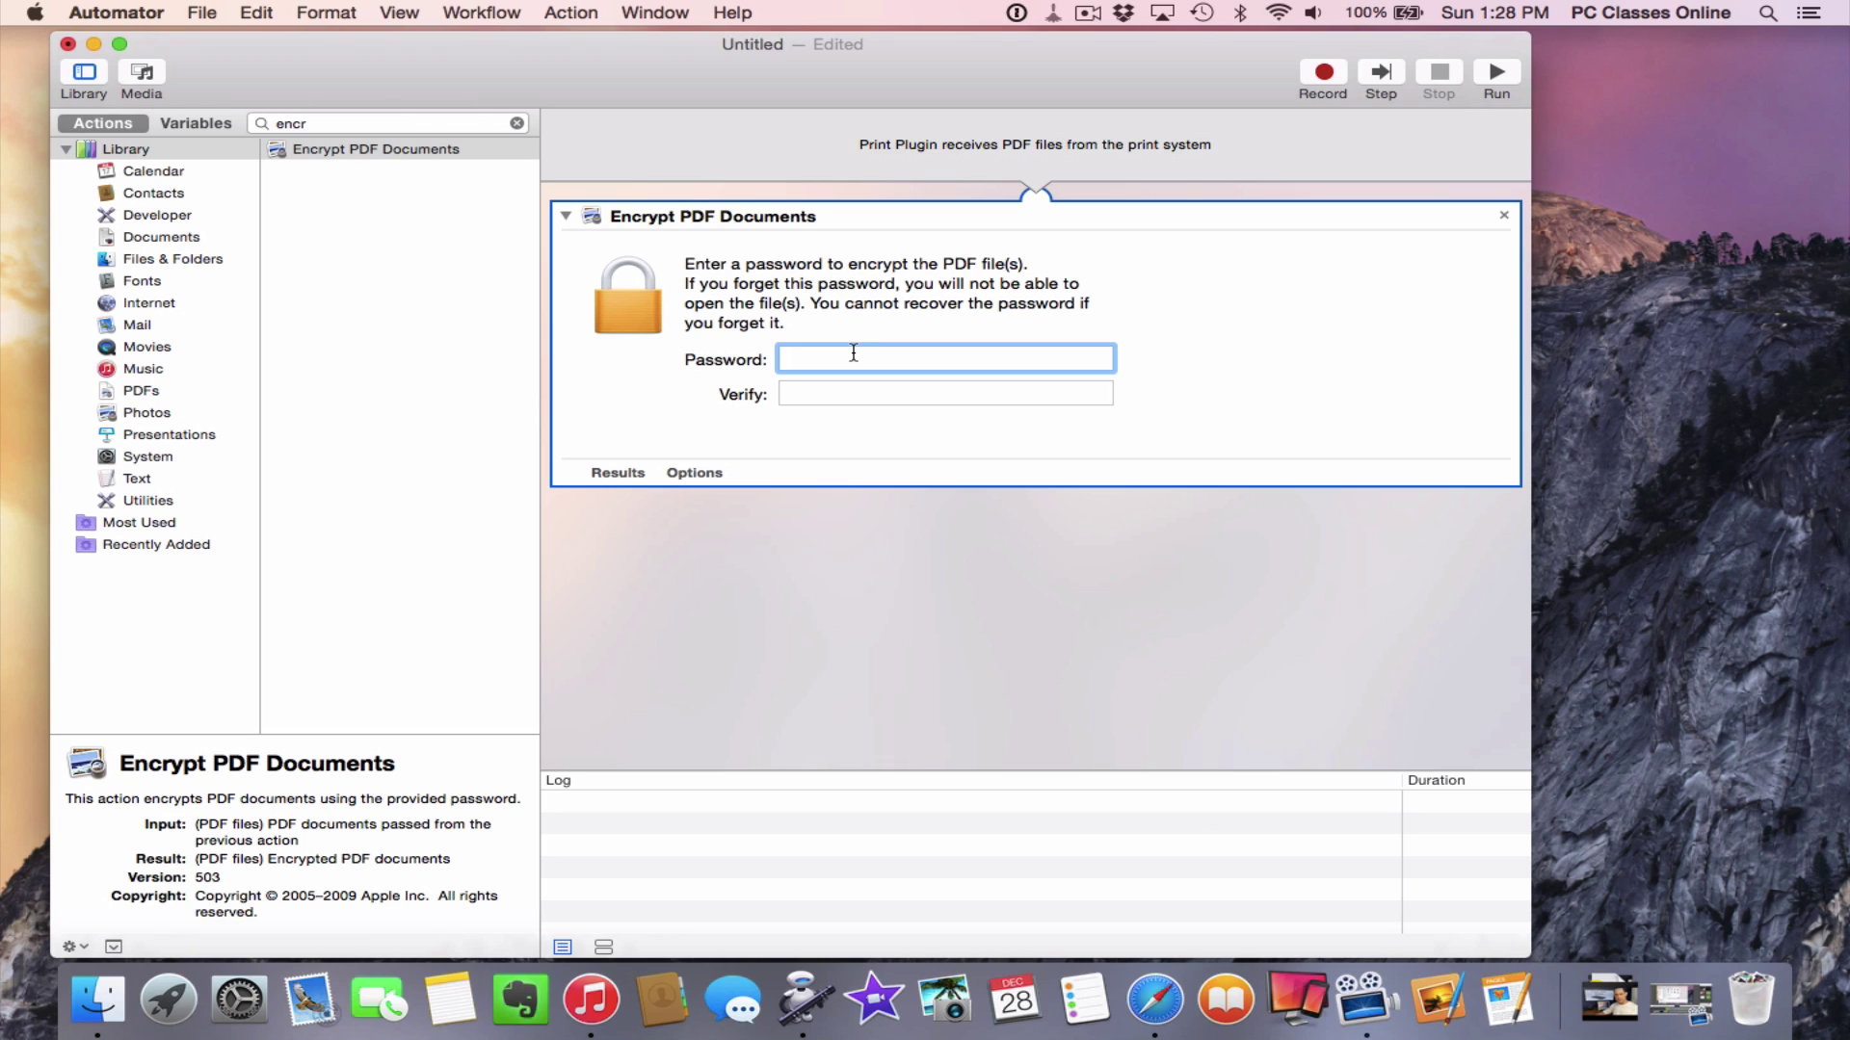
type("********")
key("Tab")
type("********")
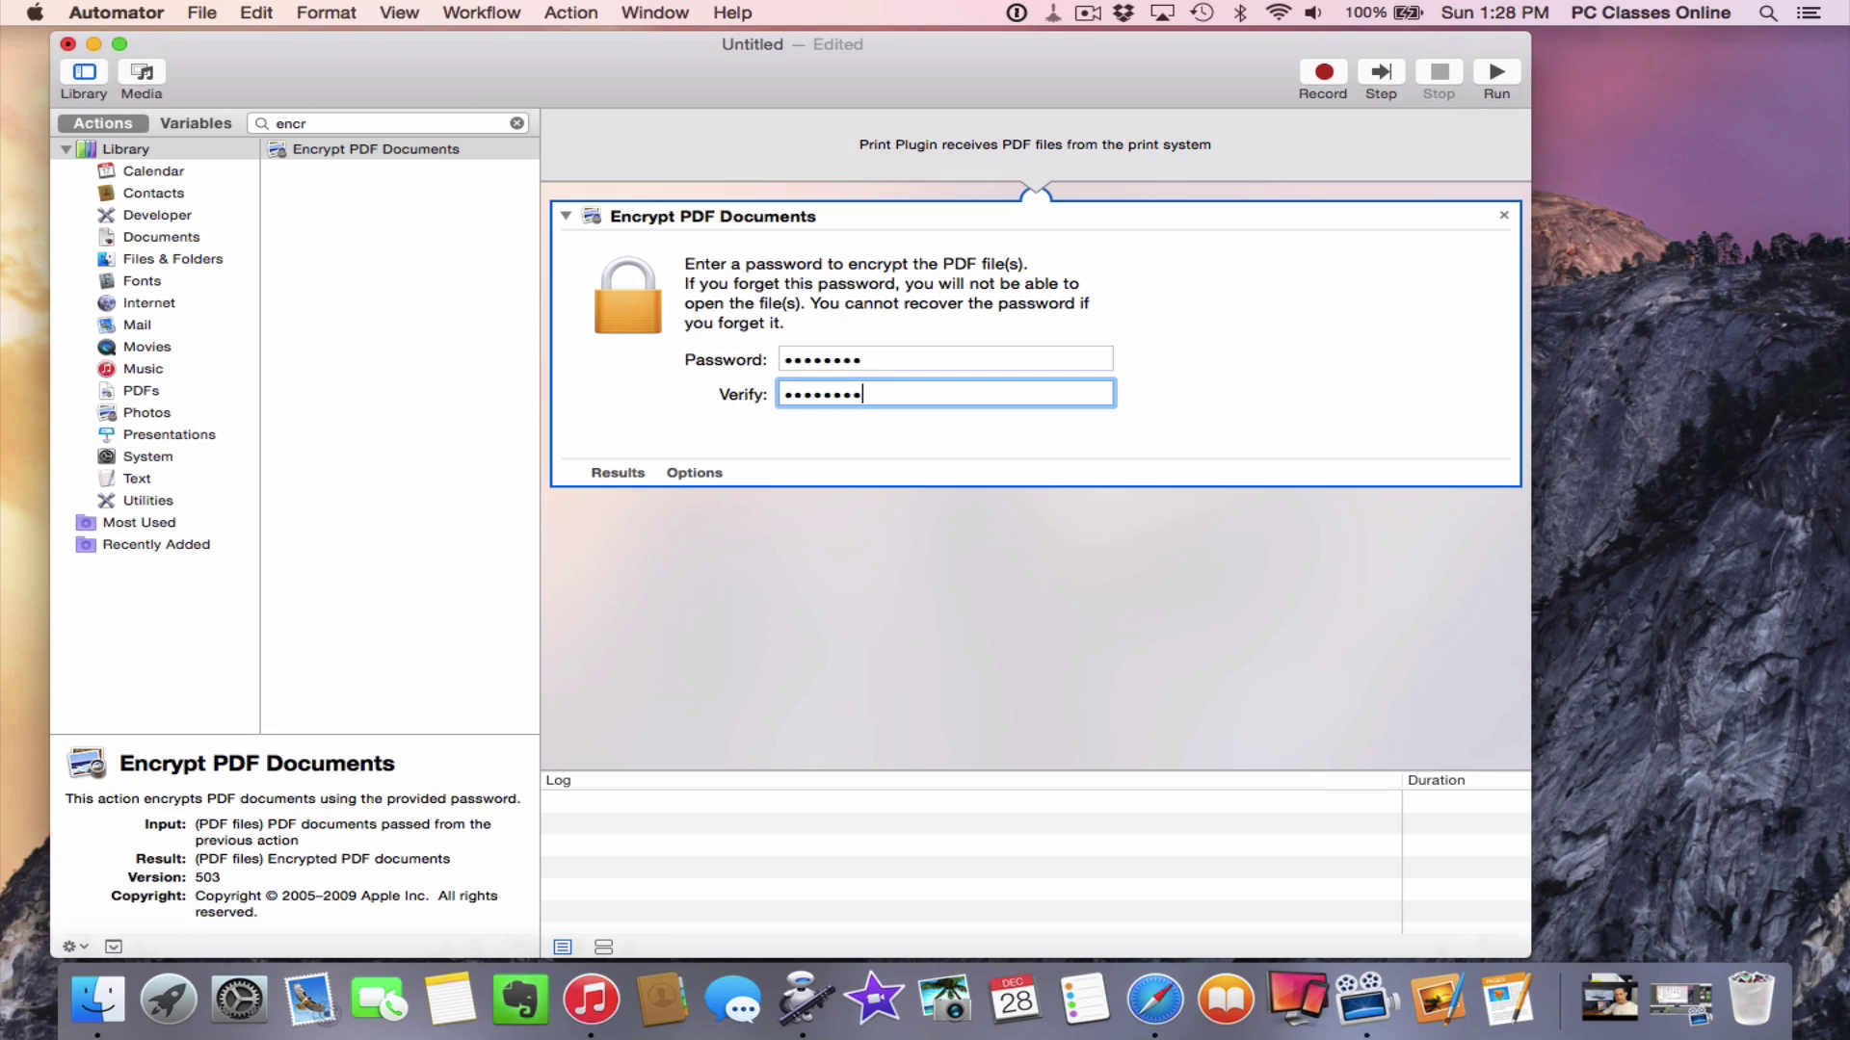
Set the Encrypt PDF Documents action to show whenever the workflow runs
left_click(711, 472)
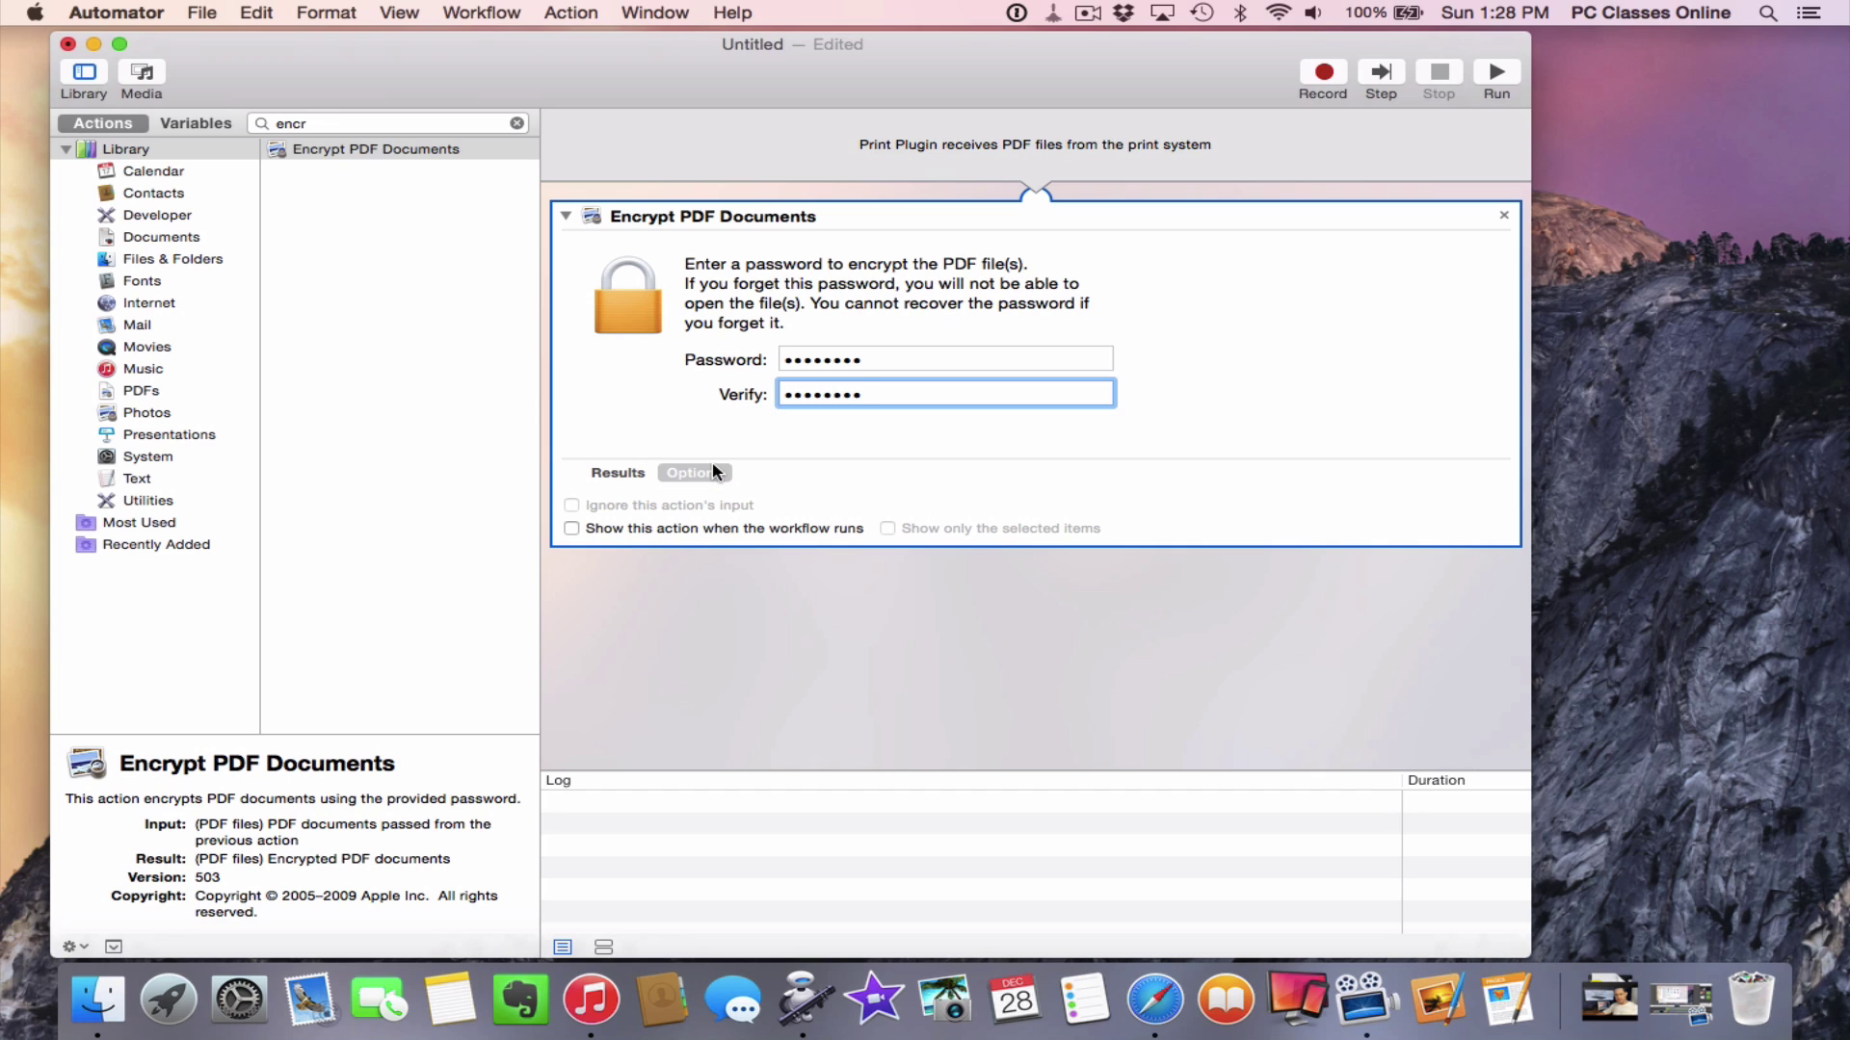
left_click(638, 529)
left_click(517, 125)
Search 'move' and add Move Finder Items below the encryption action
left_click(518, 125)
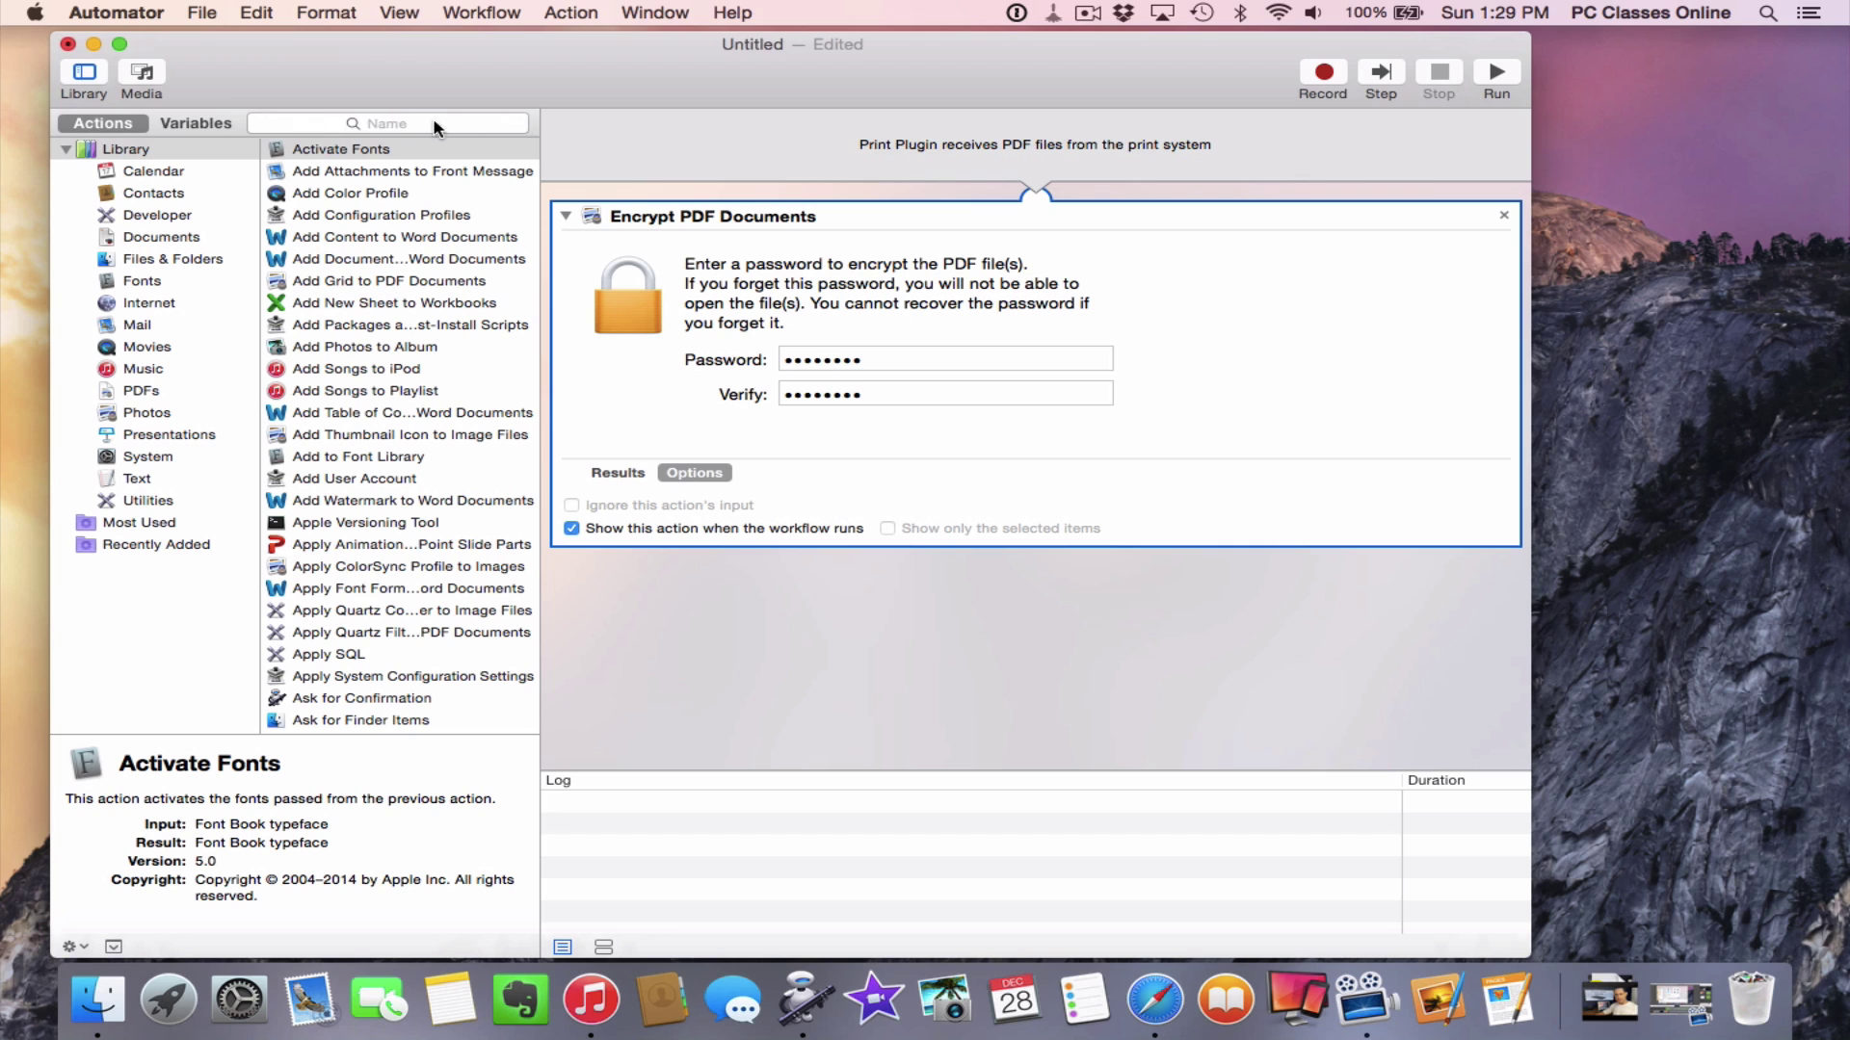
type("move")
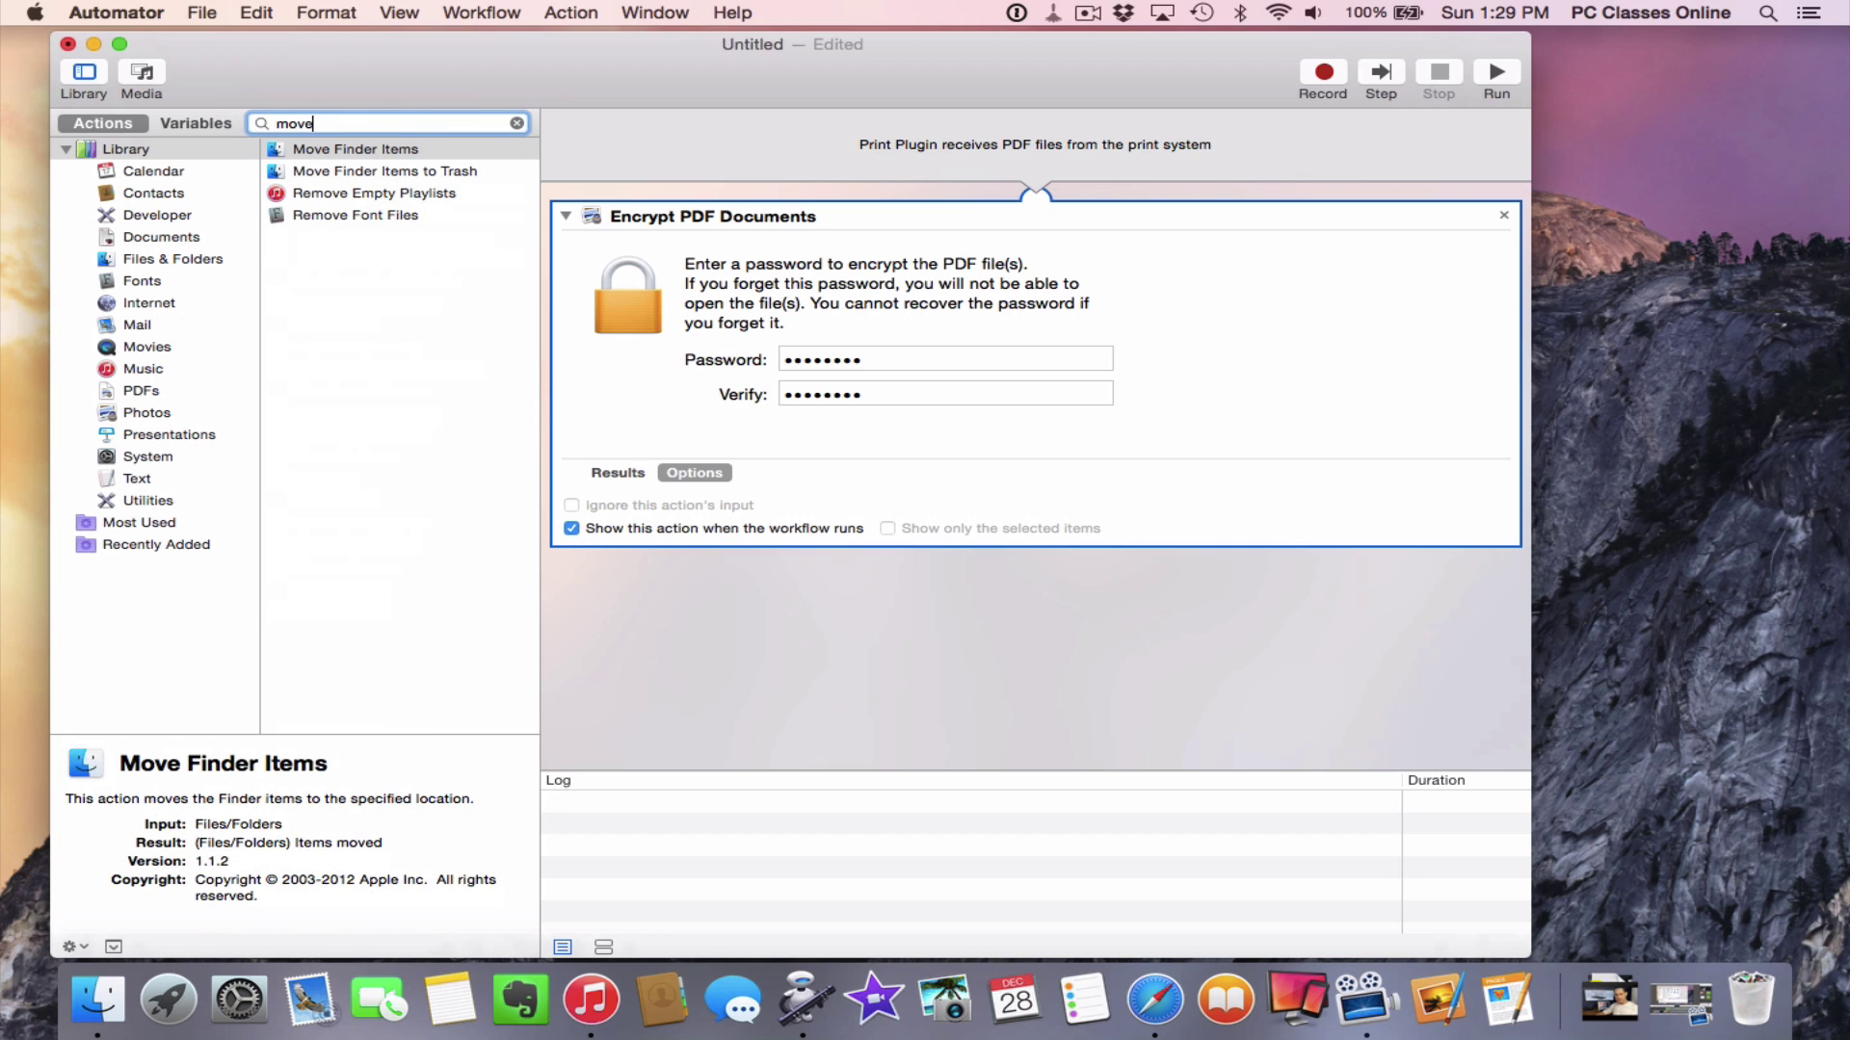
left_click_drag(323, 152, 735, 605)
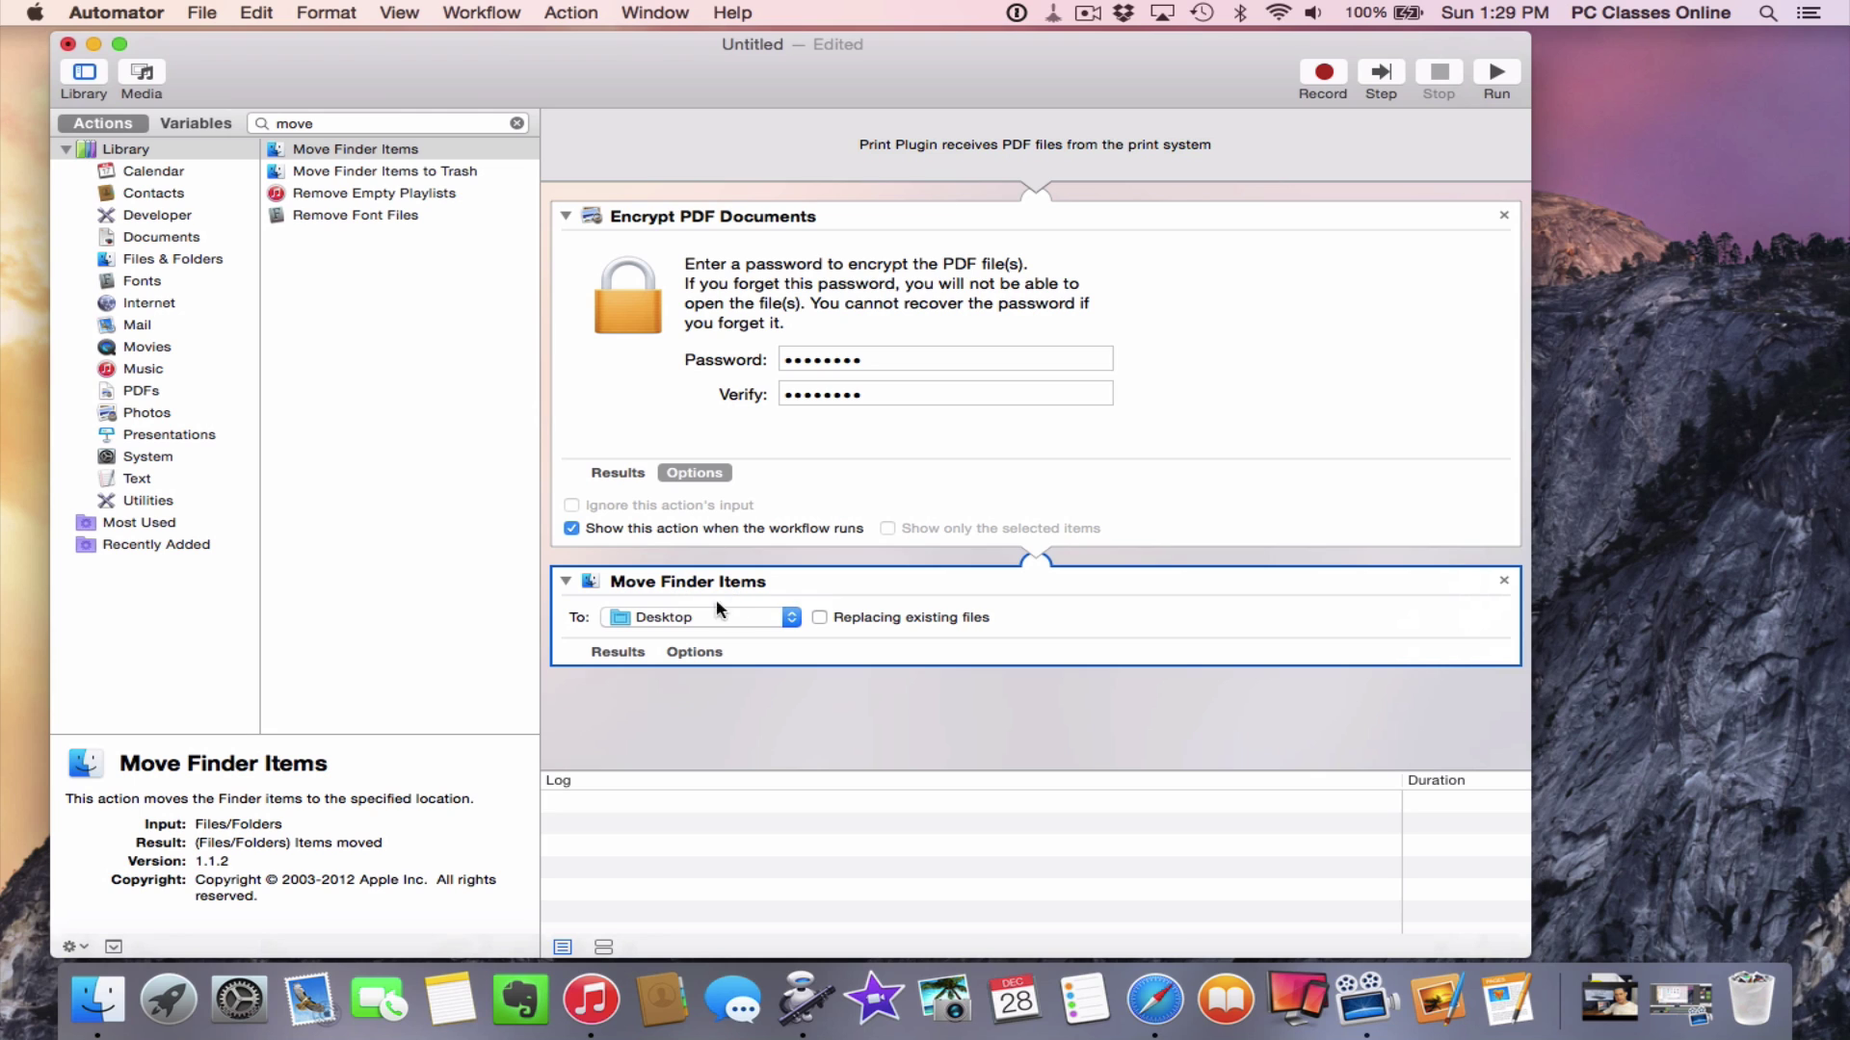
left_click(726, 718)
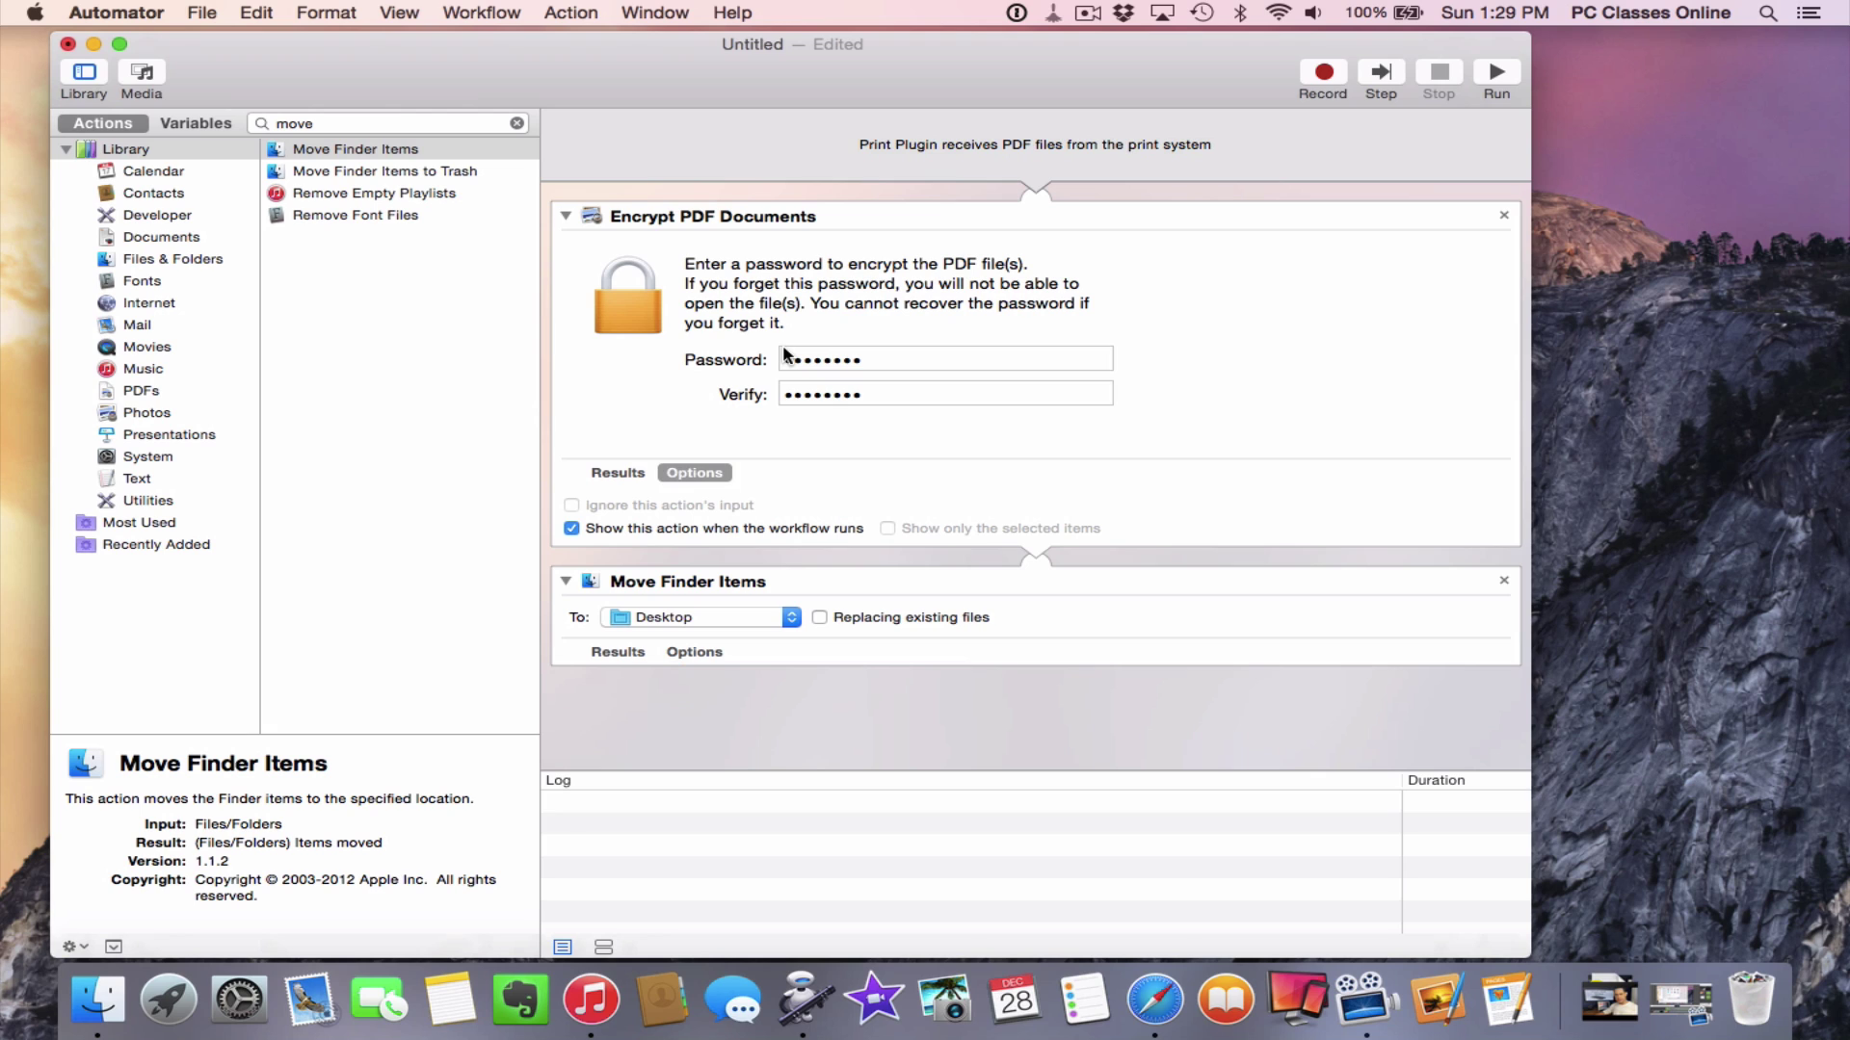
Save the print plugin as 'Encrypt my stuff' and quit Automator
key("super+s")
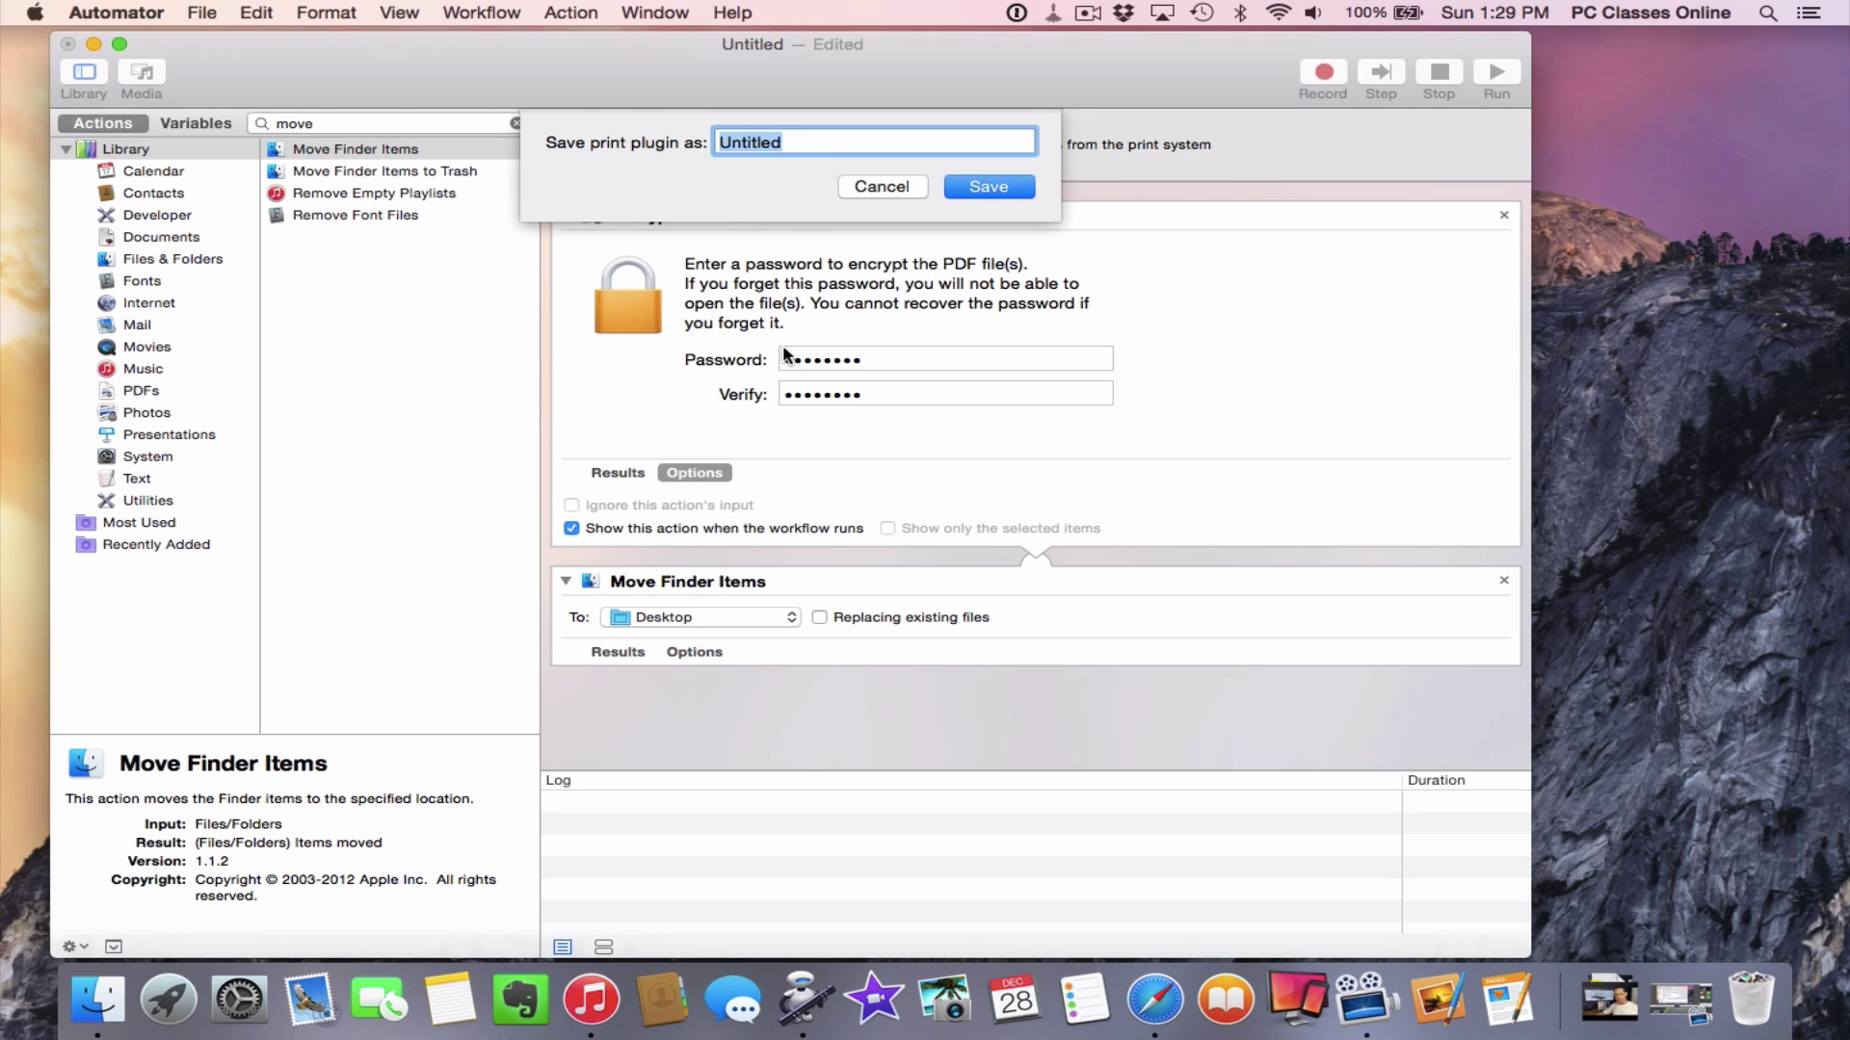
type("Encrypt my stuff")
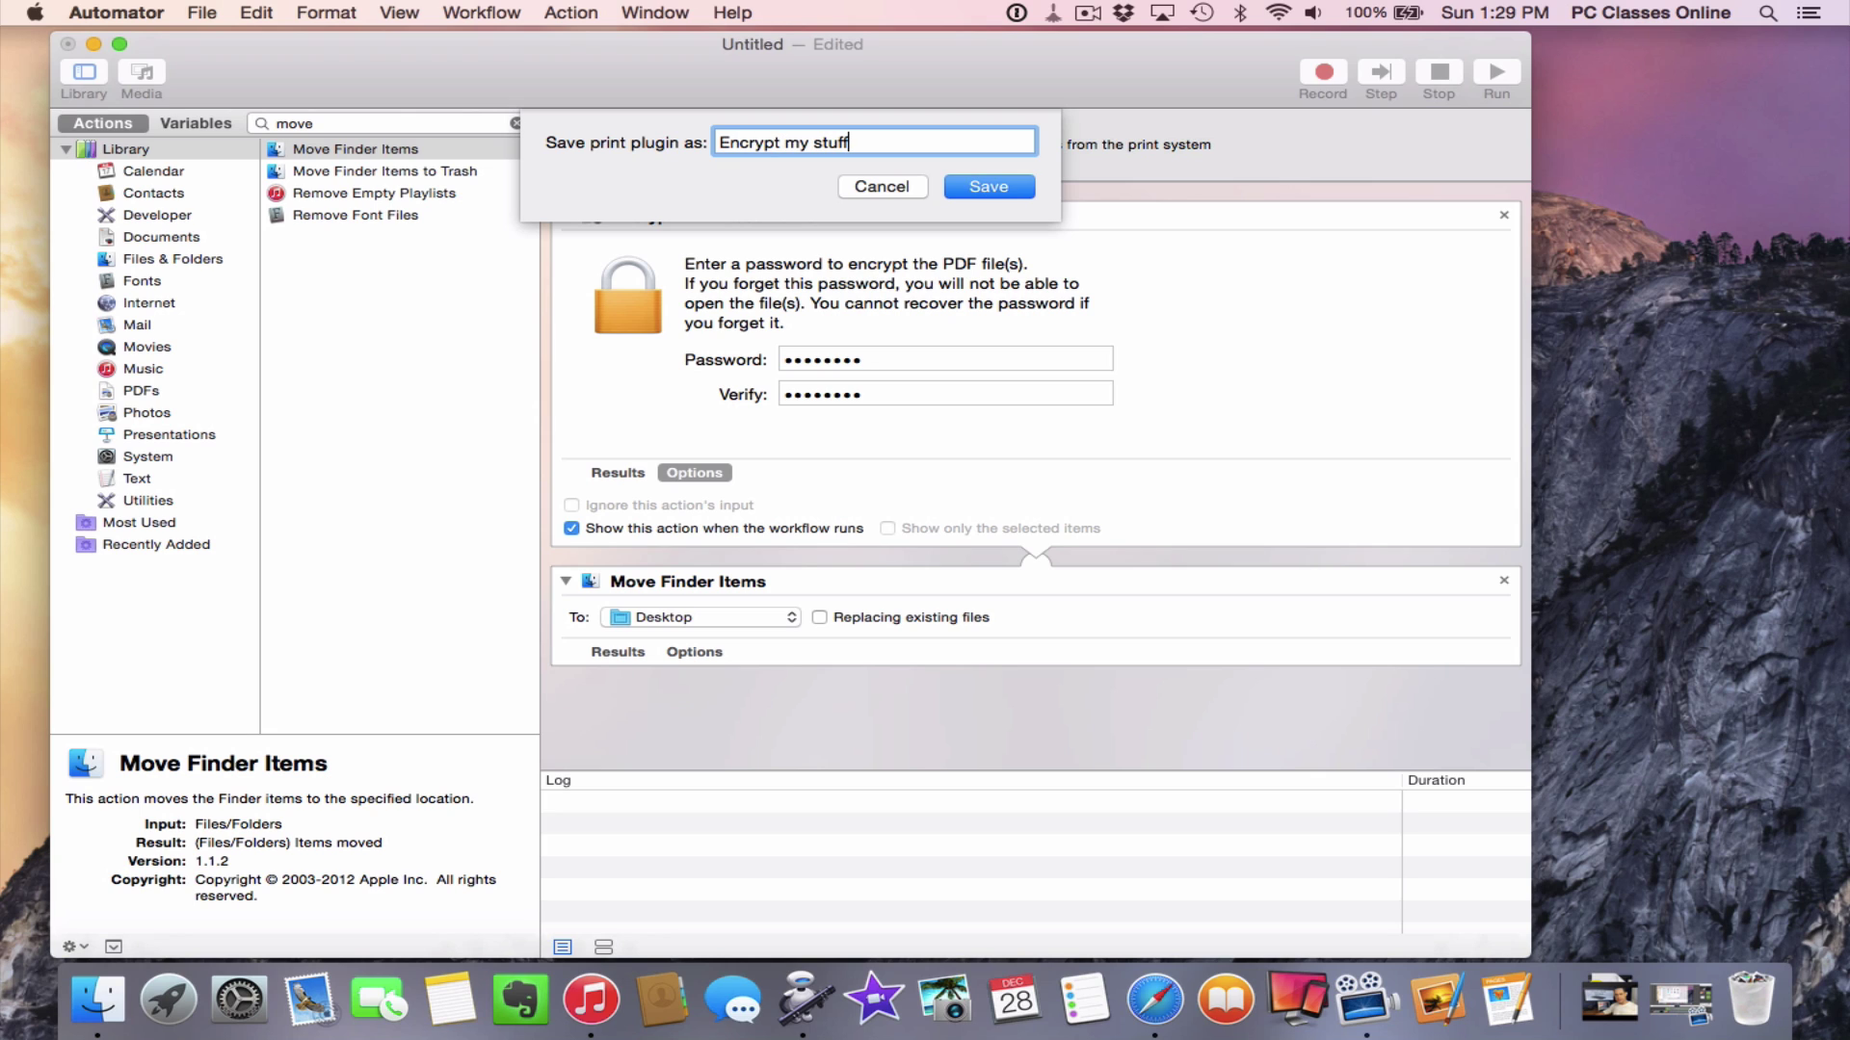
key("Return")
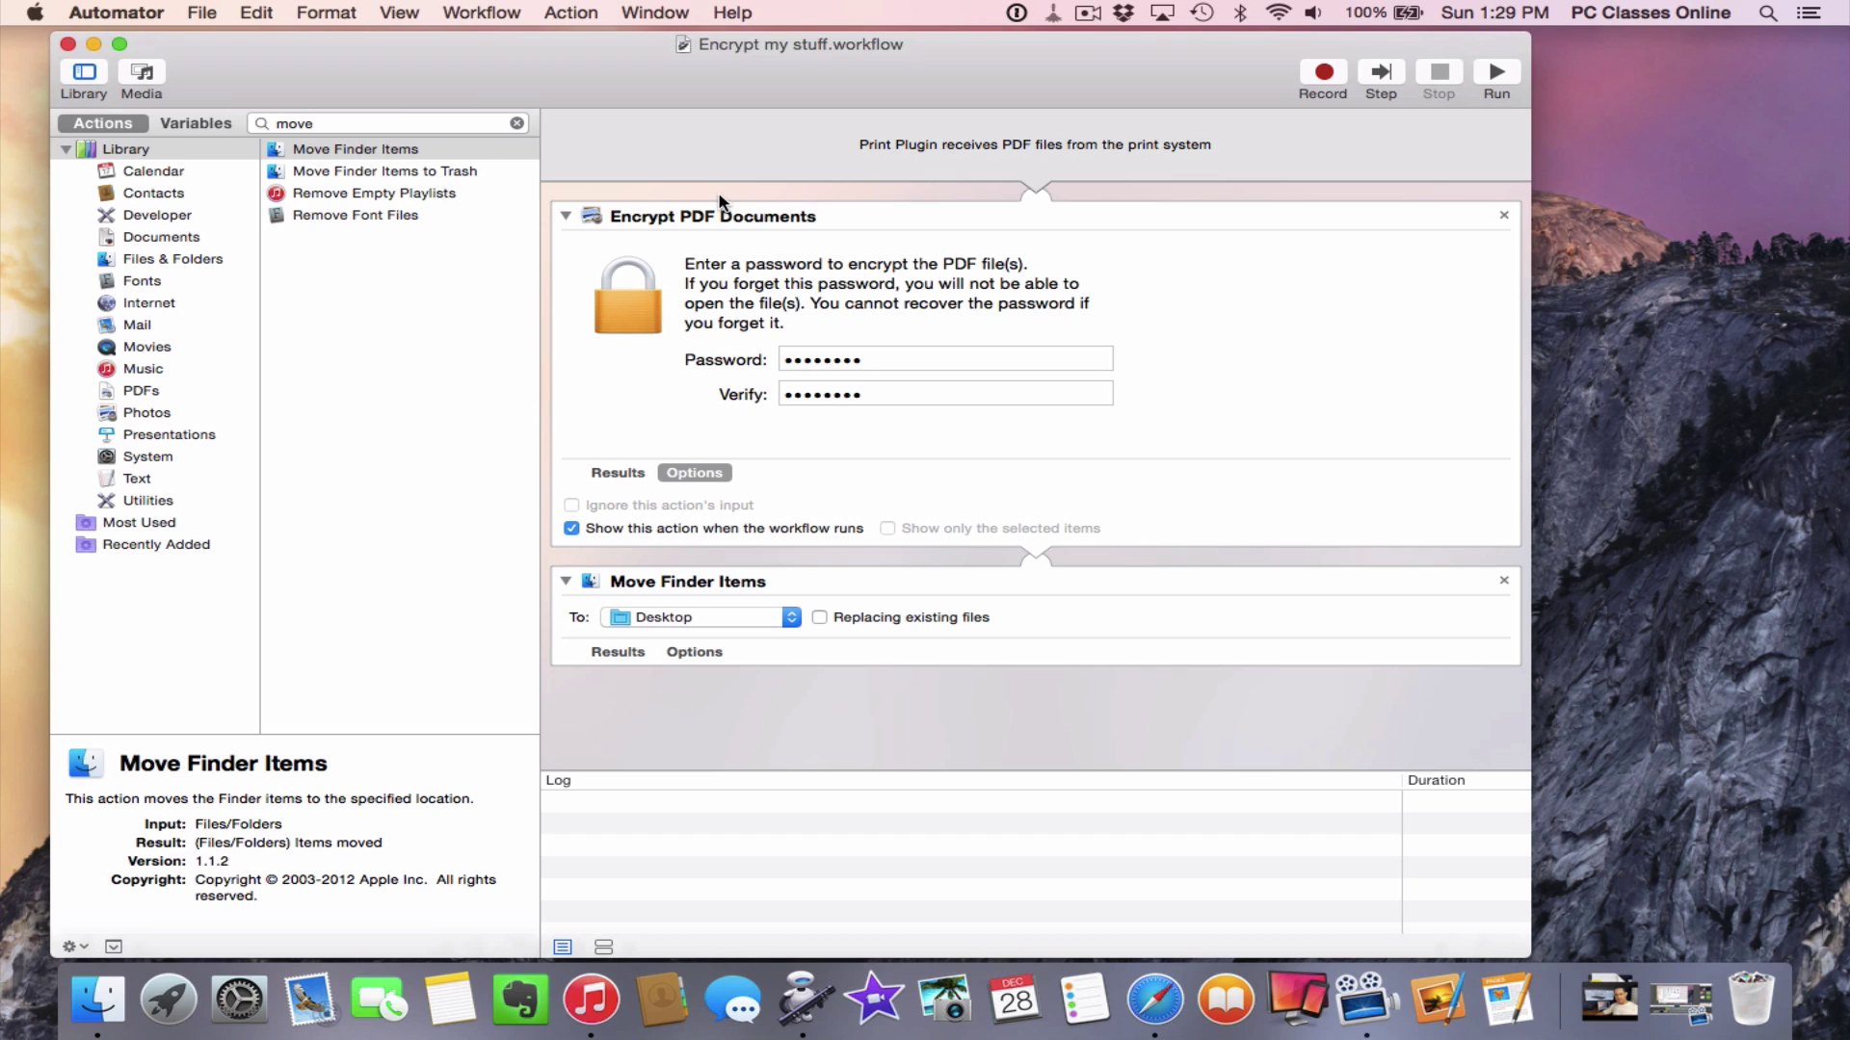
key("super+q")
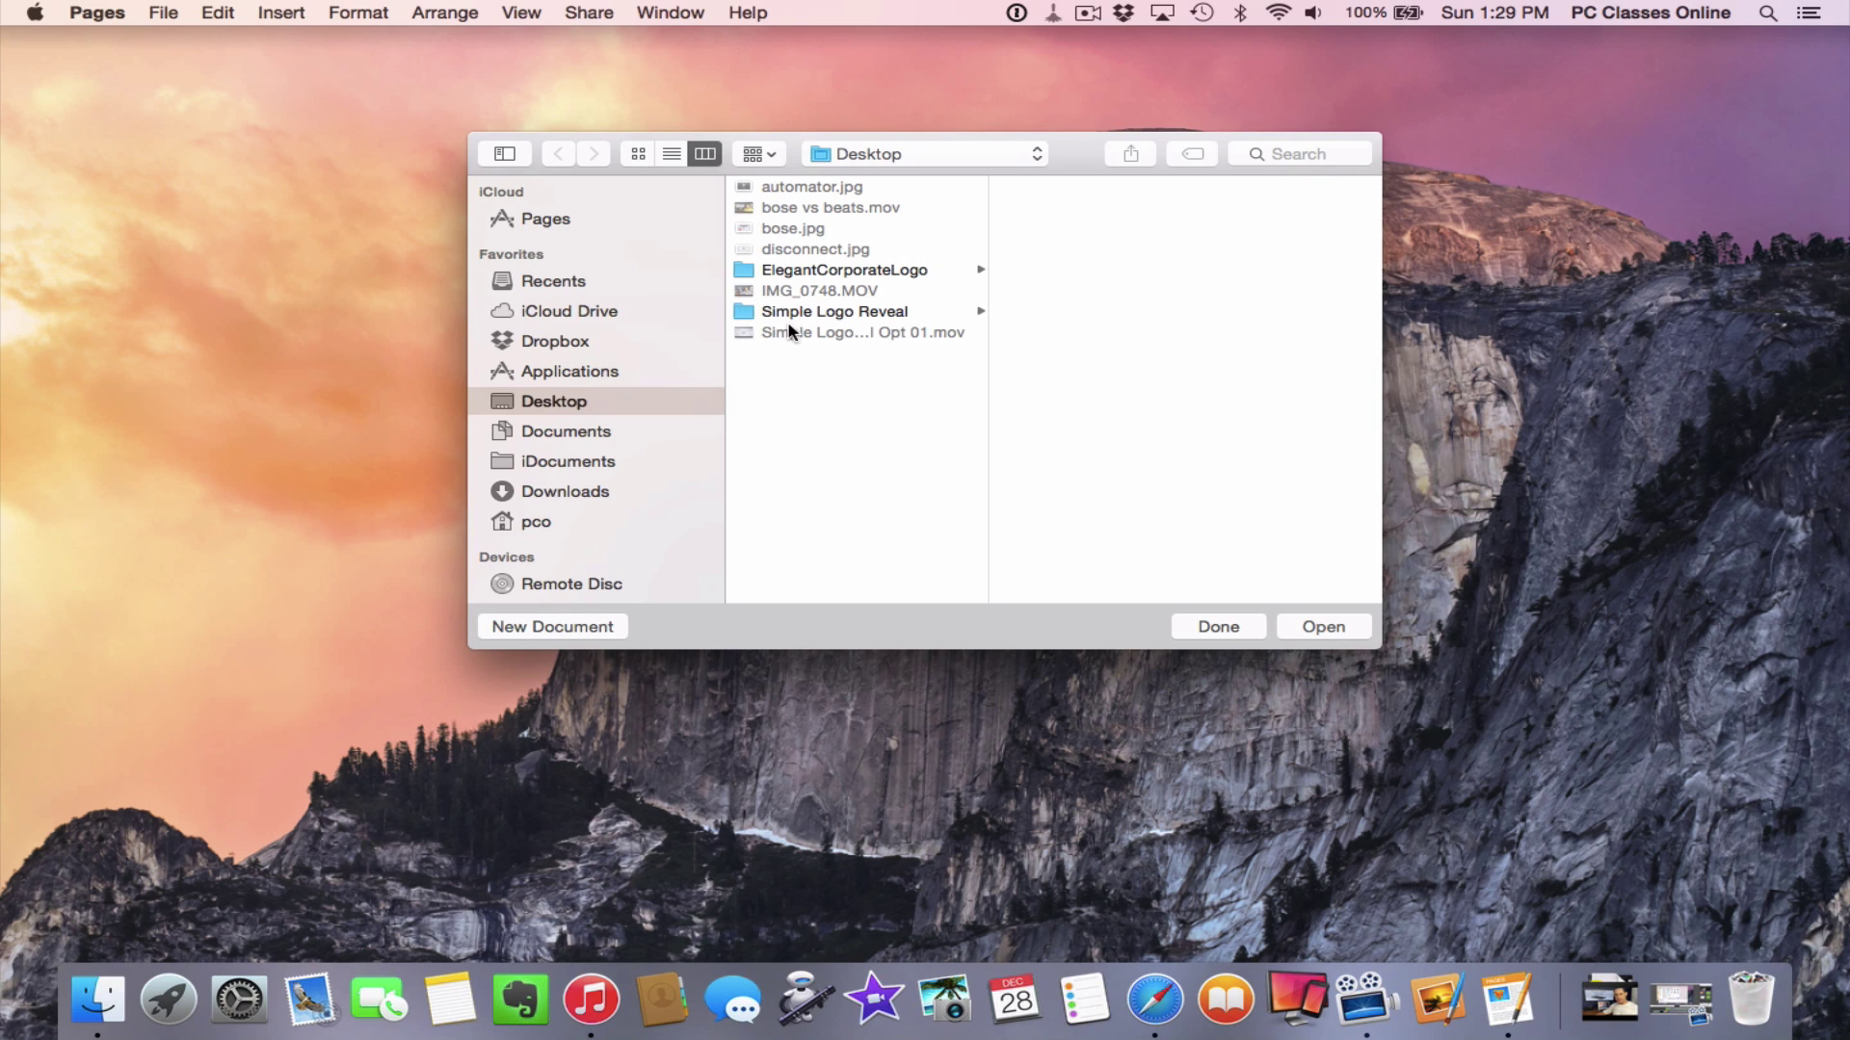
Create a new Pages document from the Essay template
left_click(540, 628)
left_click(688, 722)
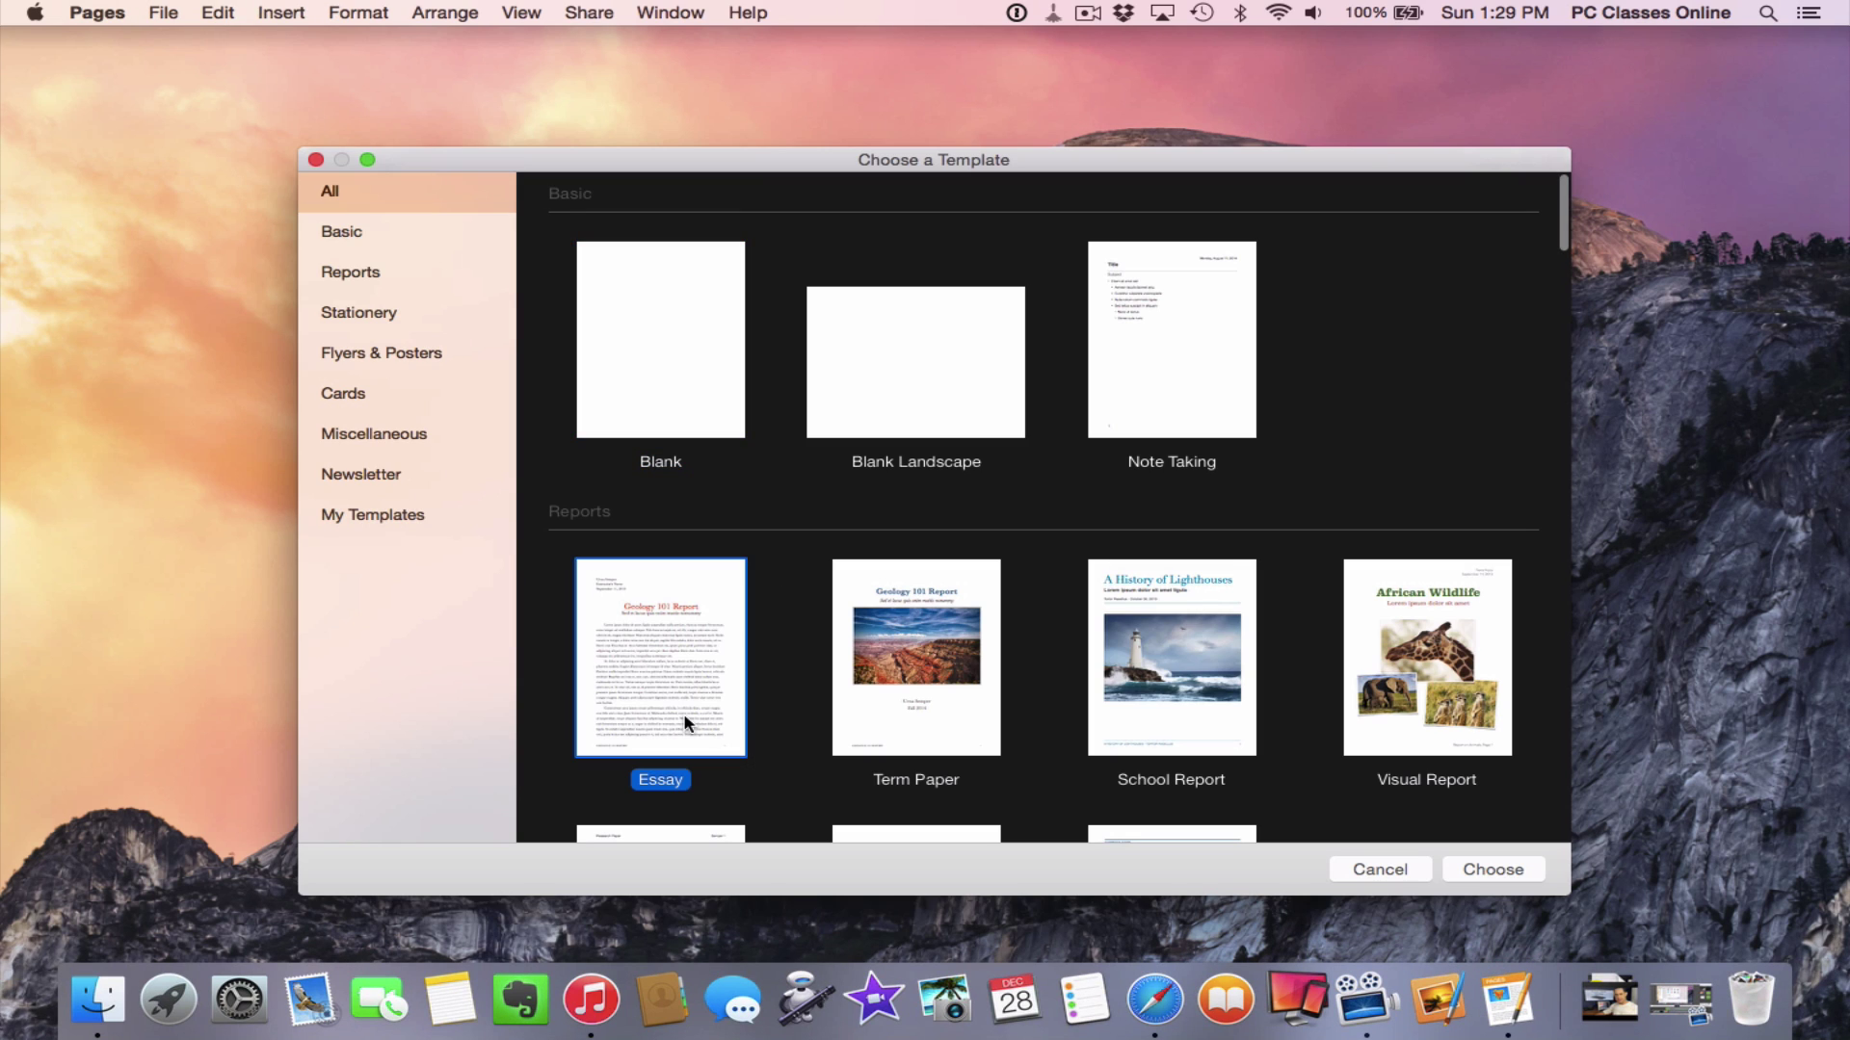
double_click(688, 723)
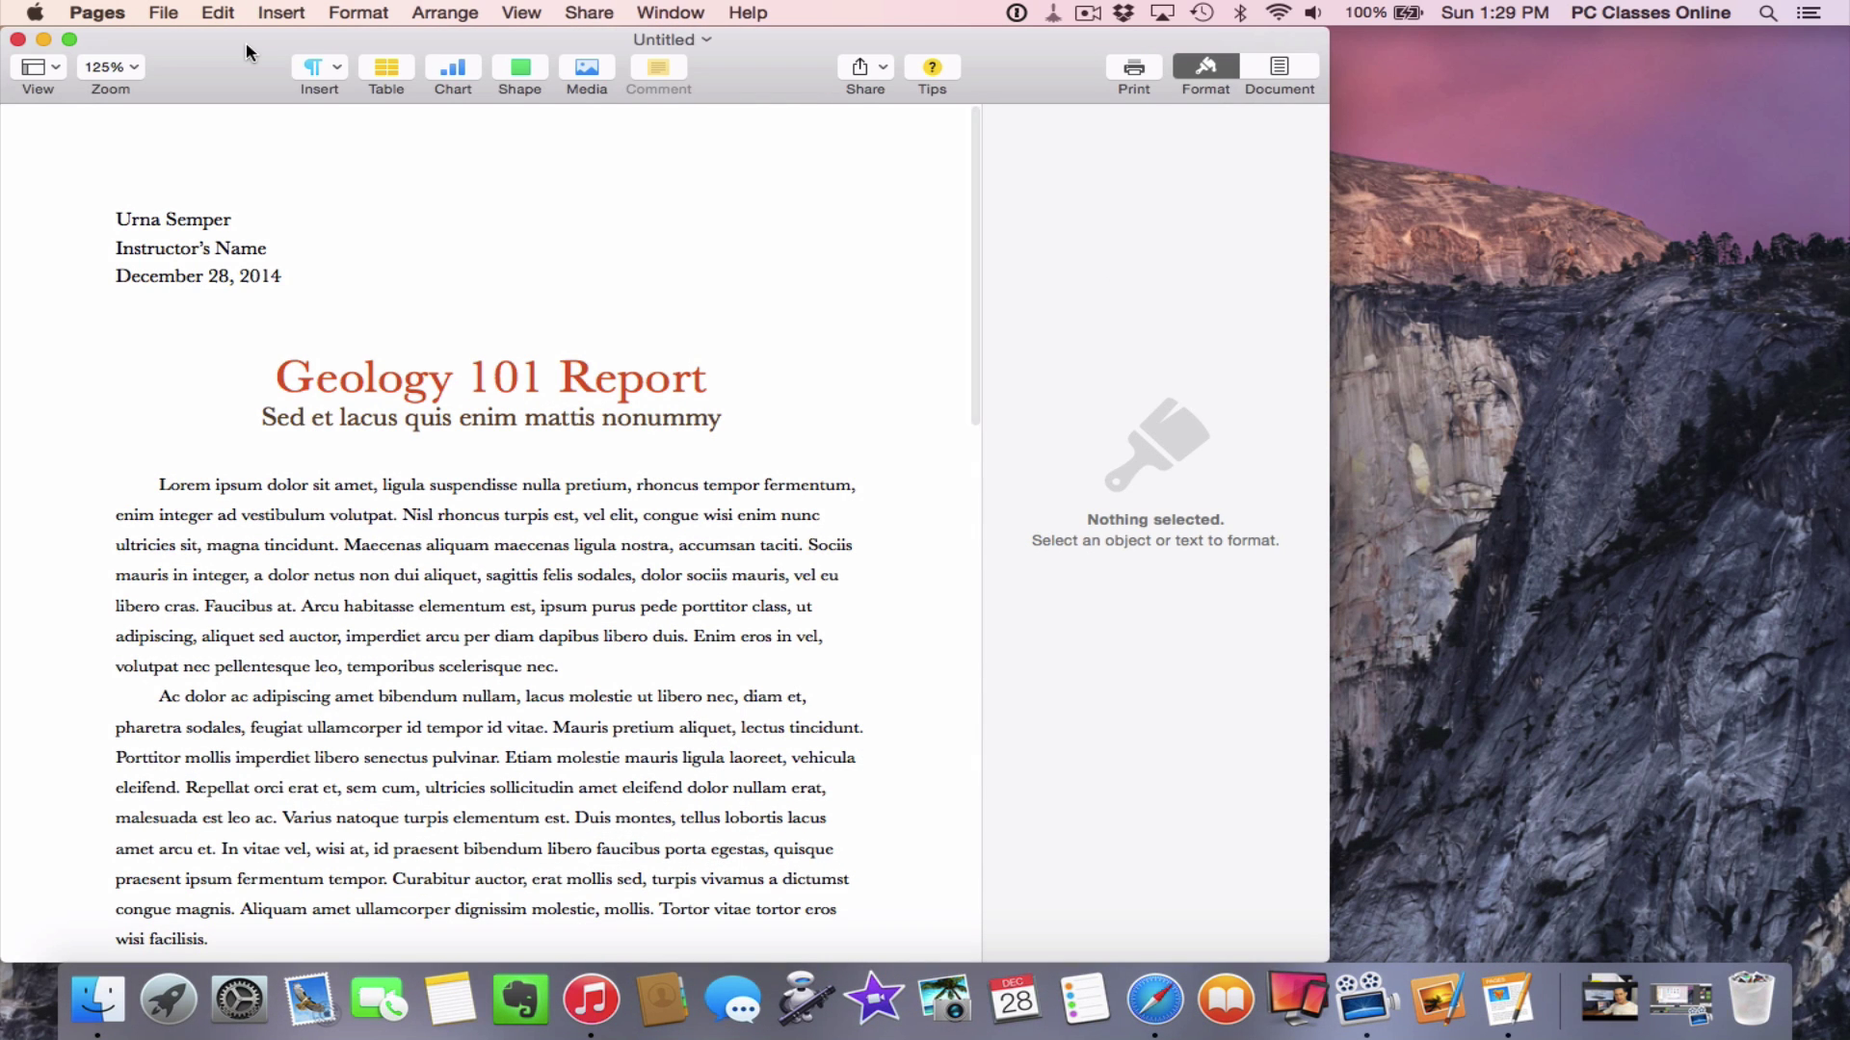
Bring up the Print dialog for the Geology 101 Report via File > Print…
left_click(166, 14)
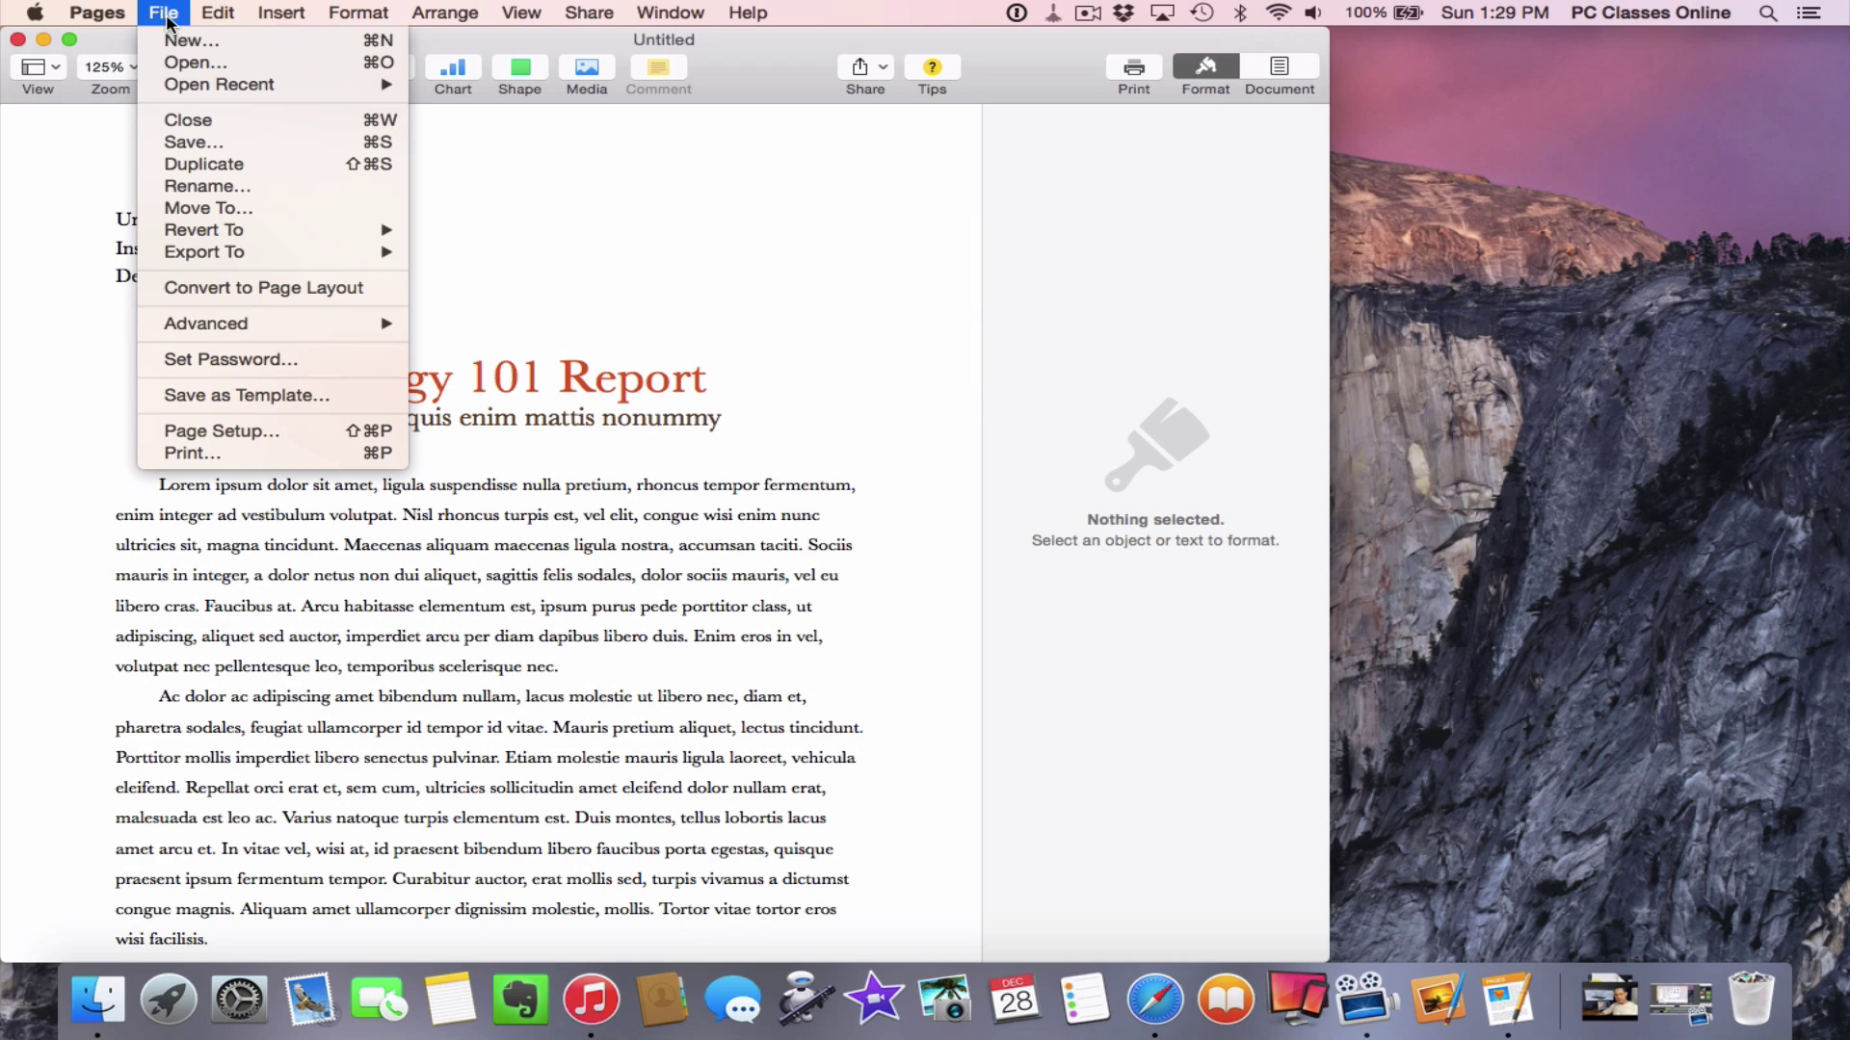
mouse_move(211, 252)
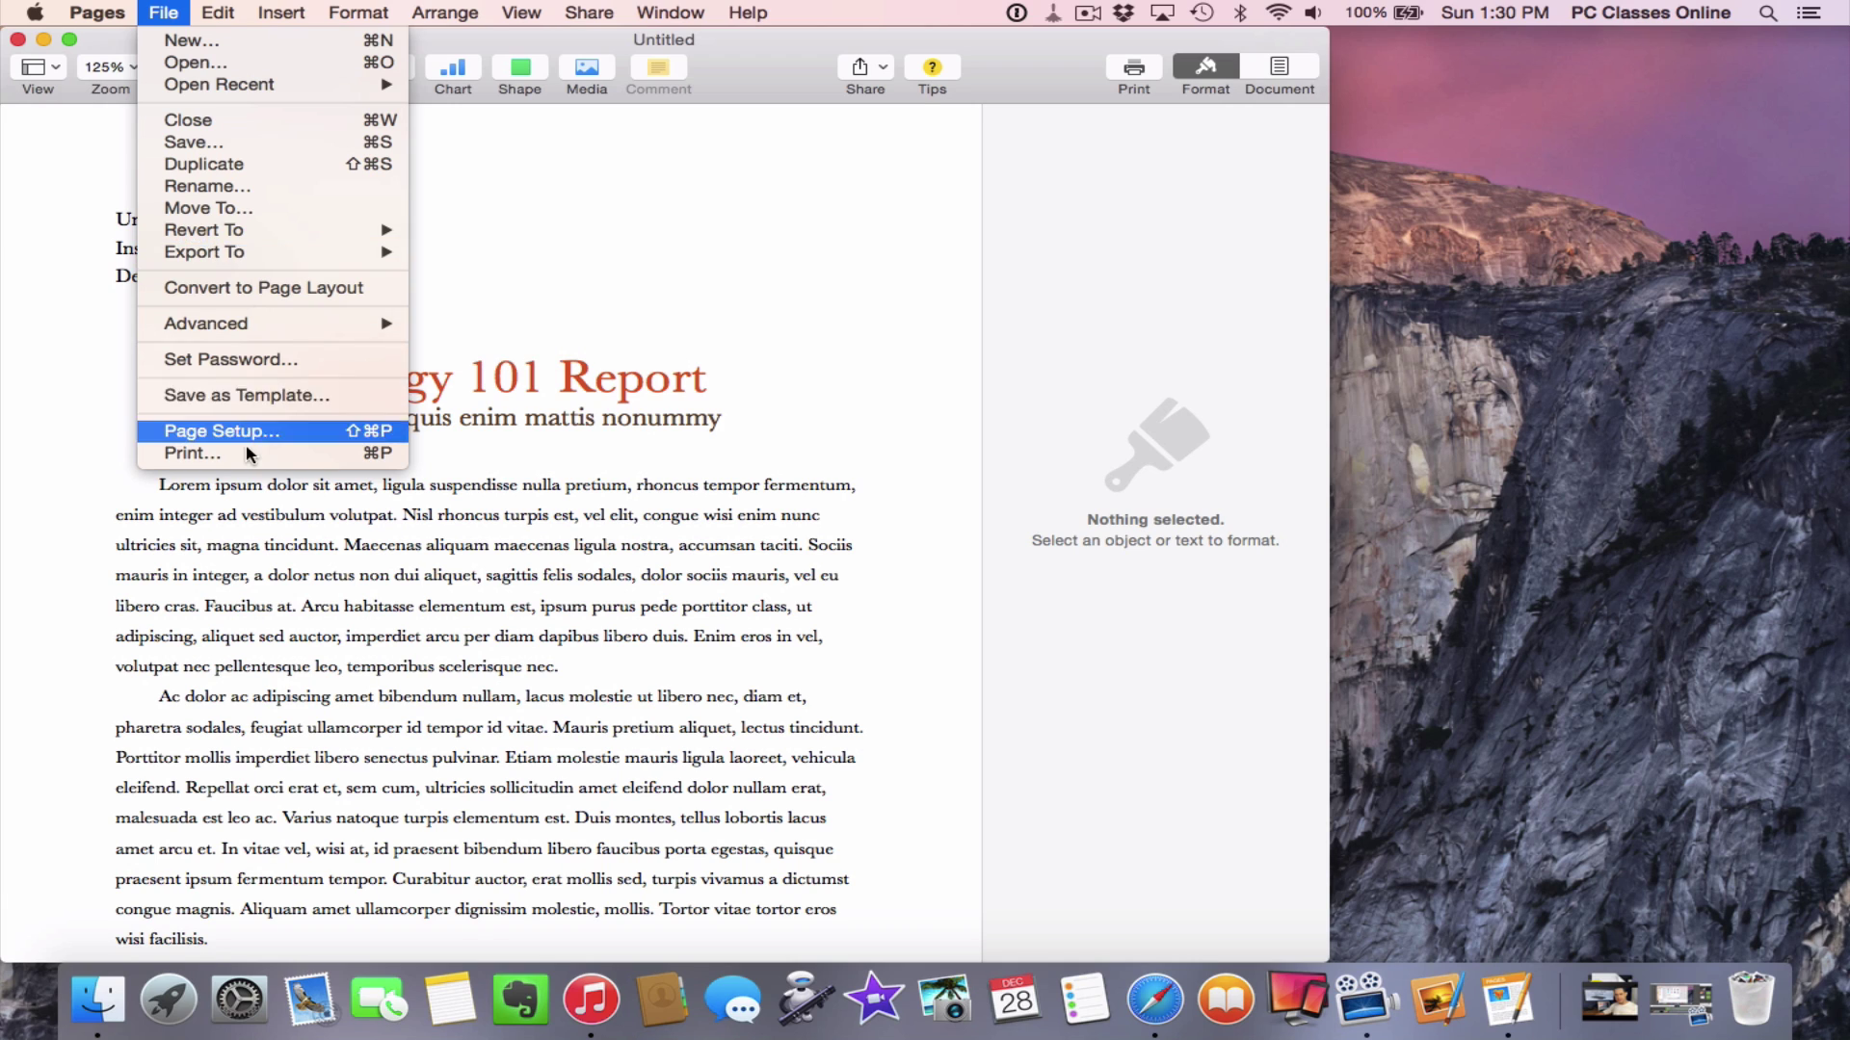
left_click(194, 453)
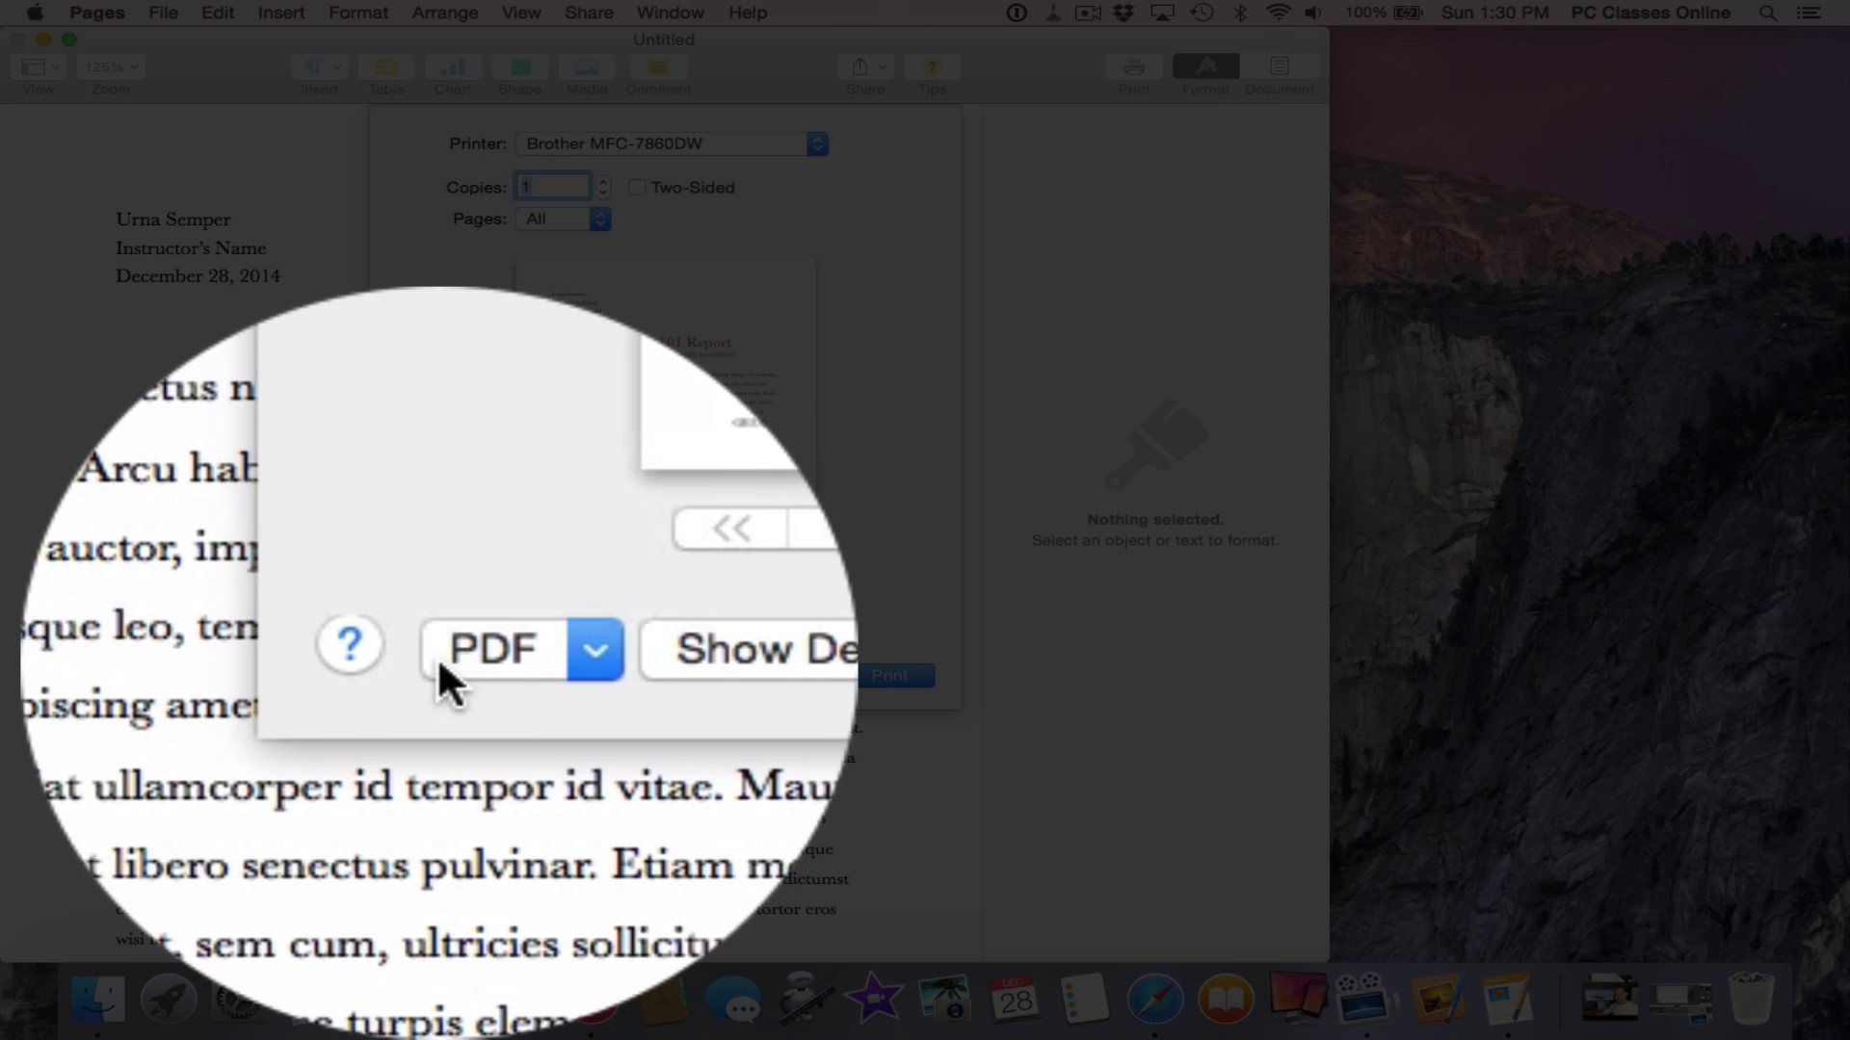
From the PDF pop-up, run the report through Encrypt my stuff and confirm the password
left_click(480, 676)
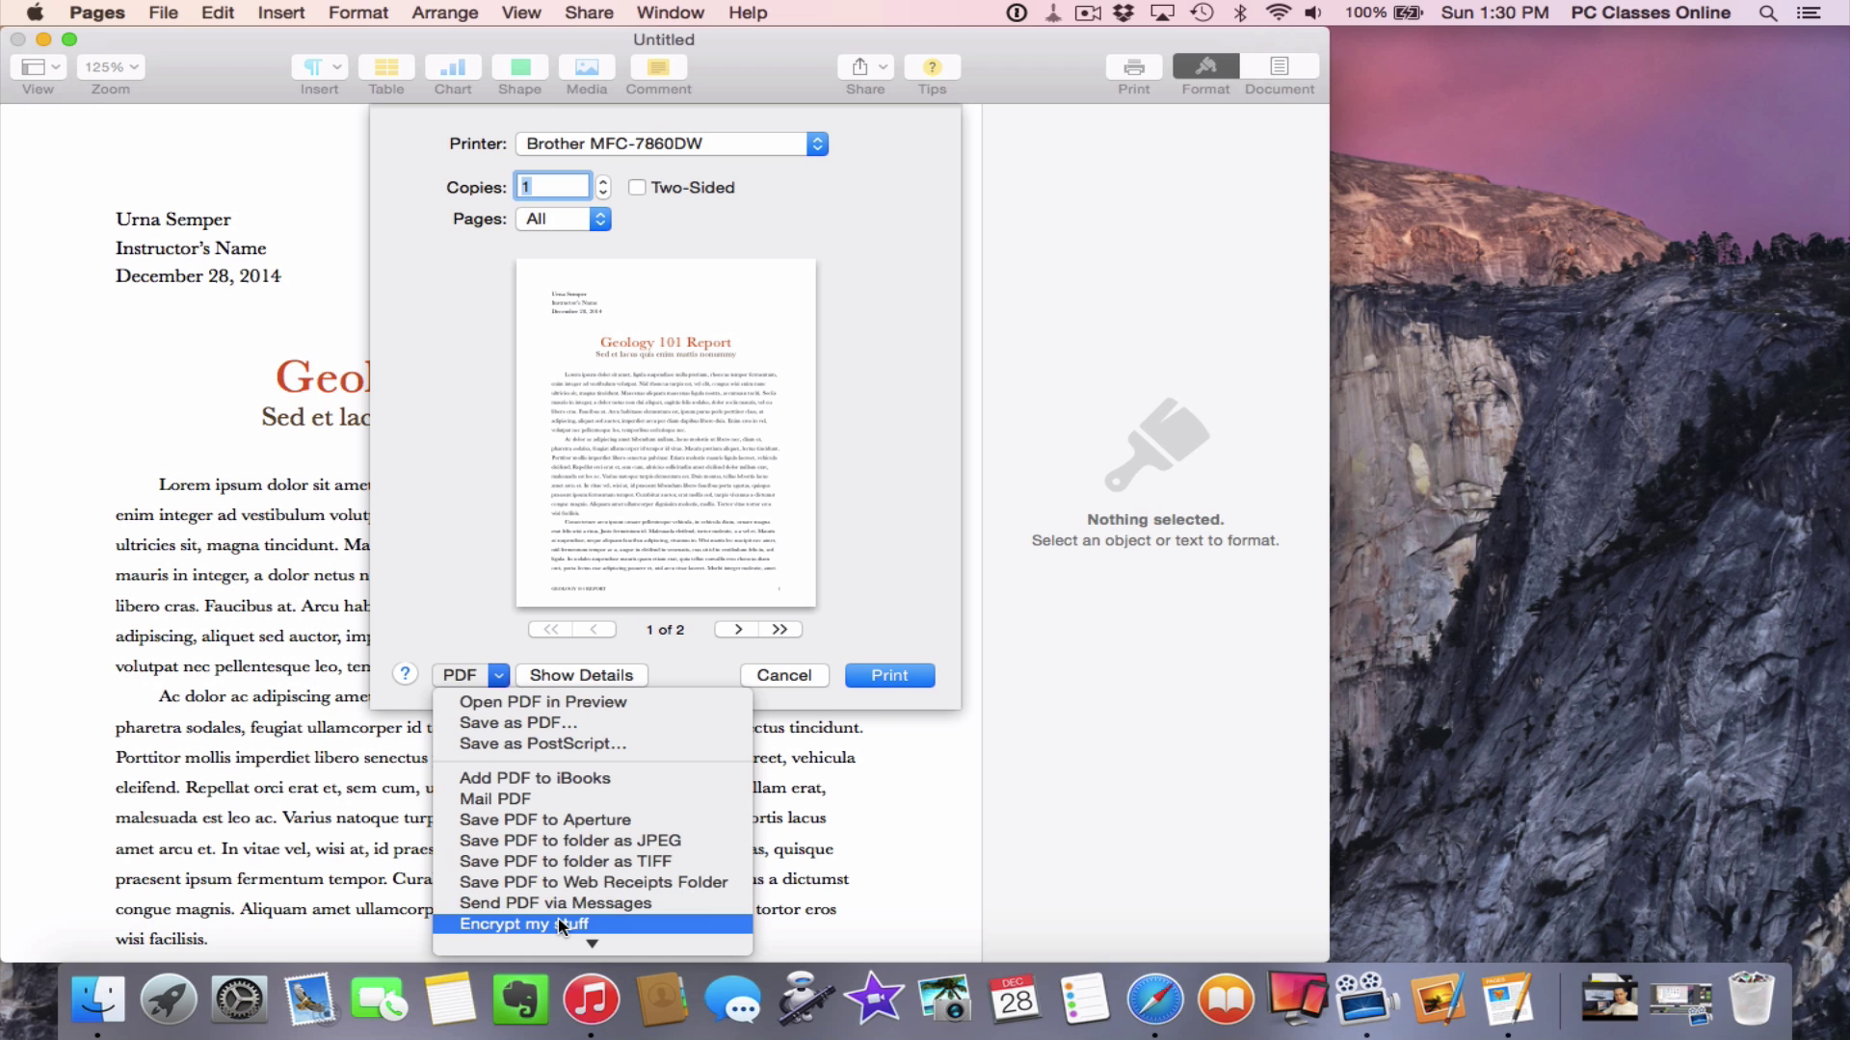
left_click(560, 923)
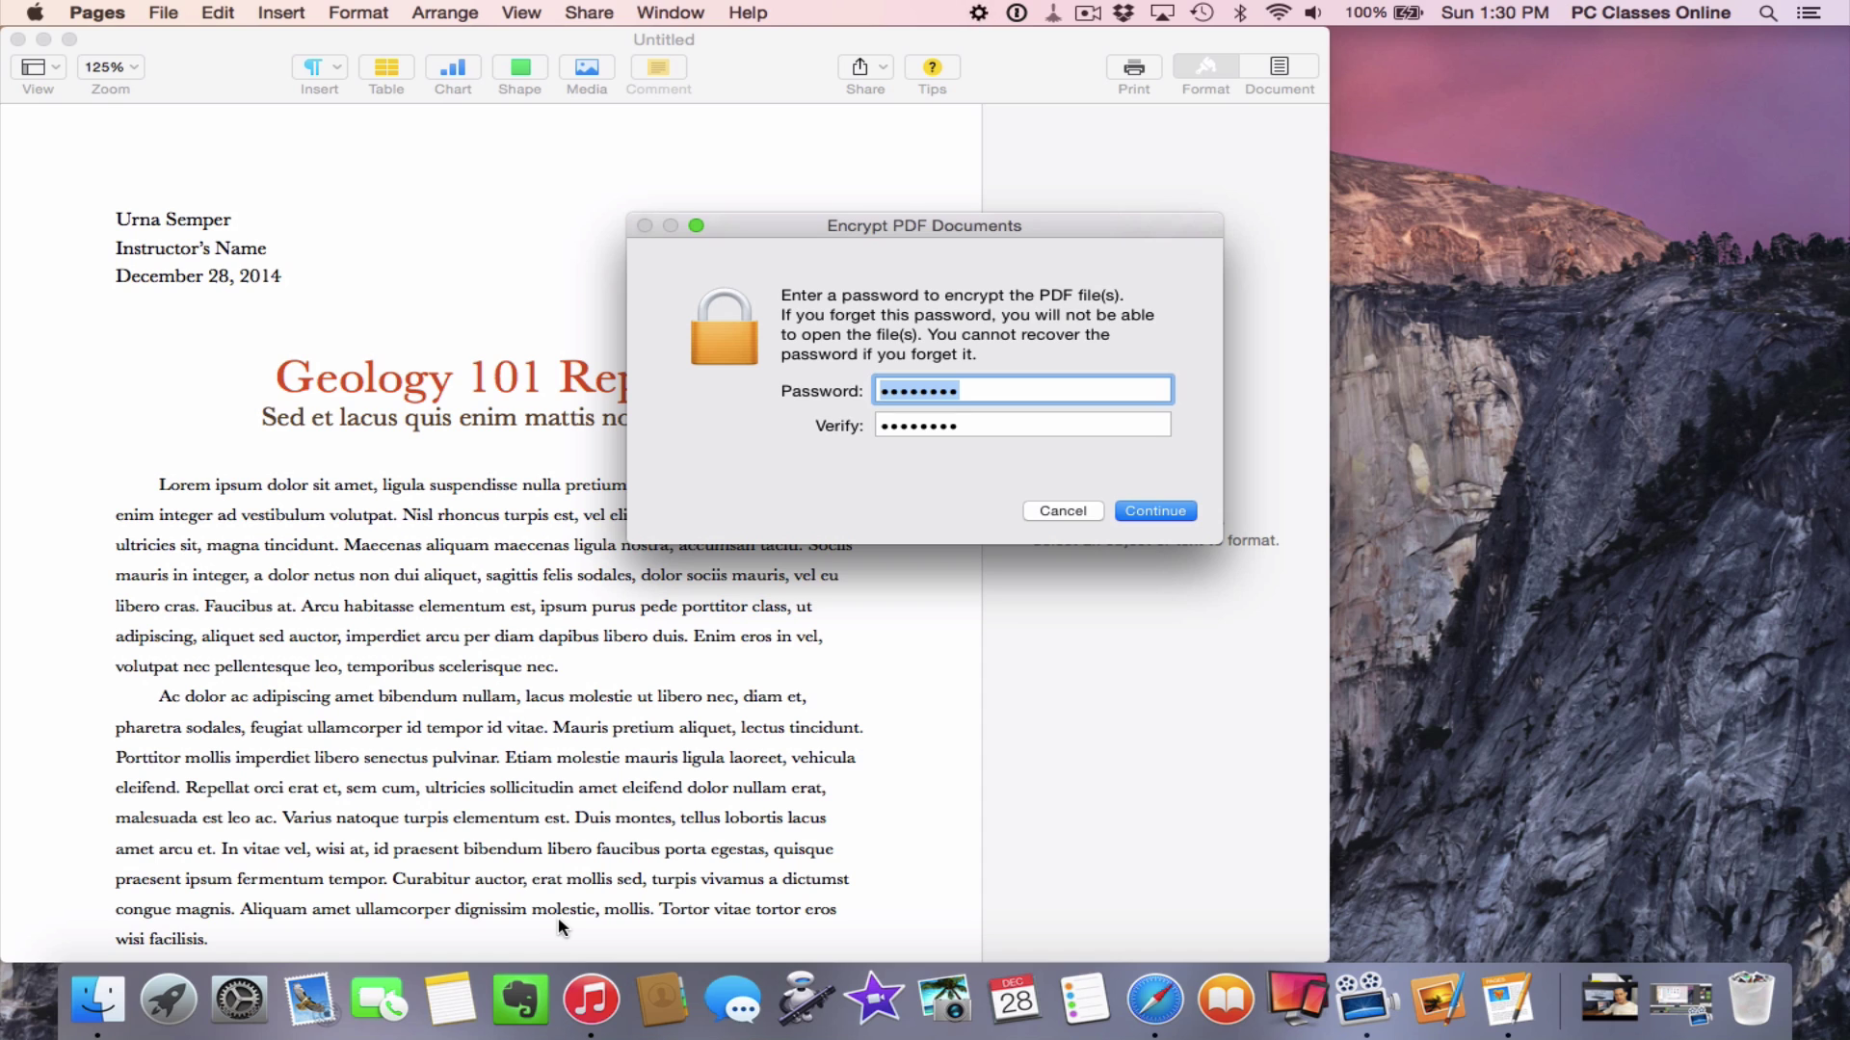
left_click(1156, 512)
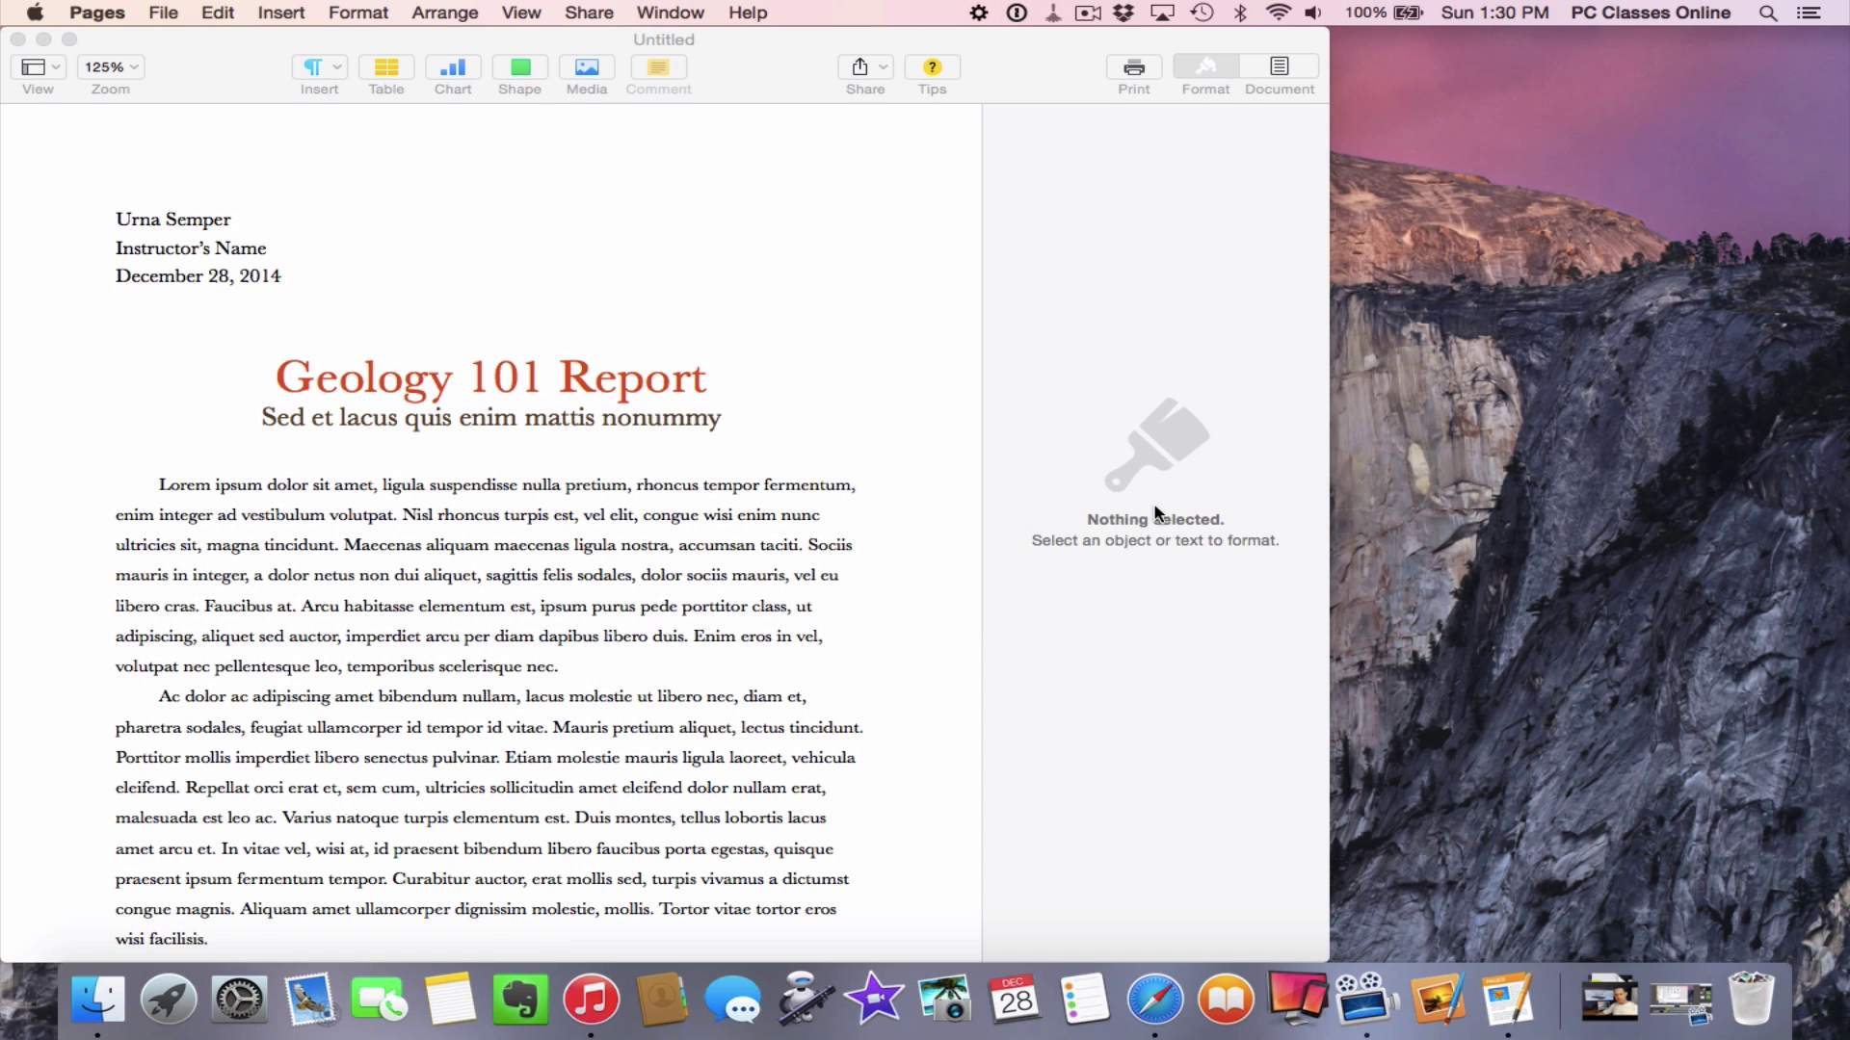
Hide Pages and open Untitled (Encrypted).pdf in Preview, unlocking it with its password
left_click(1637, 318)
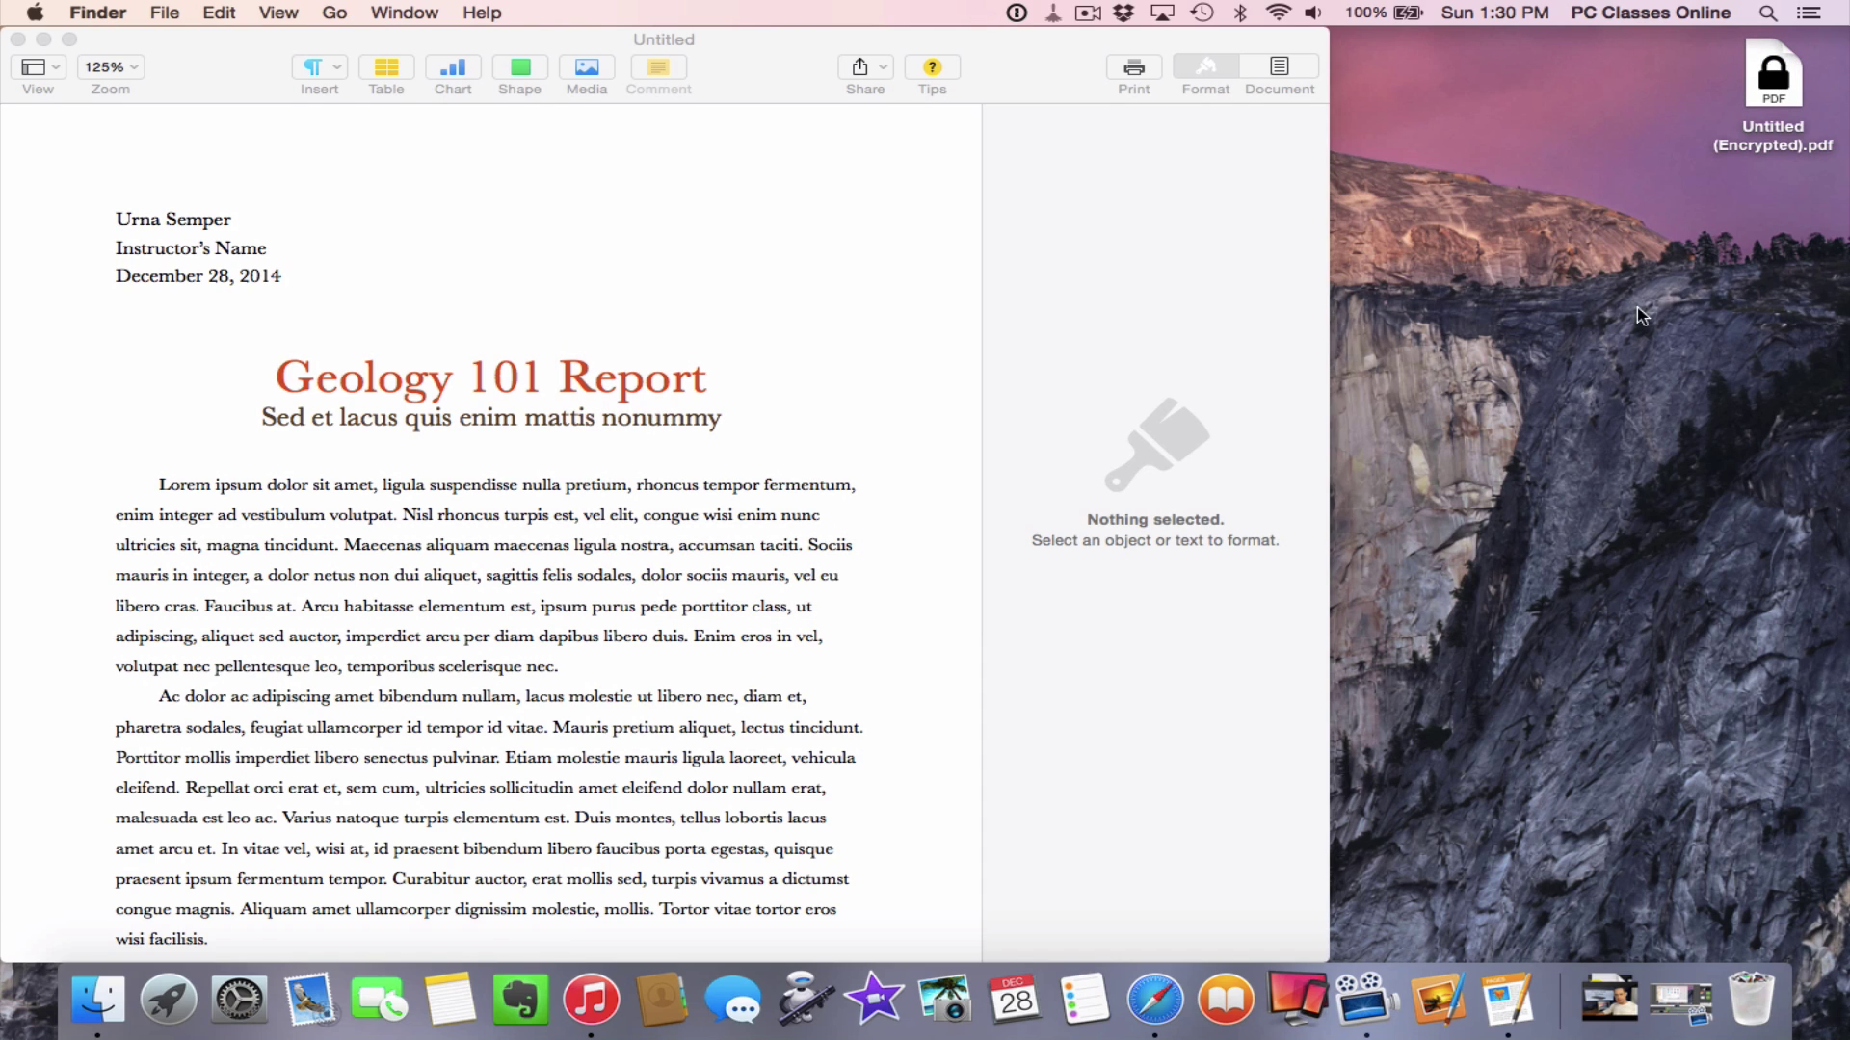
left_click(1769, 65)
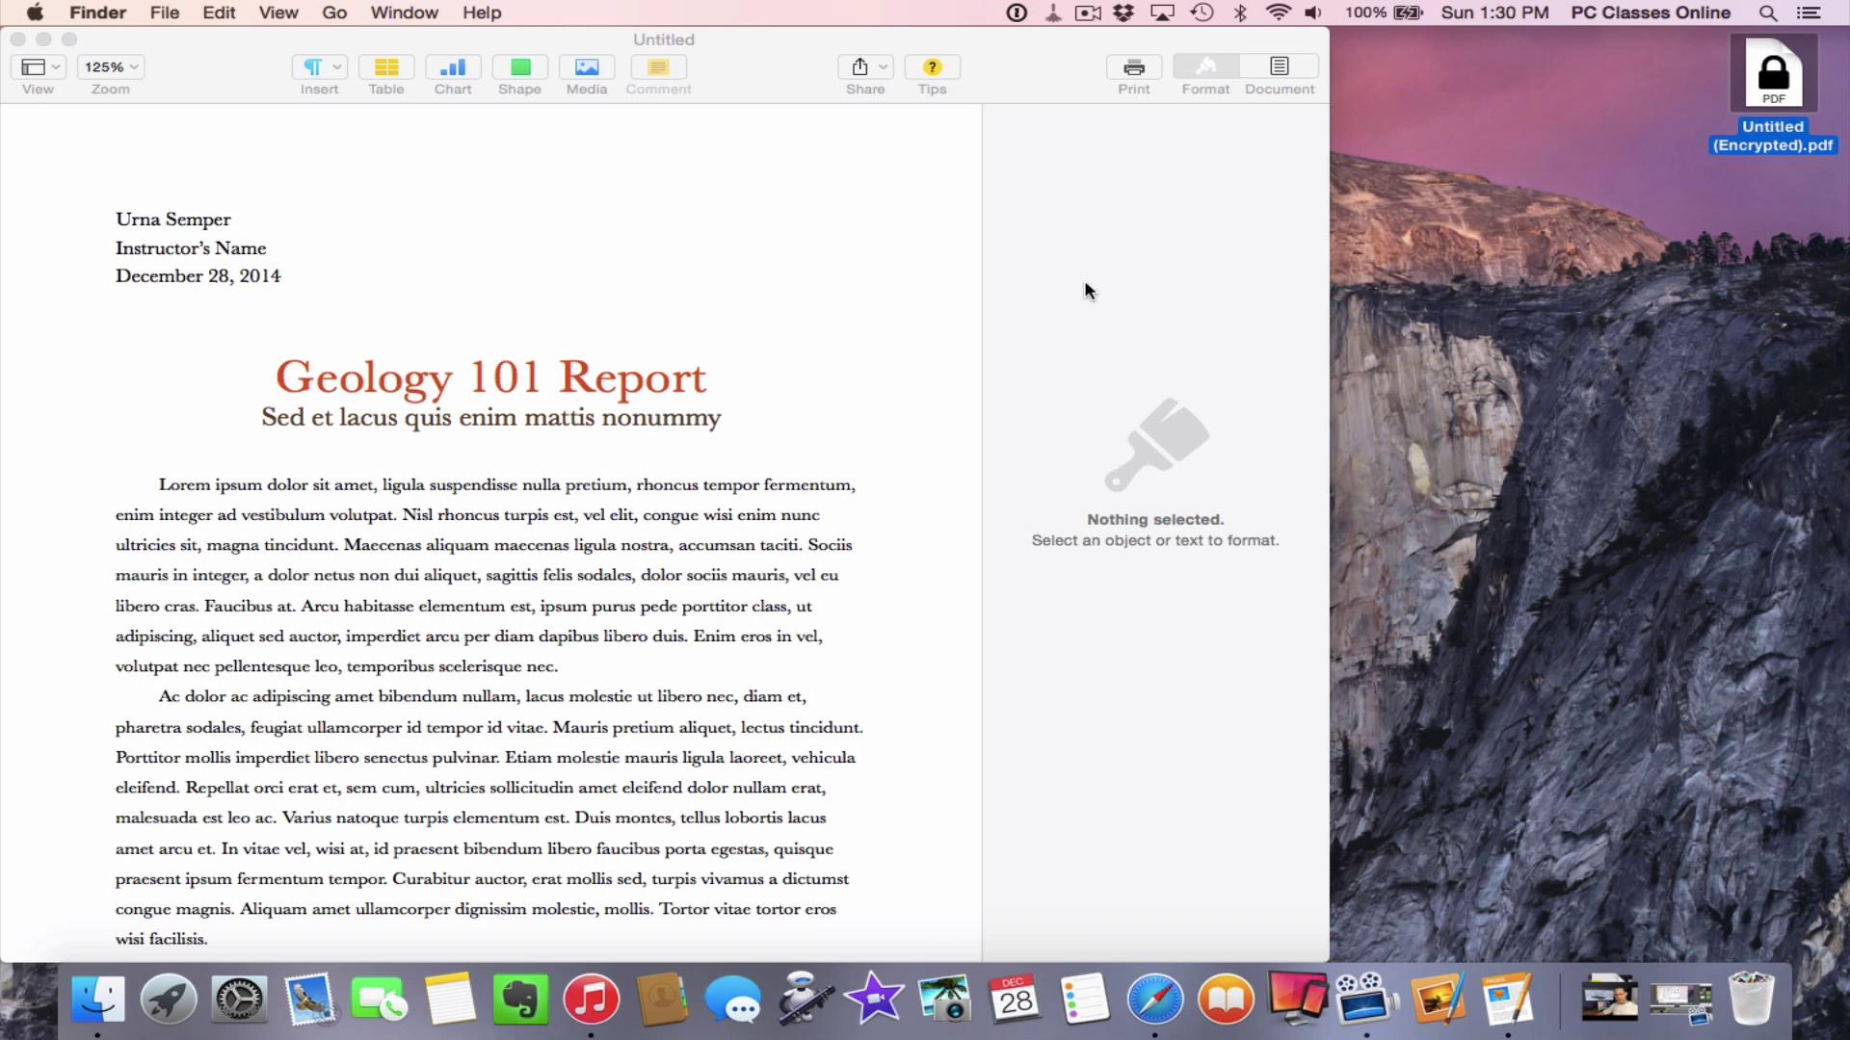
key("super+alt+h")
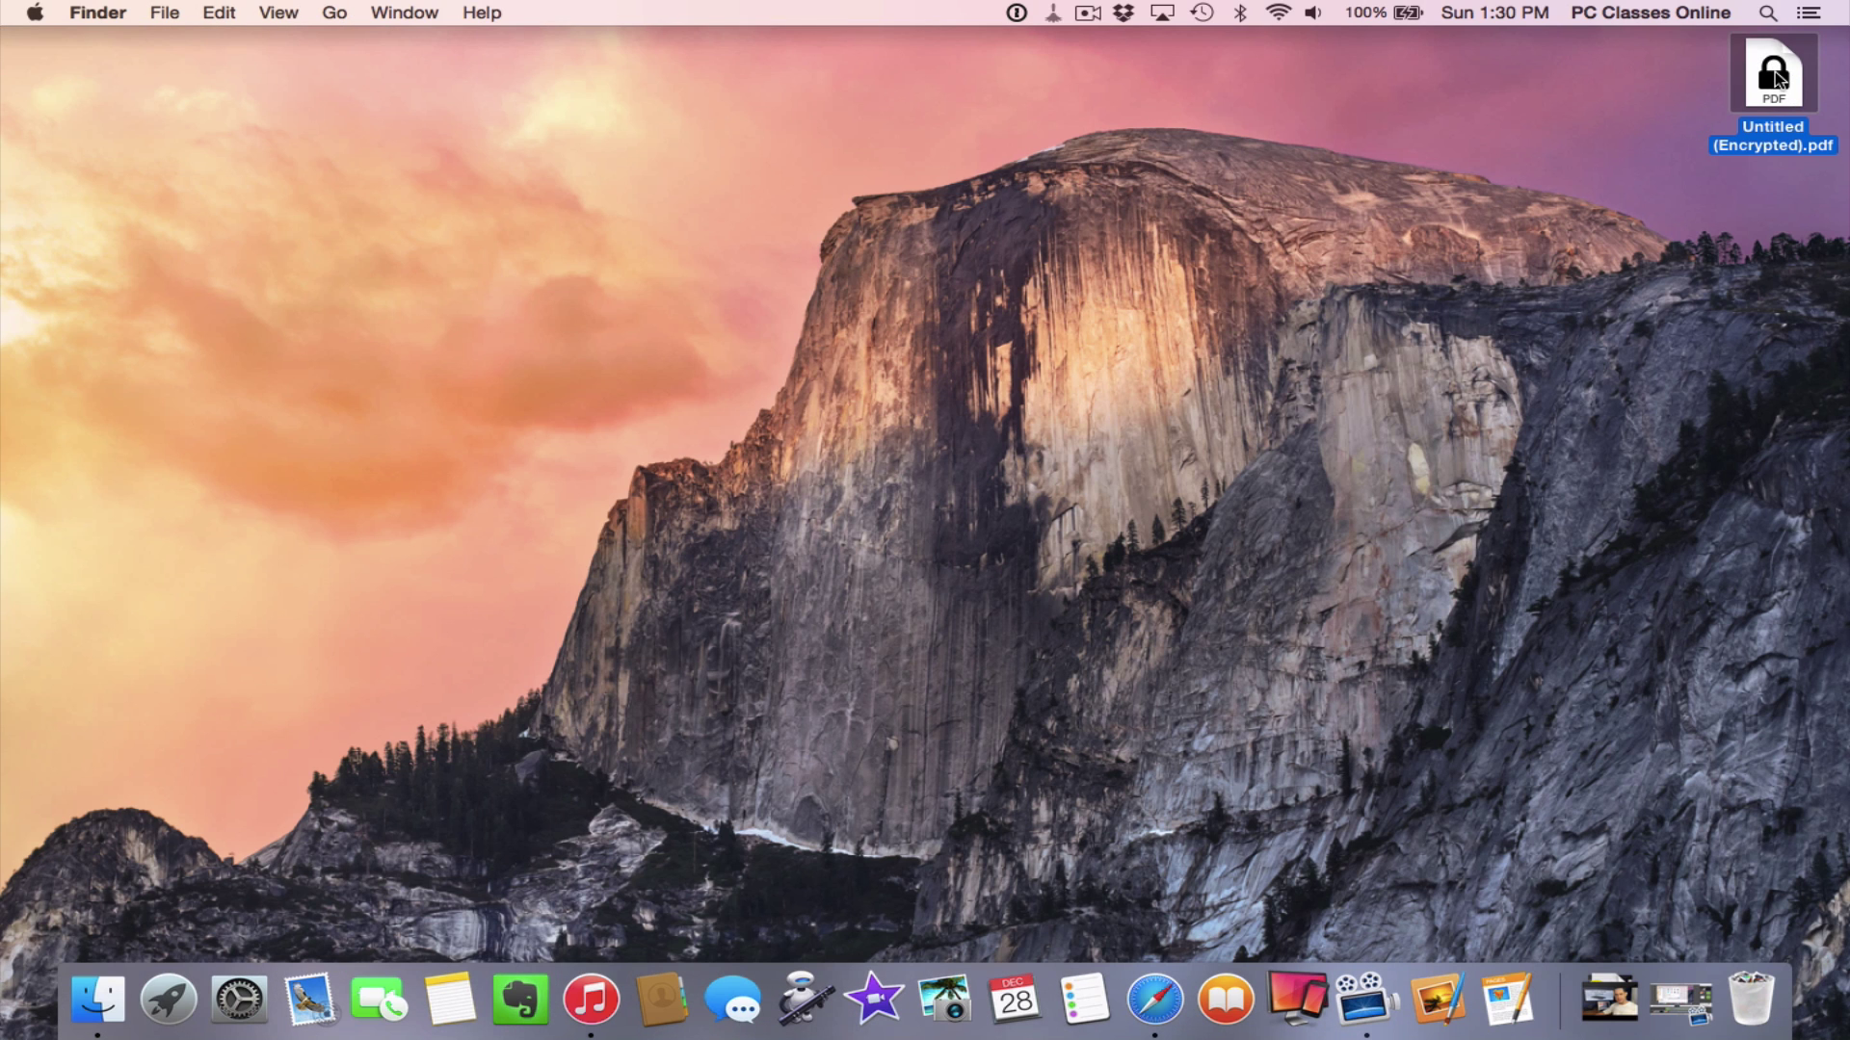
double_click(1777, 77)
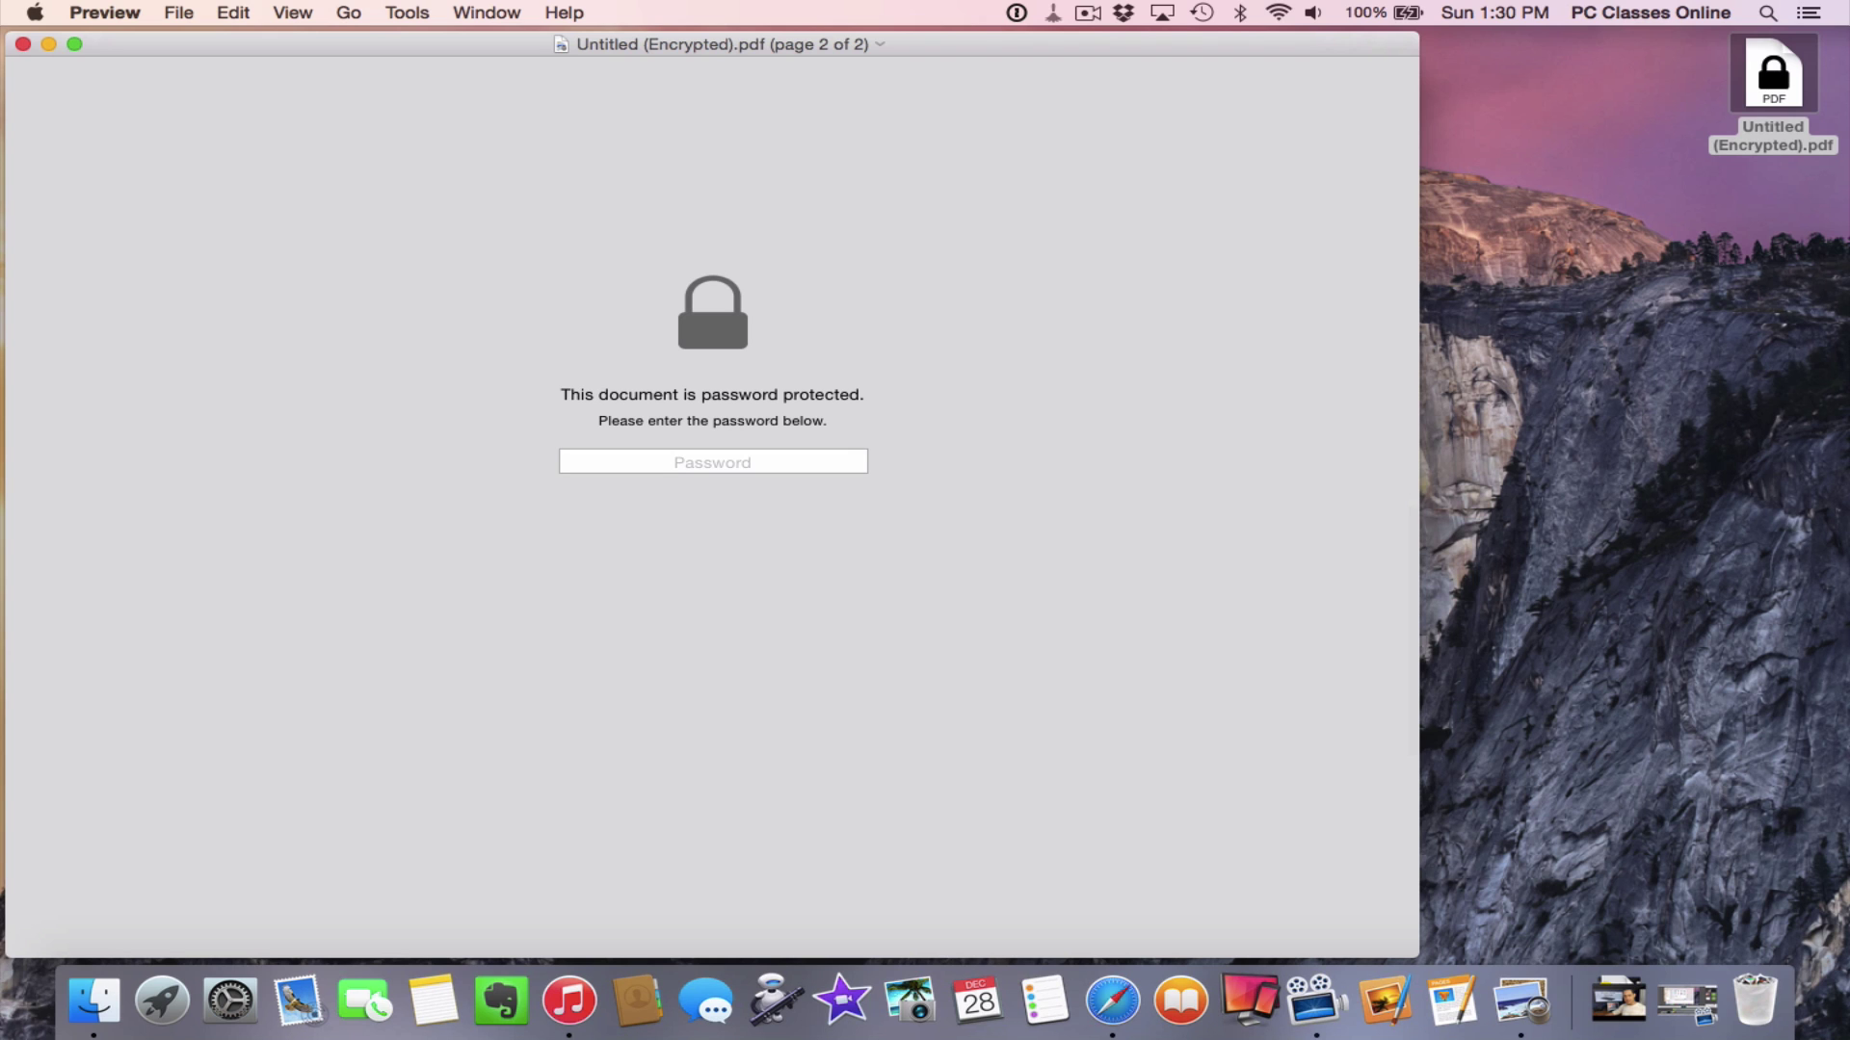
left_click(647, 462)
type("password")
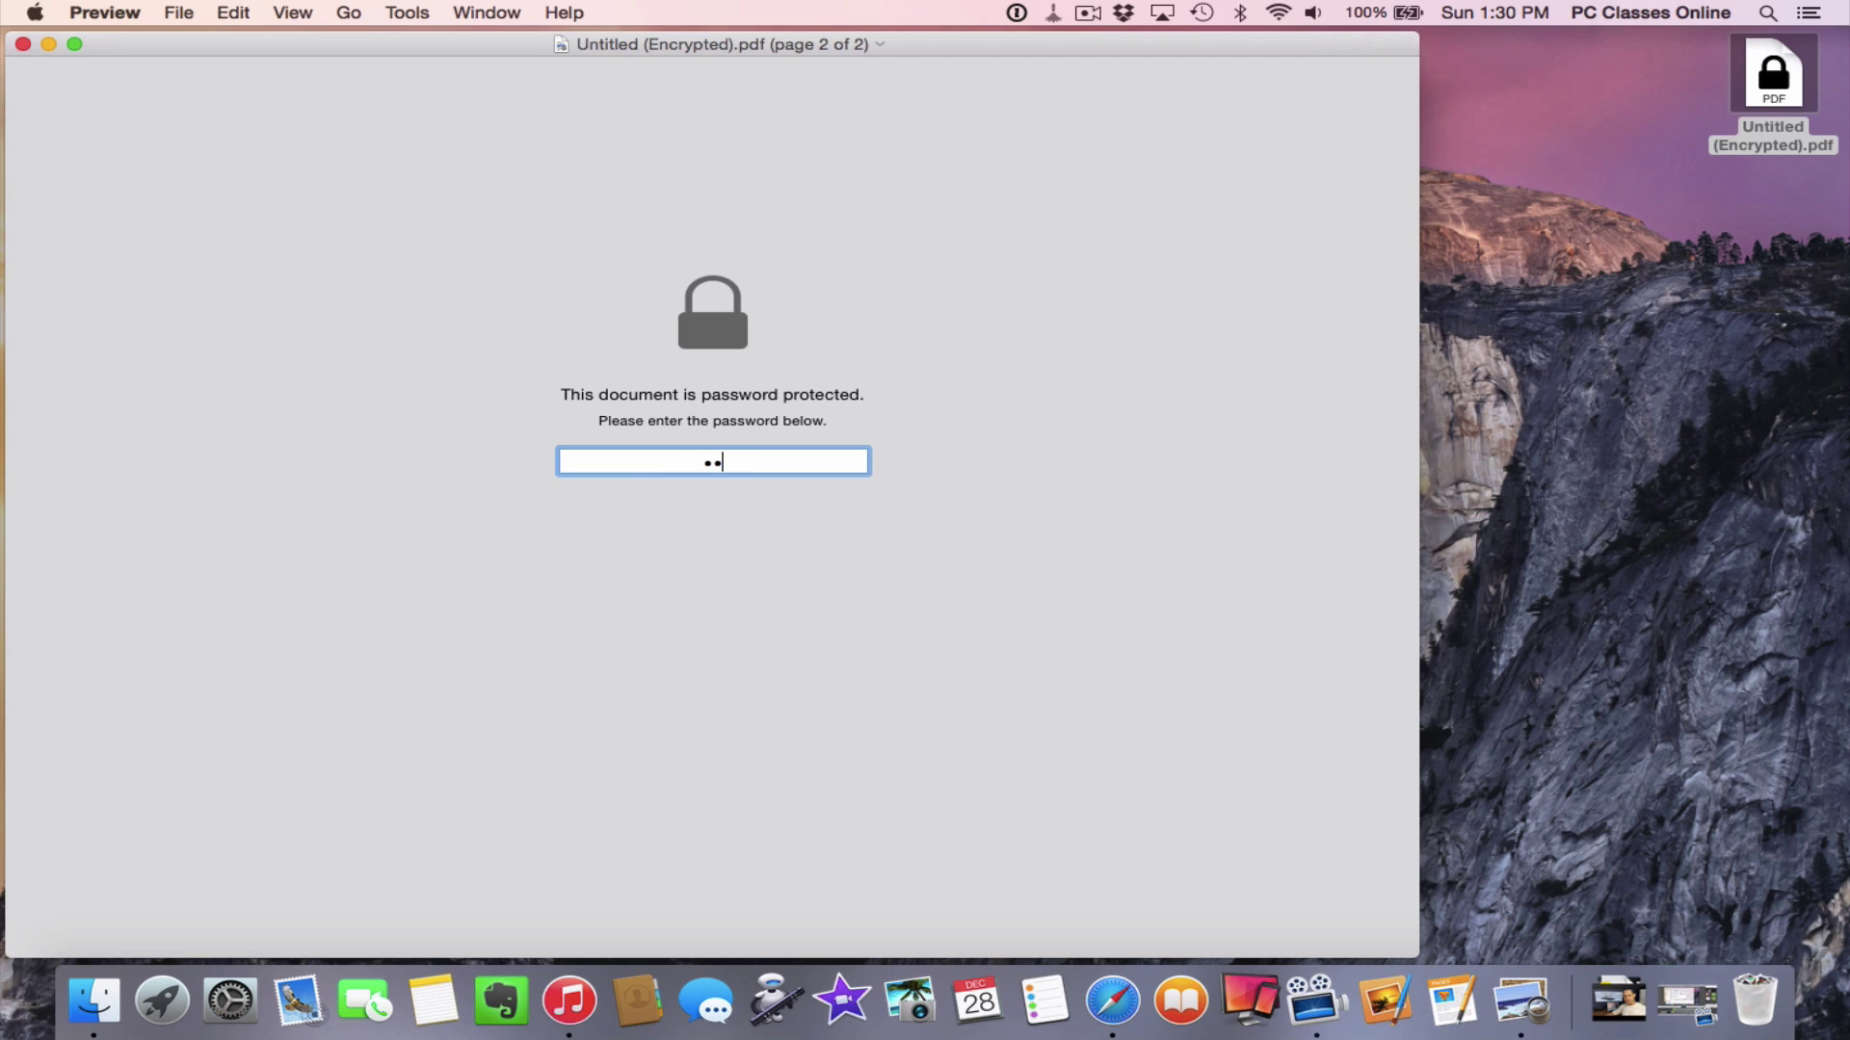
key("Return")
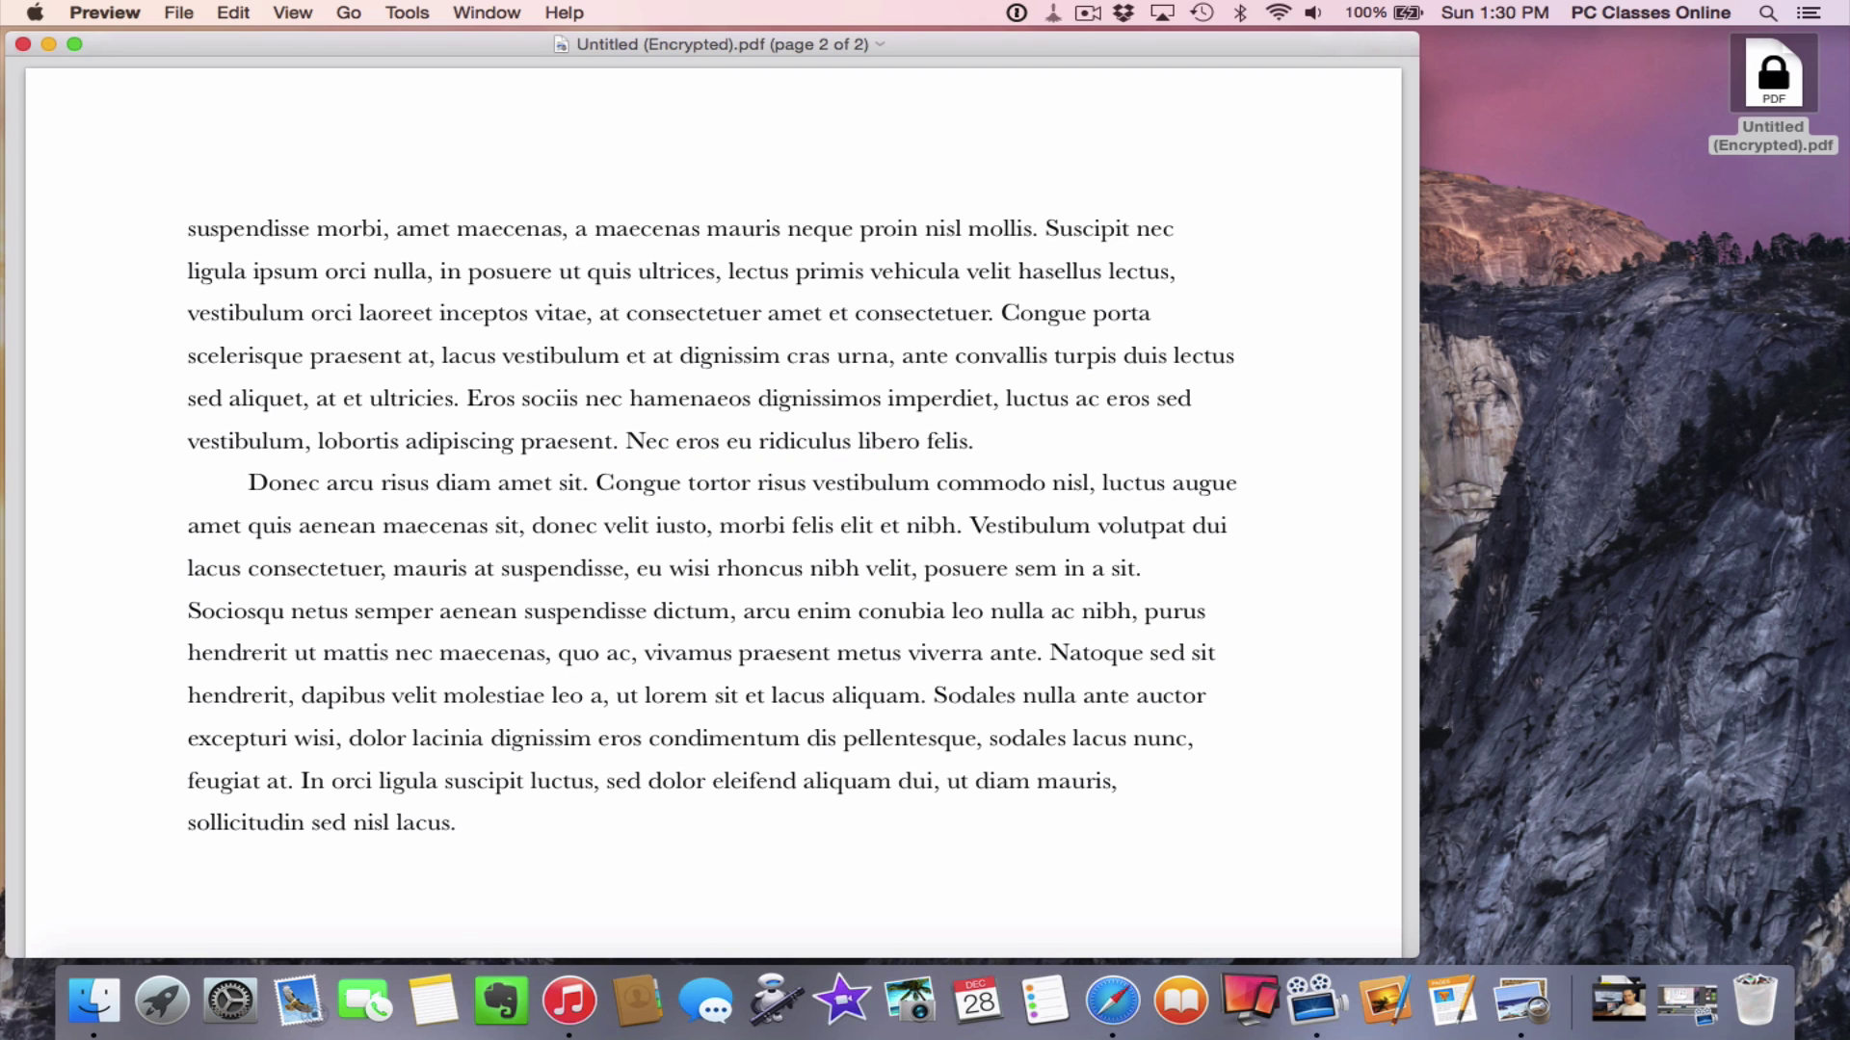
Check the unlocked pages, quit Preview, and drag the encrypted PDF to the Trash
scroll(662, 385, "up", 10)
scroll(662, 384, "down", 10)
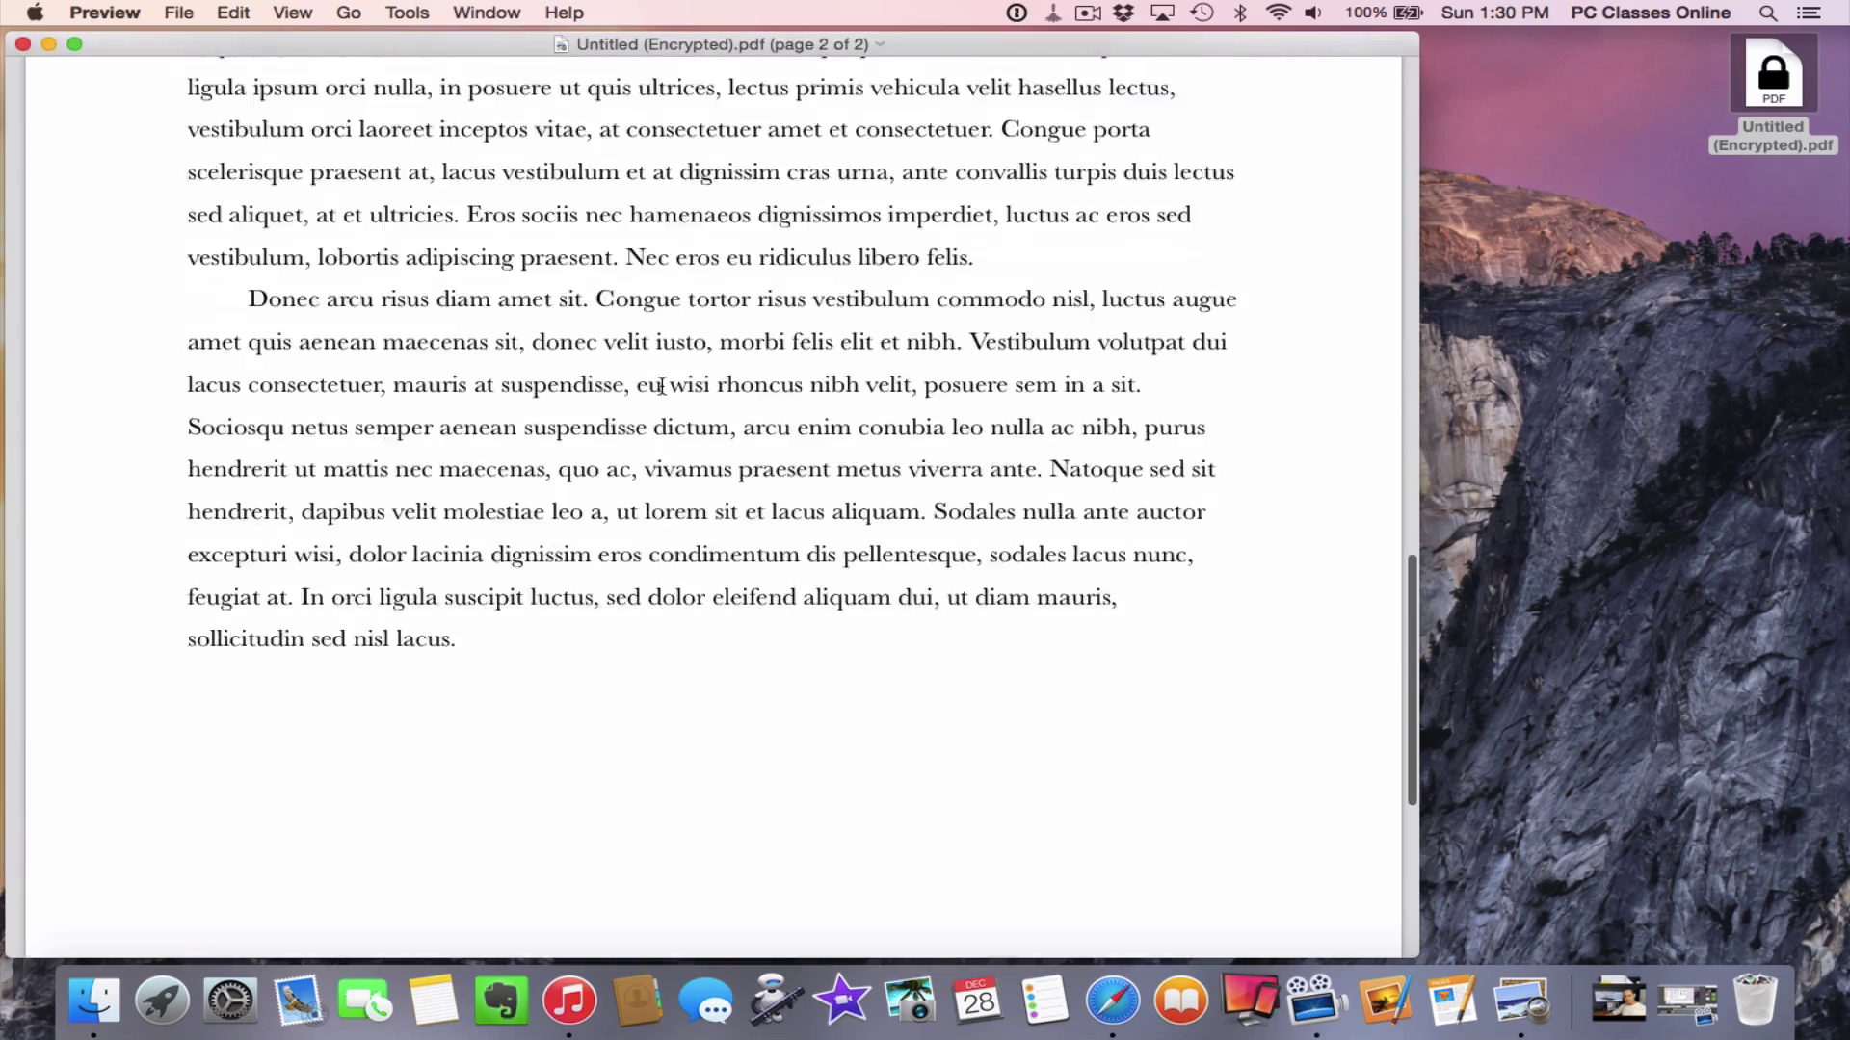
scroll(662, 384, "up", 15)
key("super+q")
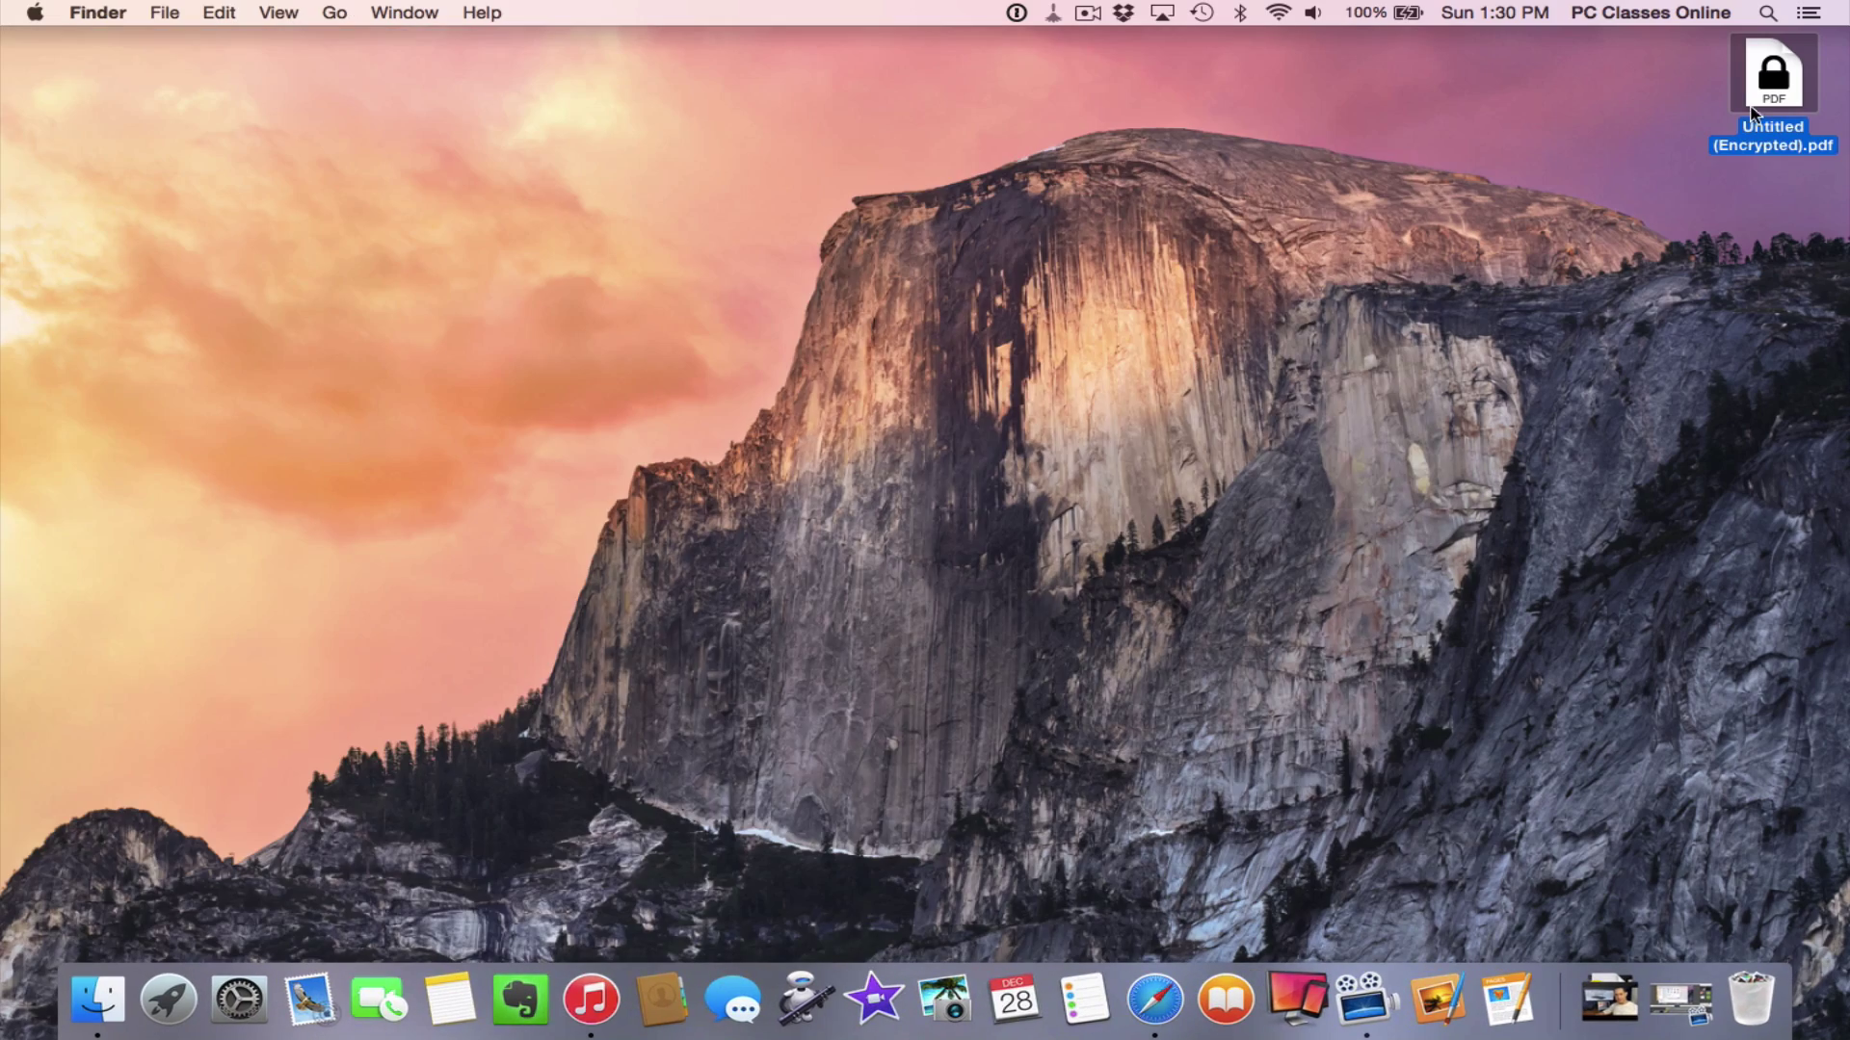
left_click_drag(1759, 96, 1748, 1001)
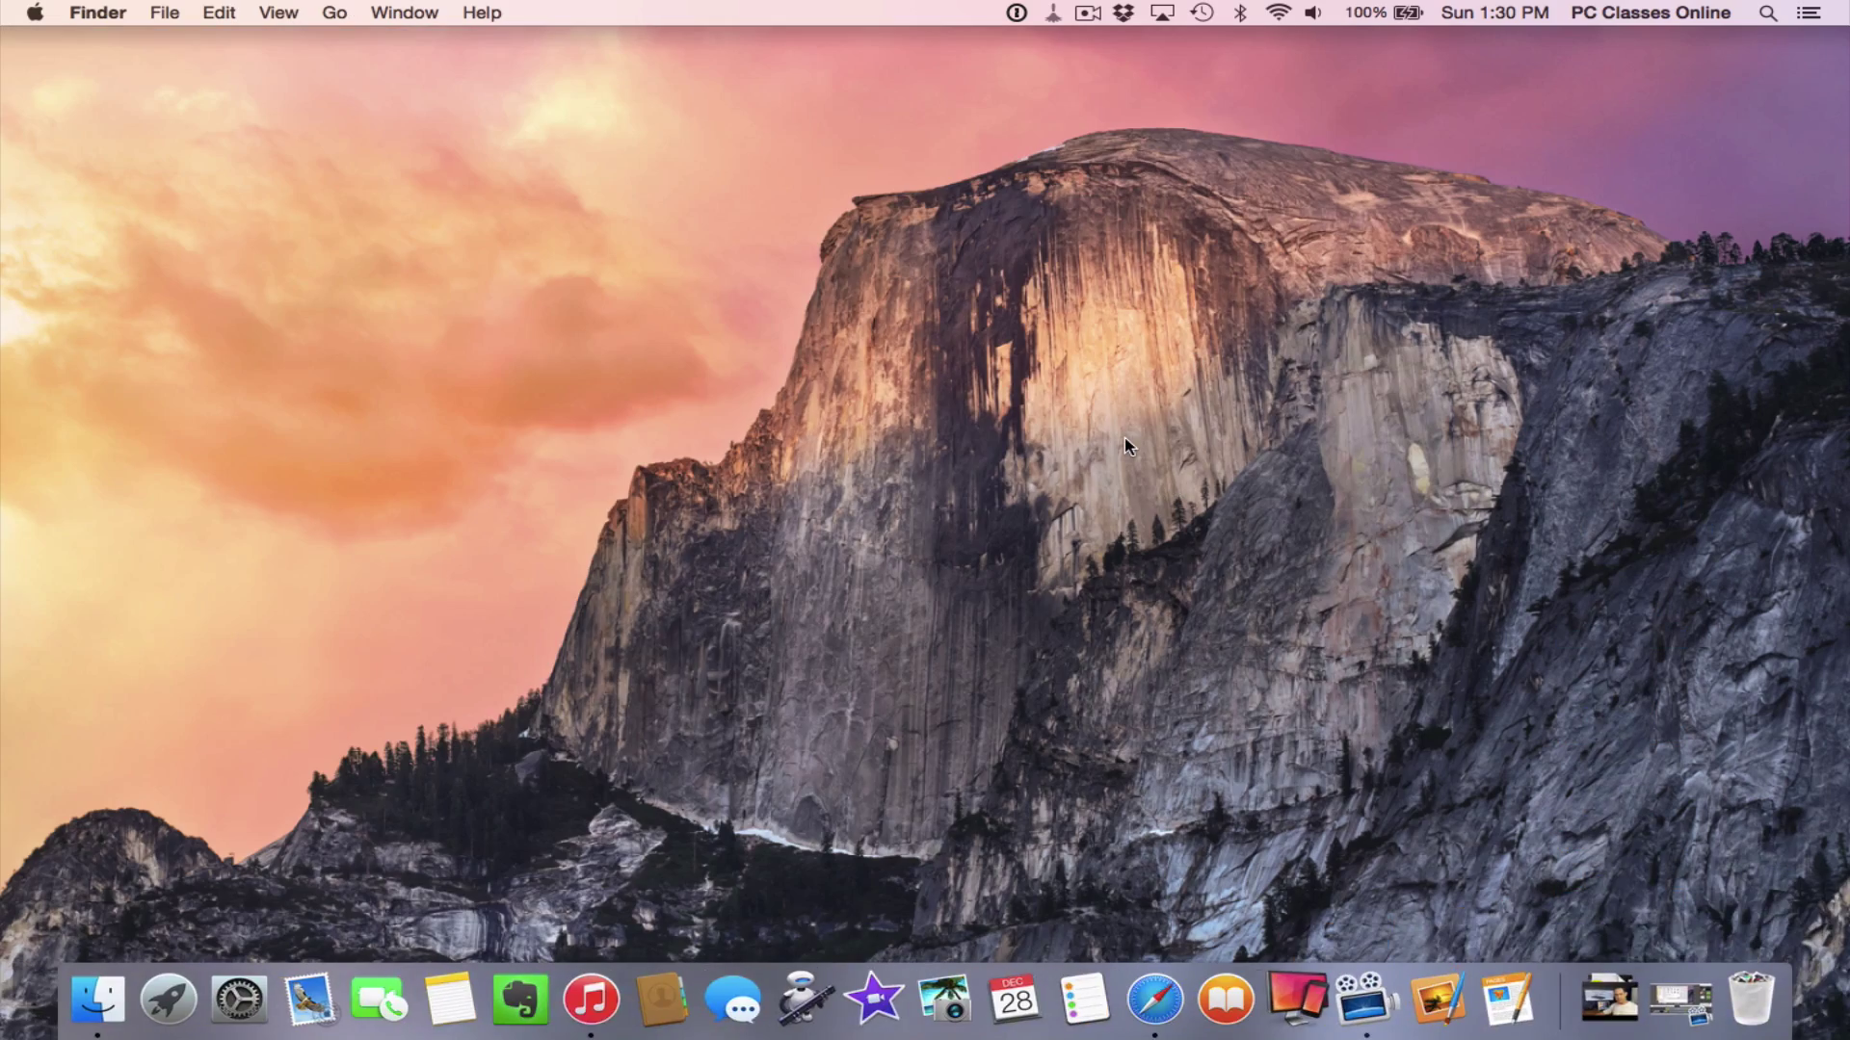
left_click(1520, 988)
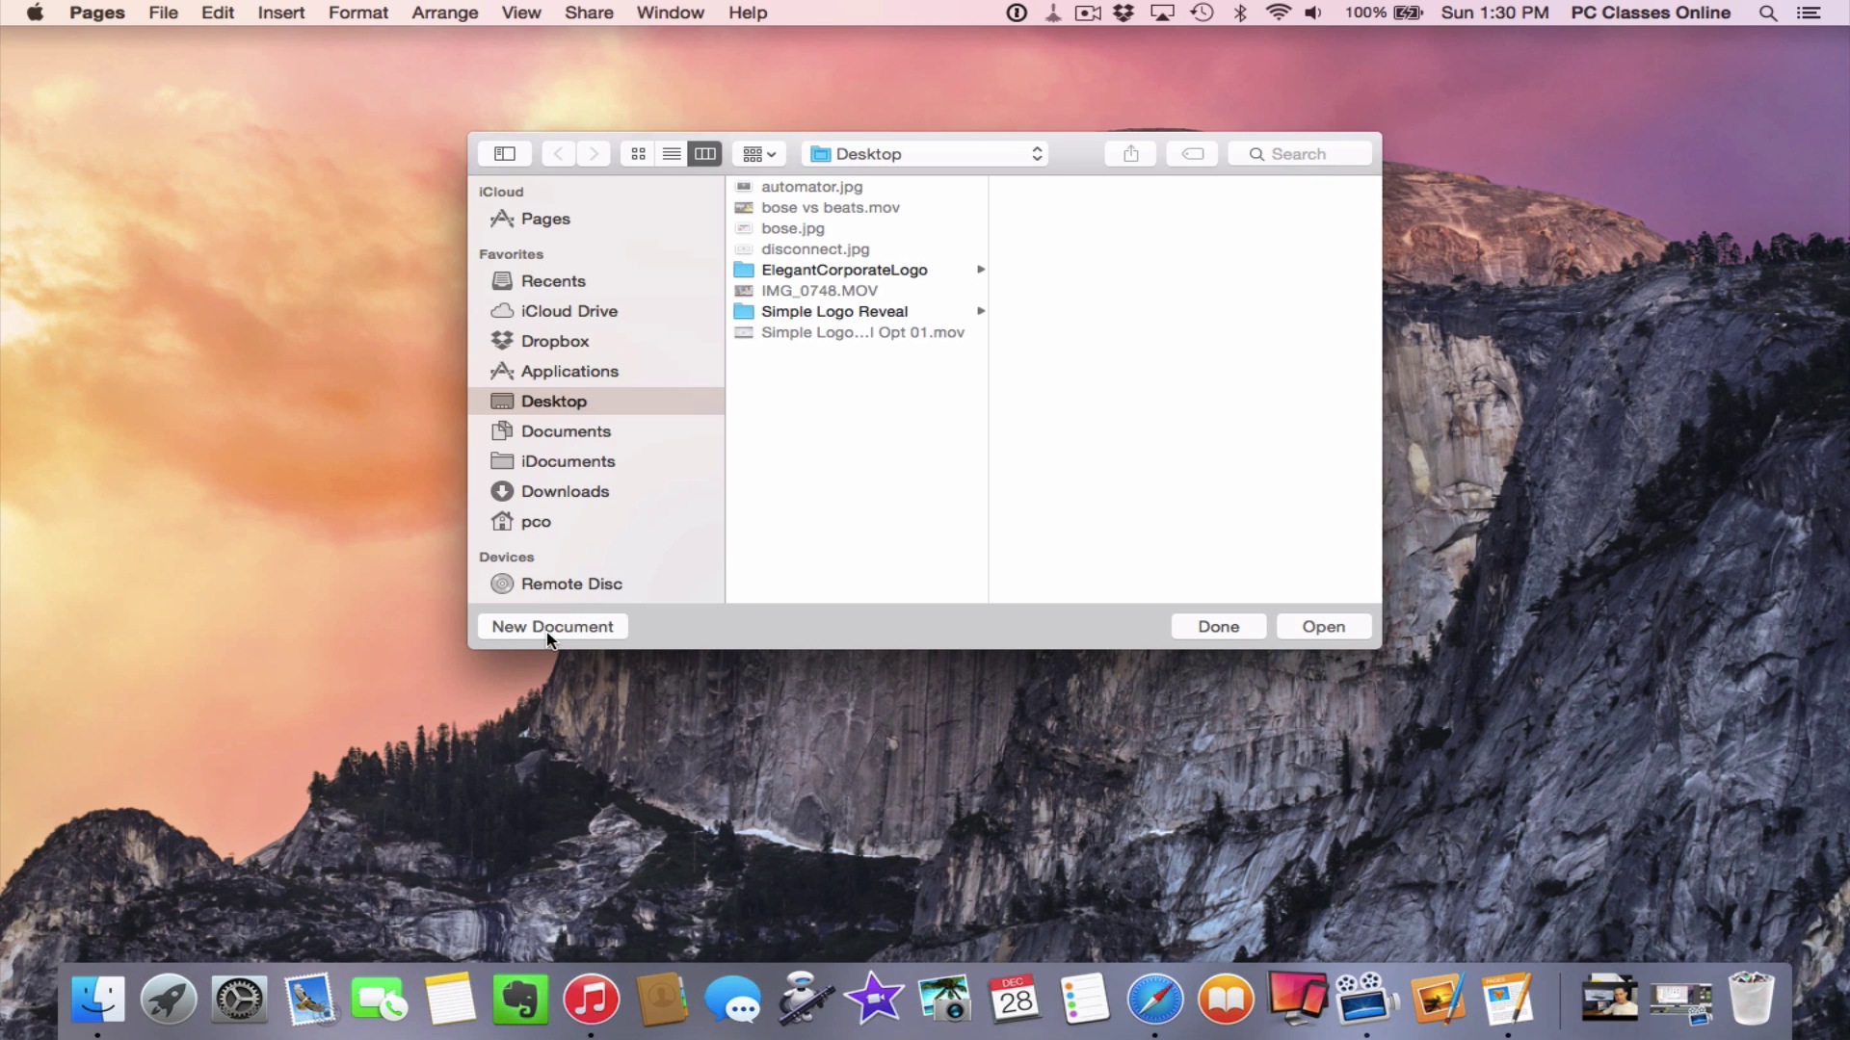
left_click(545, 628)
double_click(701, 636)
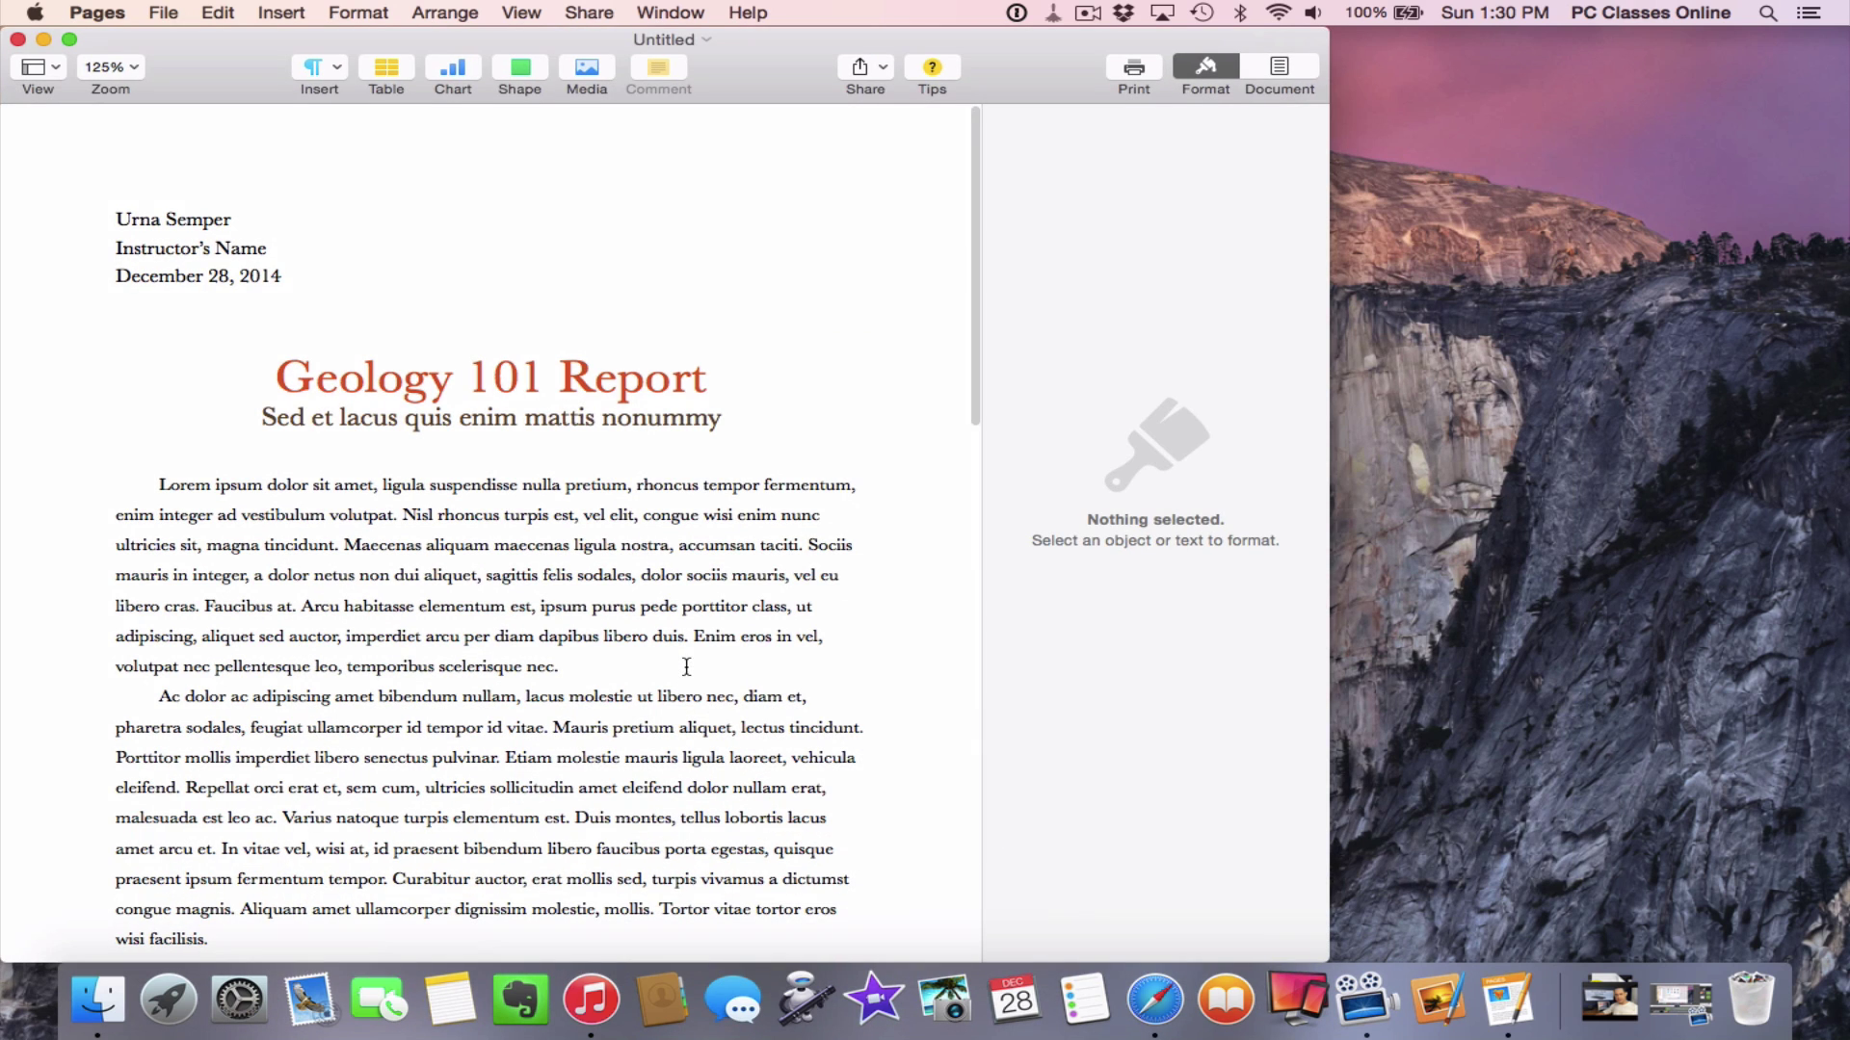
left_click(163, 12)
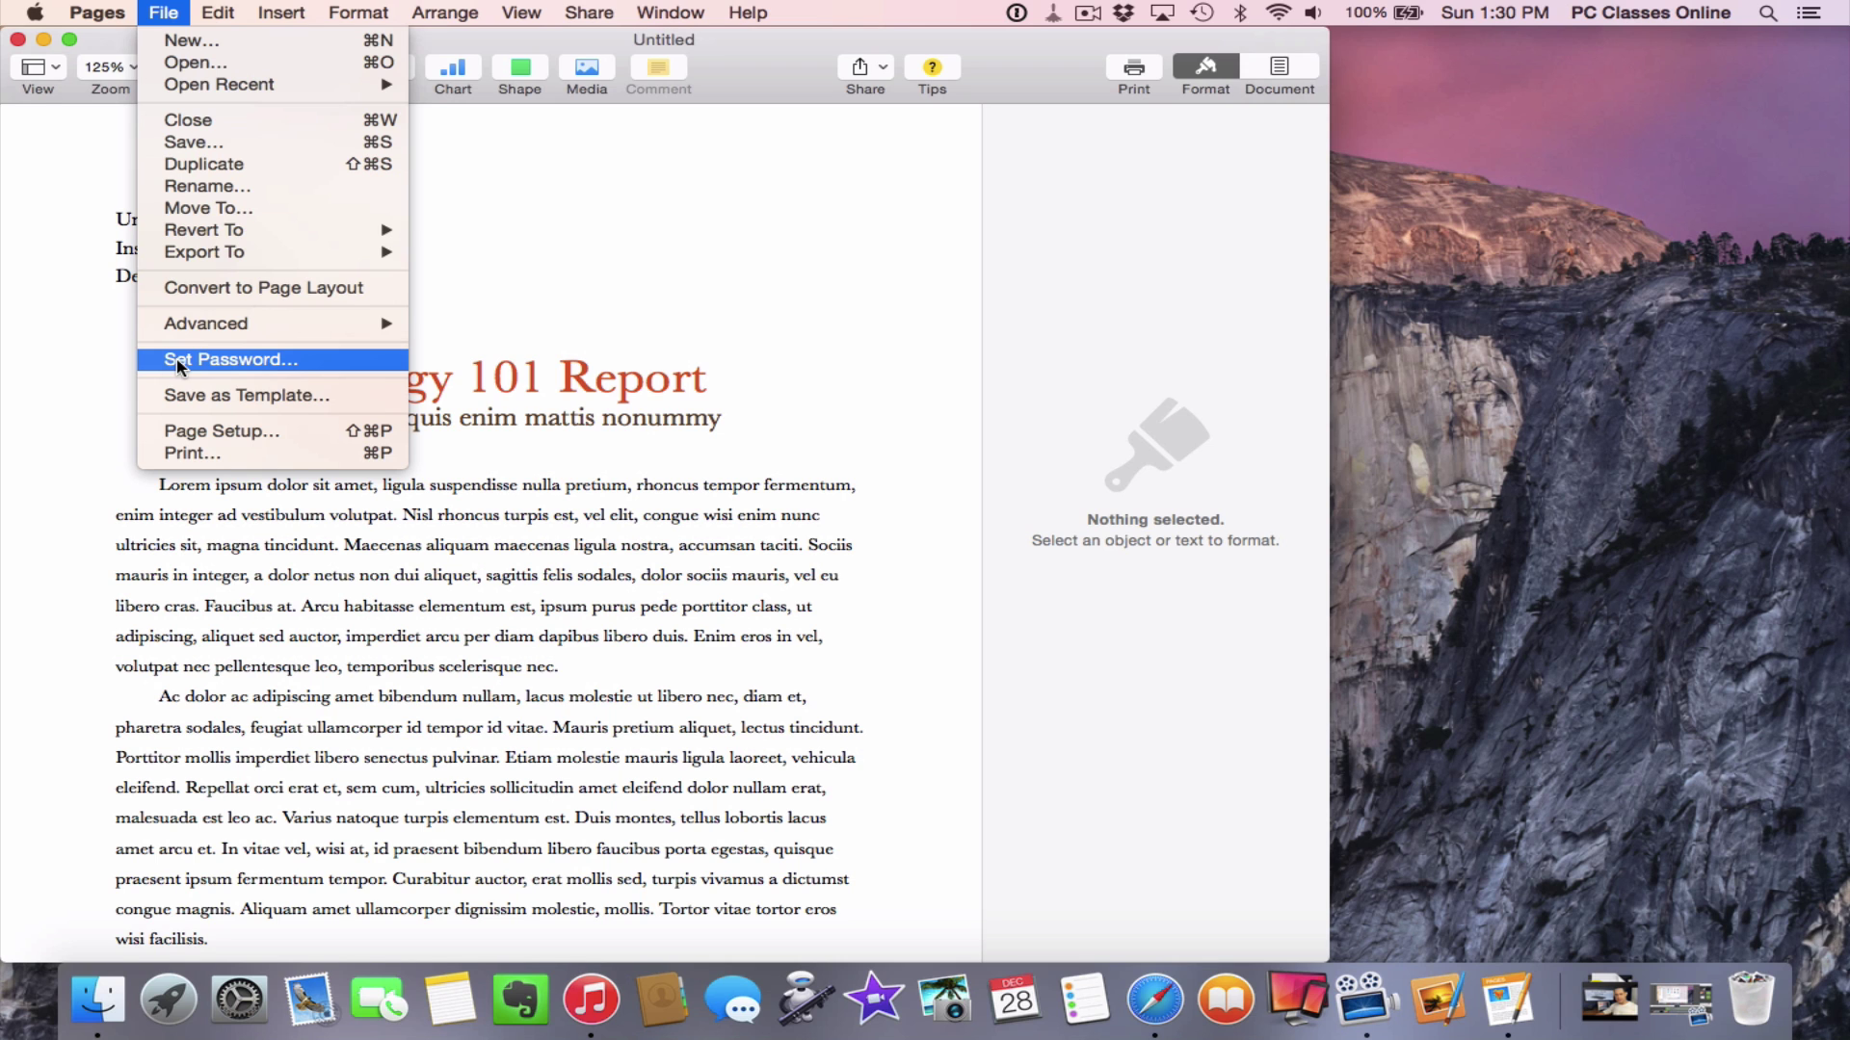
left_click(177, 362)
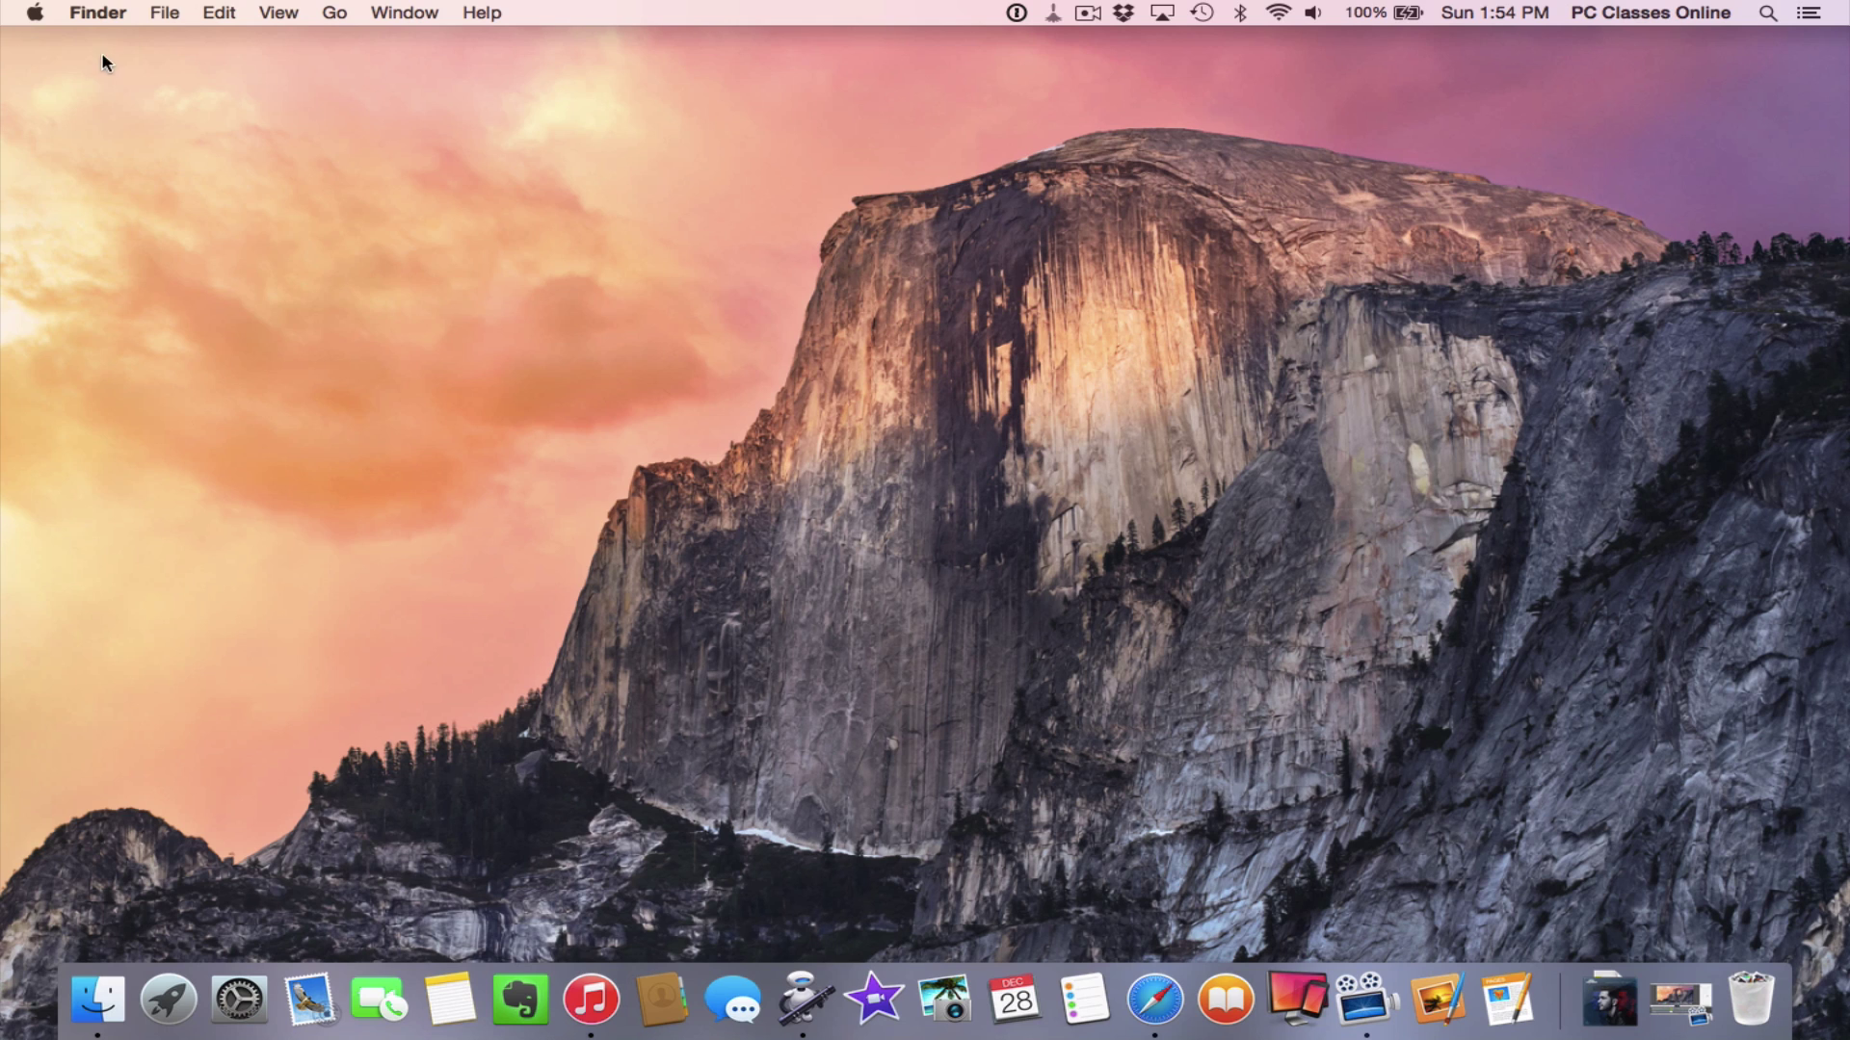
Choose System Preferences… from the Apple menu
left_click(11, 14)
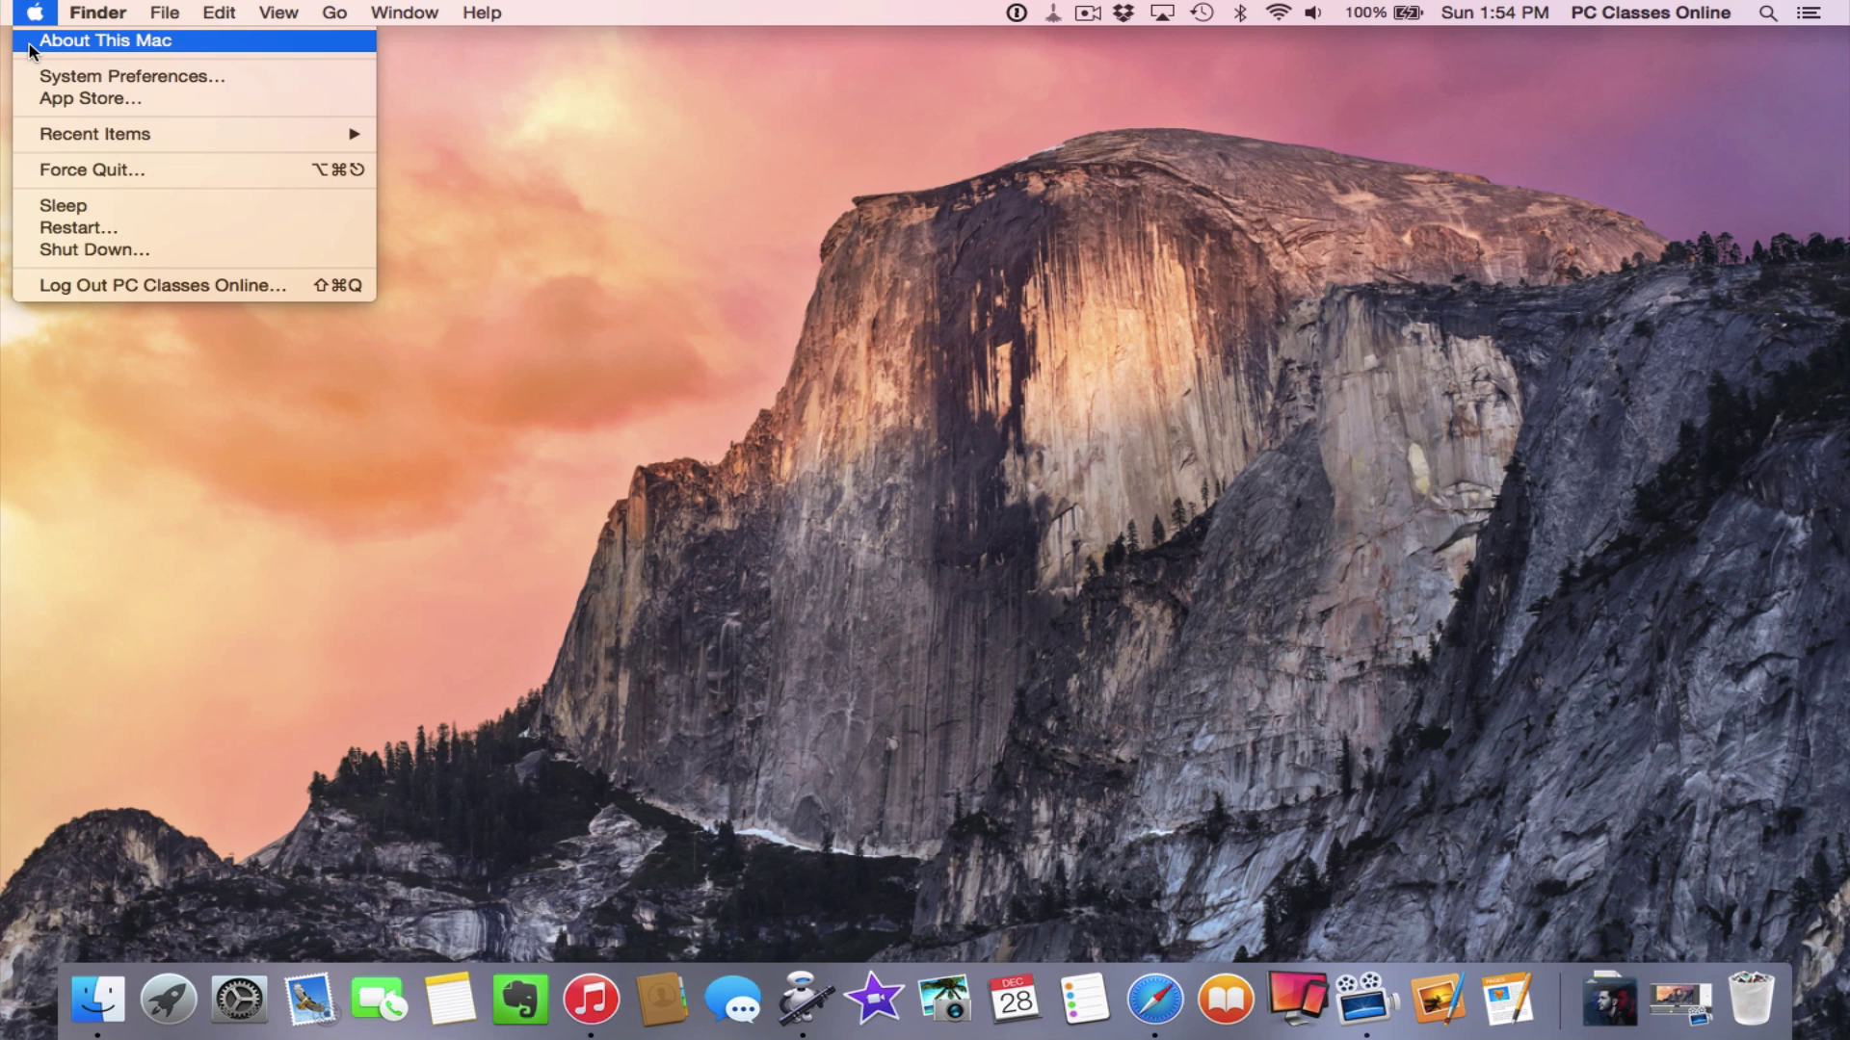
left_click(1015, 367)
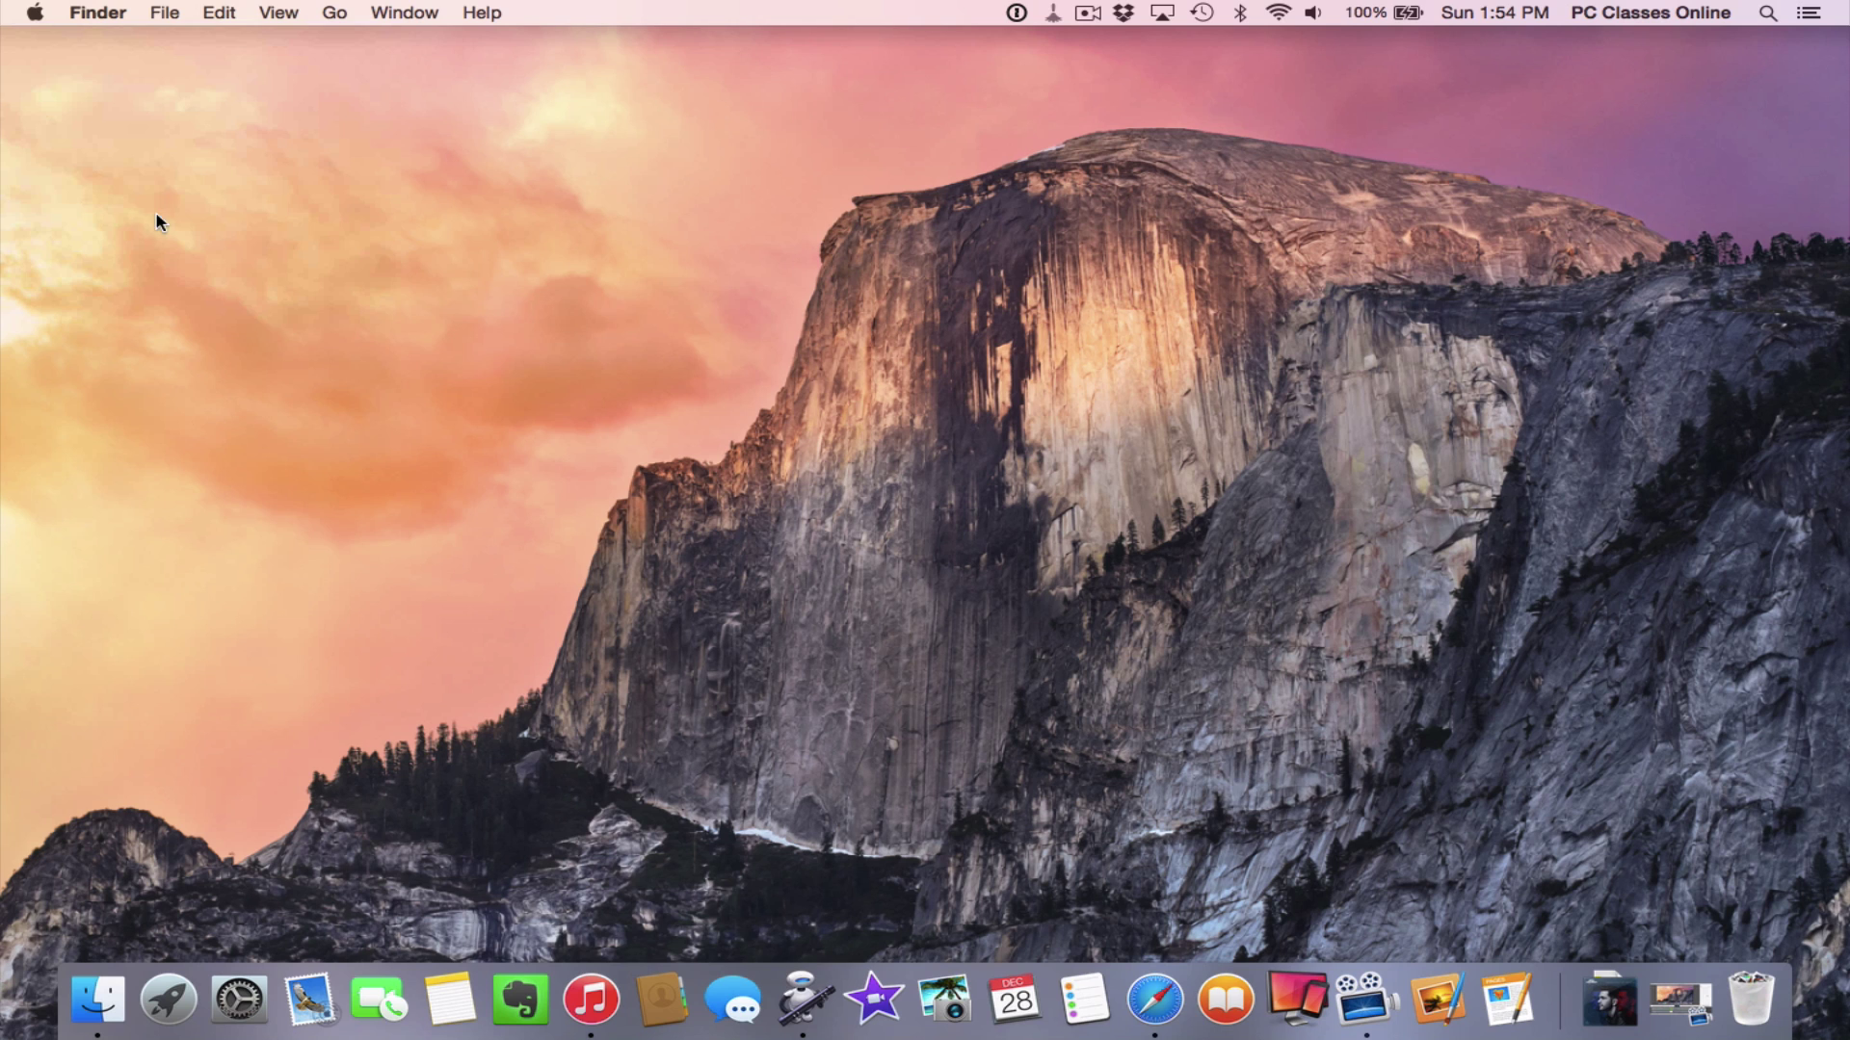
left_click(29, 18)
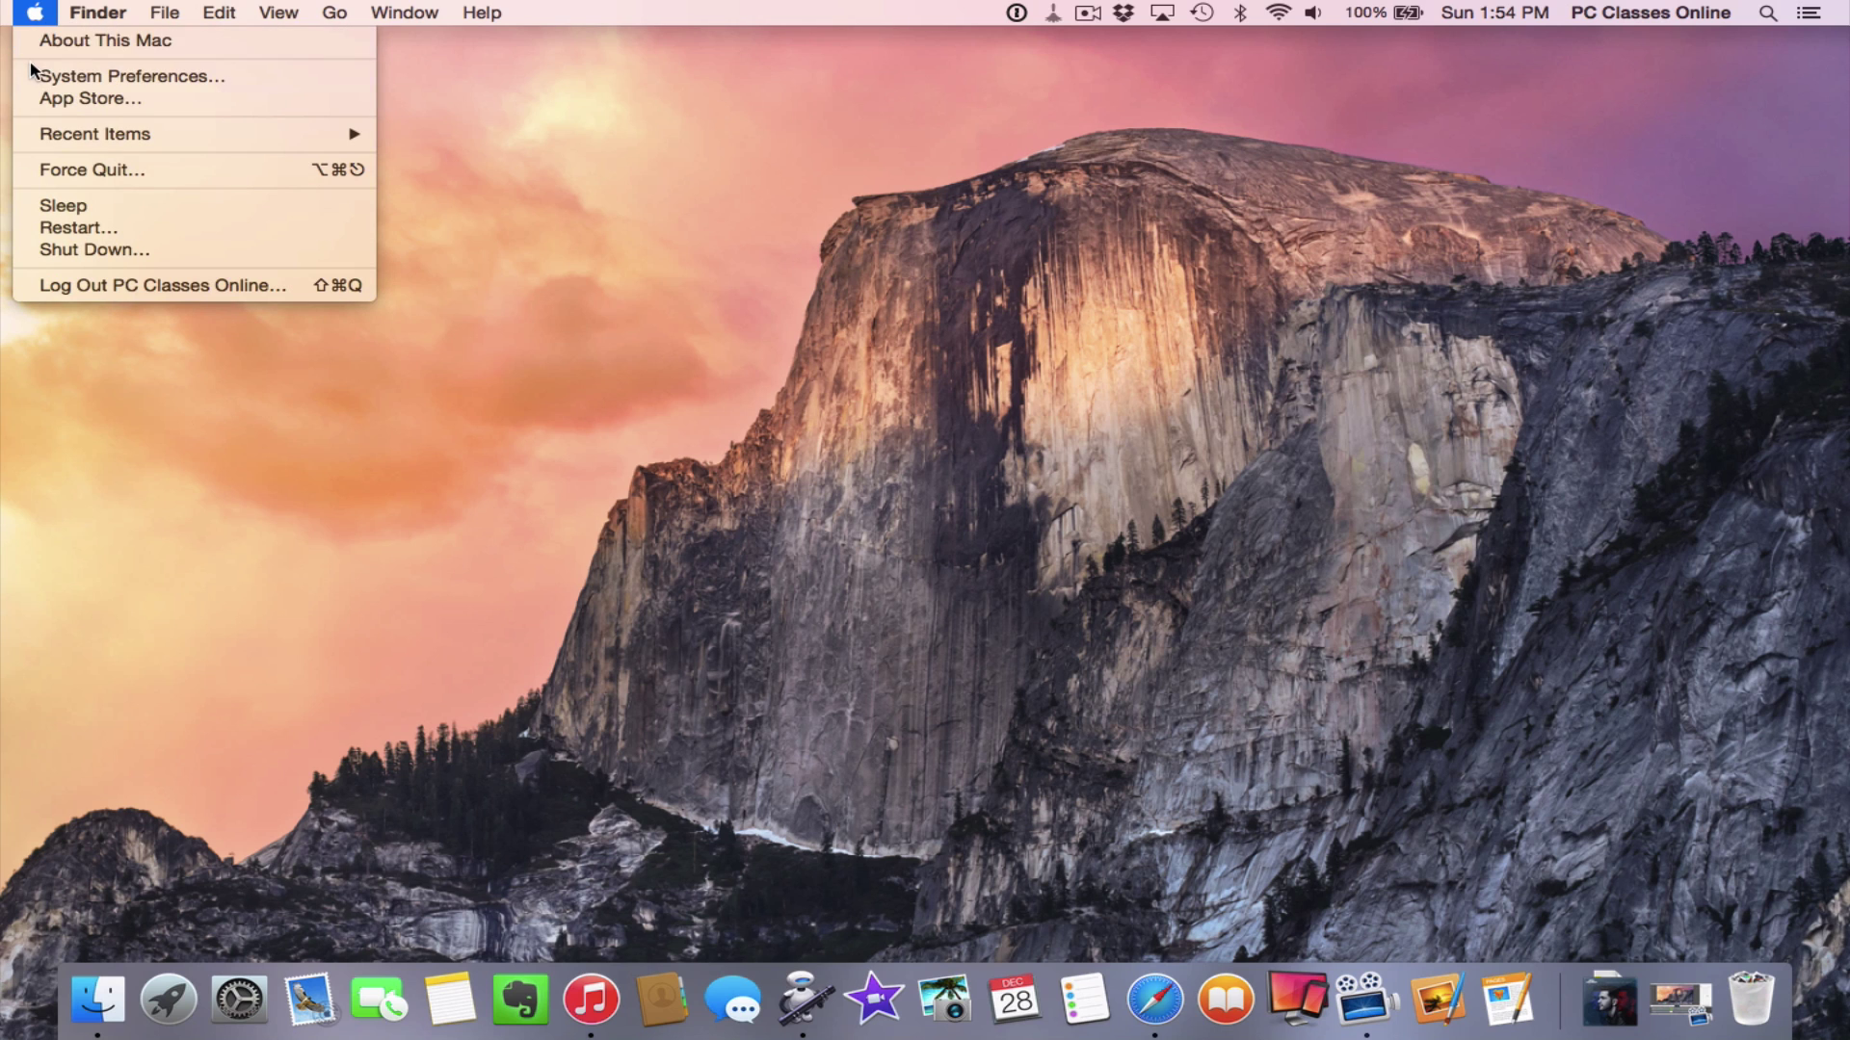
left_click(34, 76)
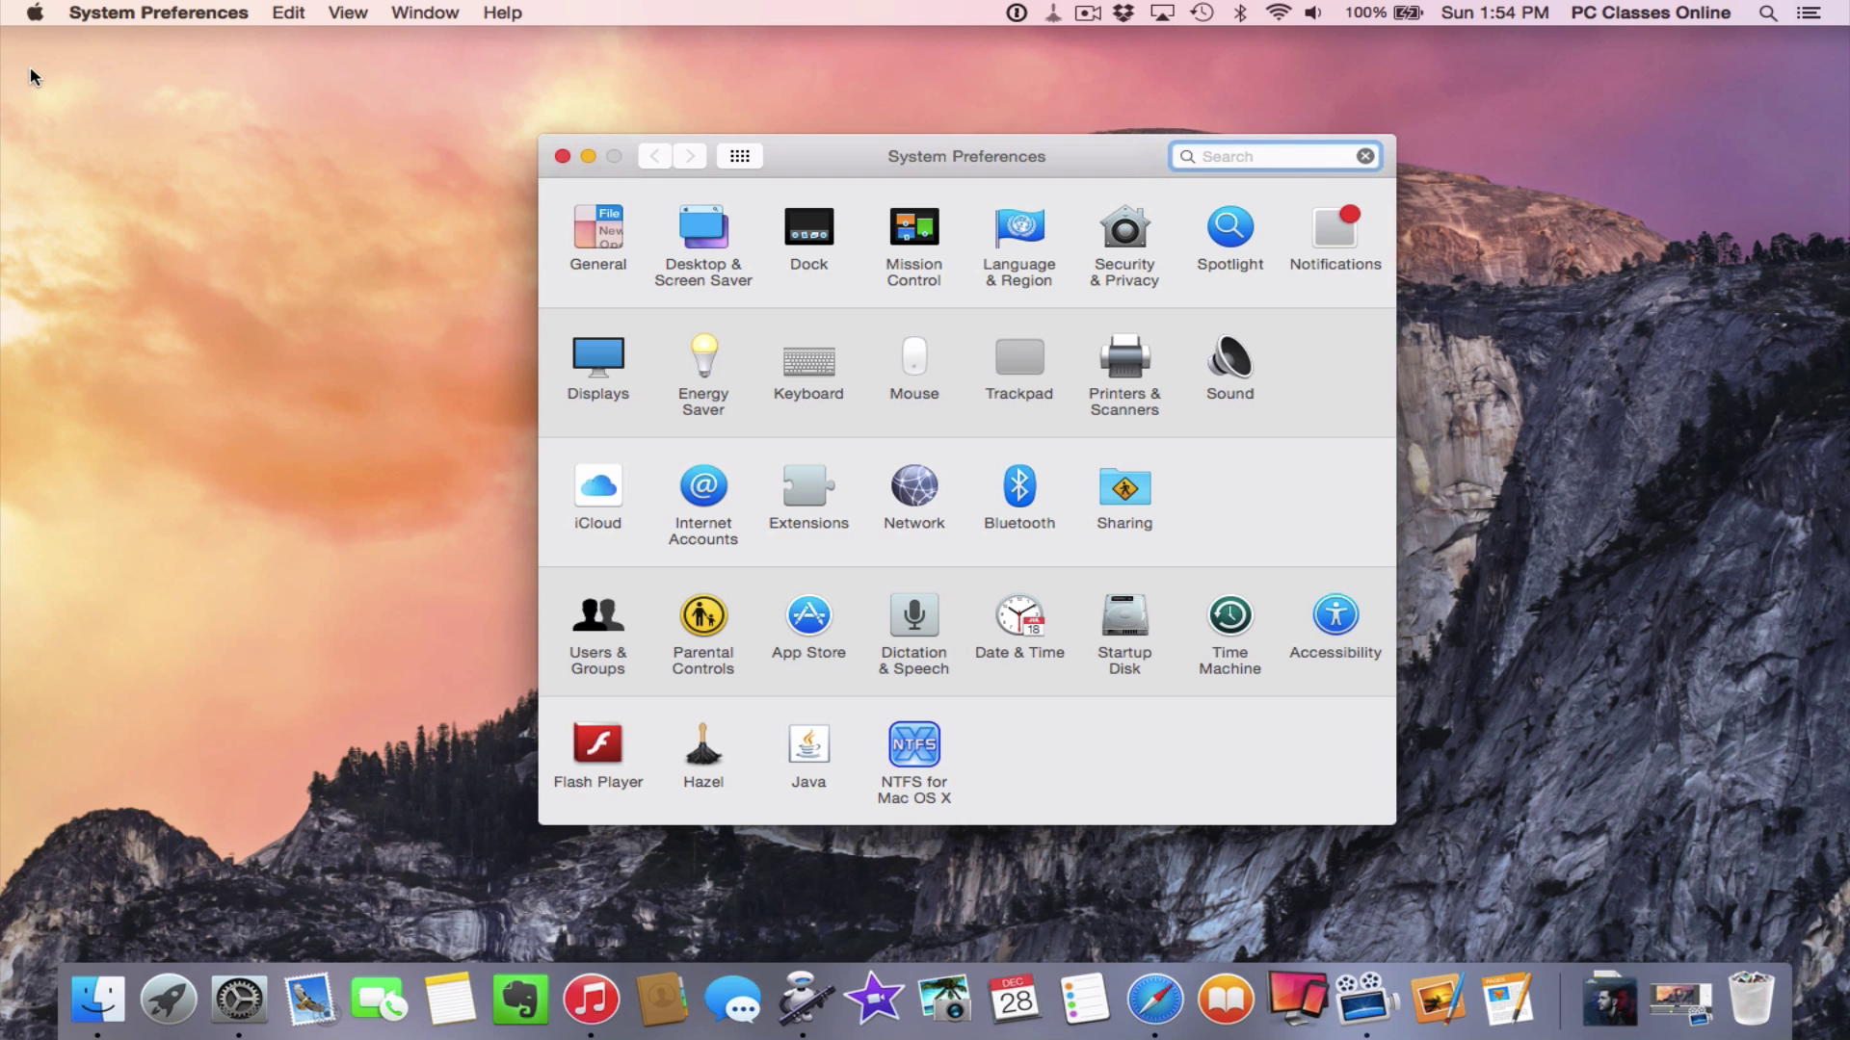
left_click(911, 621)
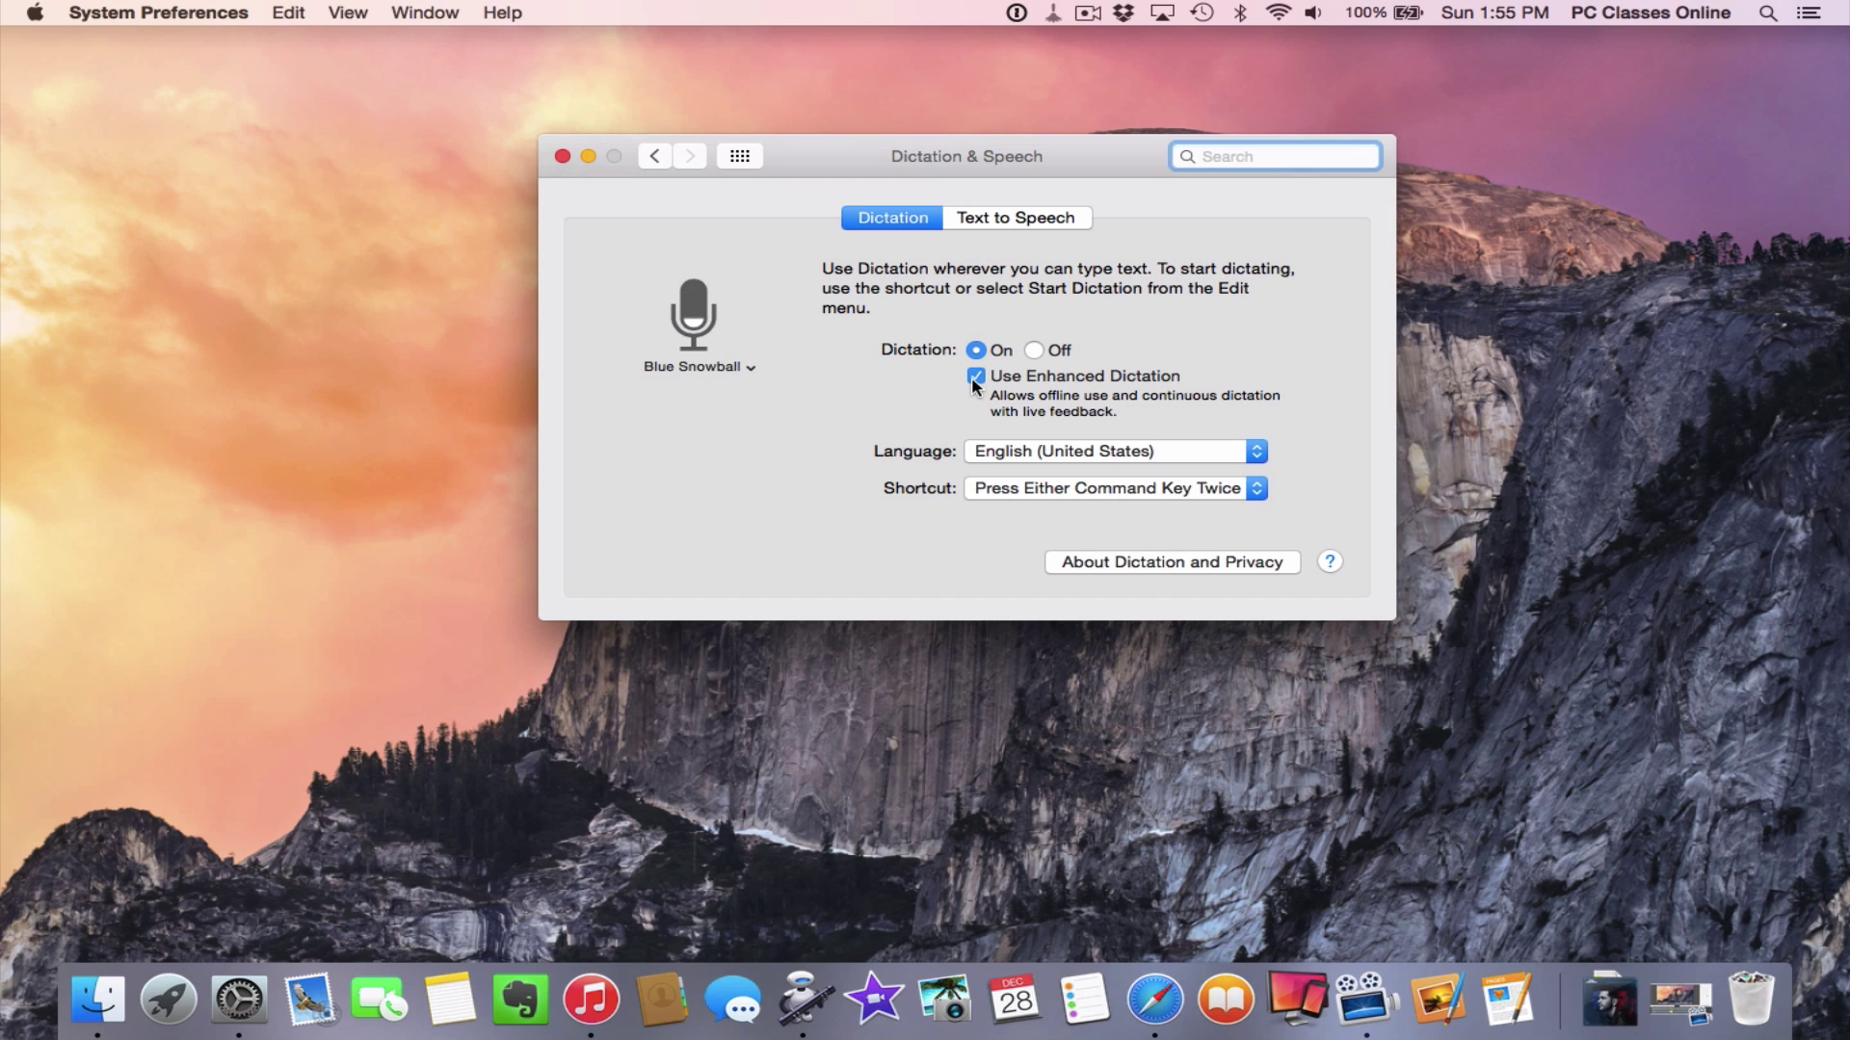
left_click(997, 499)
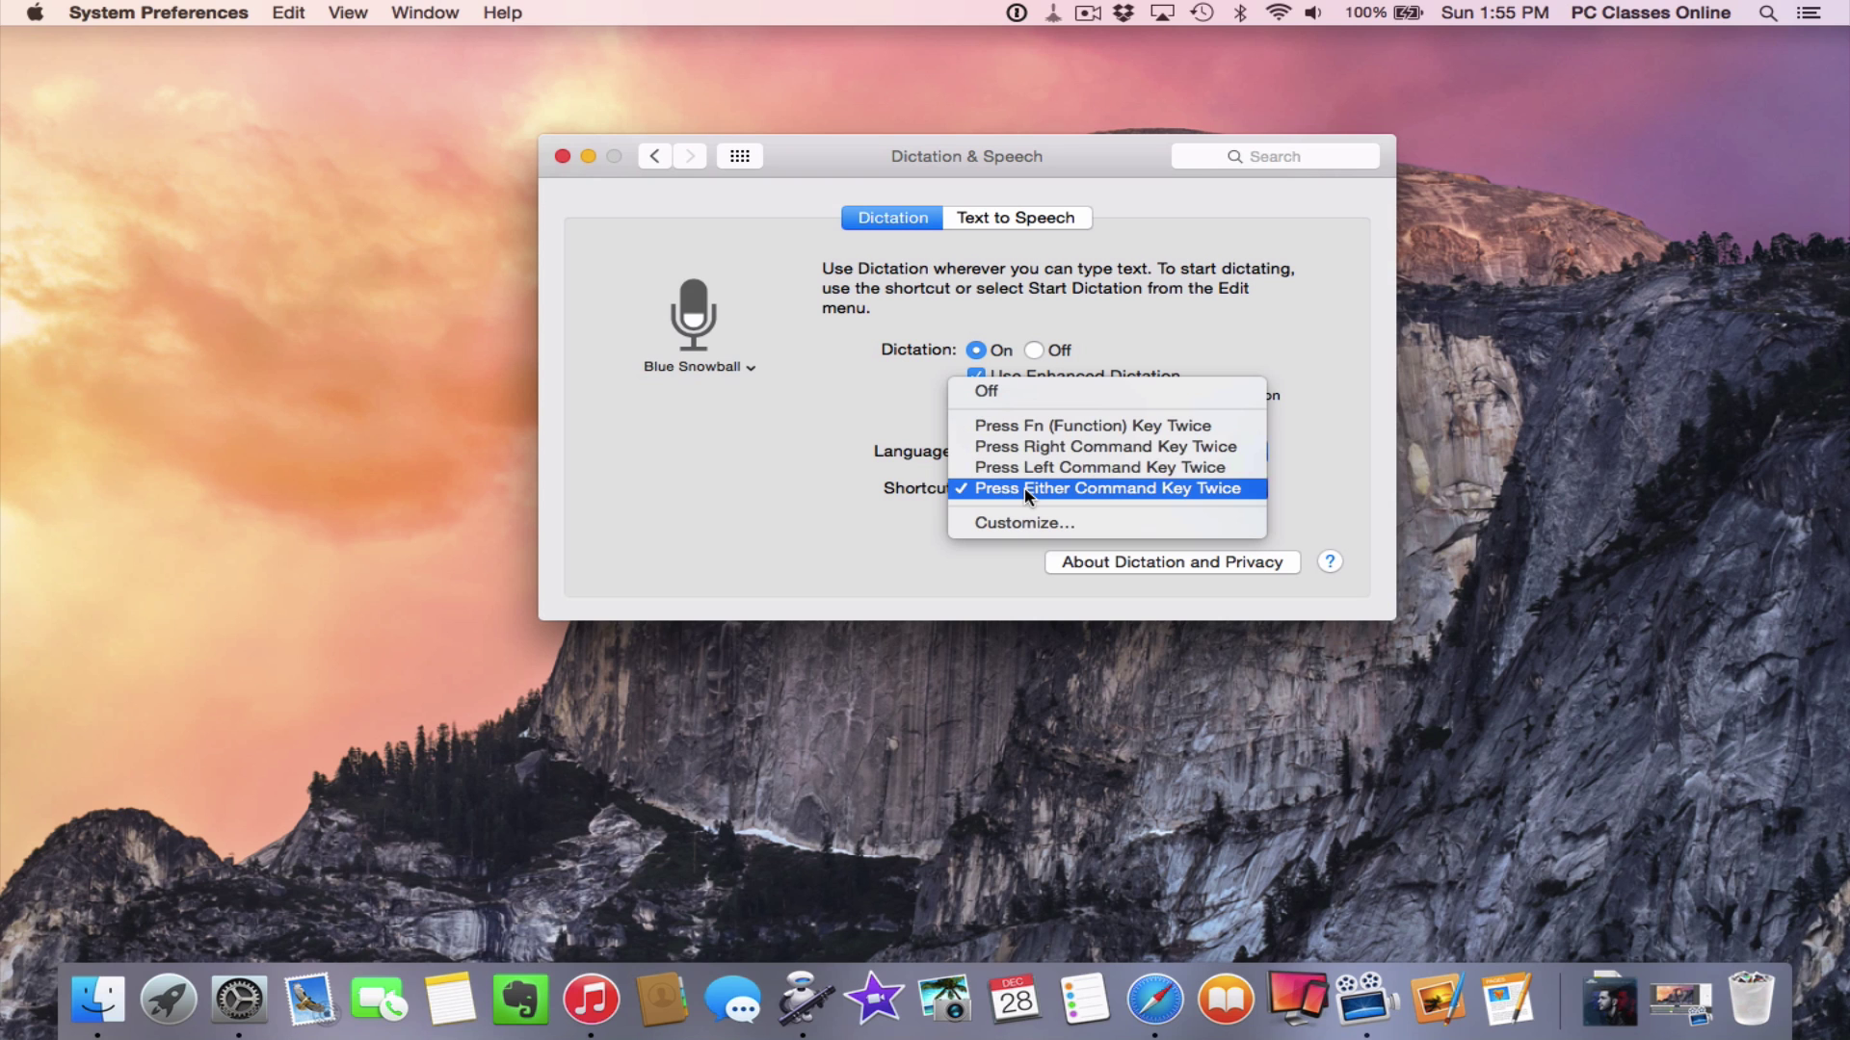
left_click(994, 497)
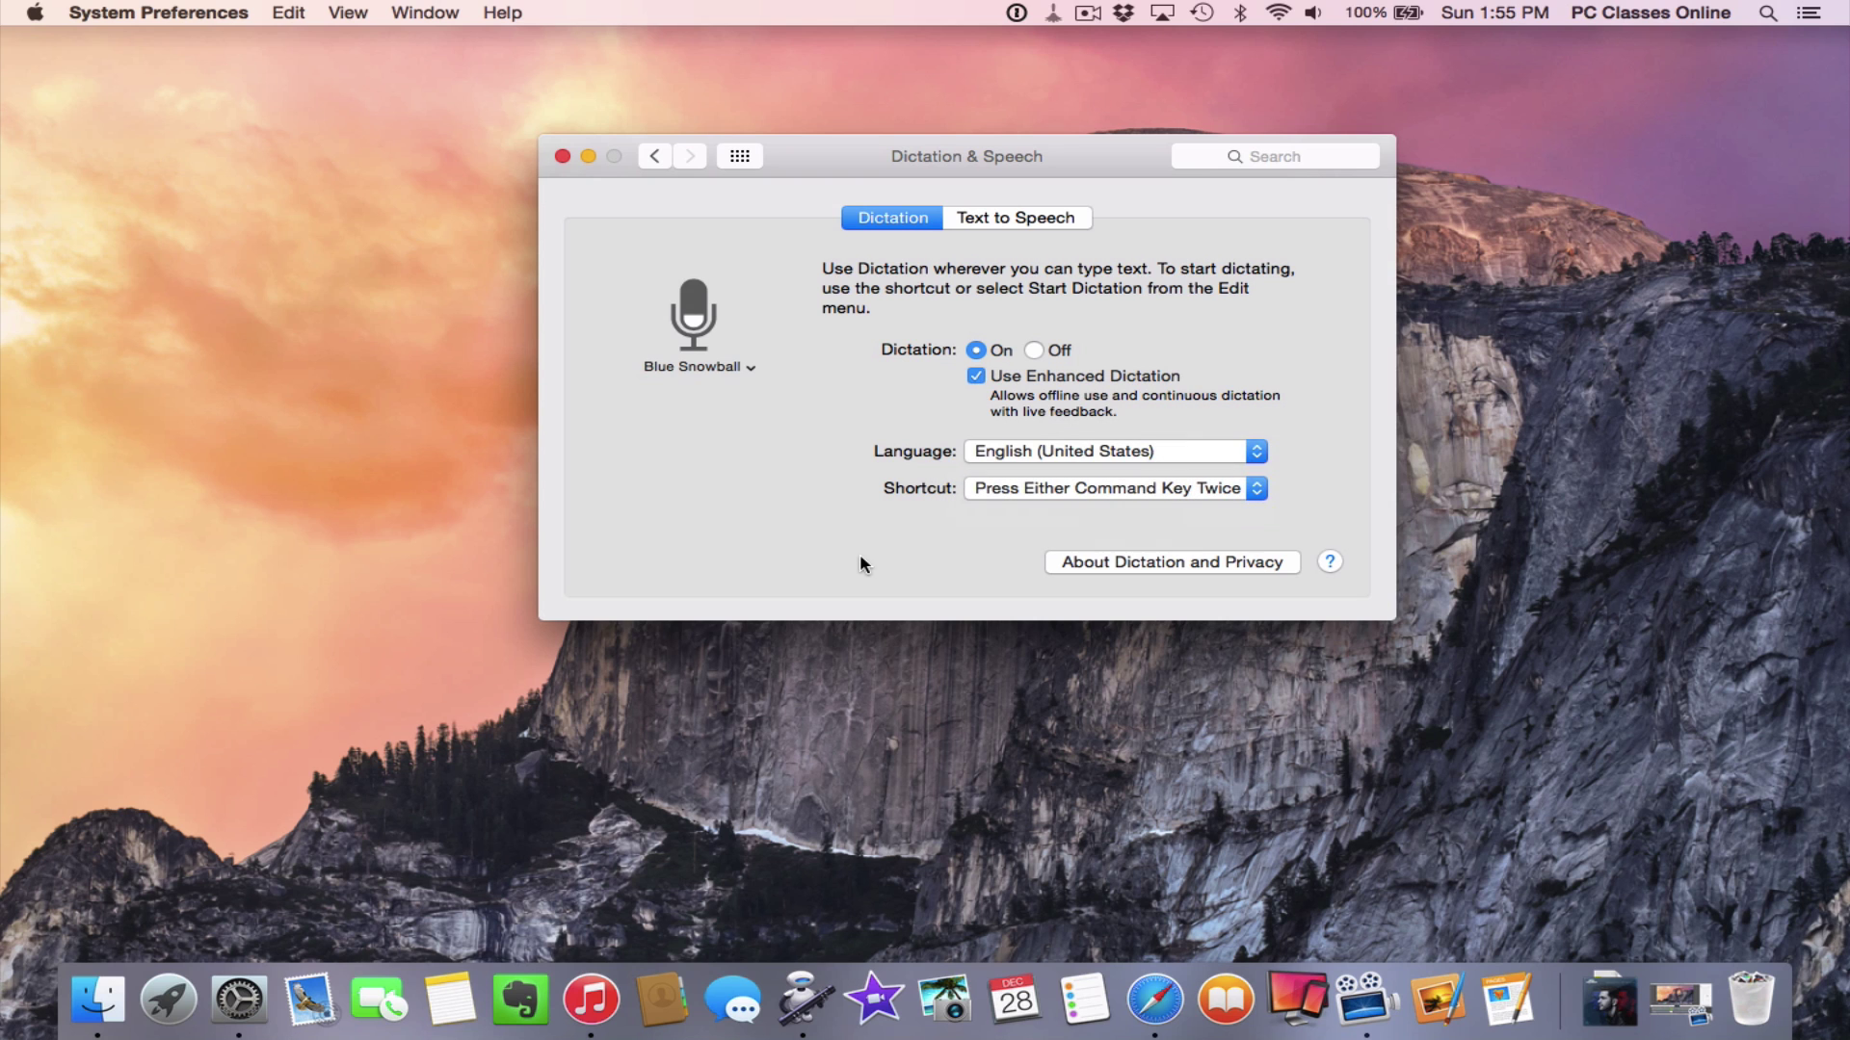
left_click(740, 157)
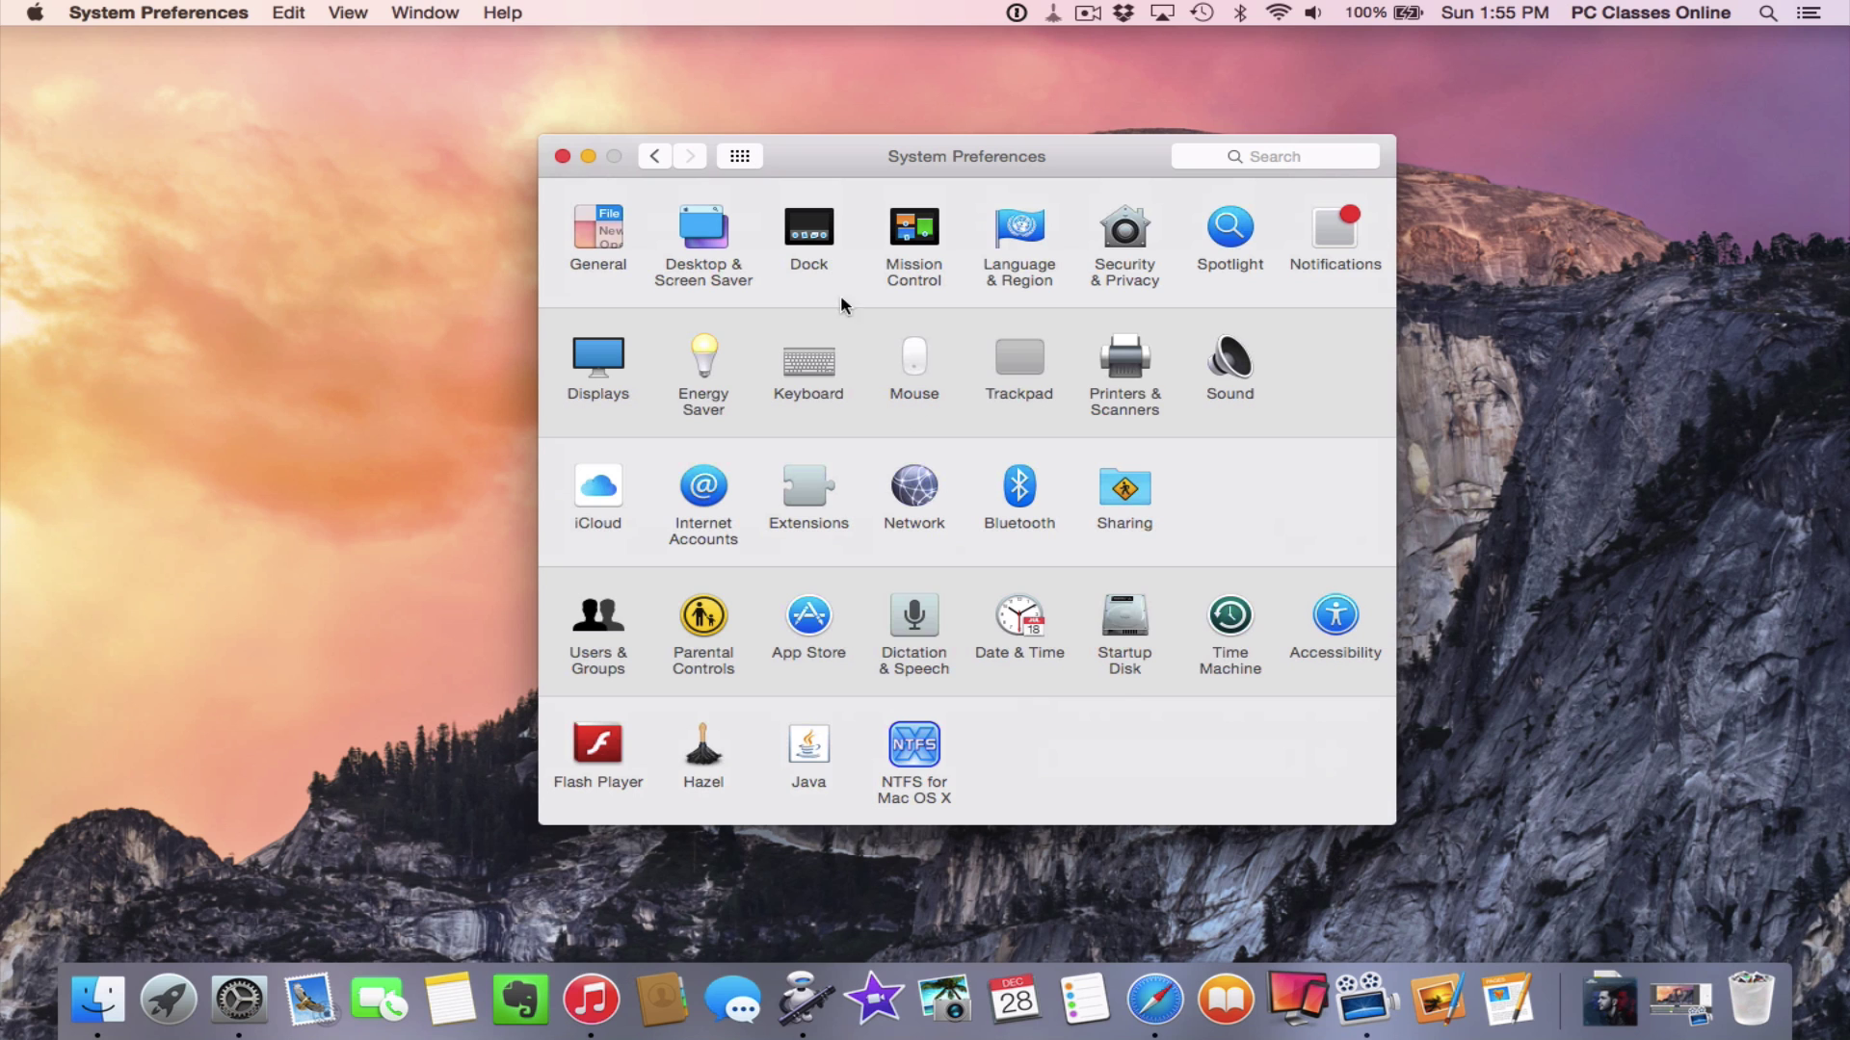
Go to Accessibility > Dictation and show the Dictation Commands list
left_click(1335, 615)
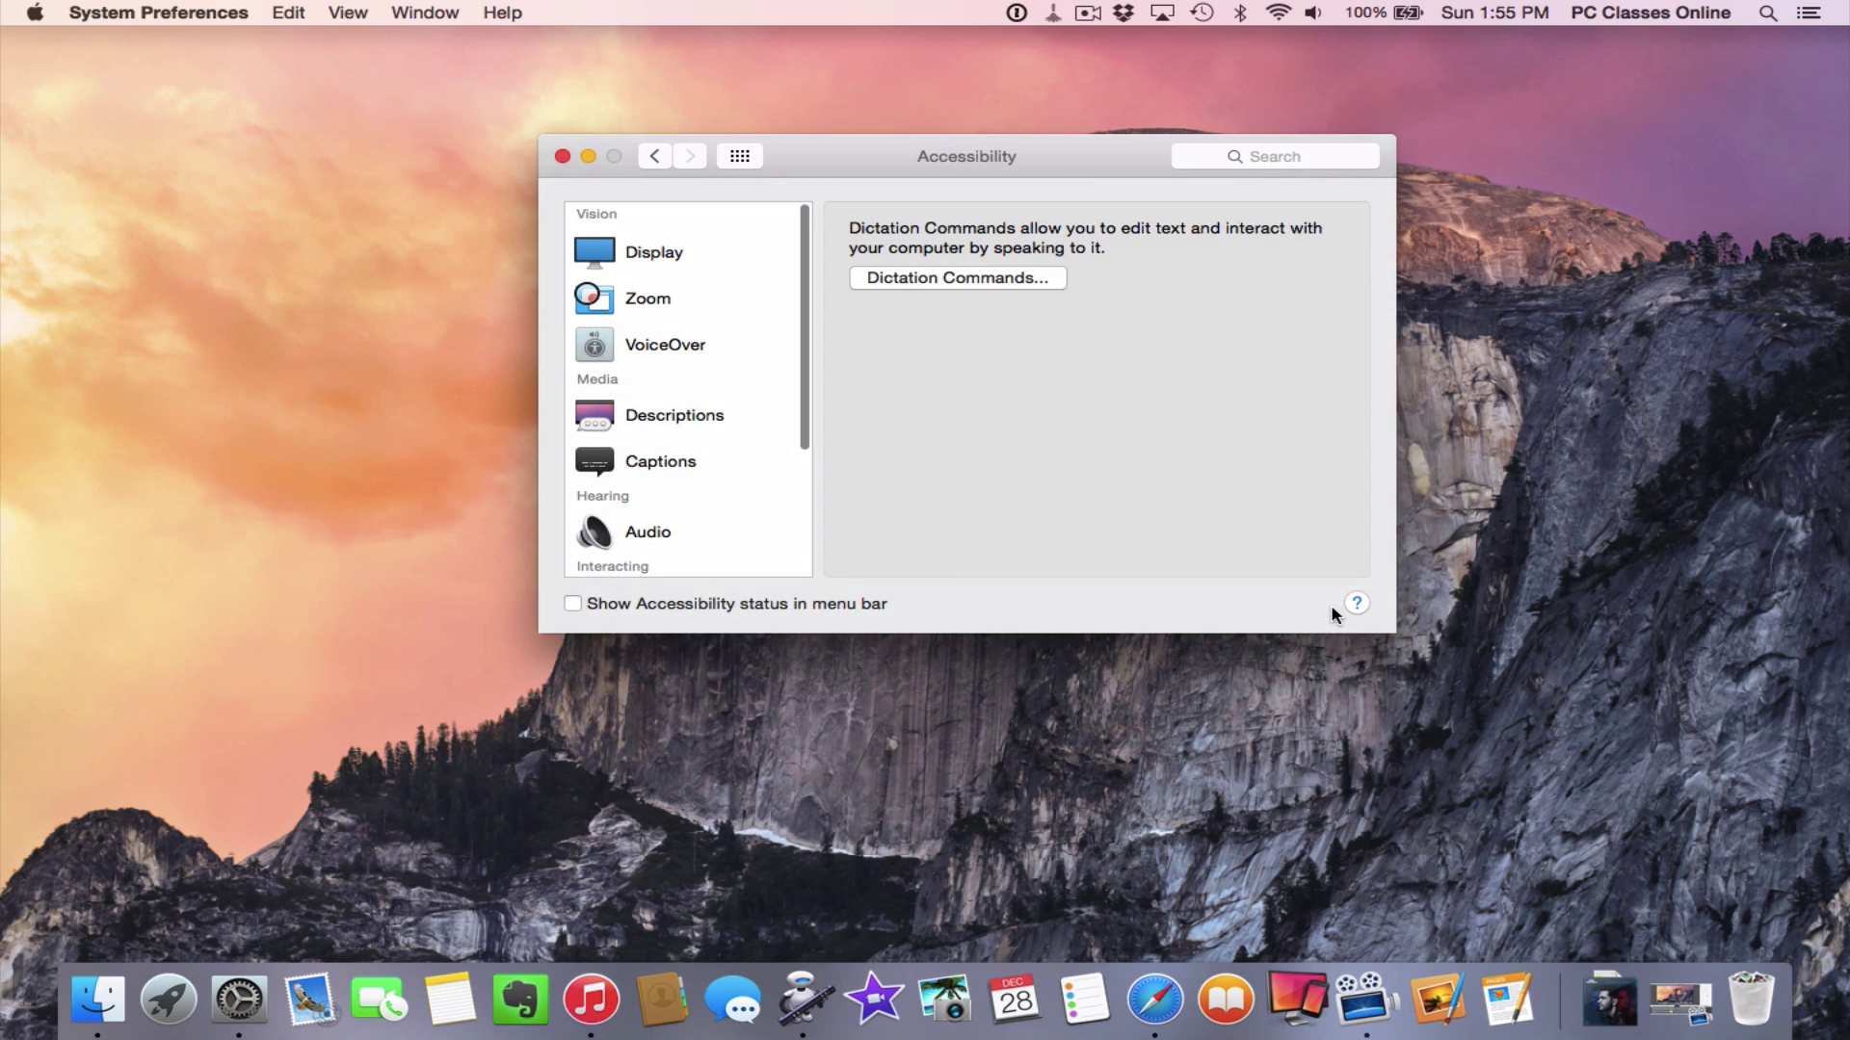
scroll(703, 353, "down", 4)
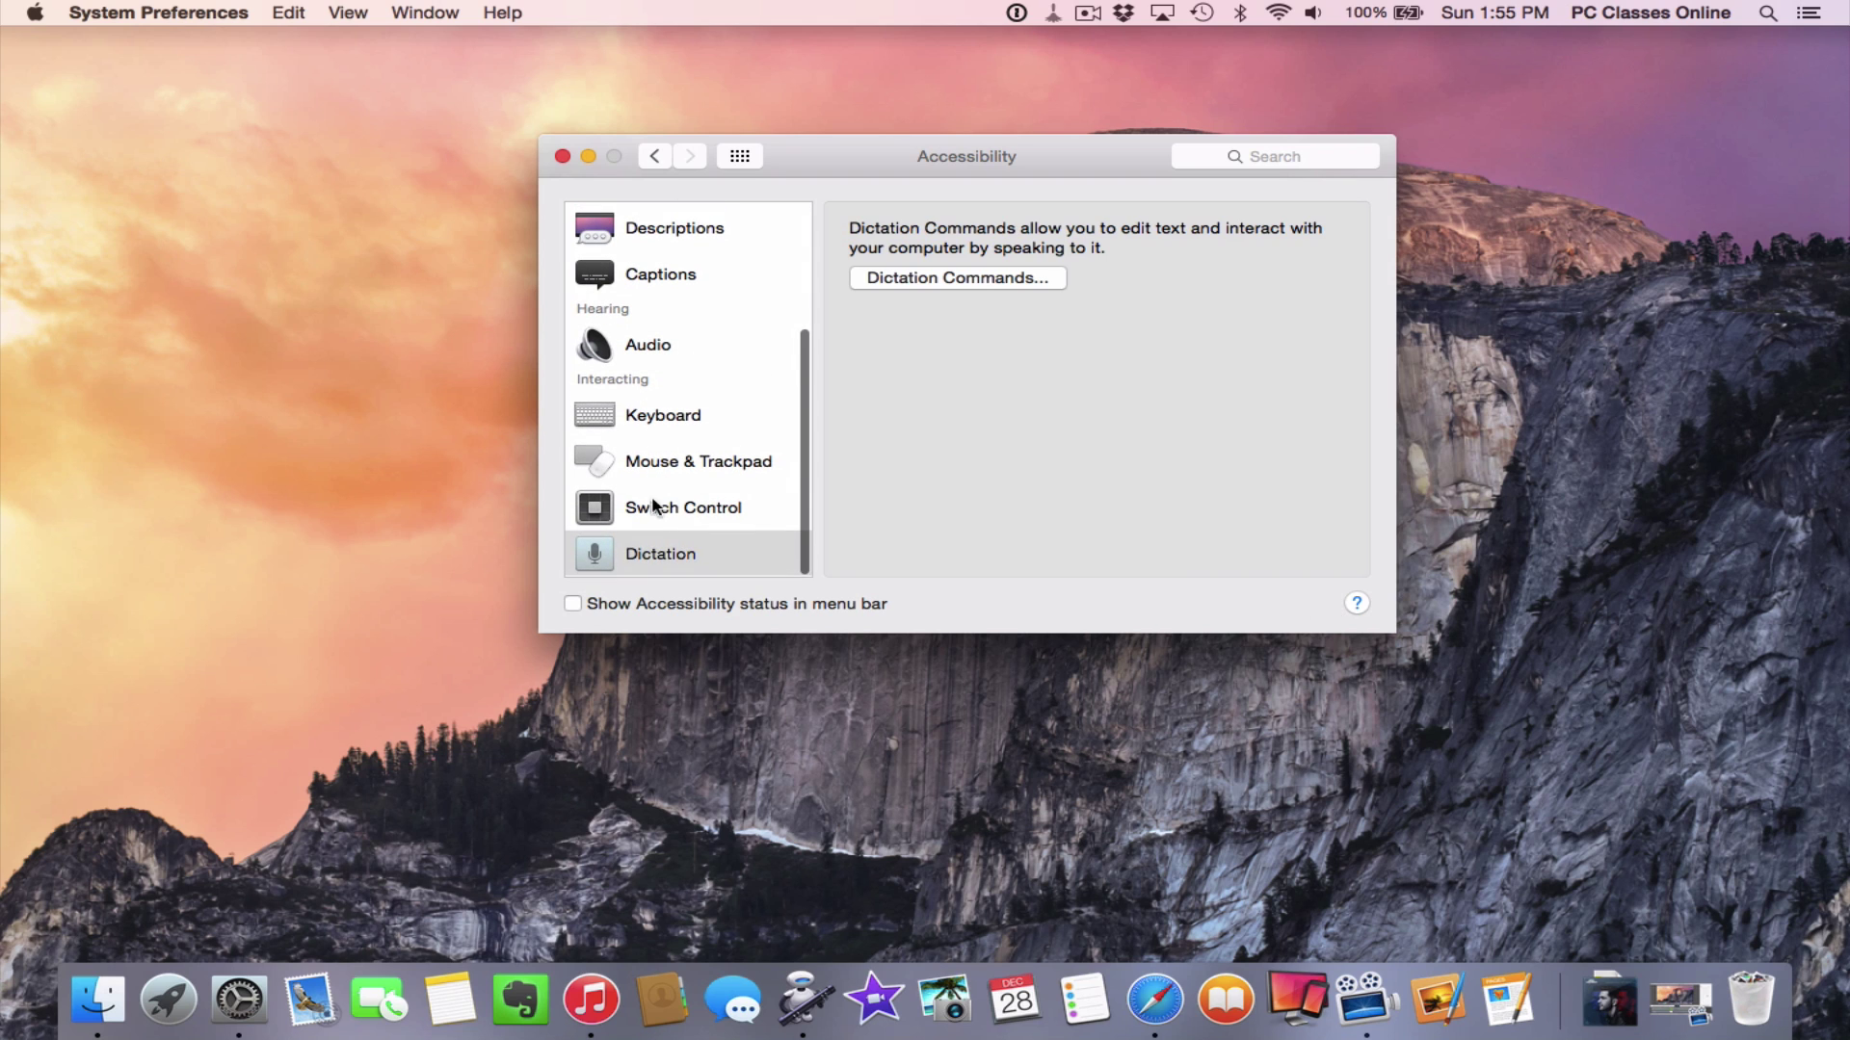
left_click(711, 561)
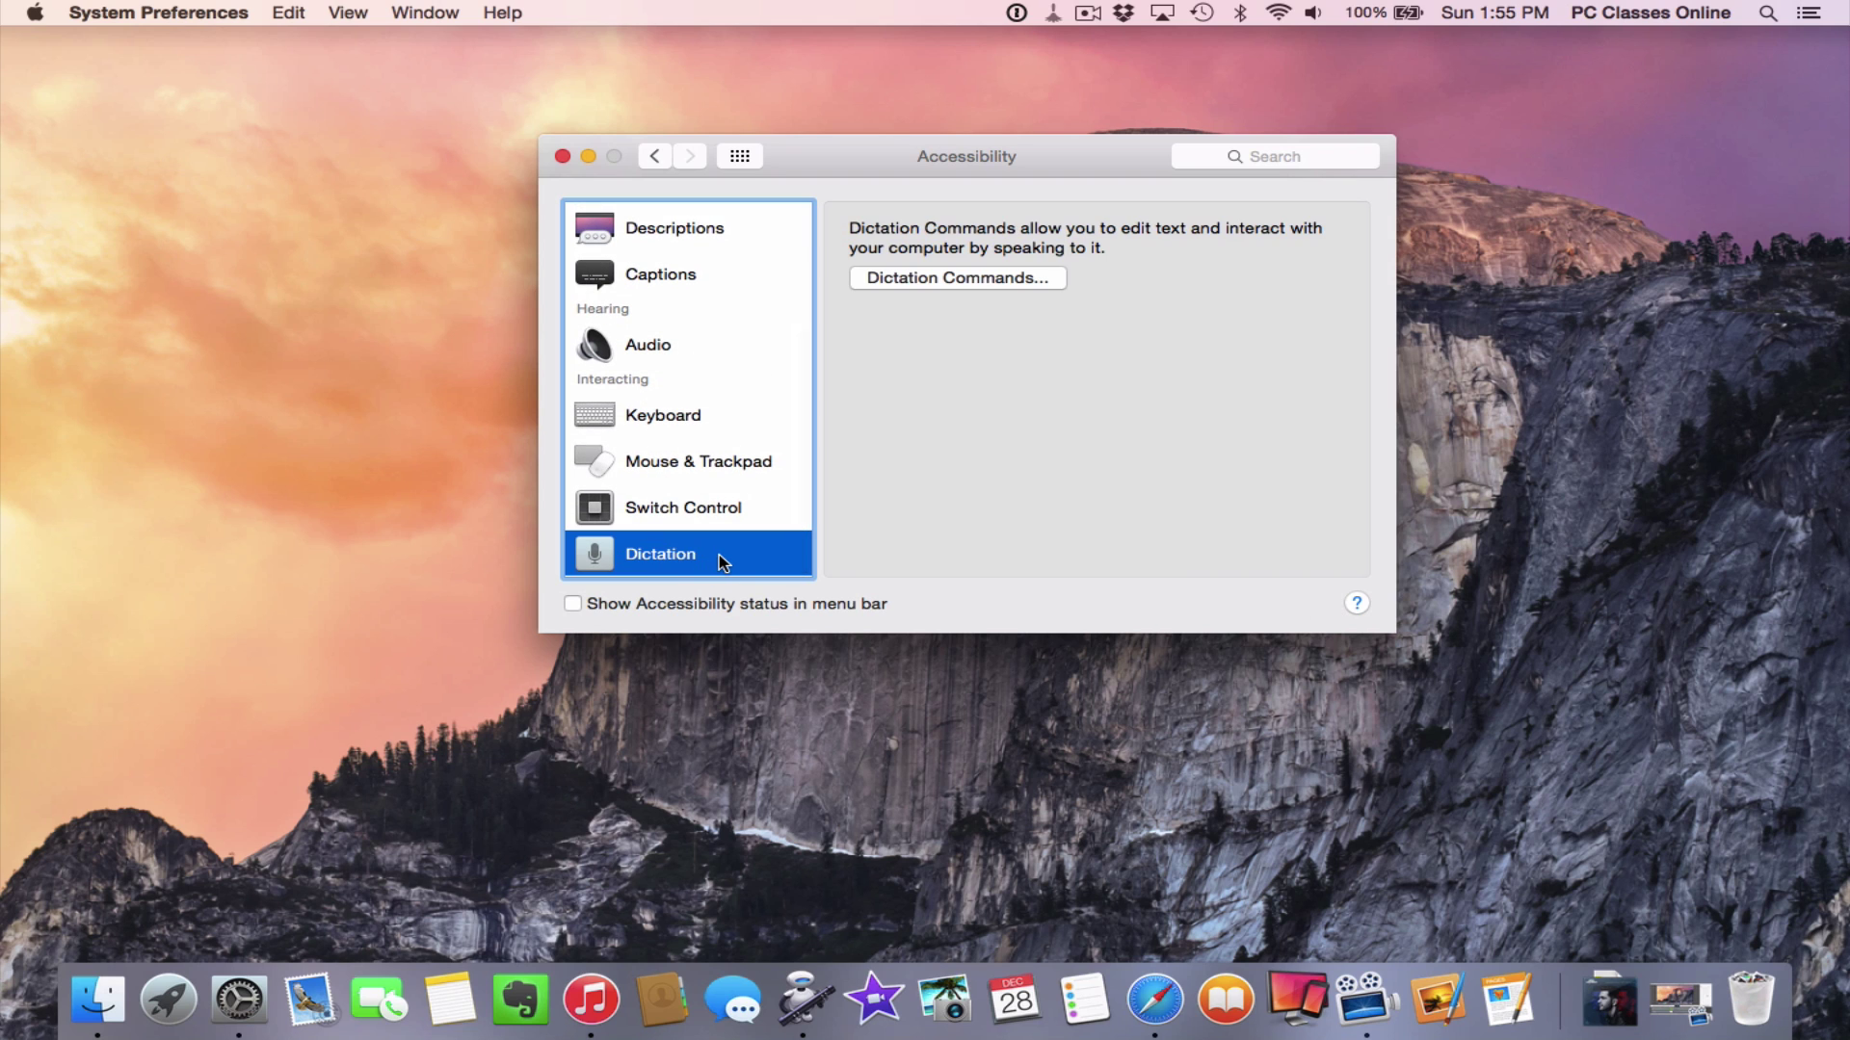
left_click(905, 277)
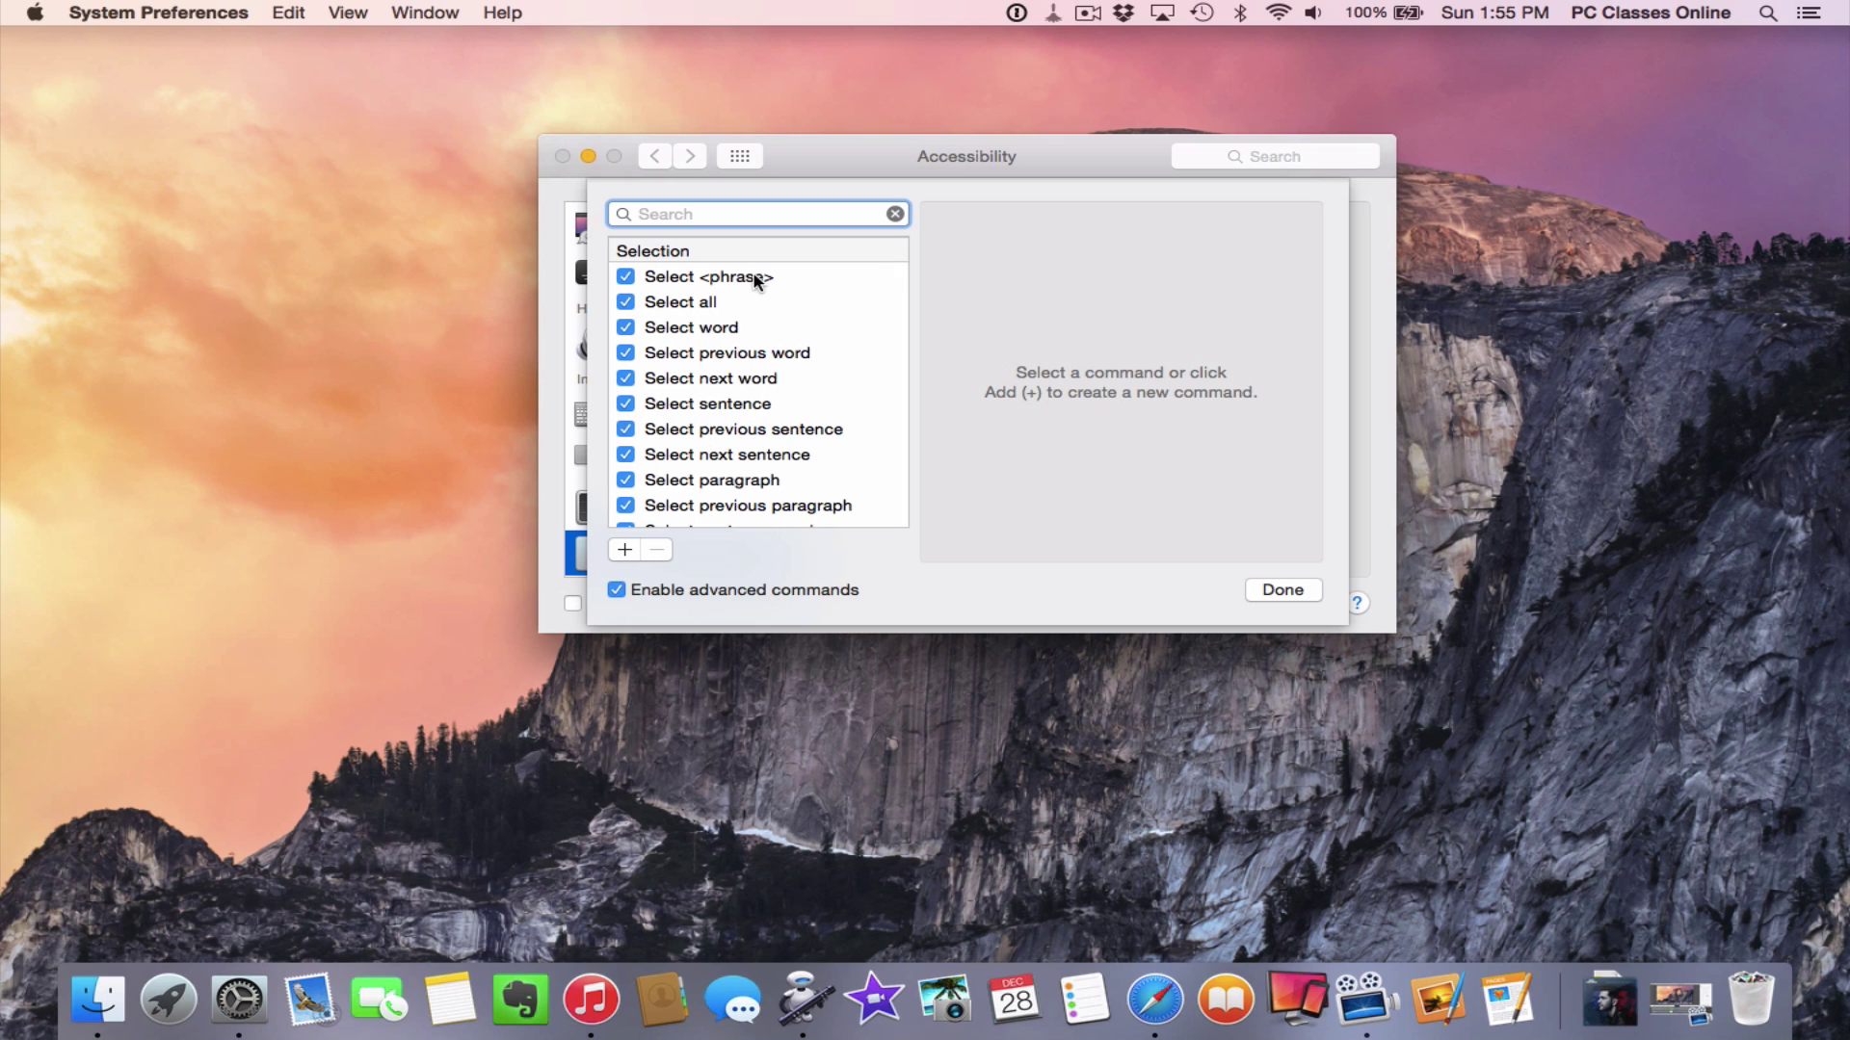
Scroll through the built-in dictation commands, then add a new user command with +
scroll(755, 278, "down", 4)
scroll(756, 278, "down", 5)
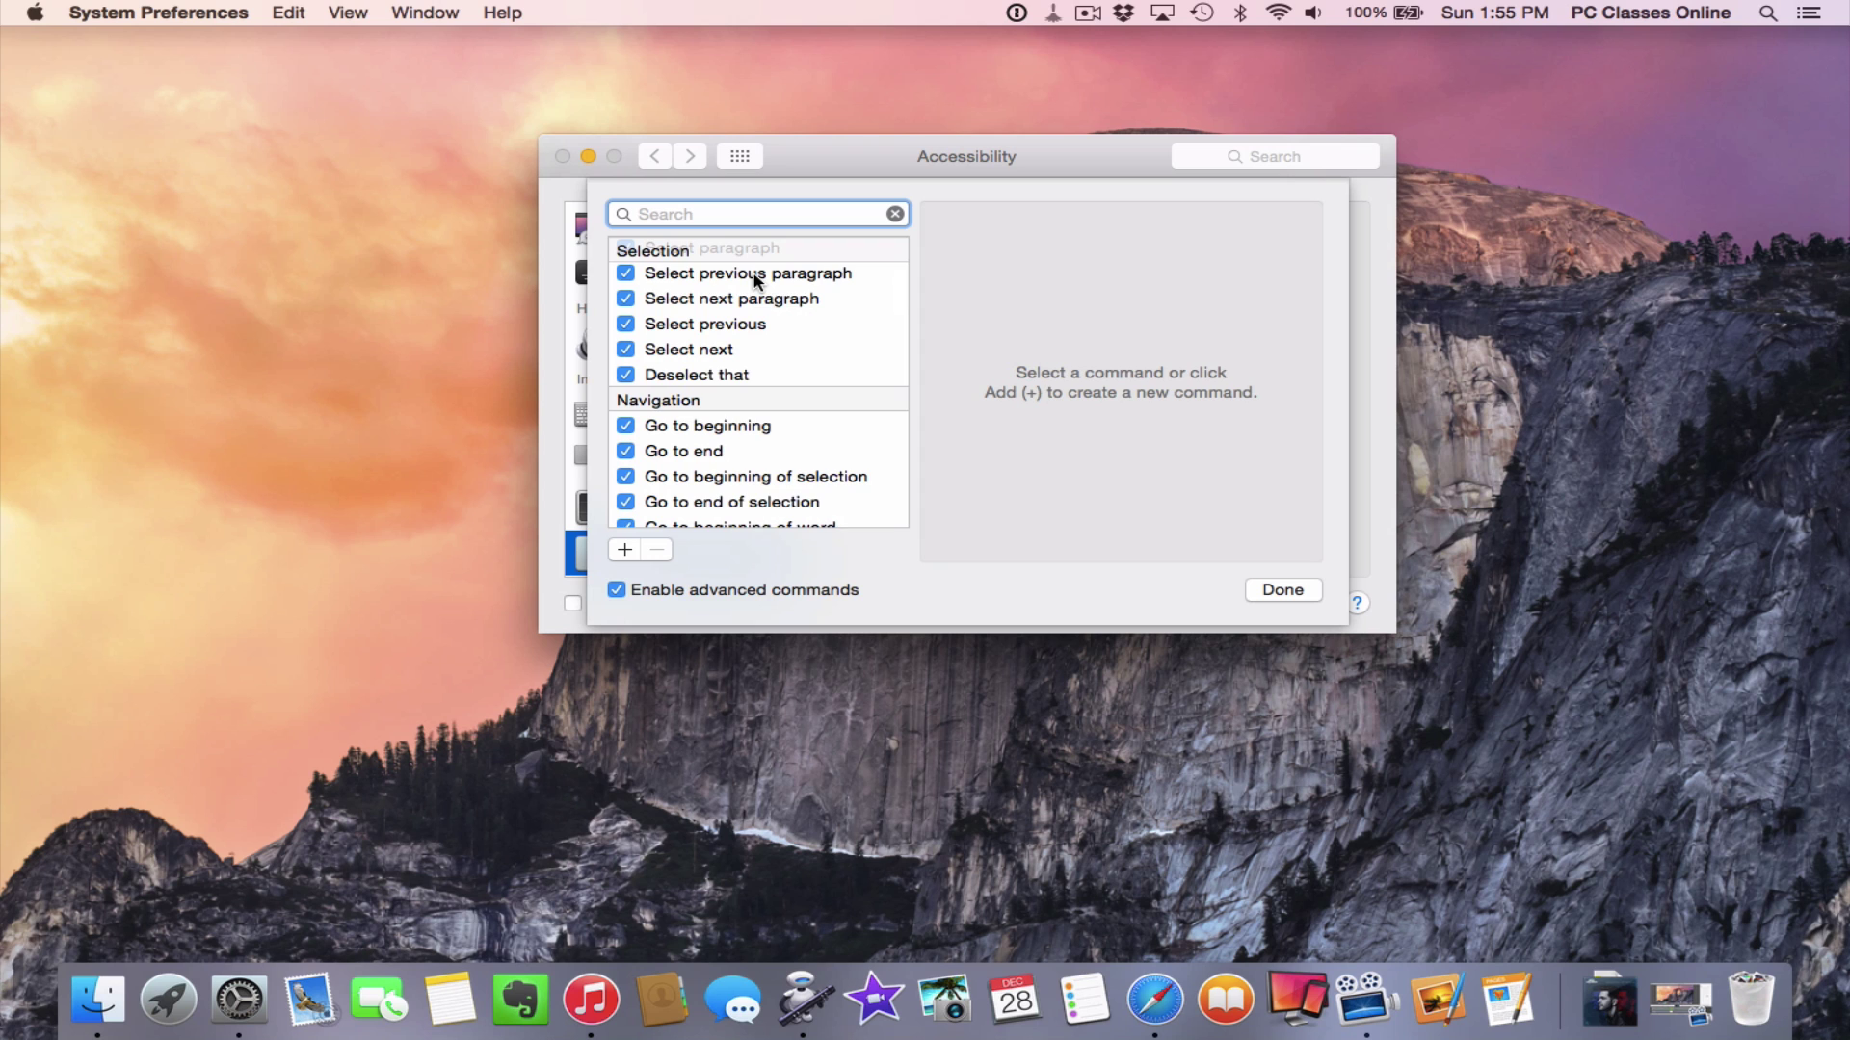
scroll(755, 278, "down", 5)
scroll(755, 278, "down", 4)
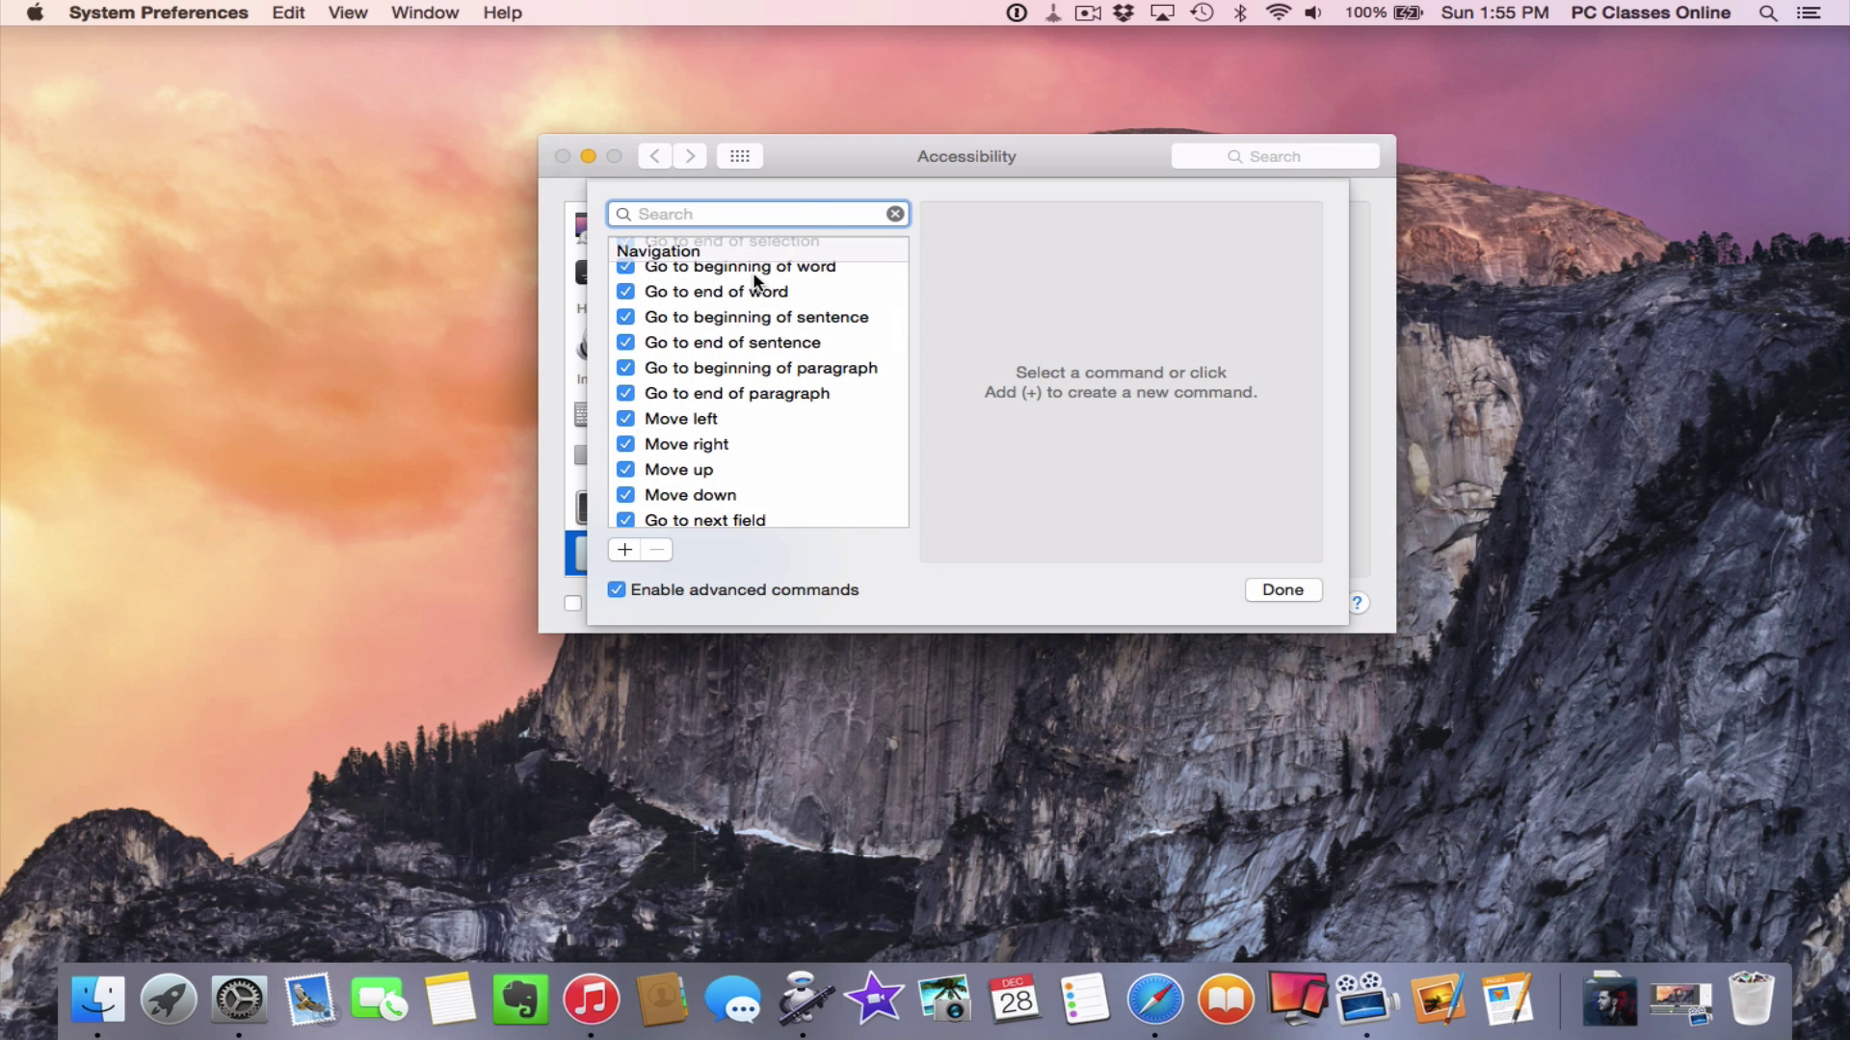
scroll(756, 278, "down", 8)
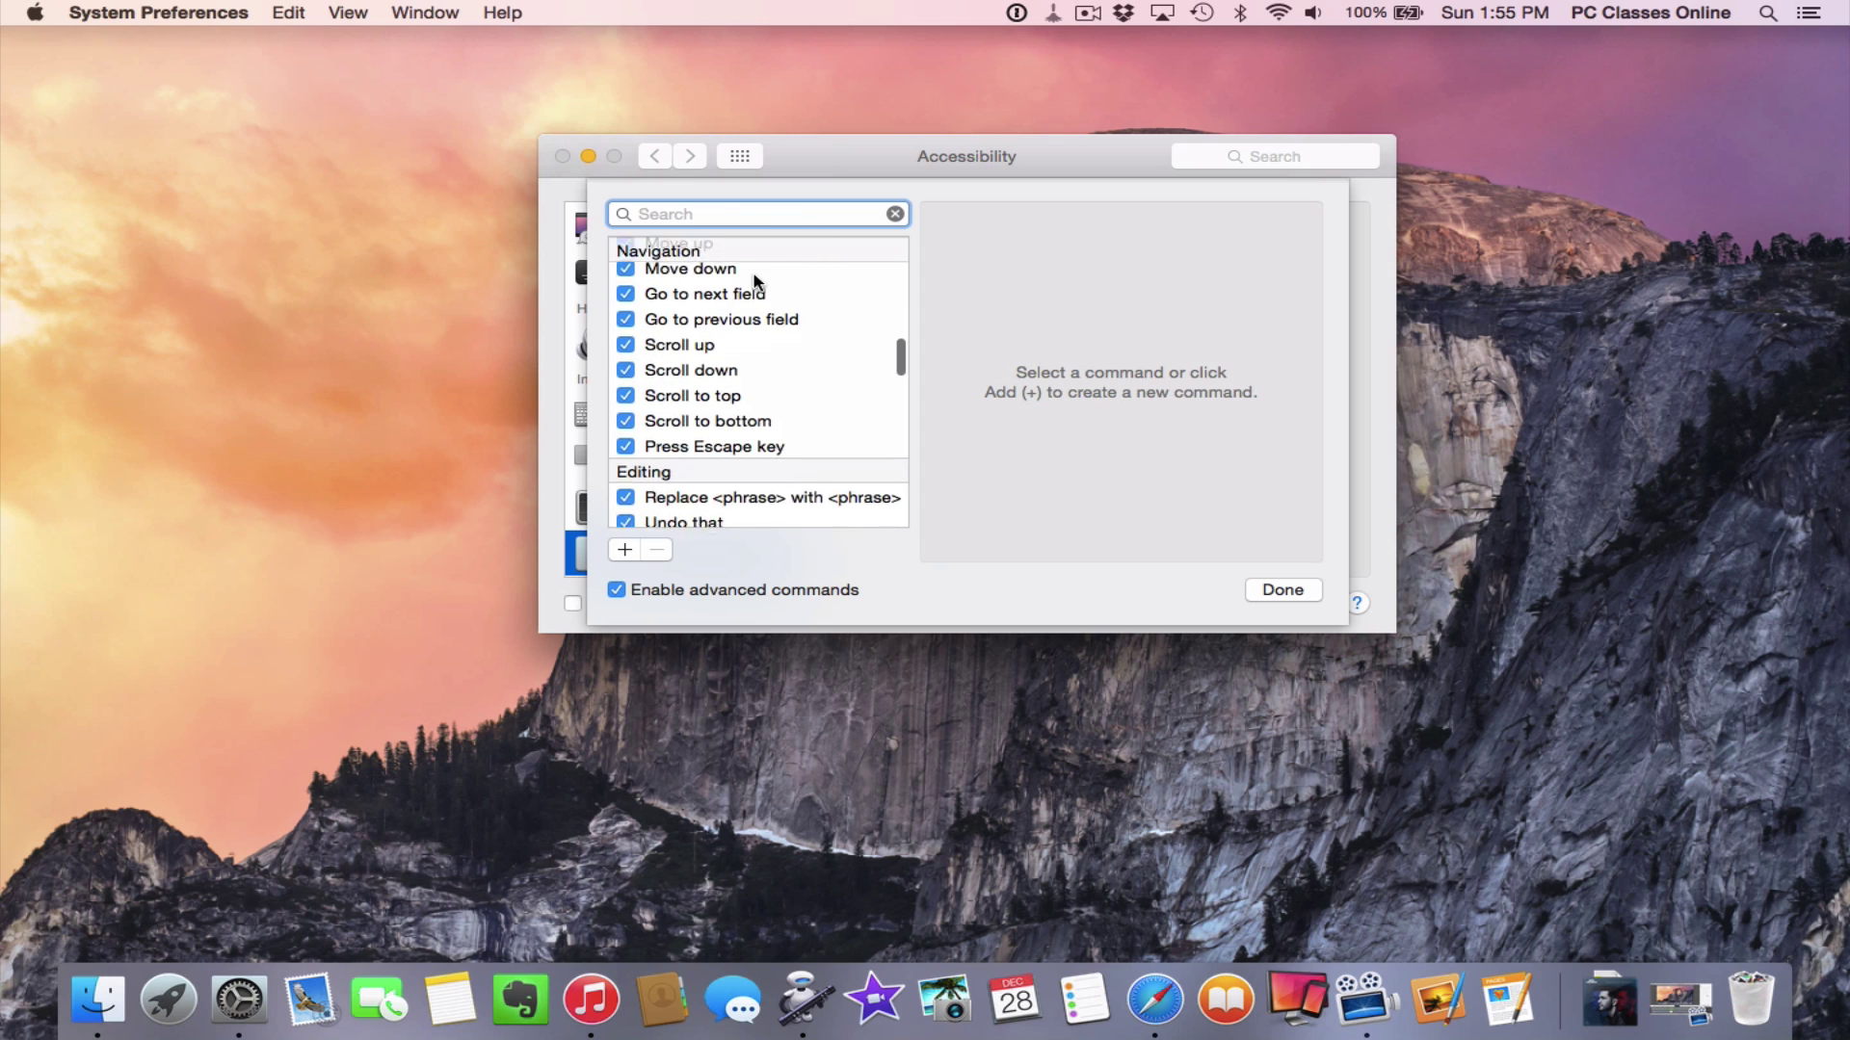
scroll(756, 279, "down", 5)
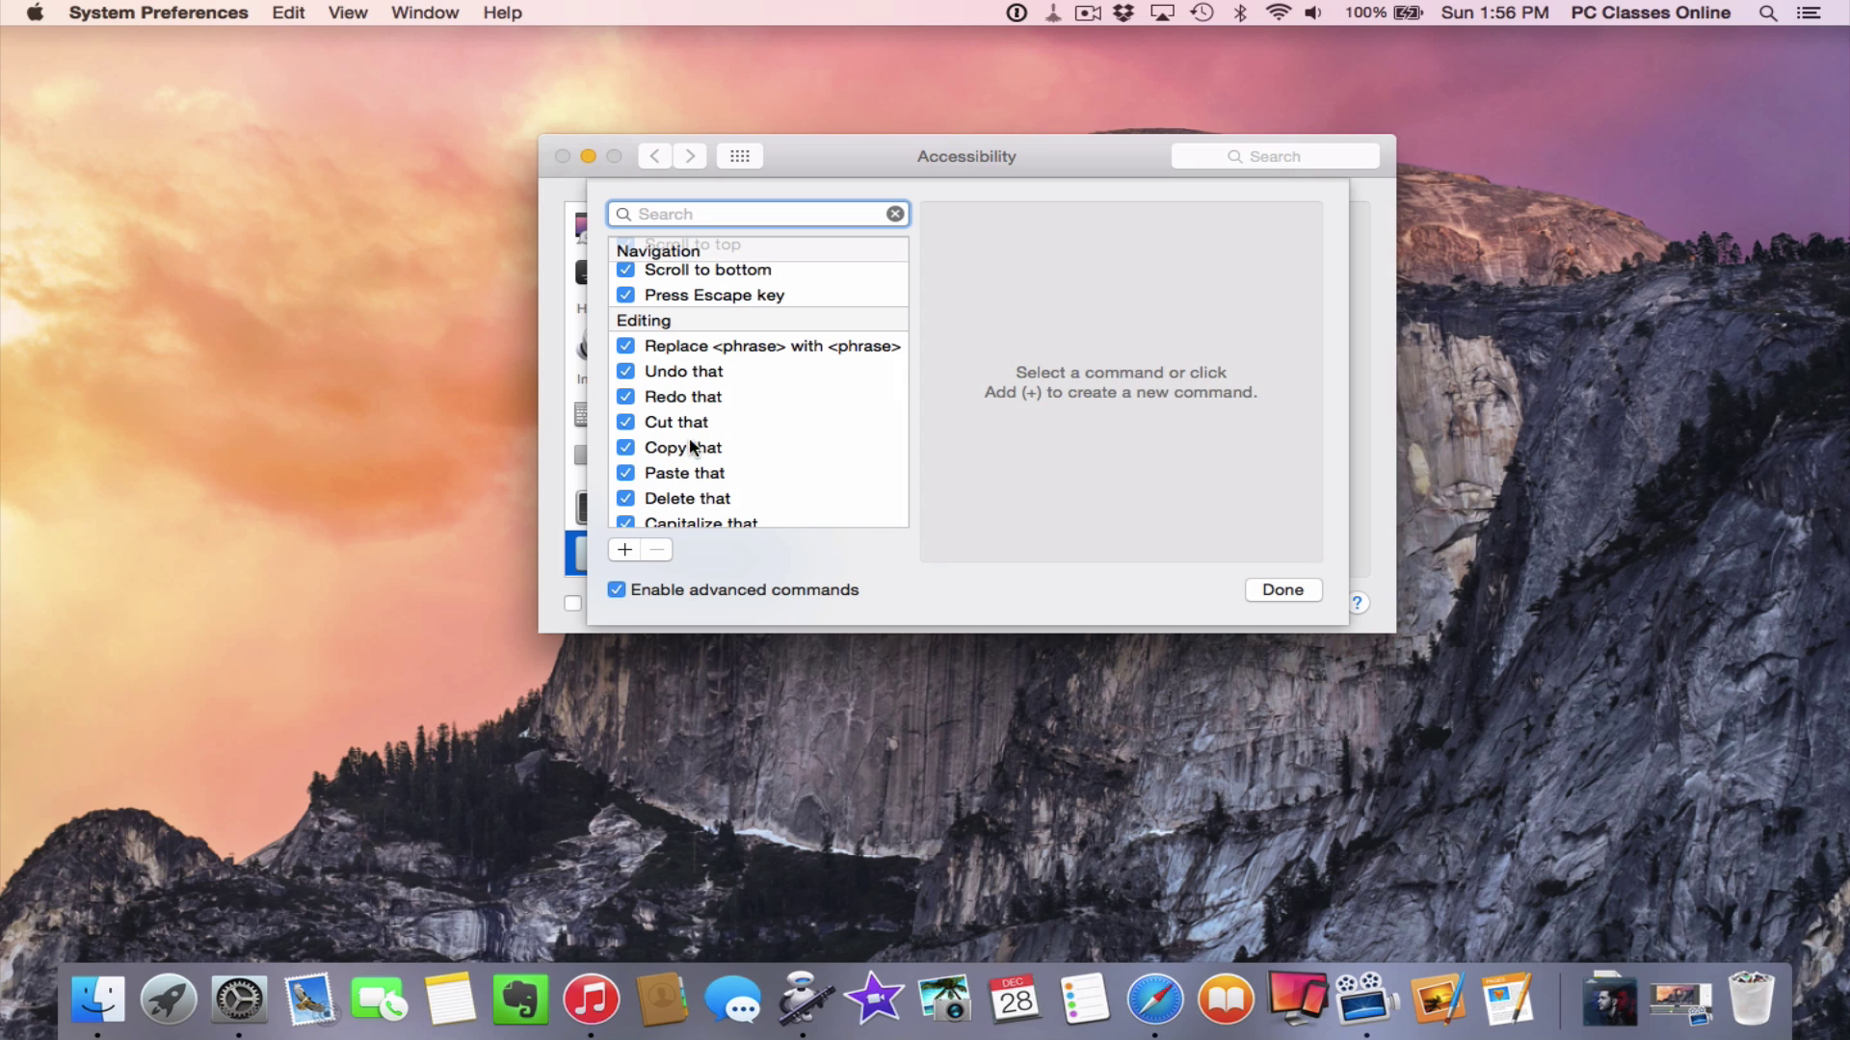
scroll(742, 434, "down", 5)
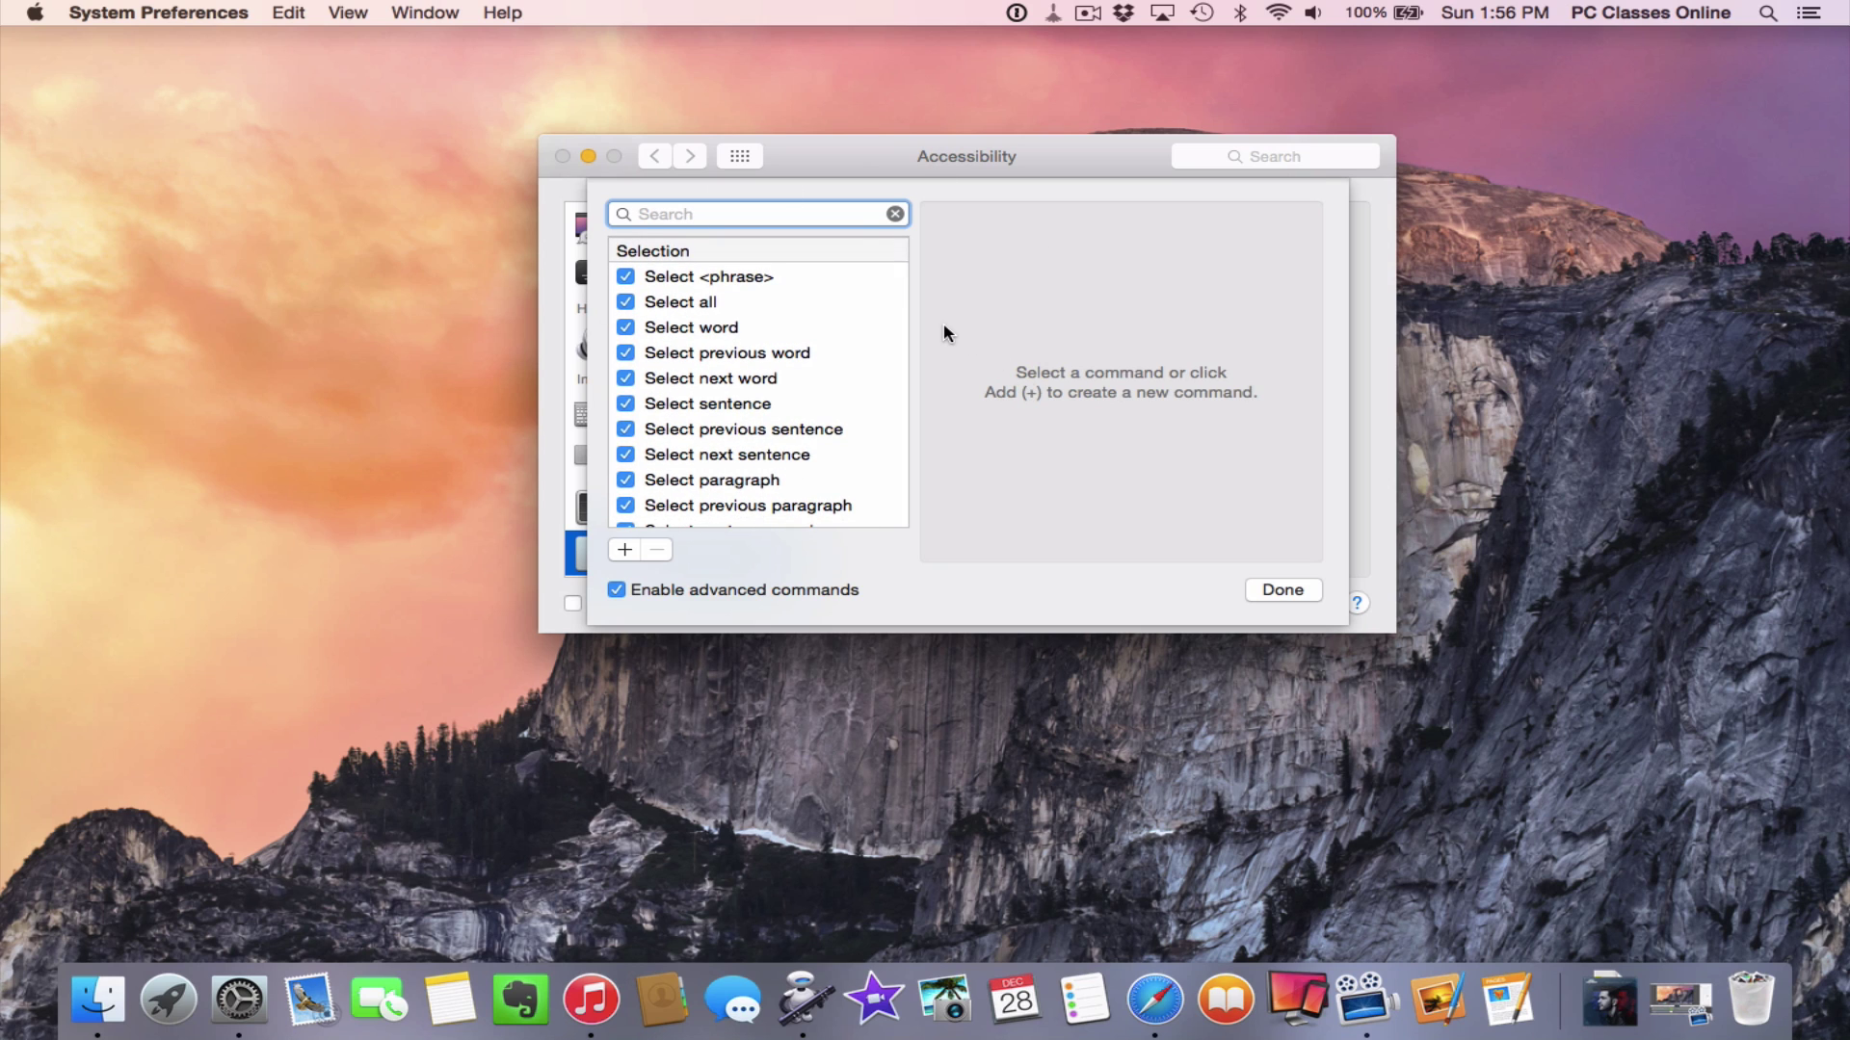
left_click(617, 555)
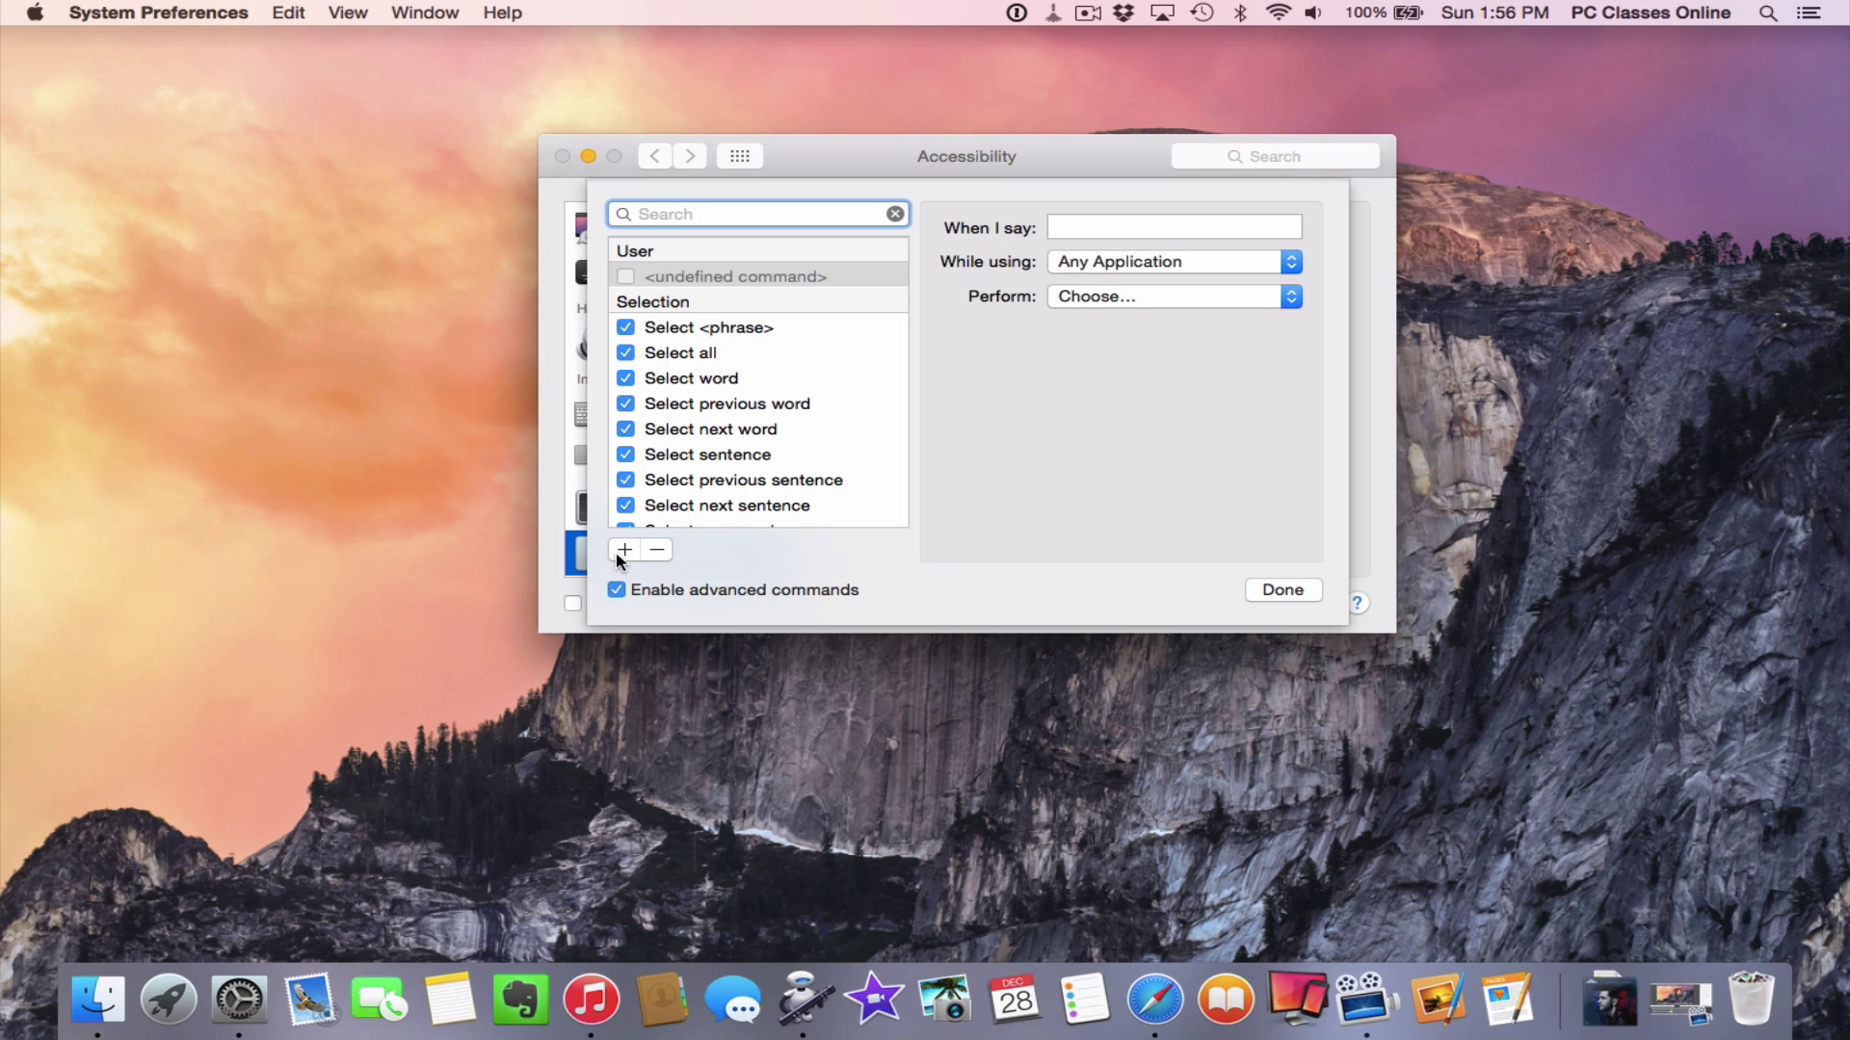
Select the When I say field, keep the scope at Any Application, and show the Perform options
left_click(1129, 224)
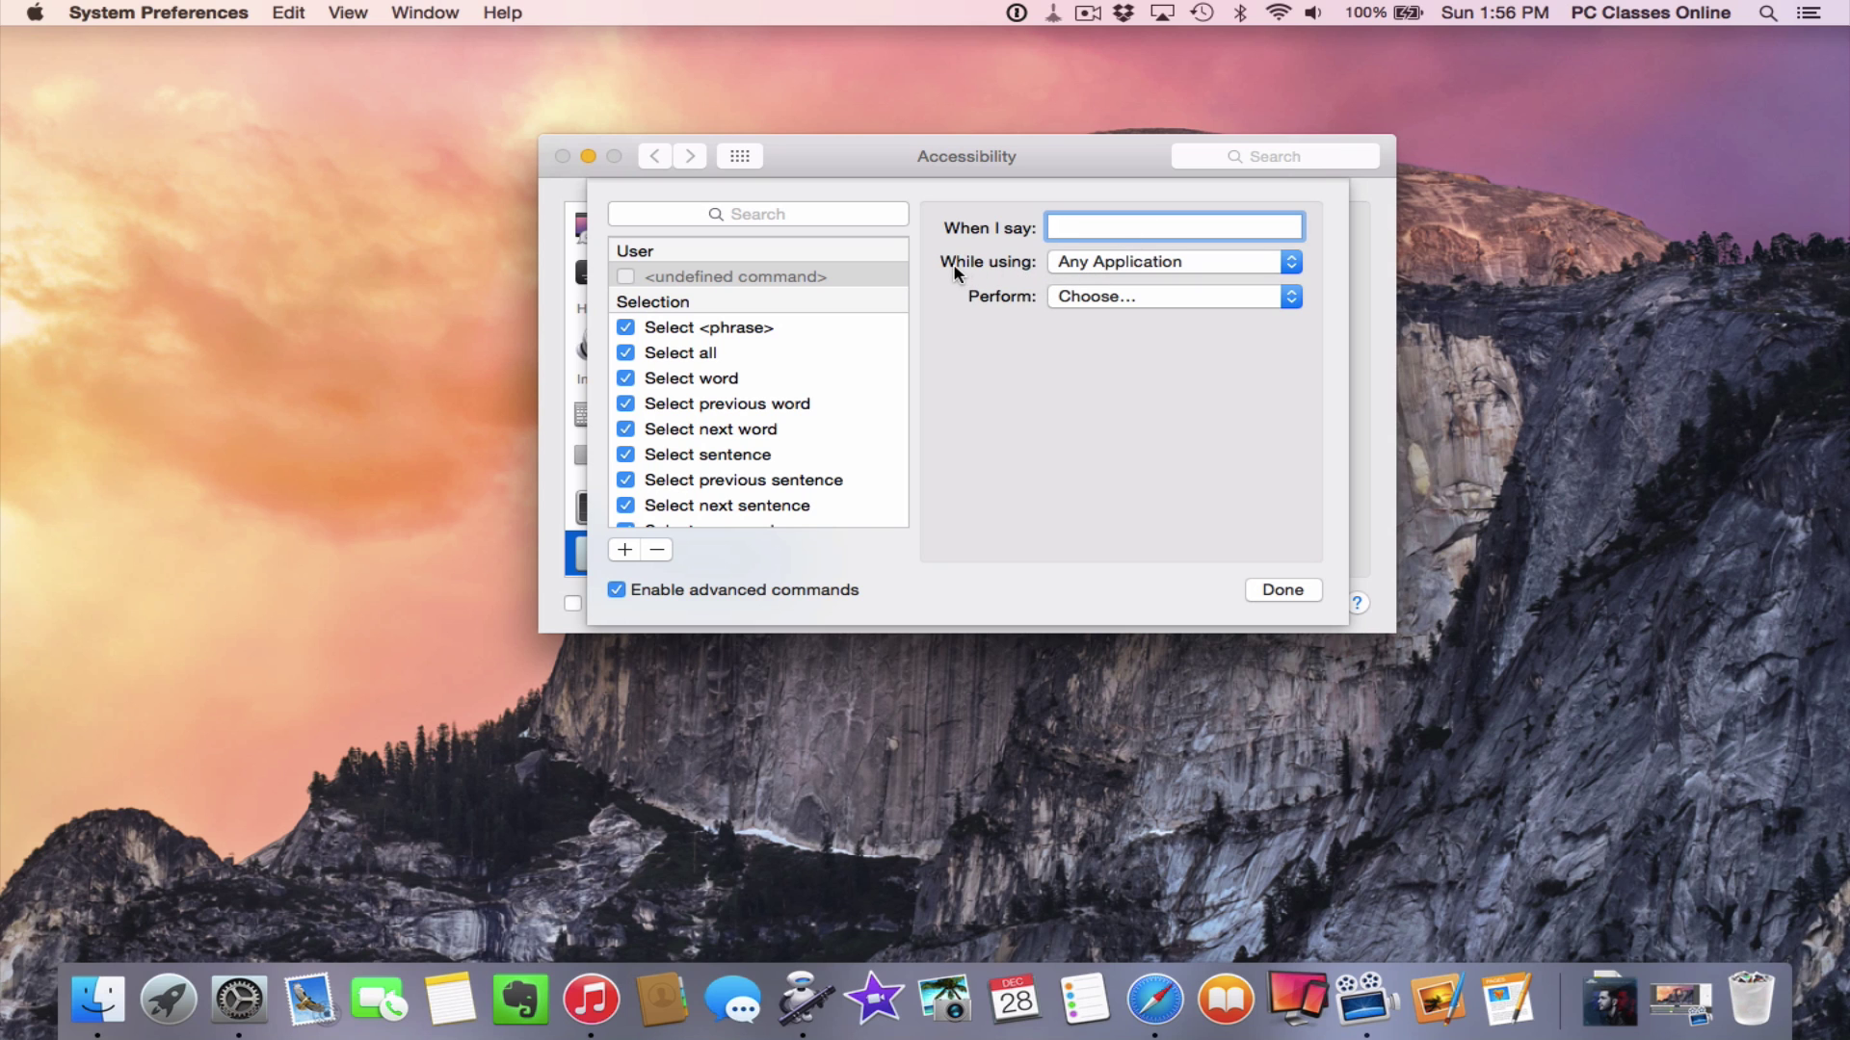
left_click(1132, 270)
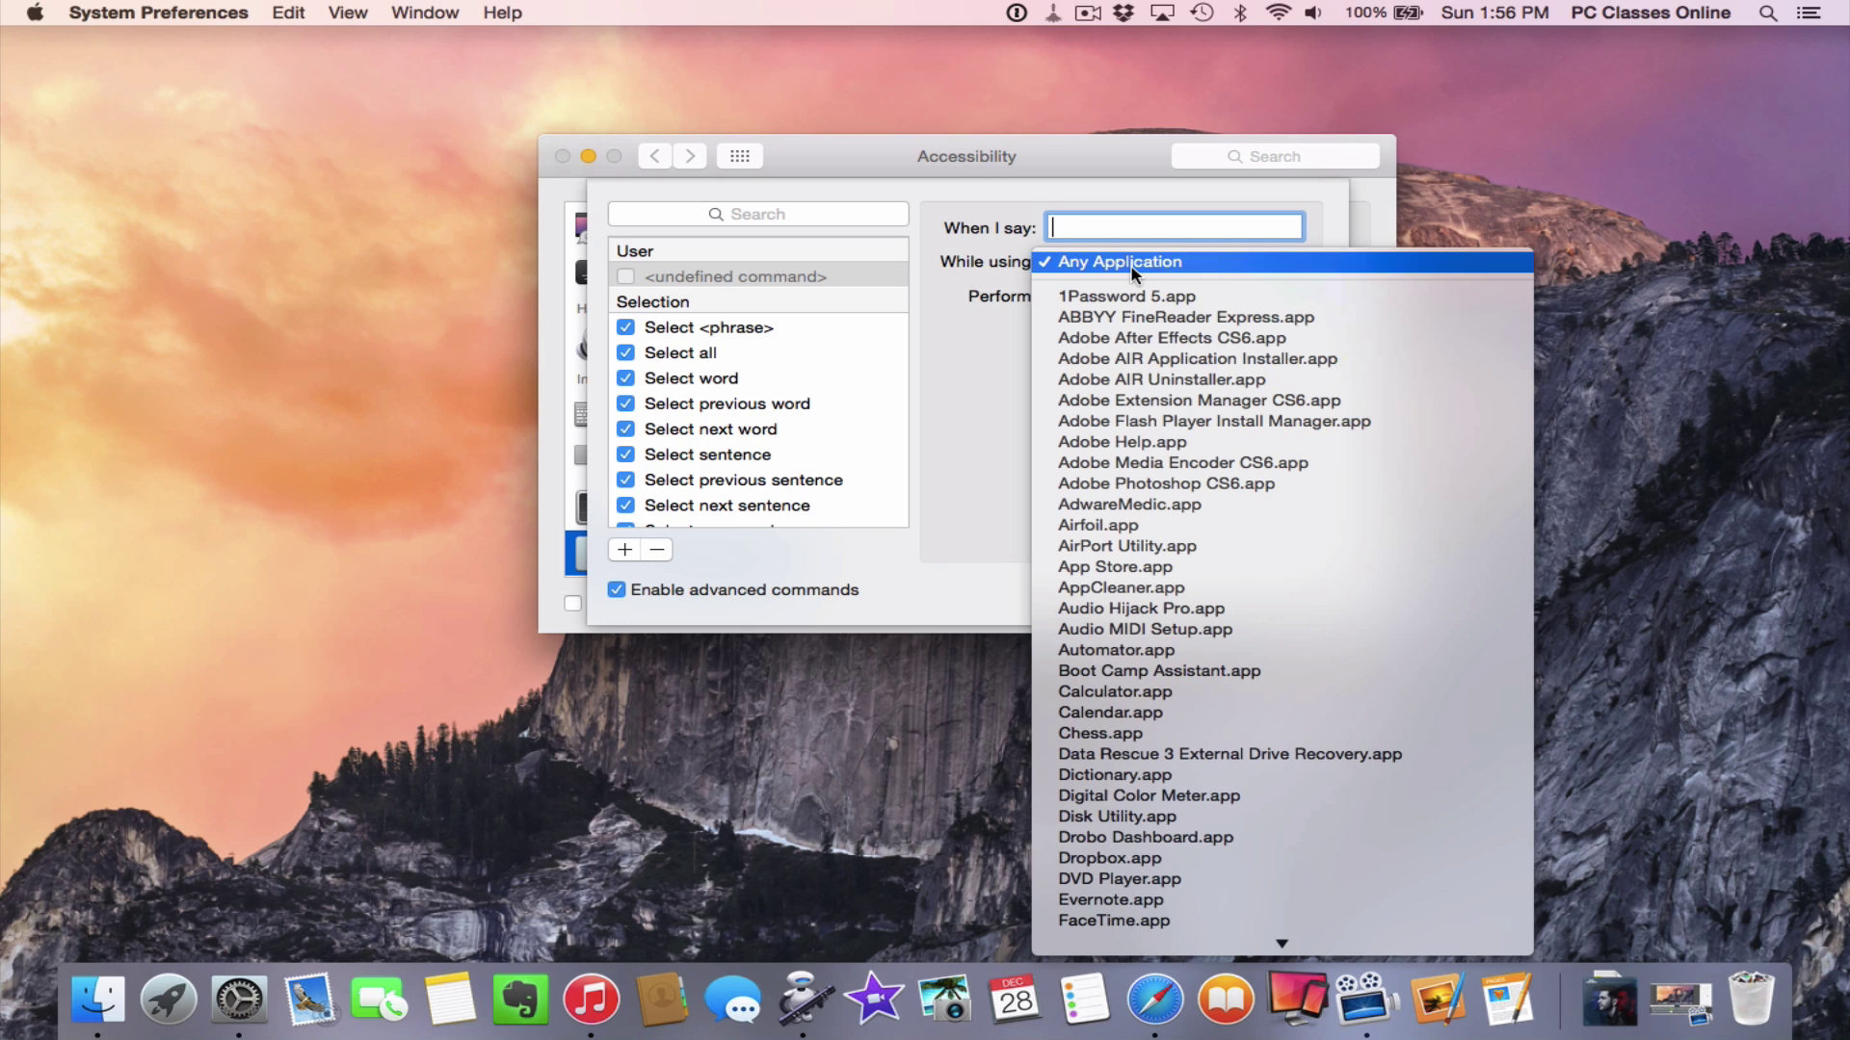
left_click(1133, 270)
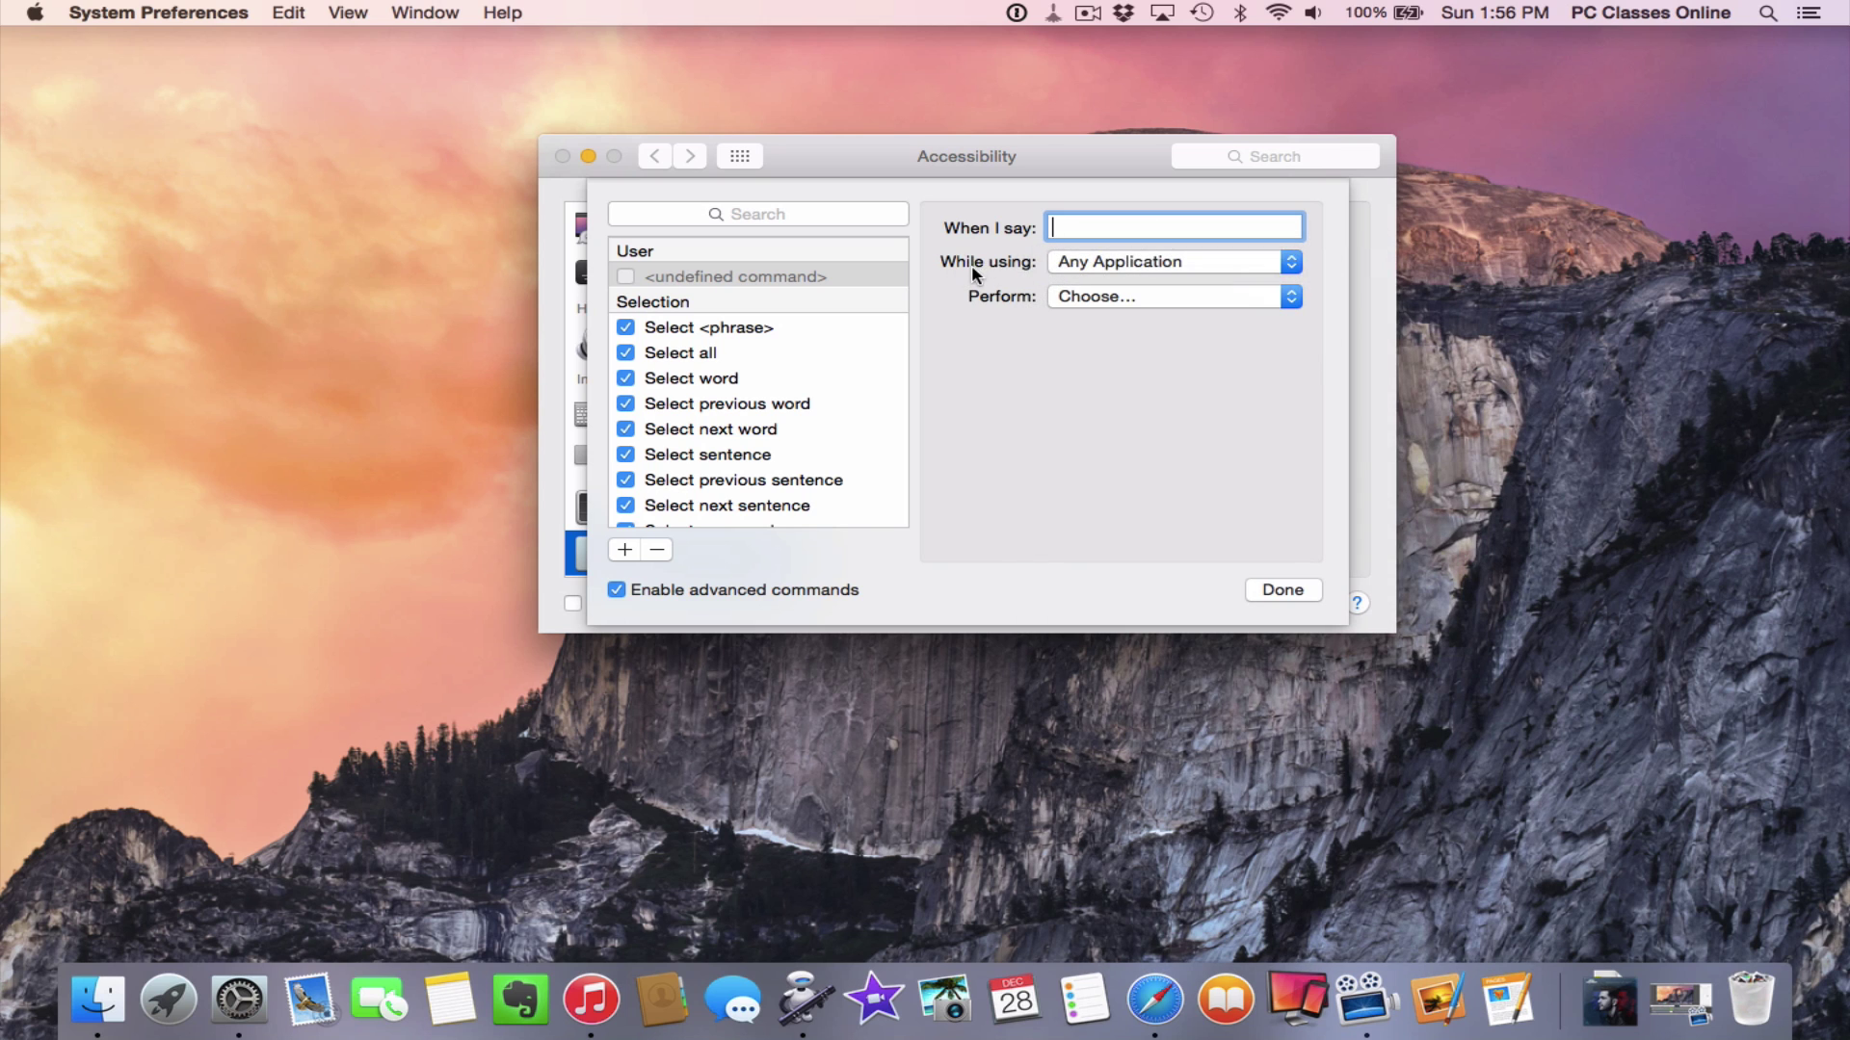
left_click(1089, 296)
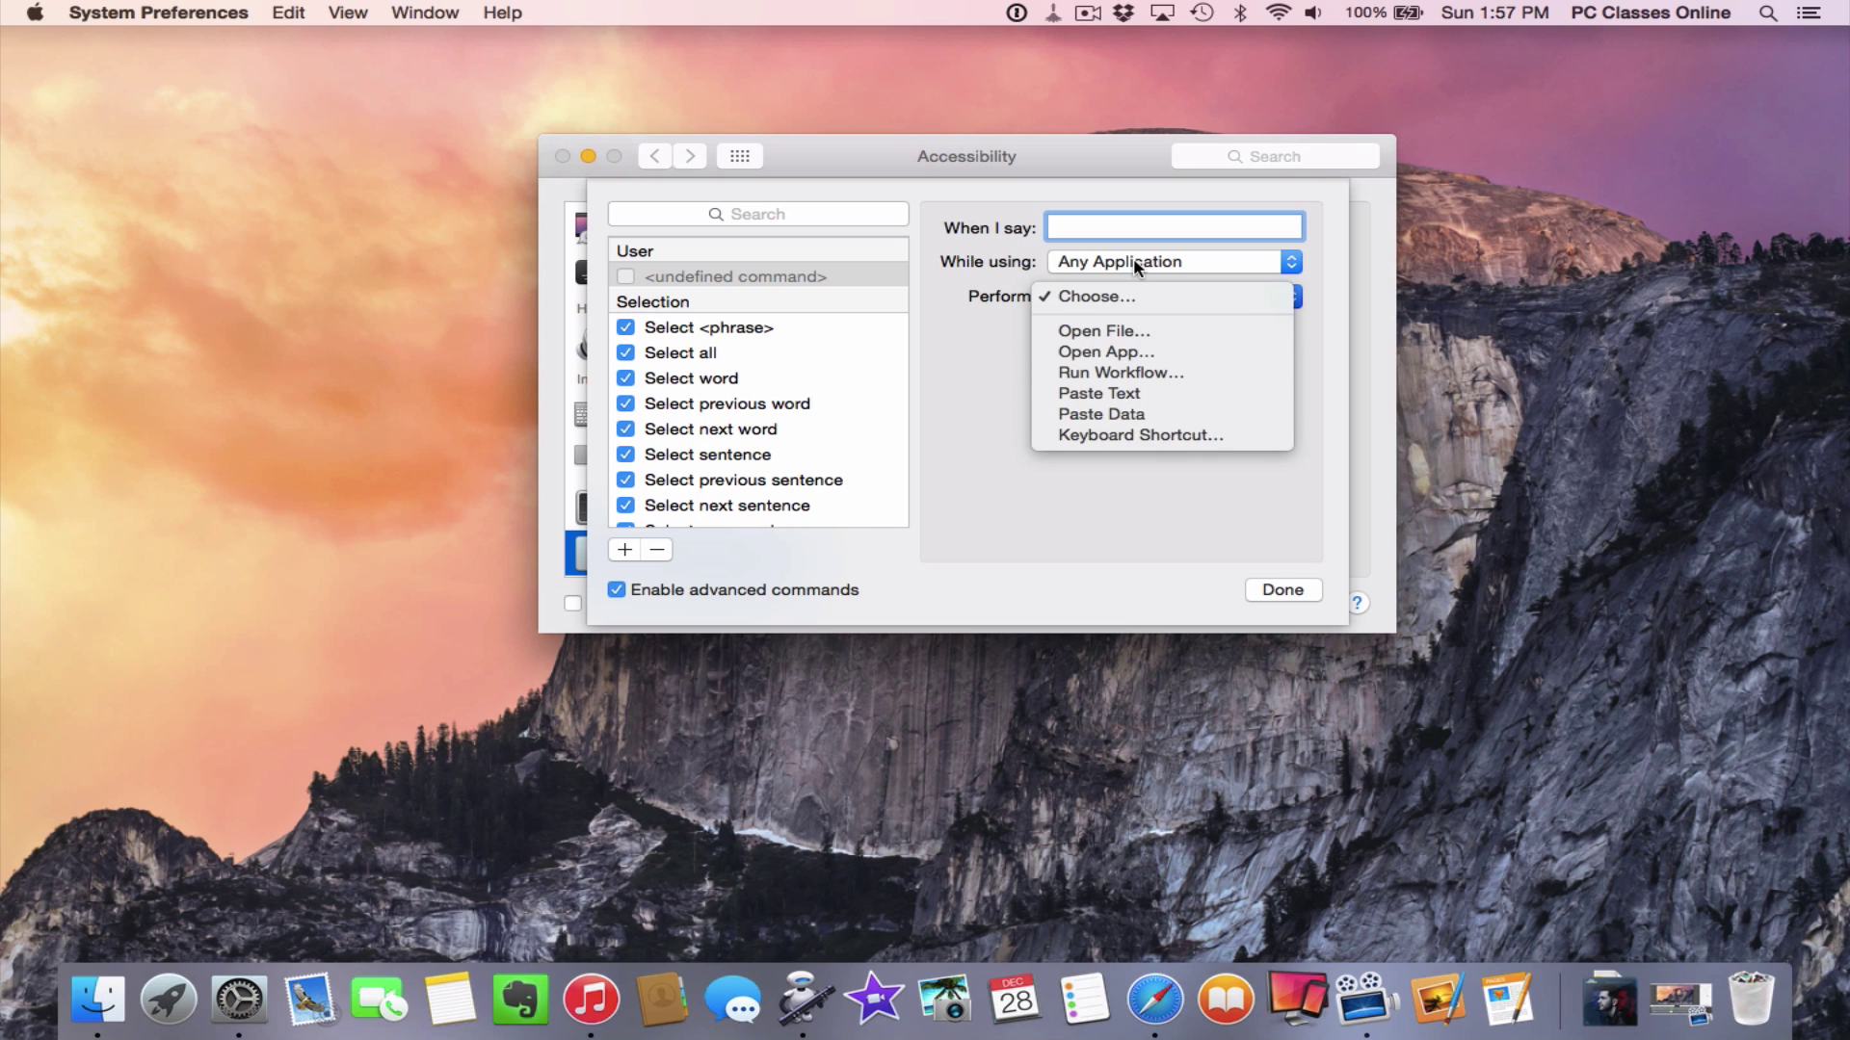
Close the Perform menu without choosing an option and scroll through the dictation commands list
left_click(975, 396)
scroll(780, 423, "down", 2)
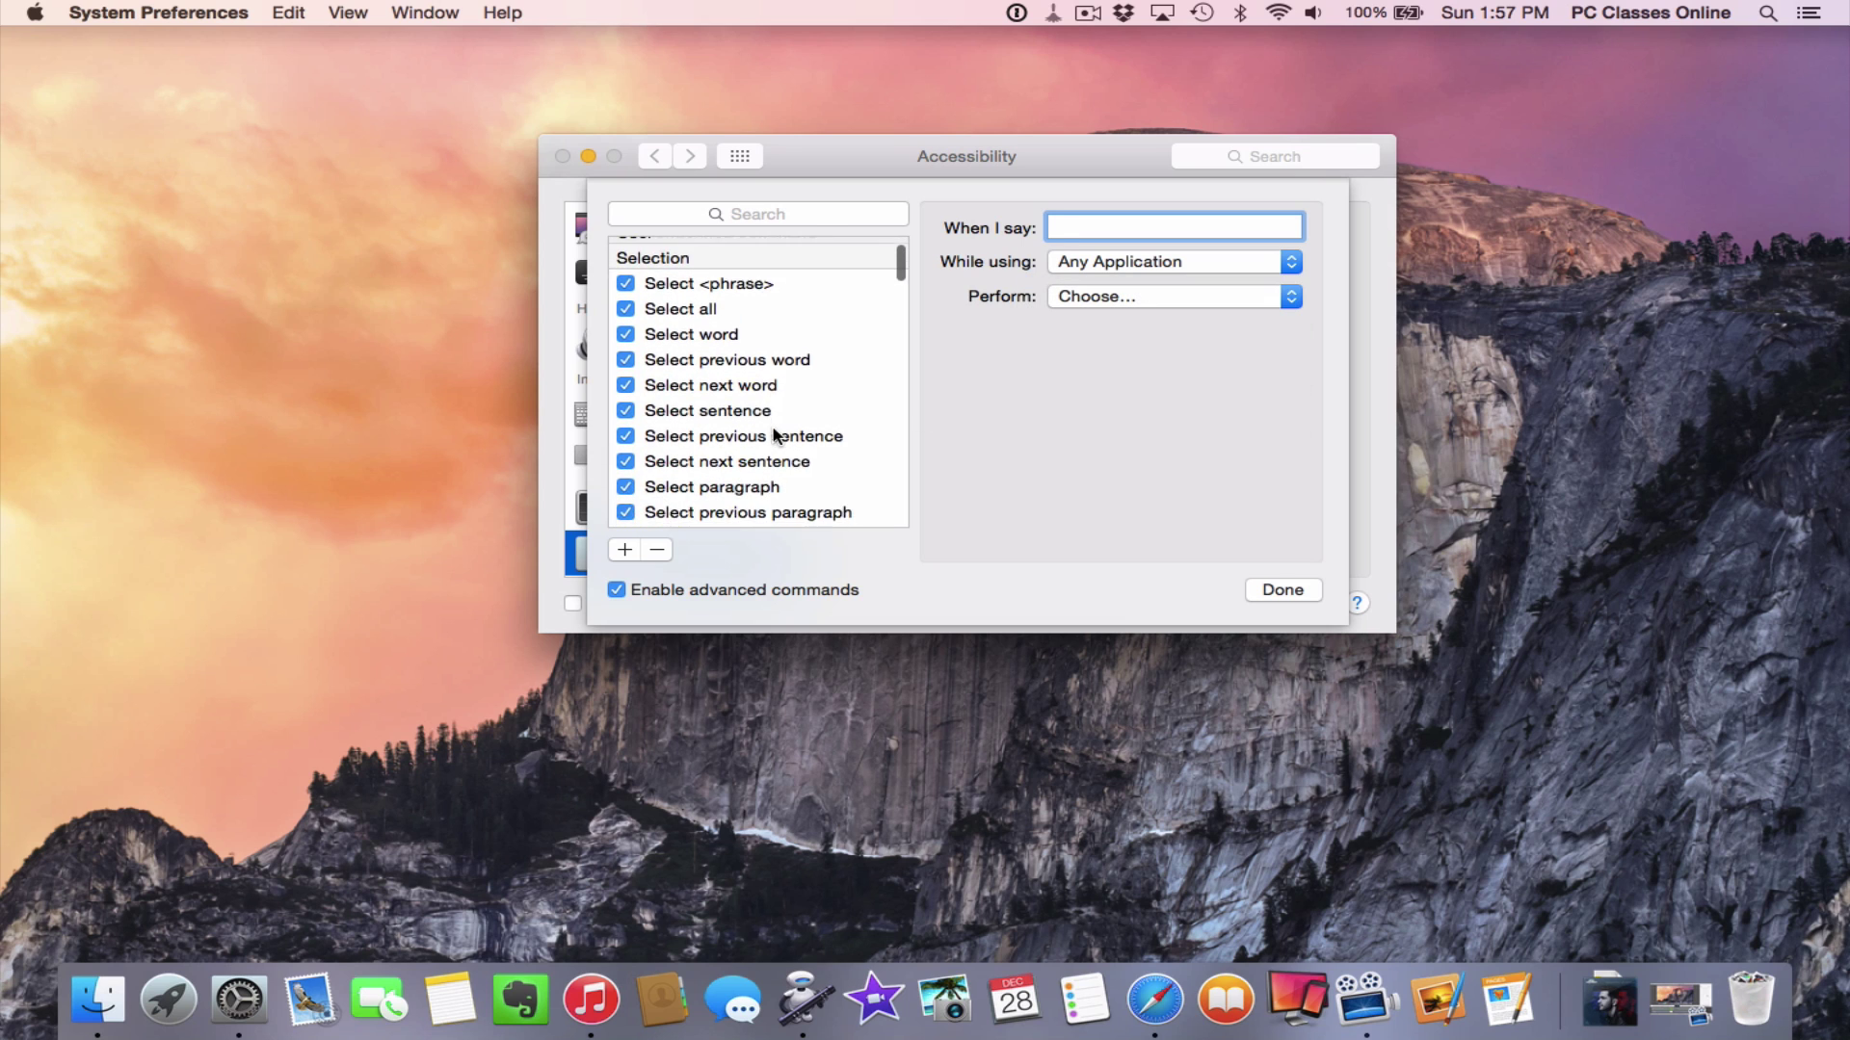
scroll(746, 400, "up", 2)
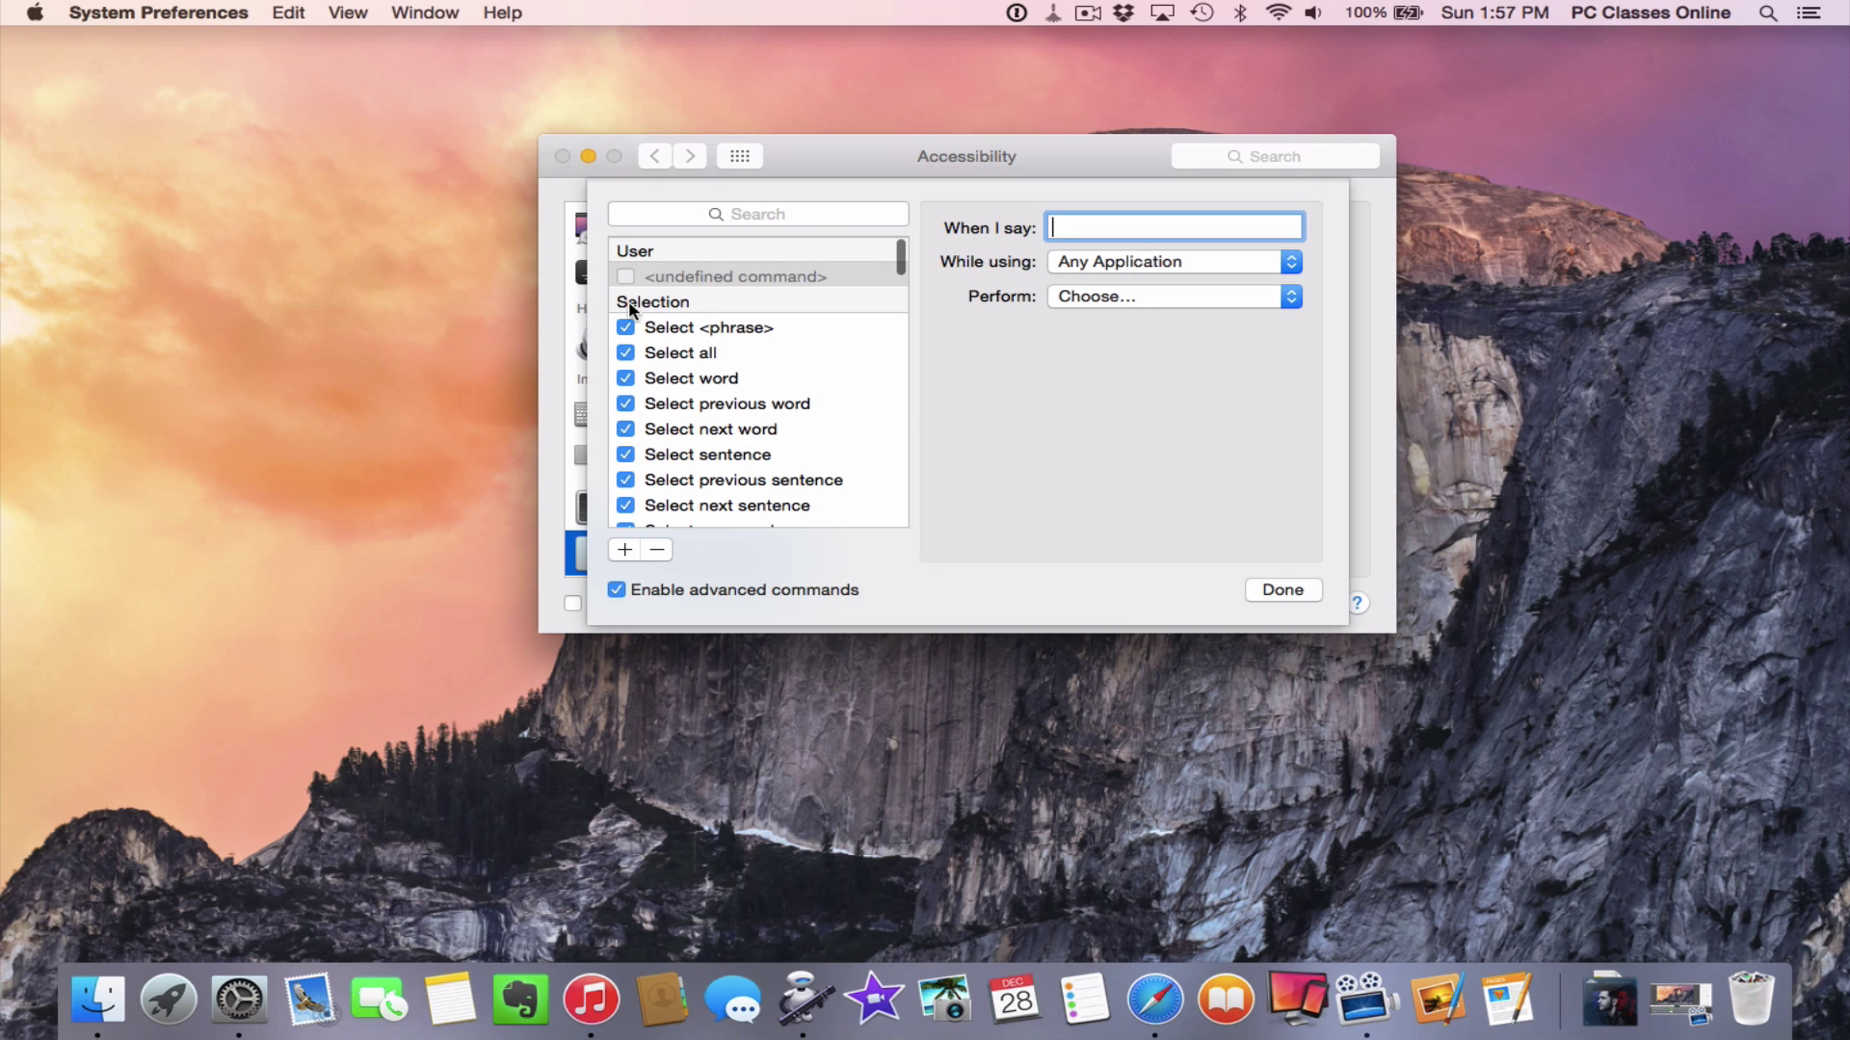
scroll(792, 402, "down", 4)
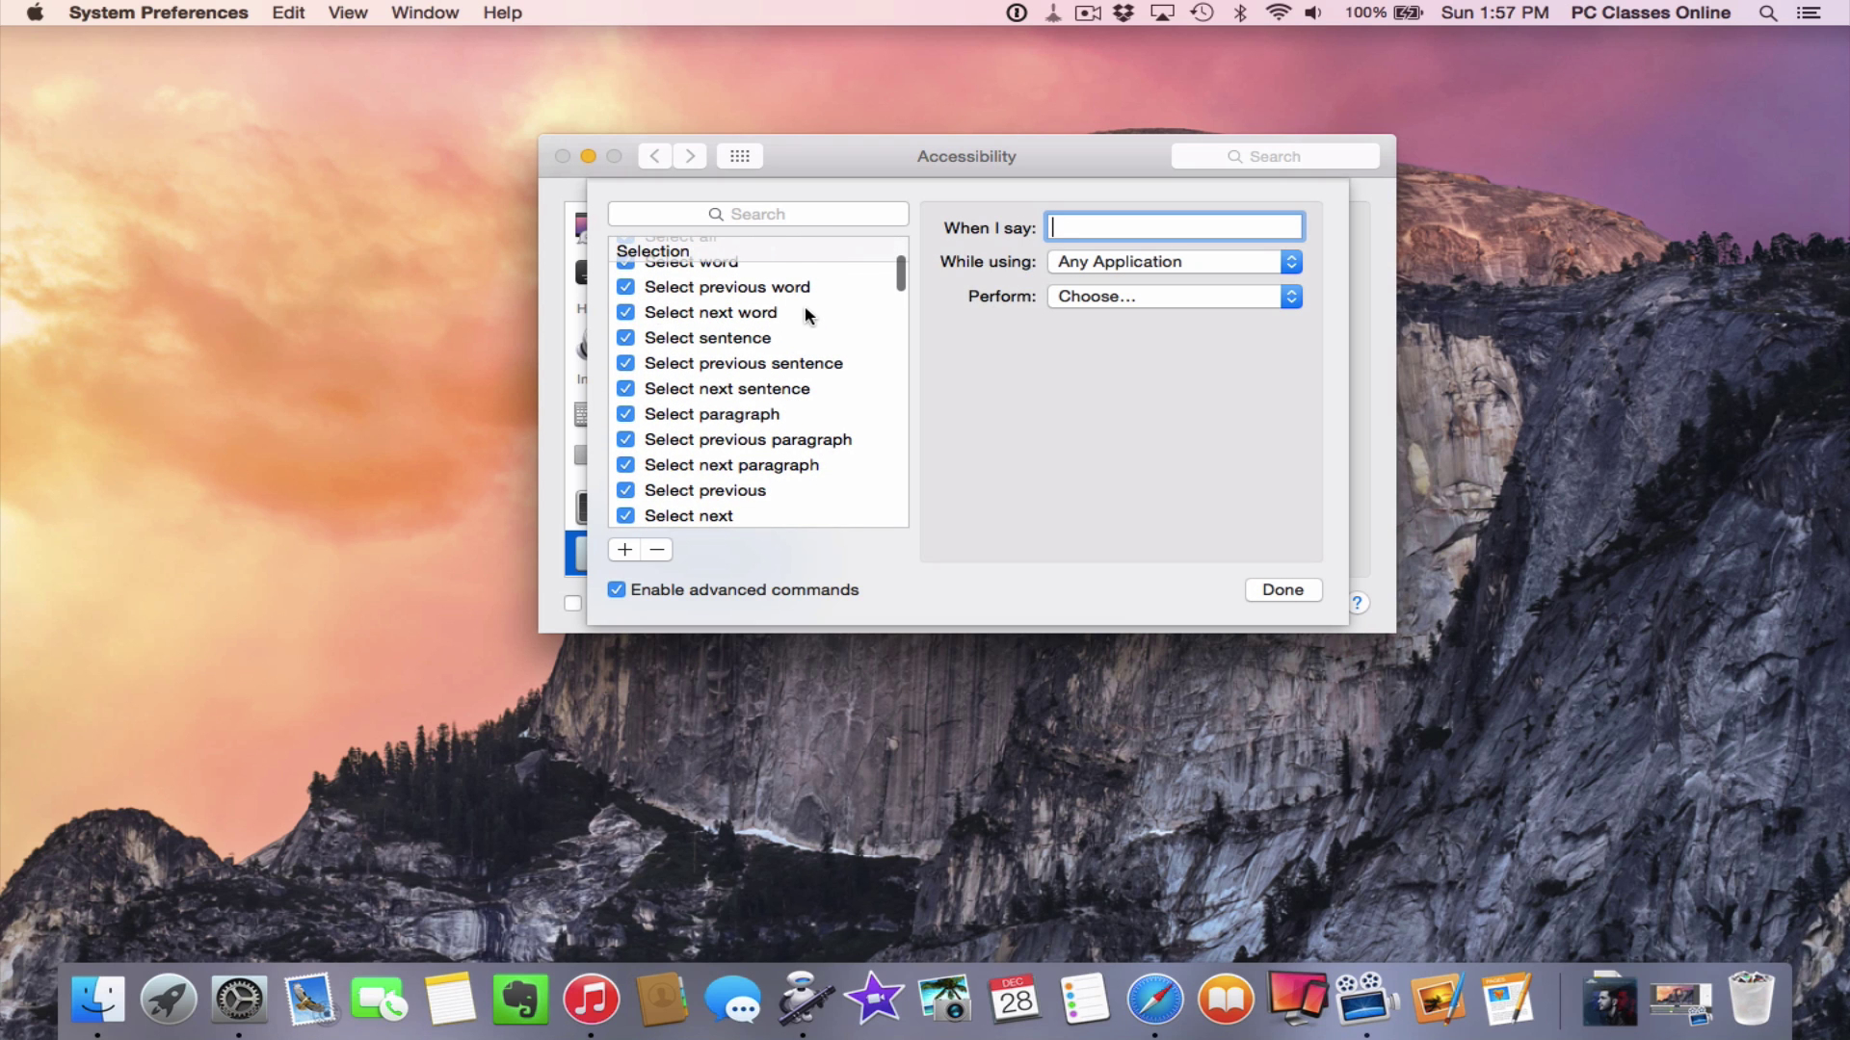
scroll(805, 306, "down", 5)
scroll(806, 308, "down", 5)
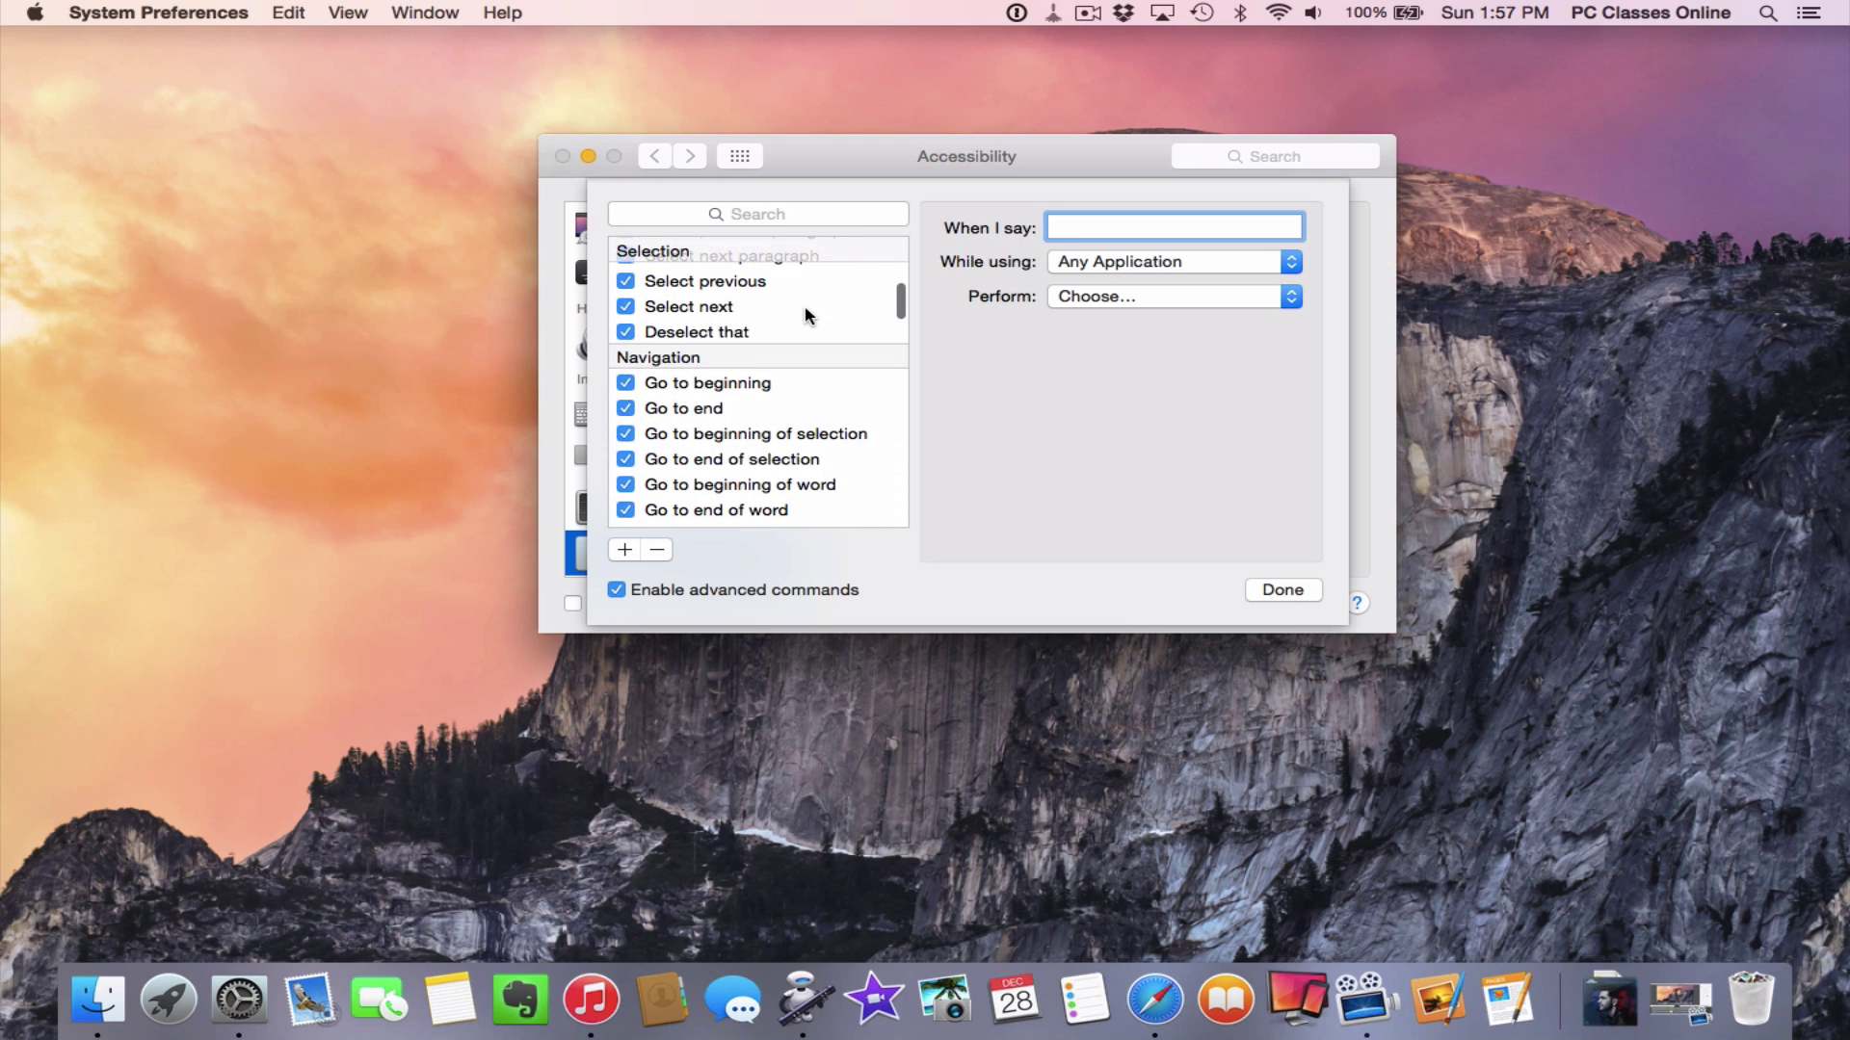
scroll(805, 315, "down", 4)
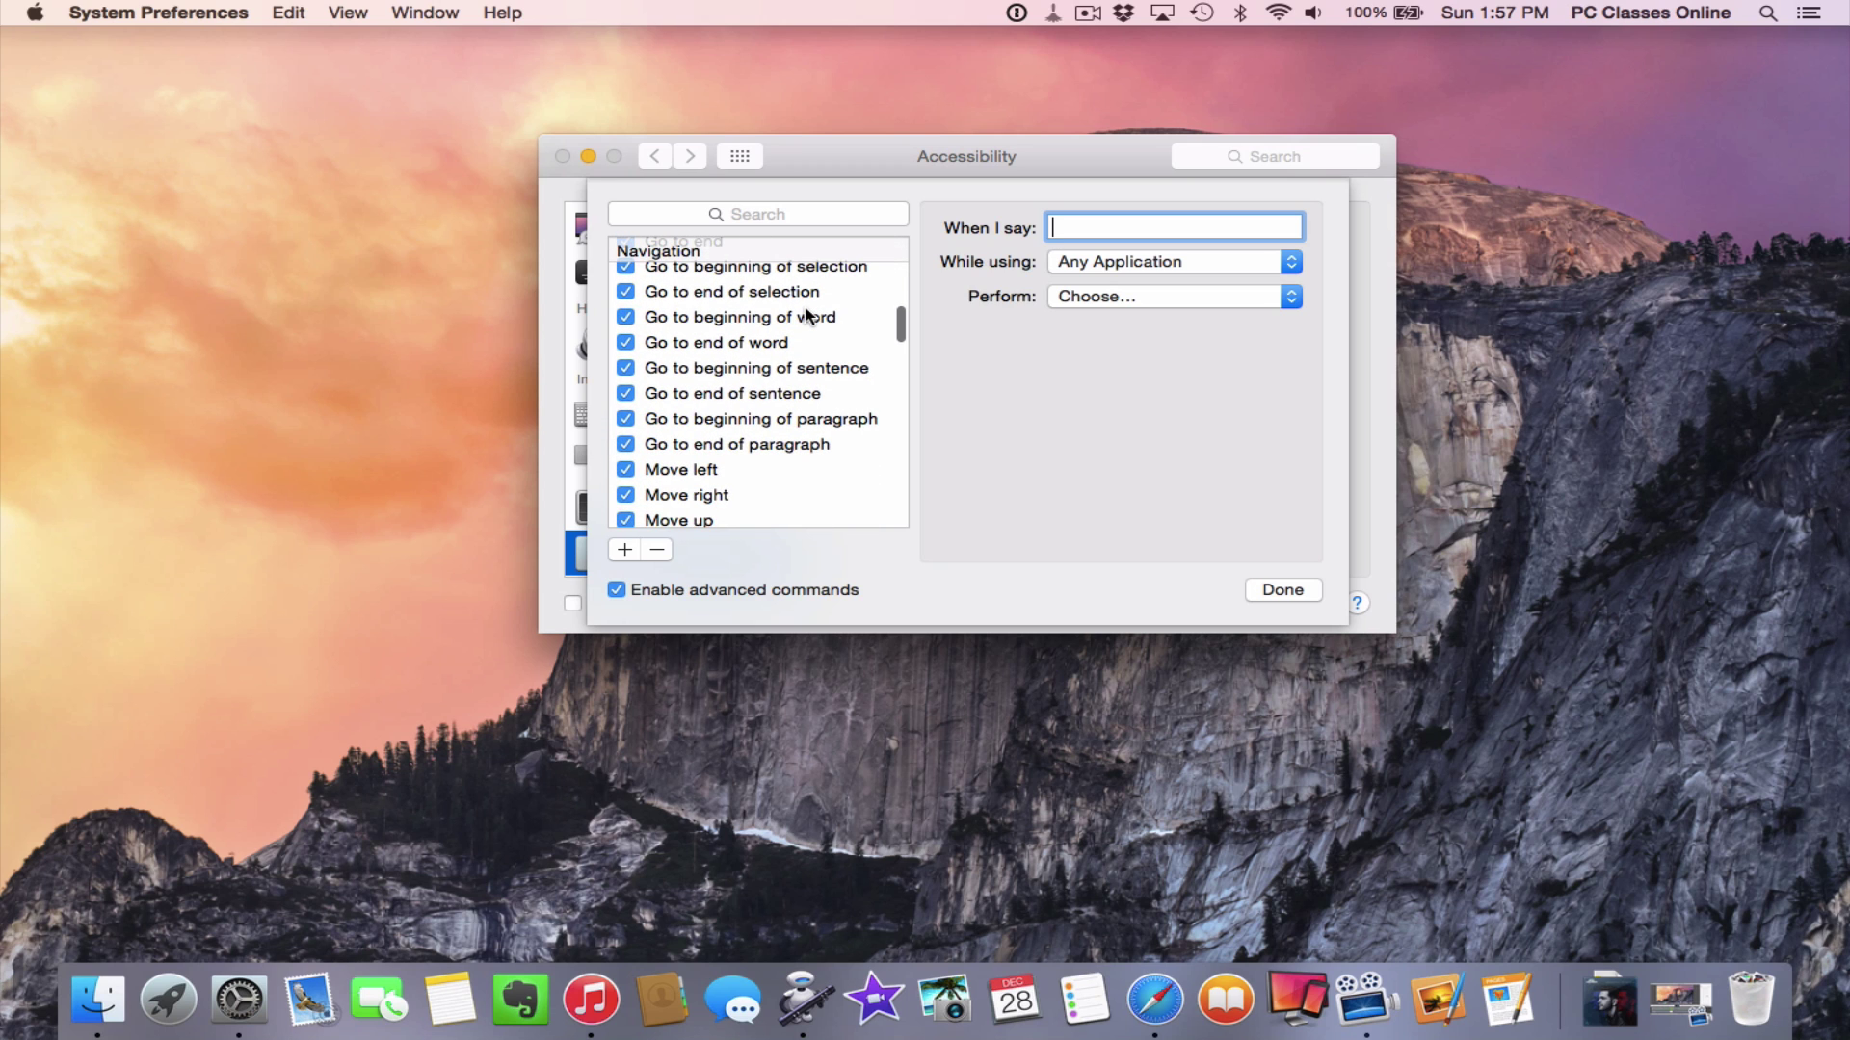
scroll(805, 315, "down", 6)
scroll(806, 315, "down", 7)
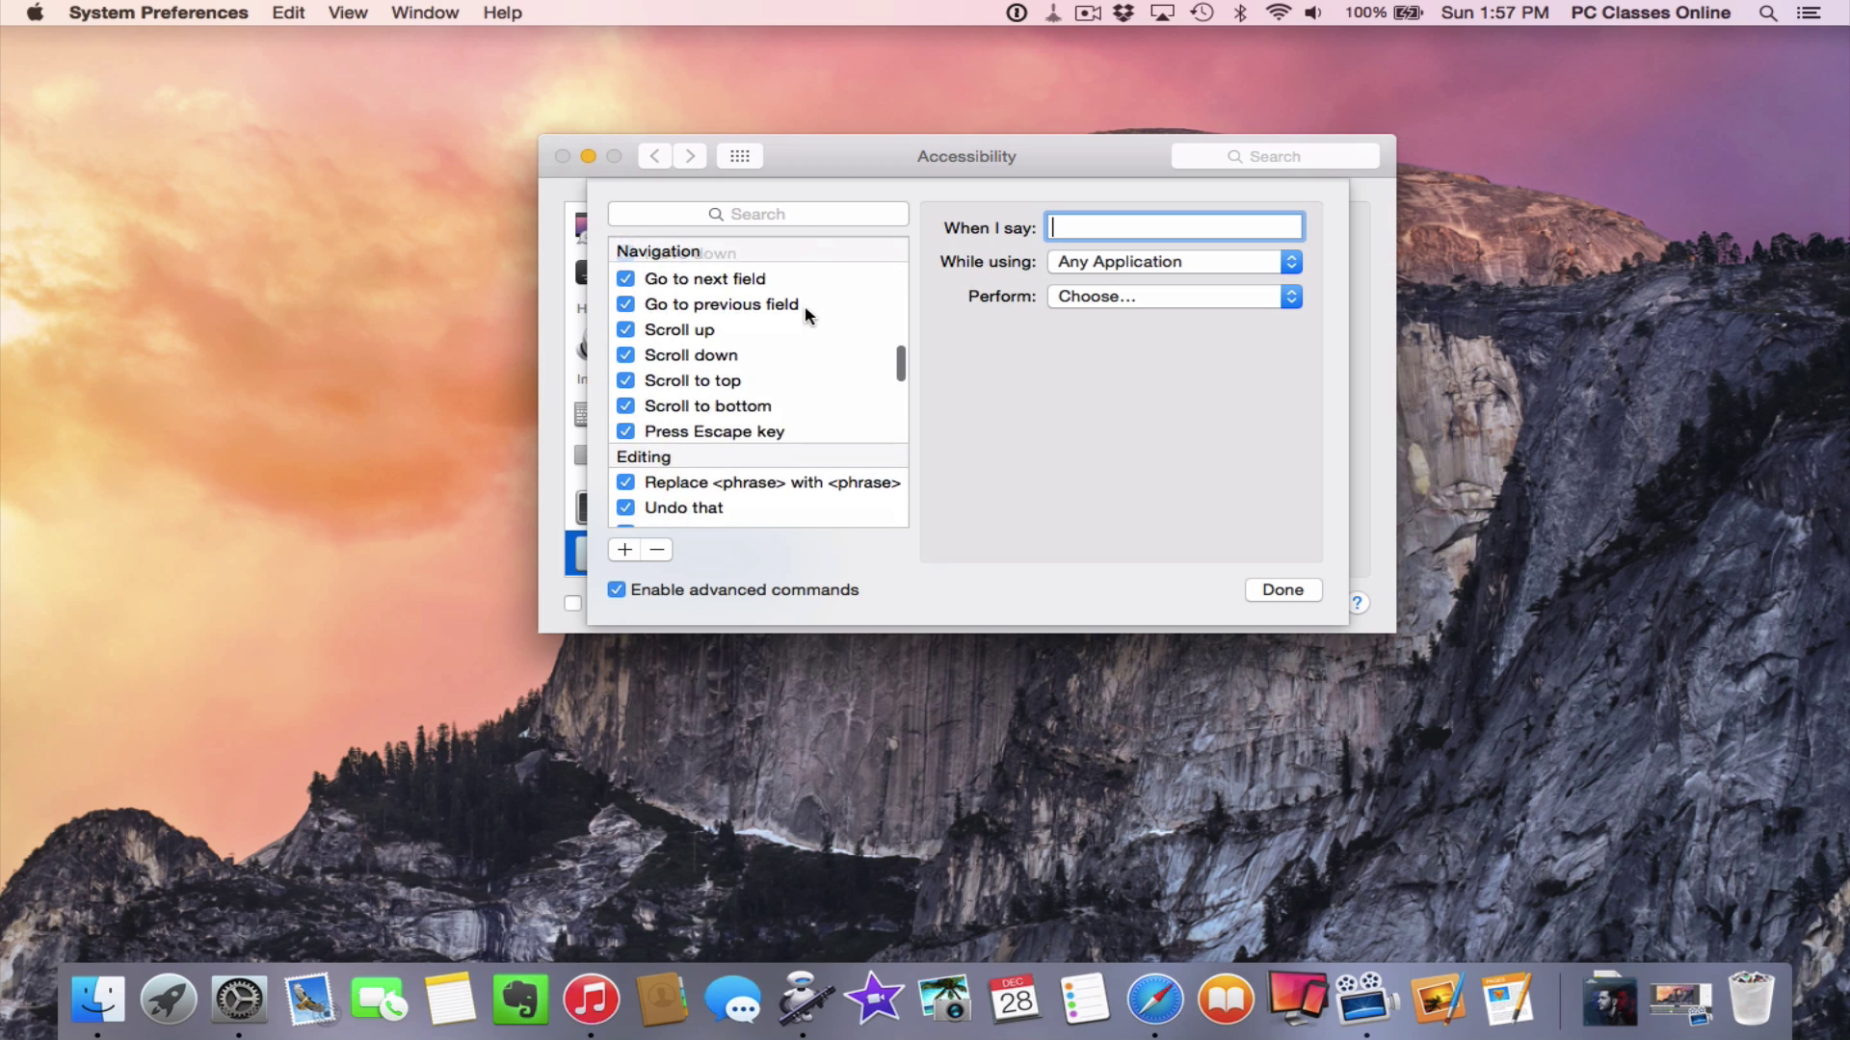
scroll(805, 307, "down", 1)
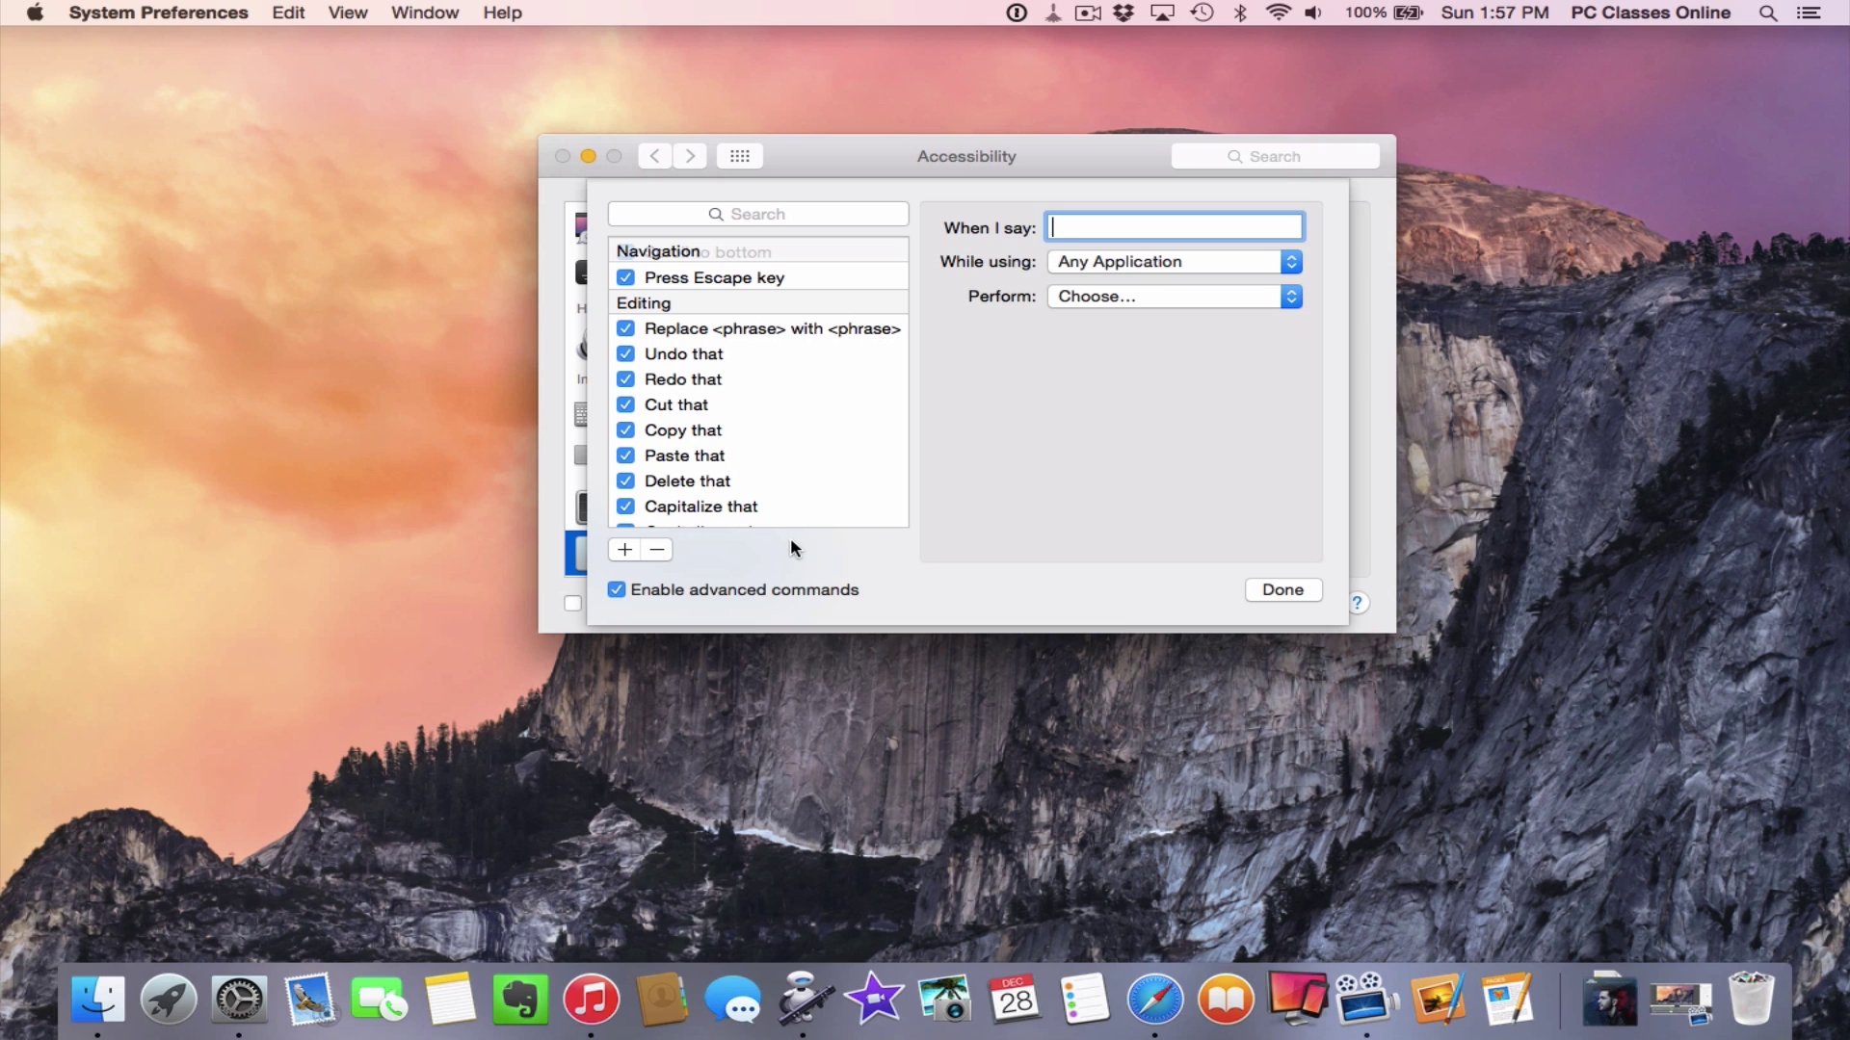
Scroll to the end of the commands list, click Done, and close System Preferences
scroll(802, 524, "down", 10)
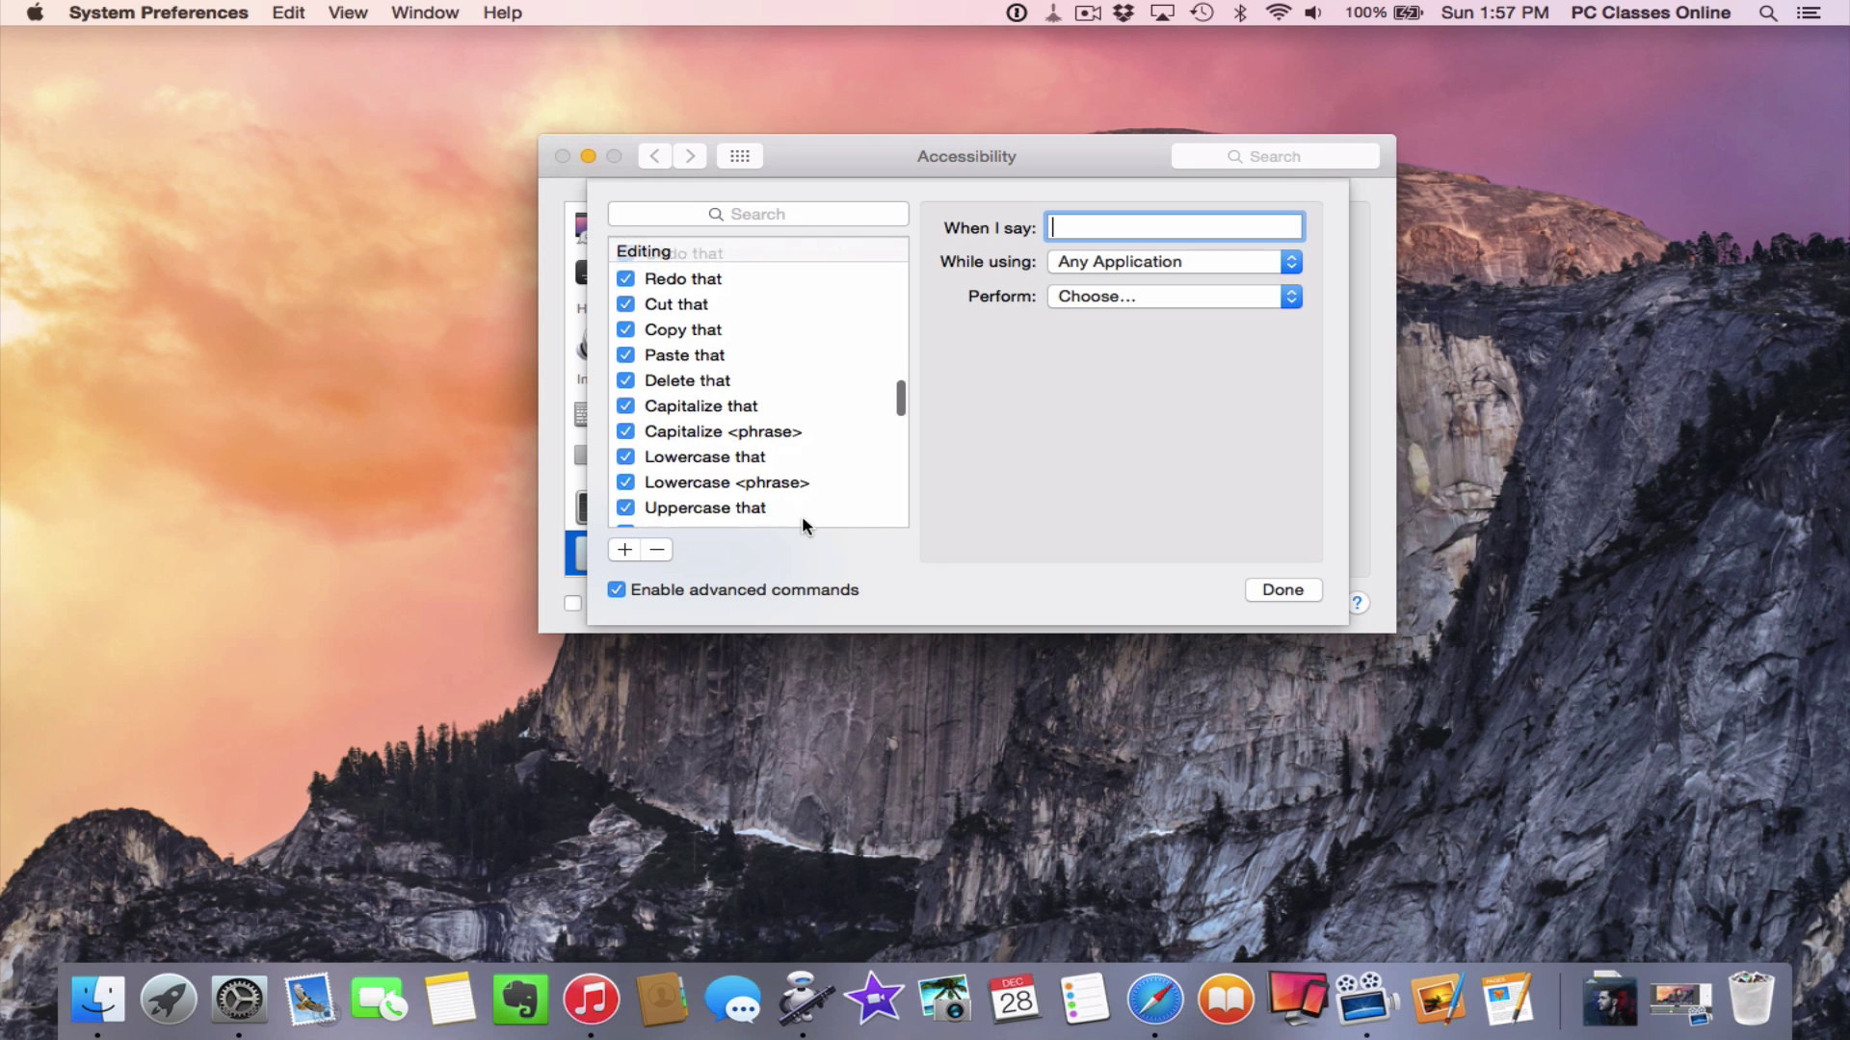
scroll(803, 525, "down", 10)
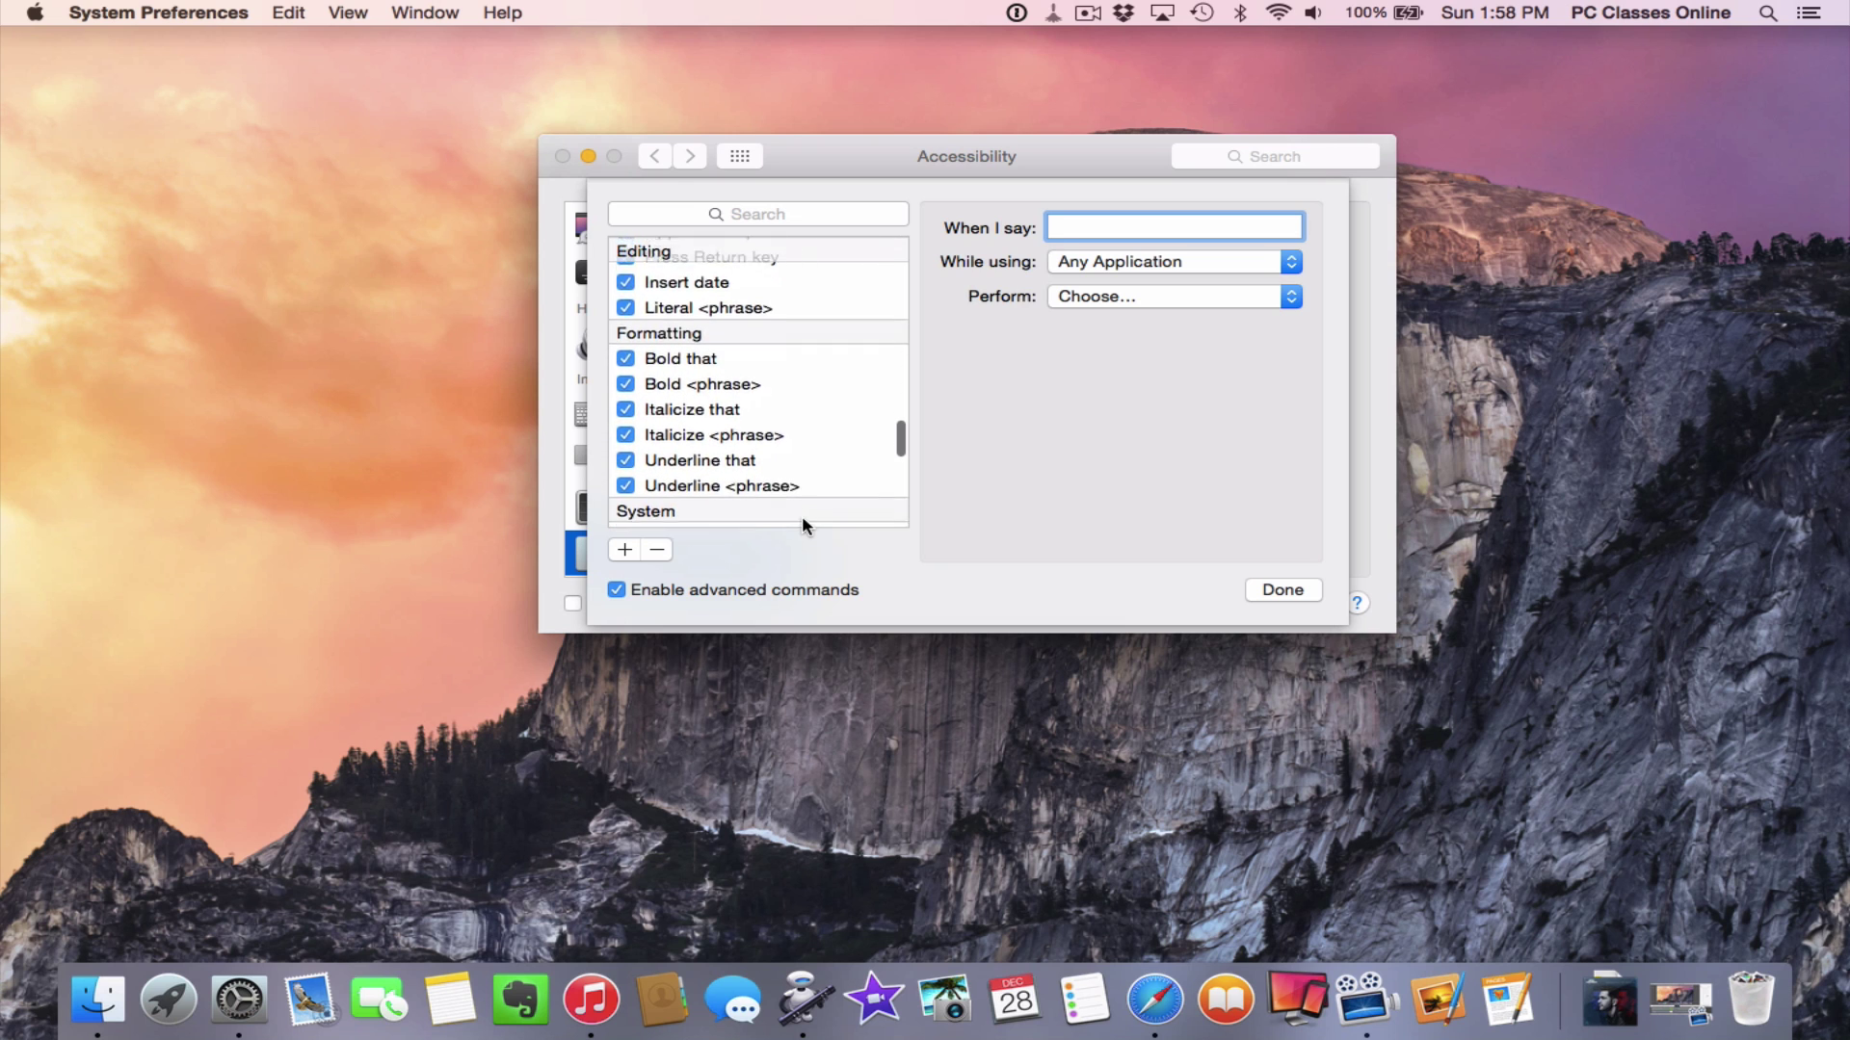
scroll(802, 524, "down", 5)
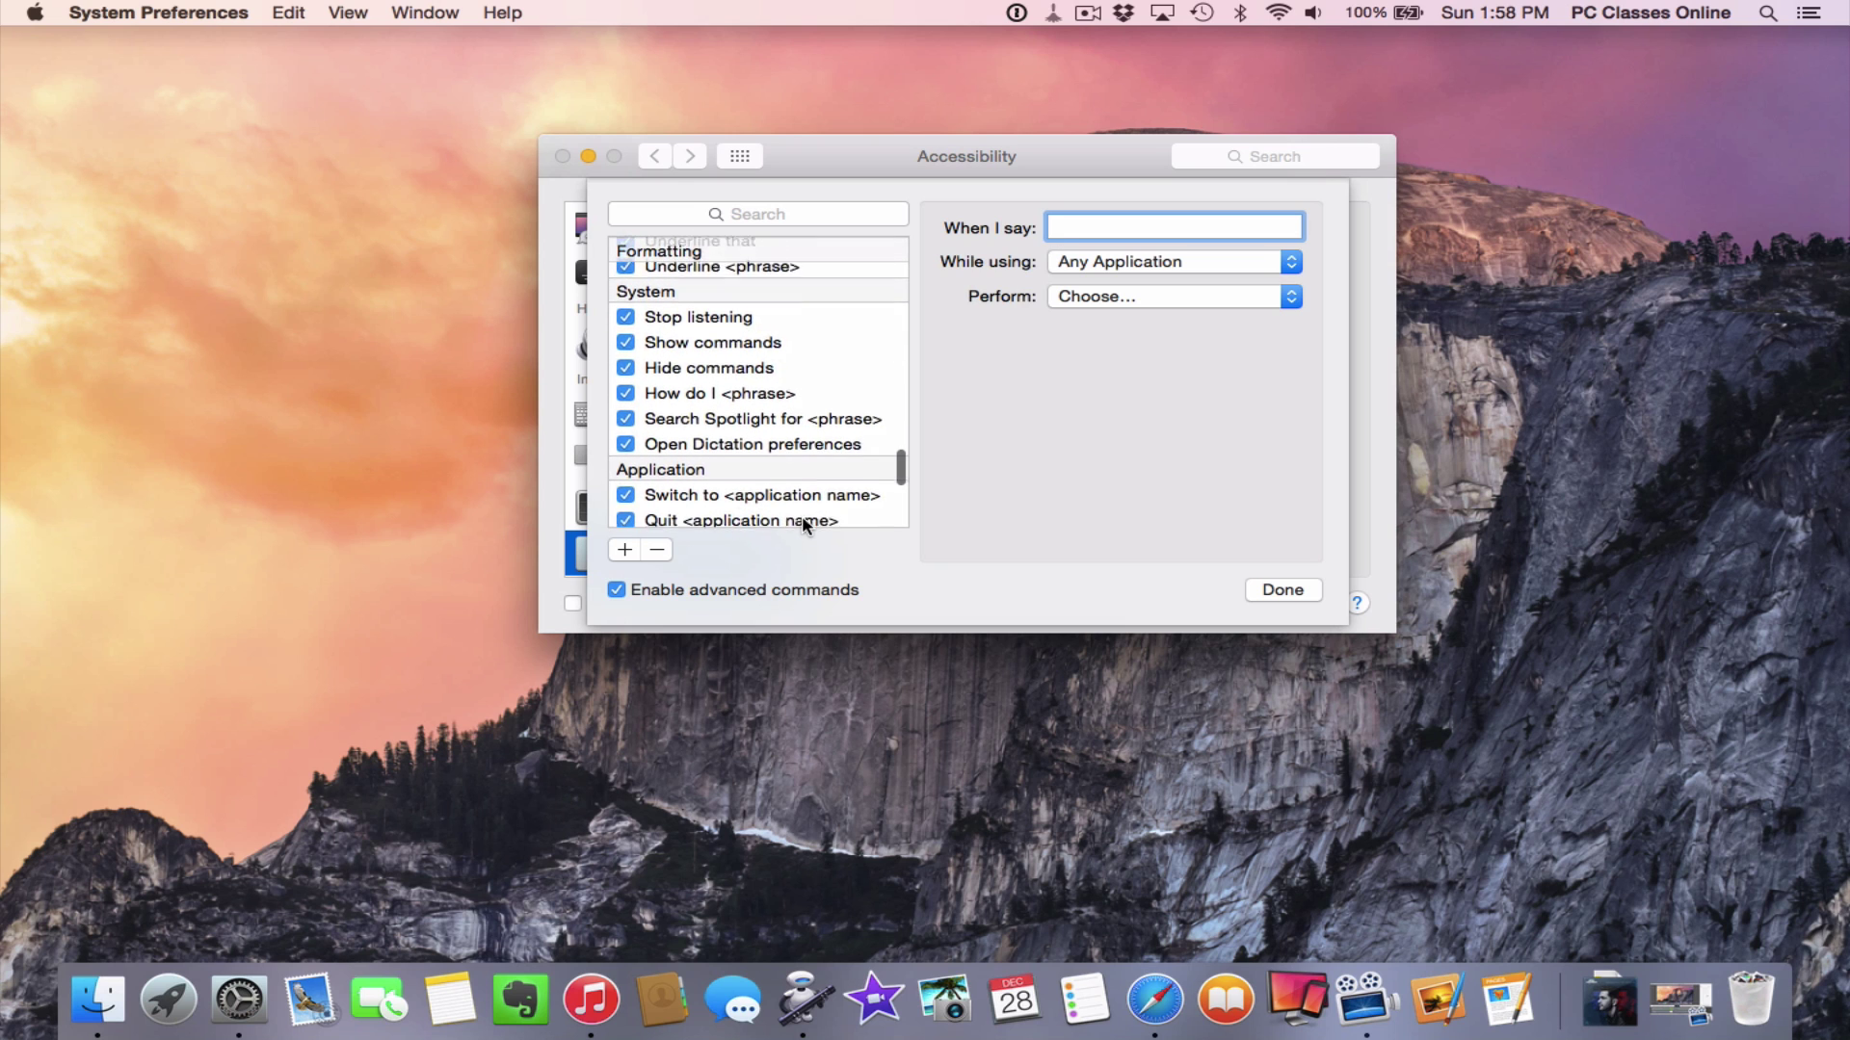
scroll(804, 524, "down", 7)
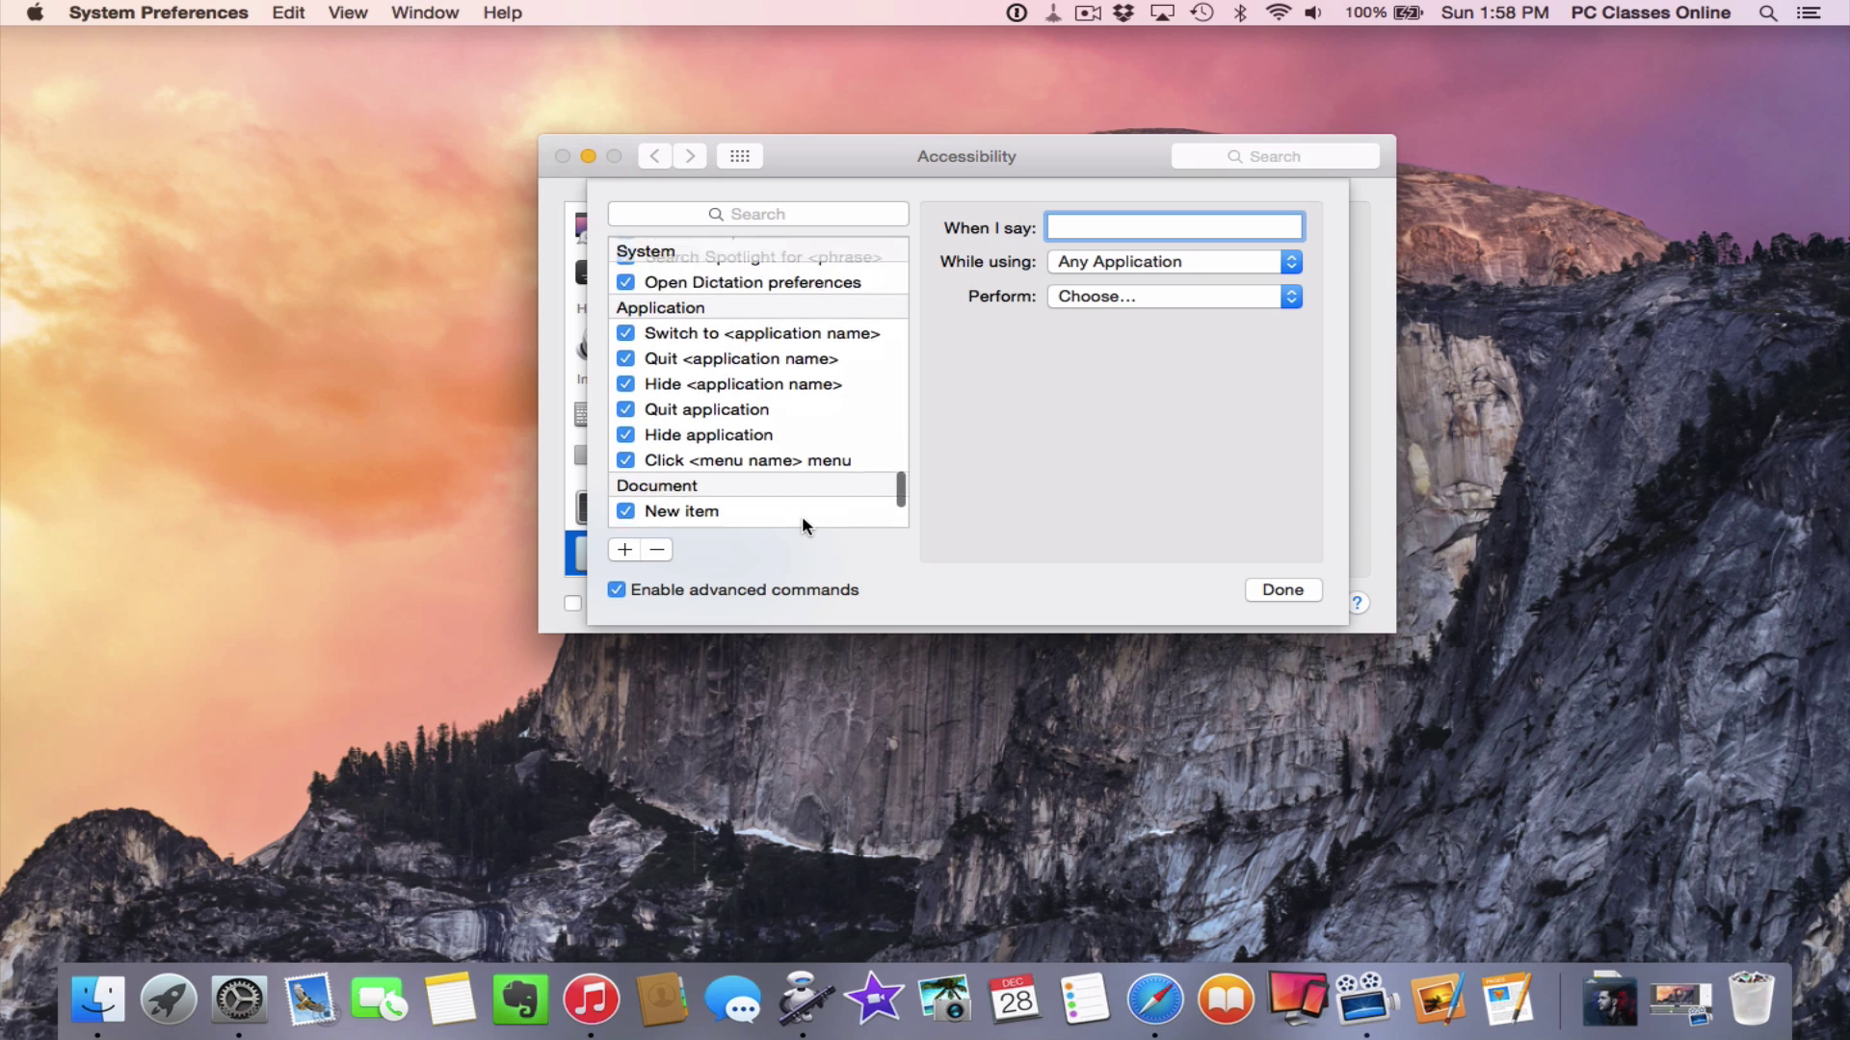
scroll(802, 517, "down", 4)
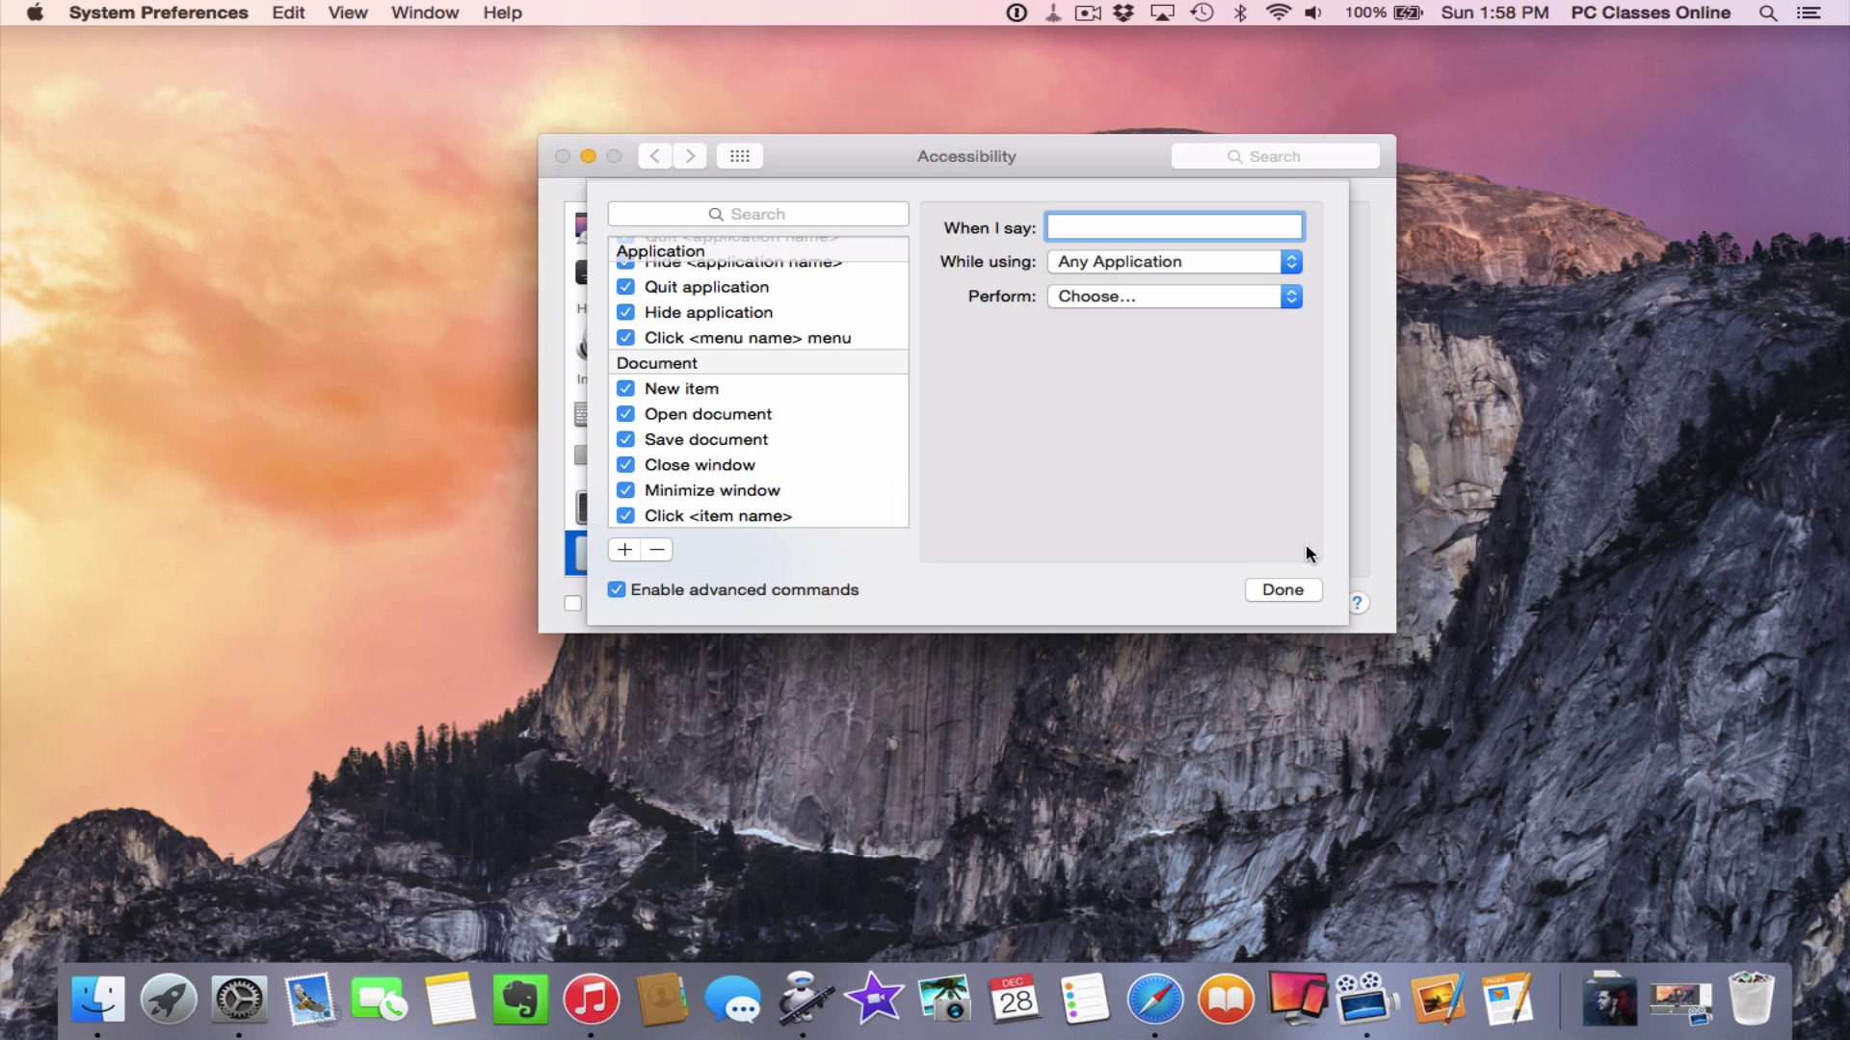
left_click(1285, 590)
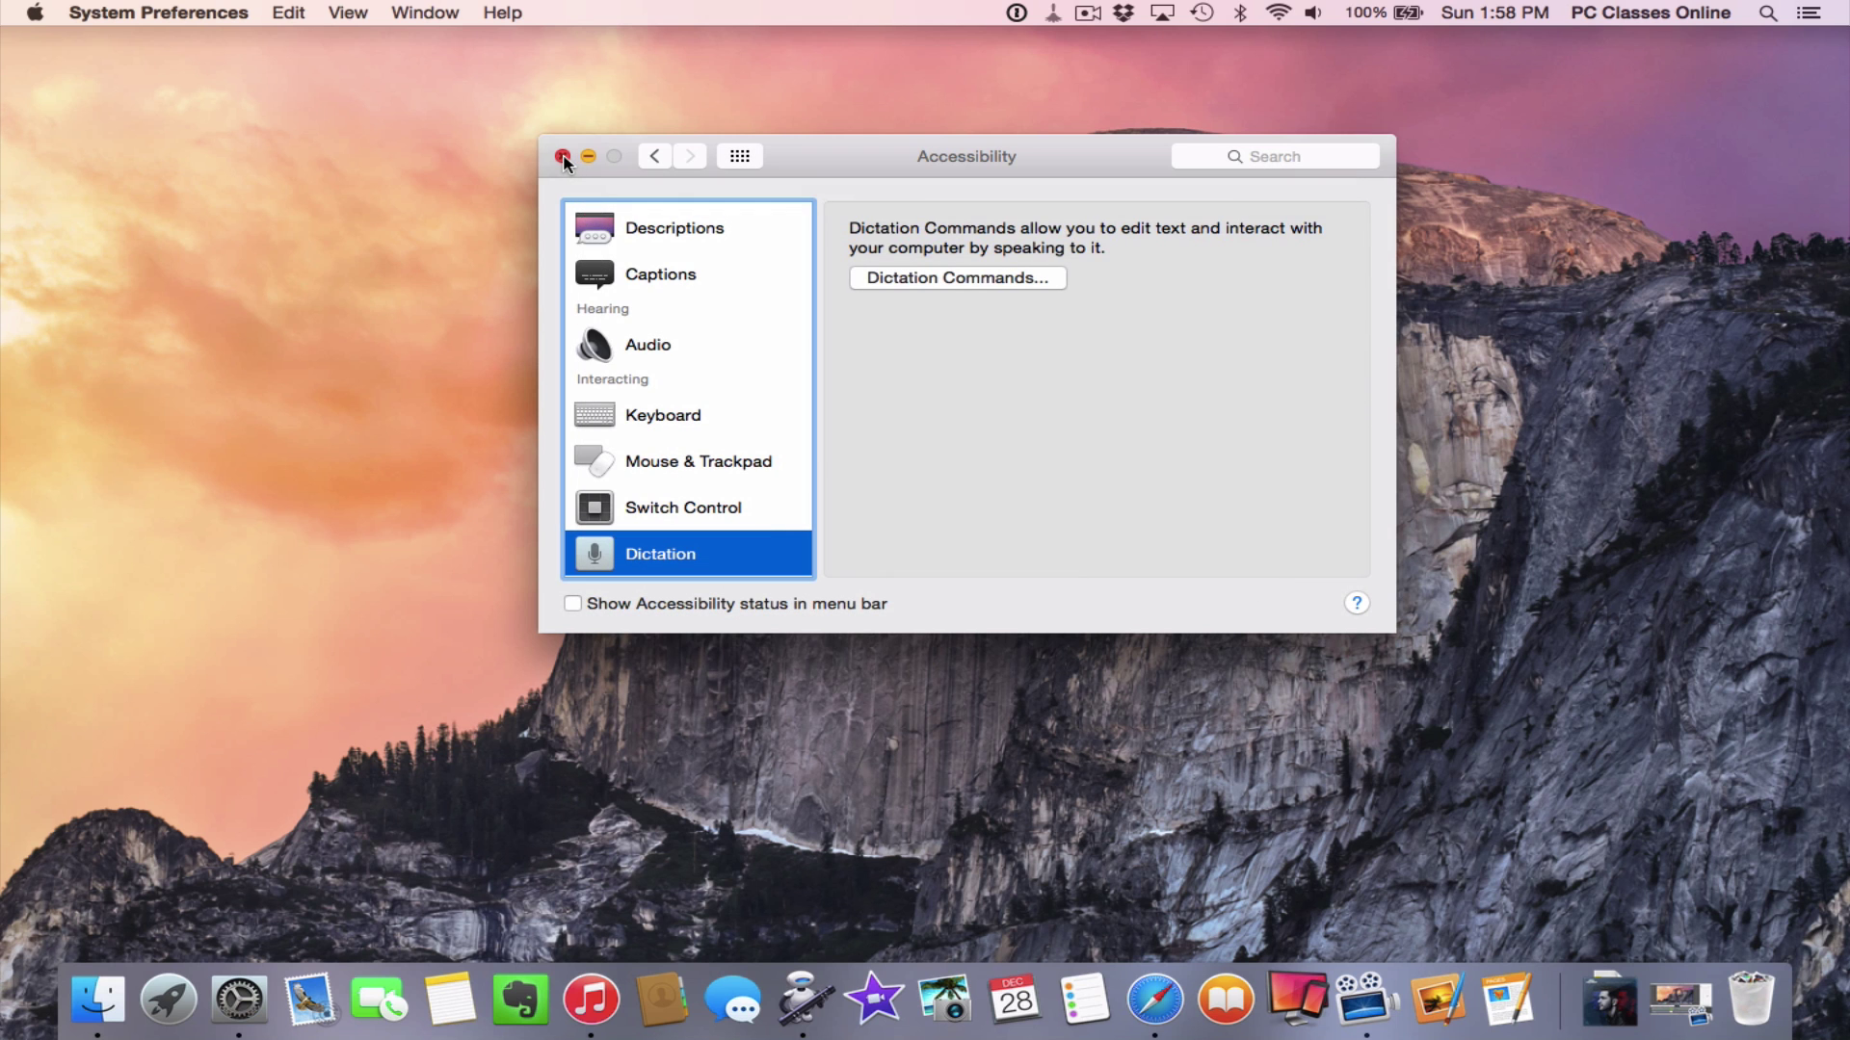
left_click(563, 157)
Launch Automator from the Dock and create a new Dictation Command document
left_click(792, 1011)
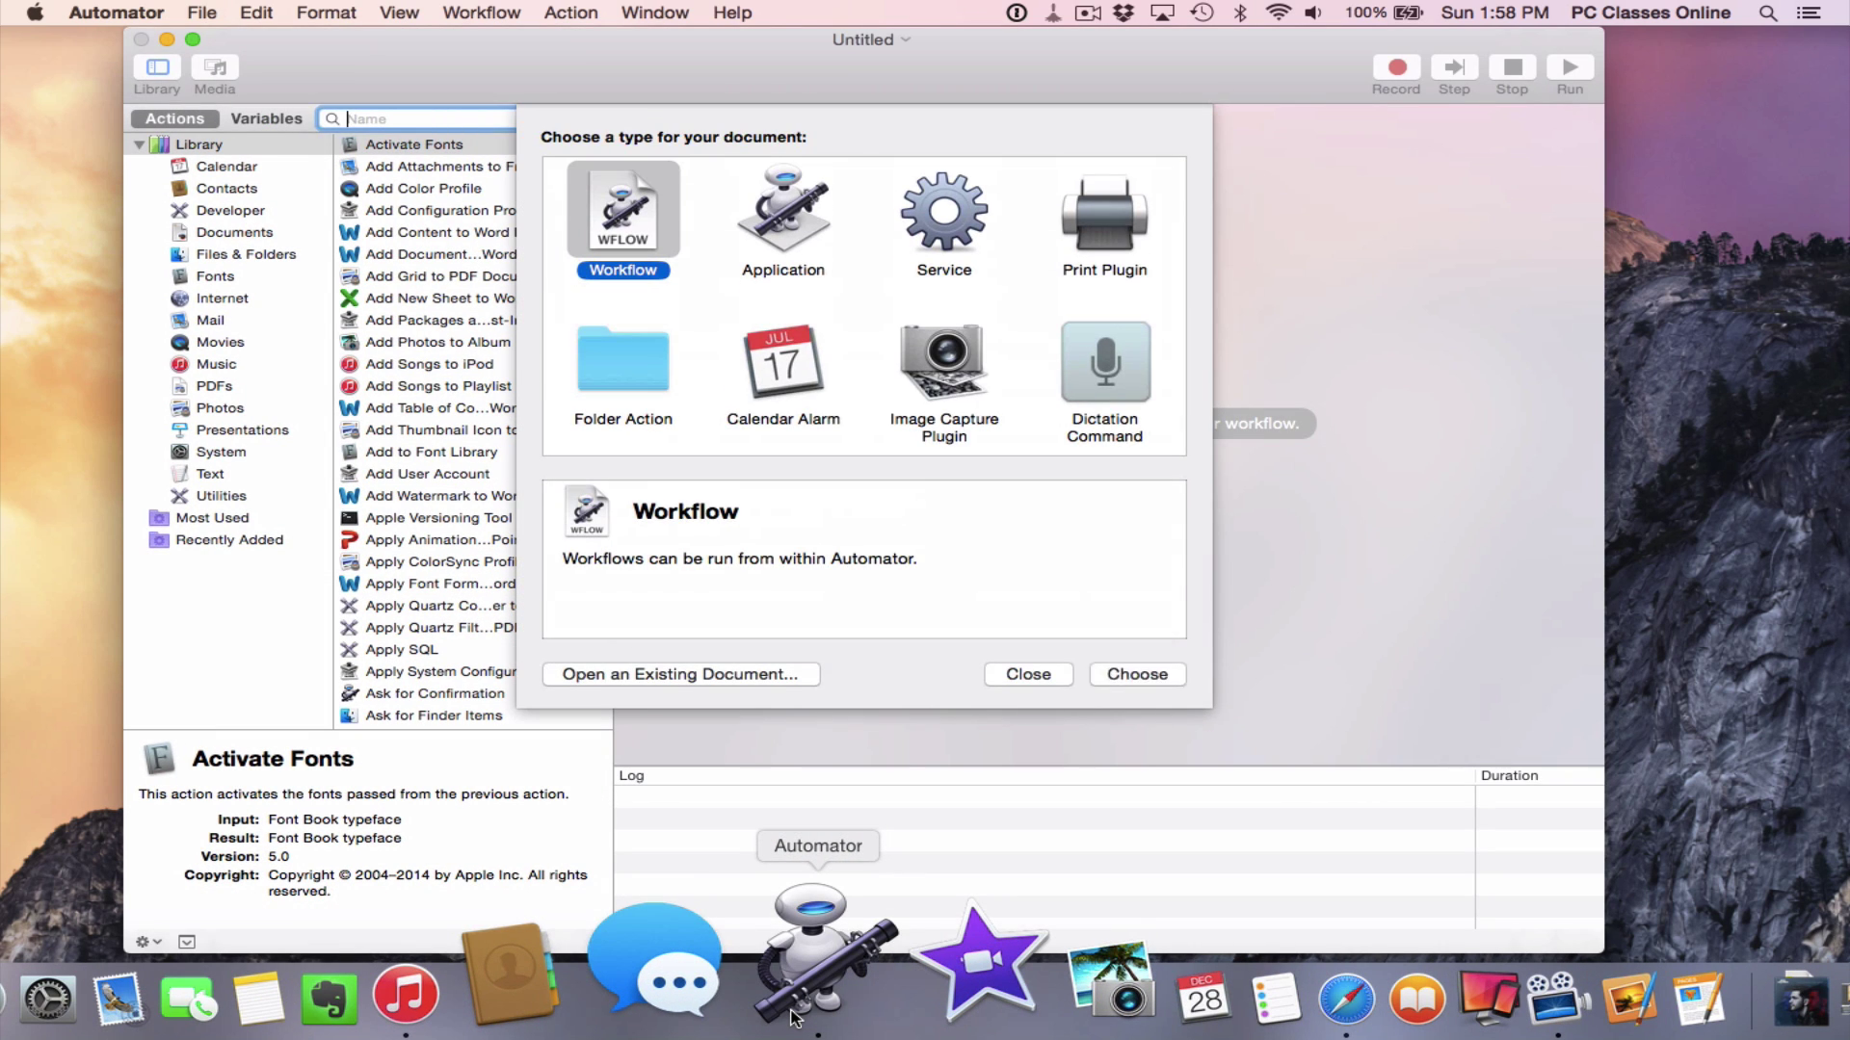
left_click(1088, 392)
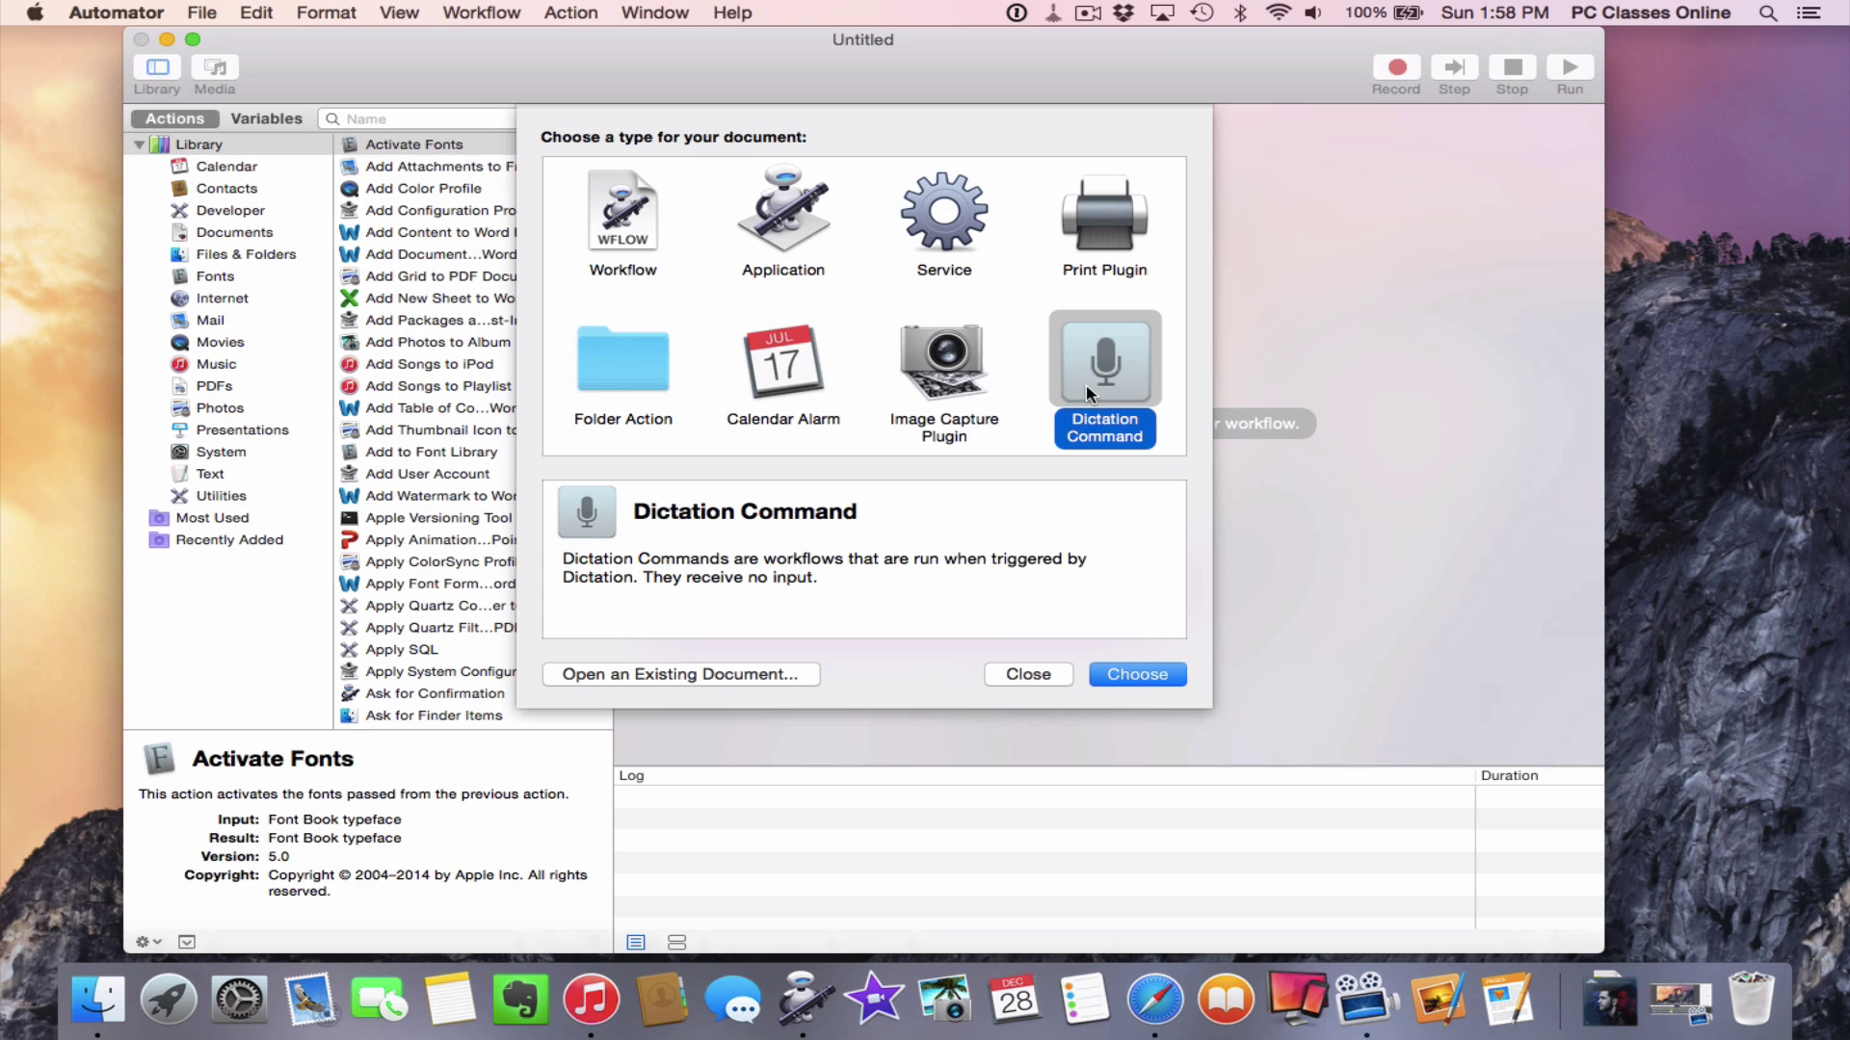
left_click(1122, 674)
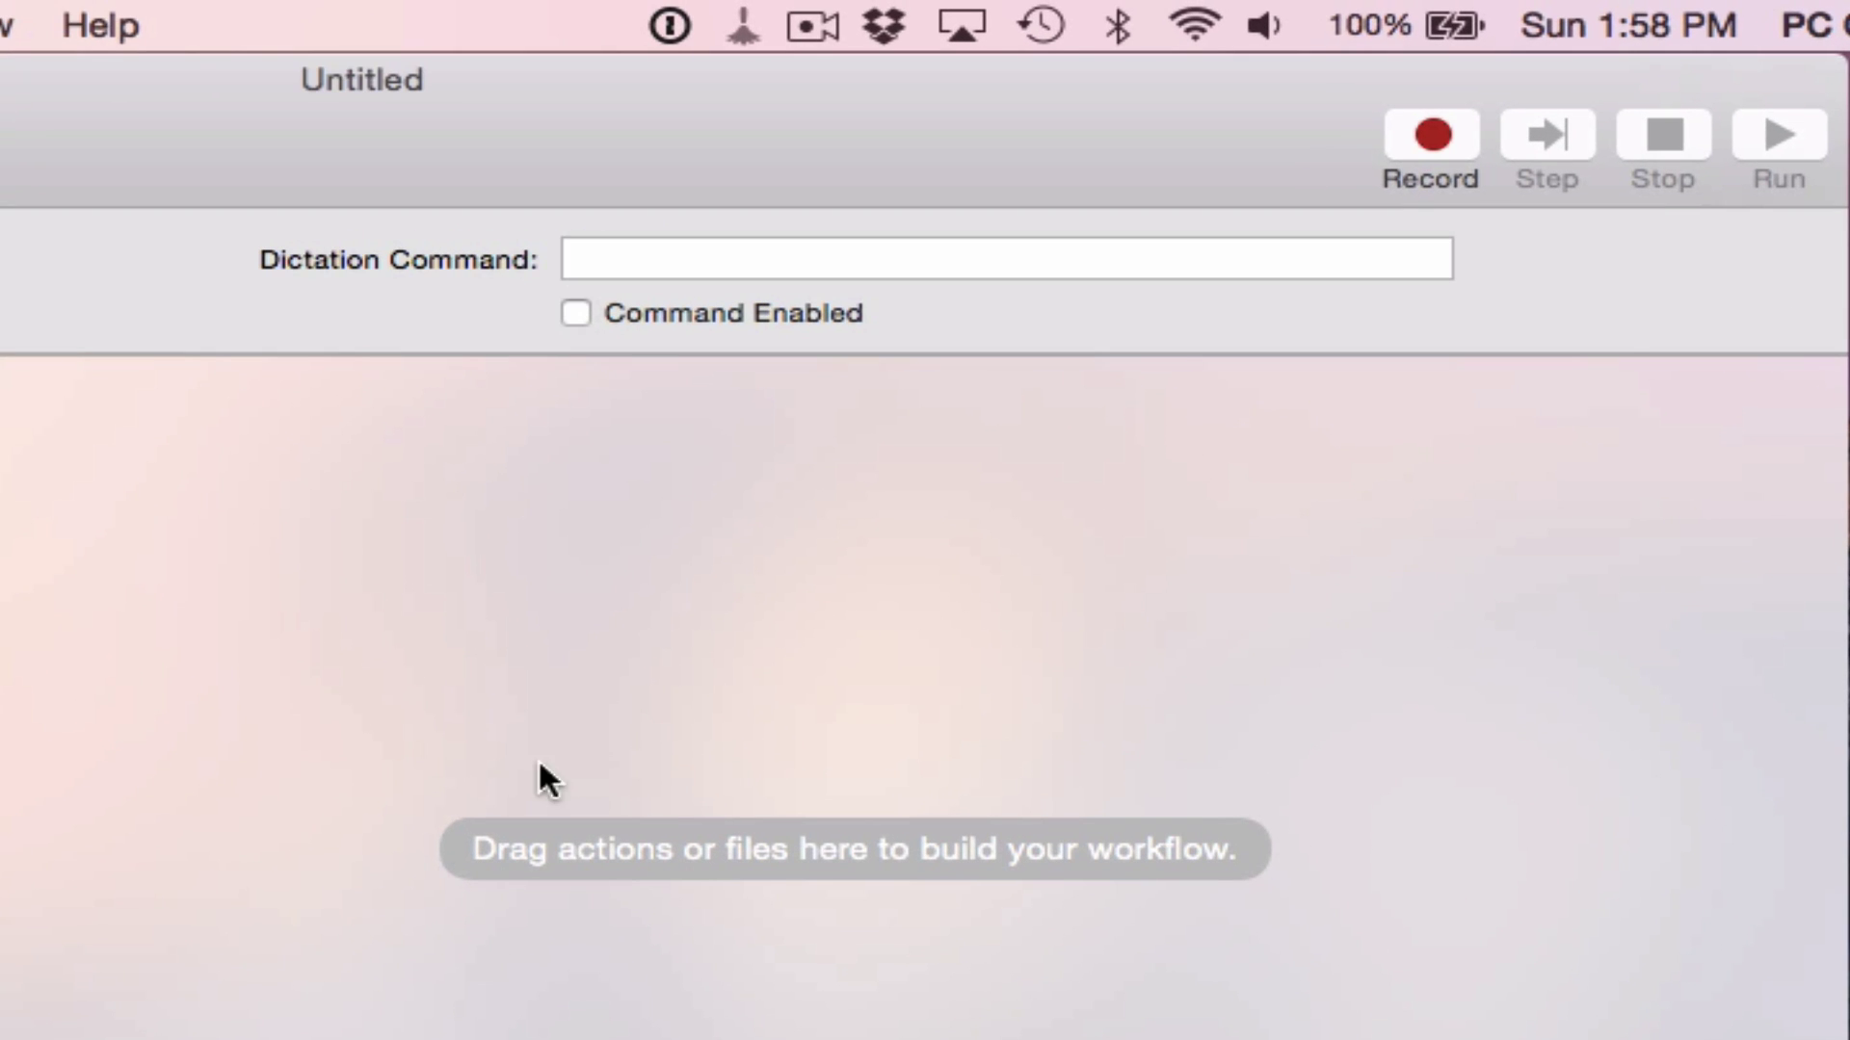
Enter 'I need more awesome' as the dictation command and tick Command Enabled
left_click(664, 256)
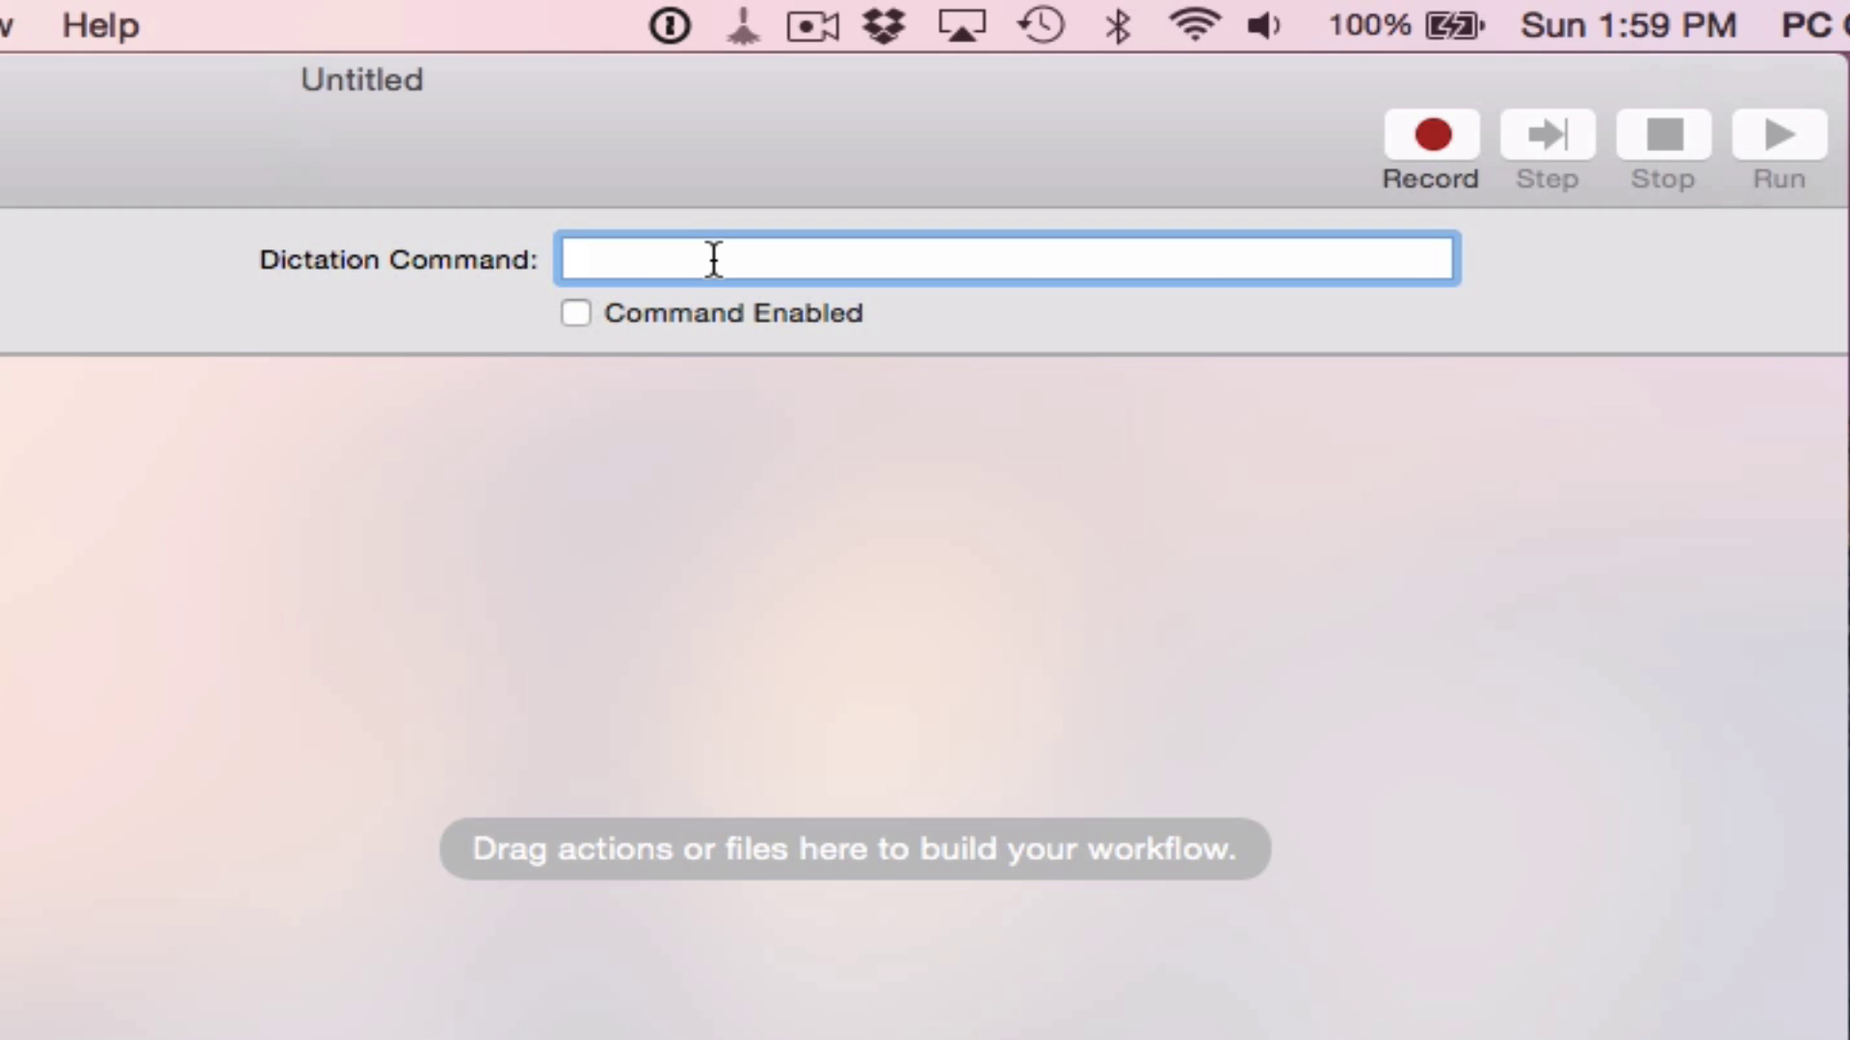
type("I need mo")
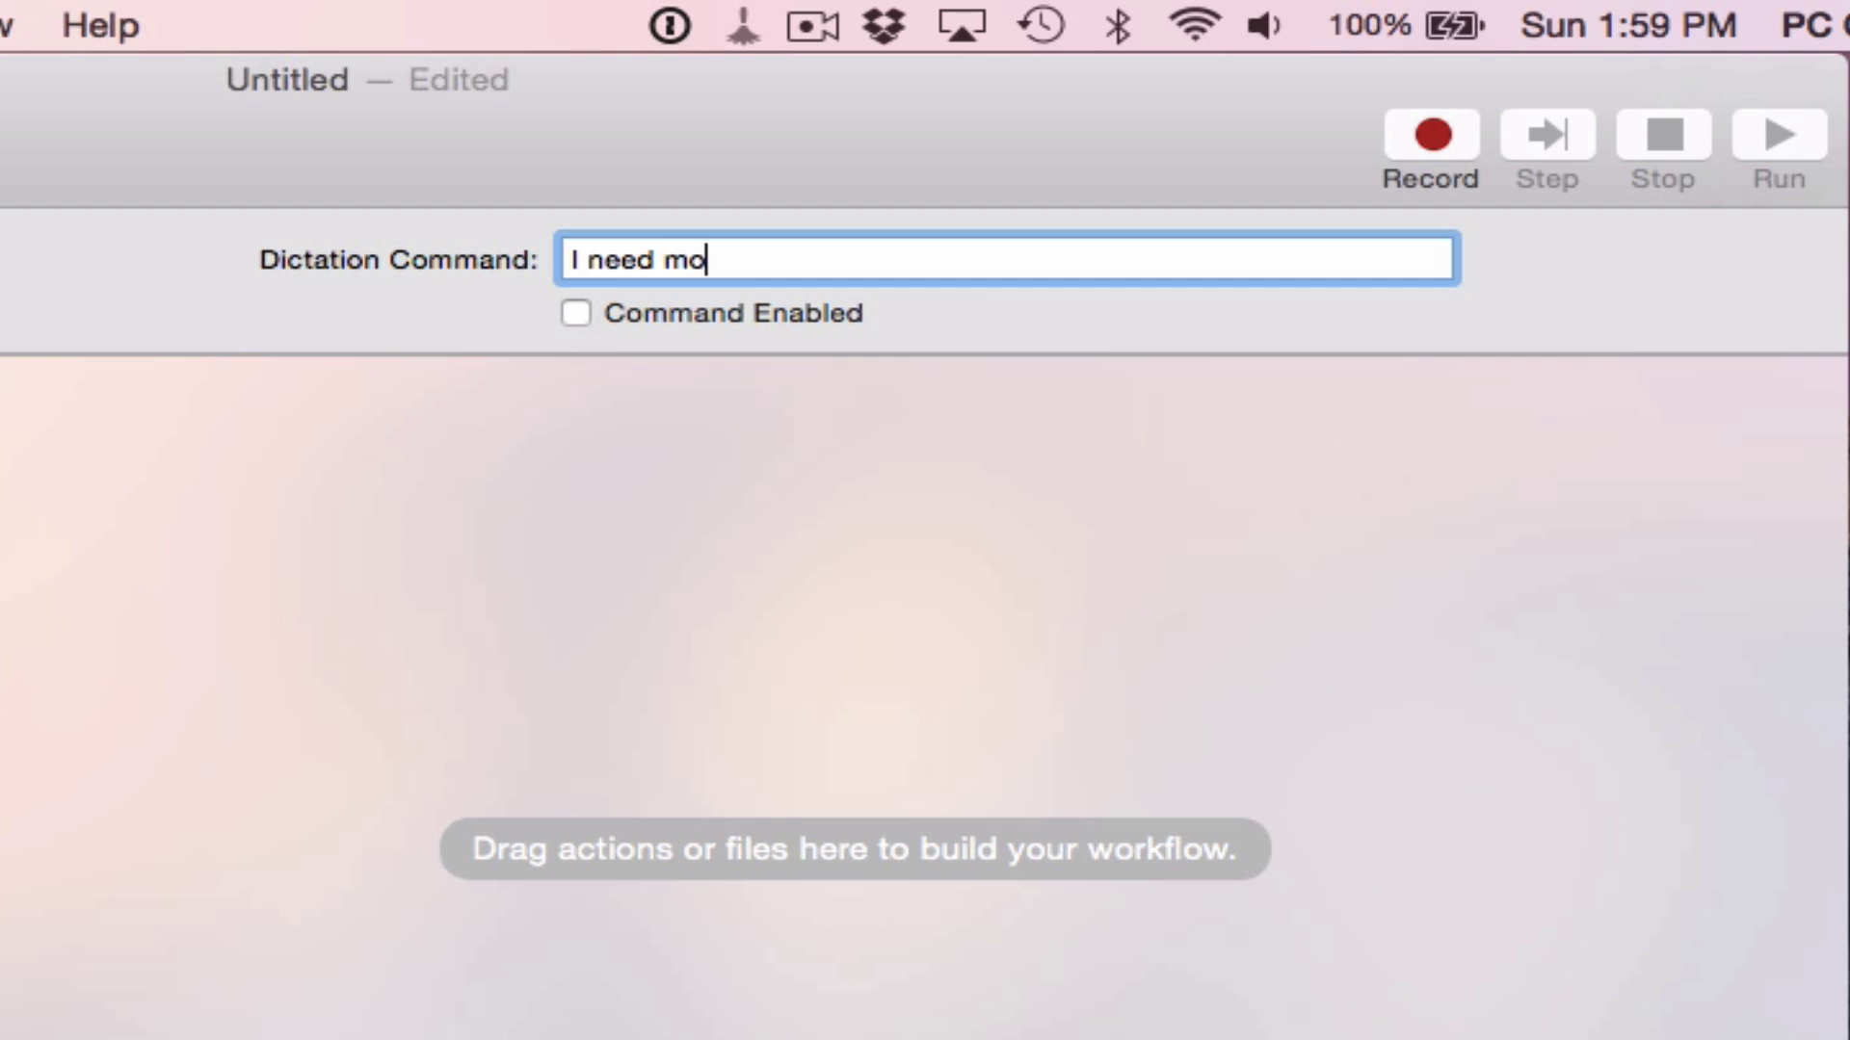
type("re awesome")
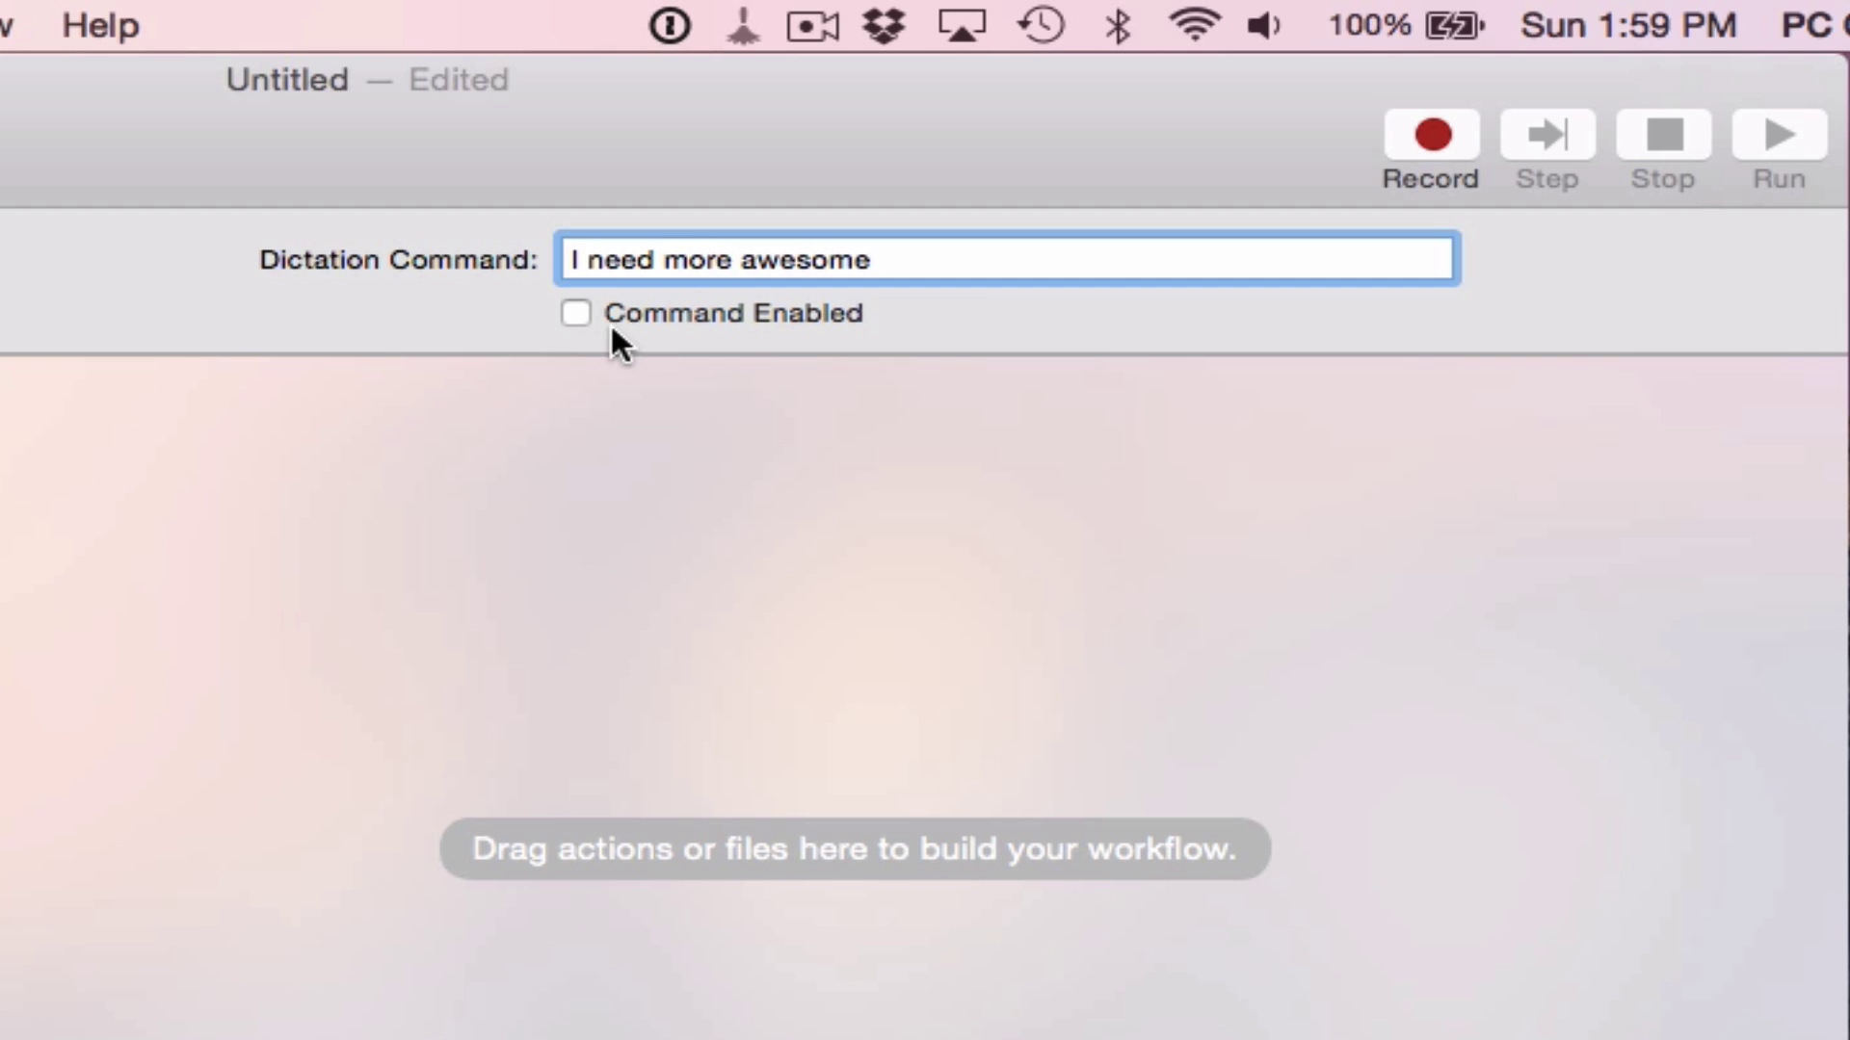
left_click(575, 310)
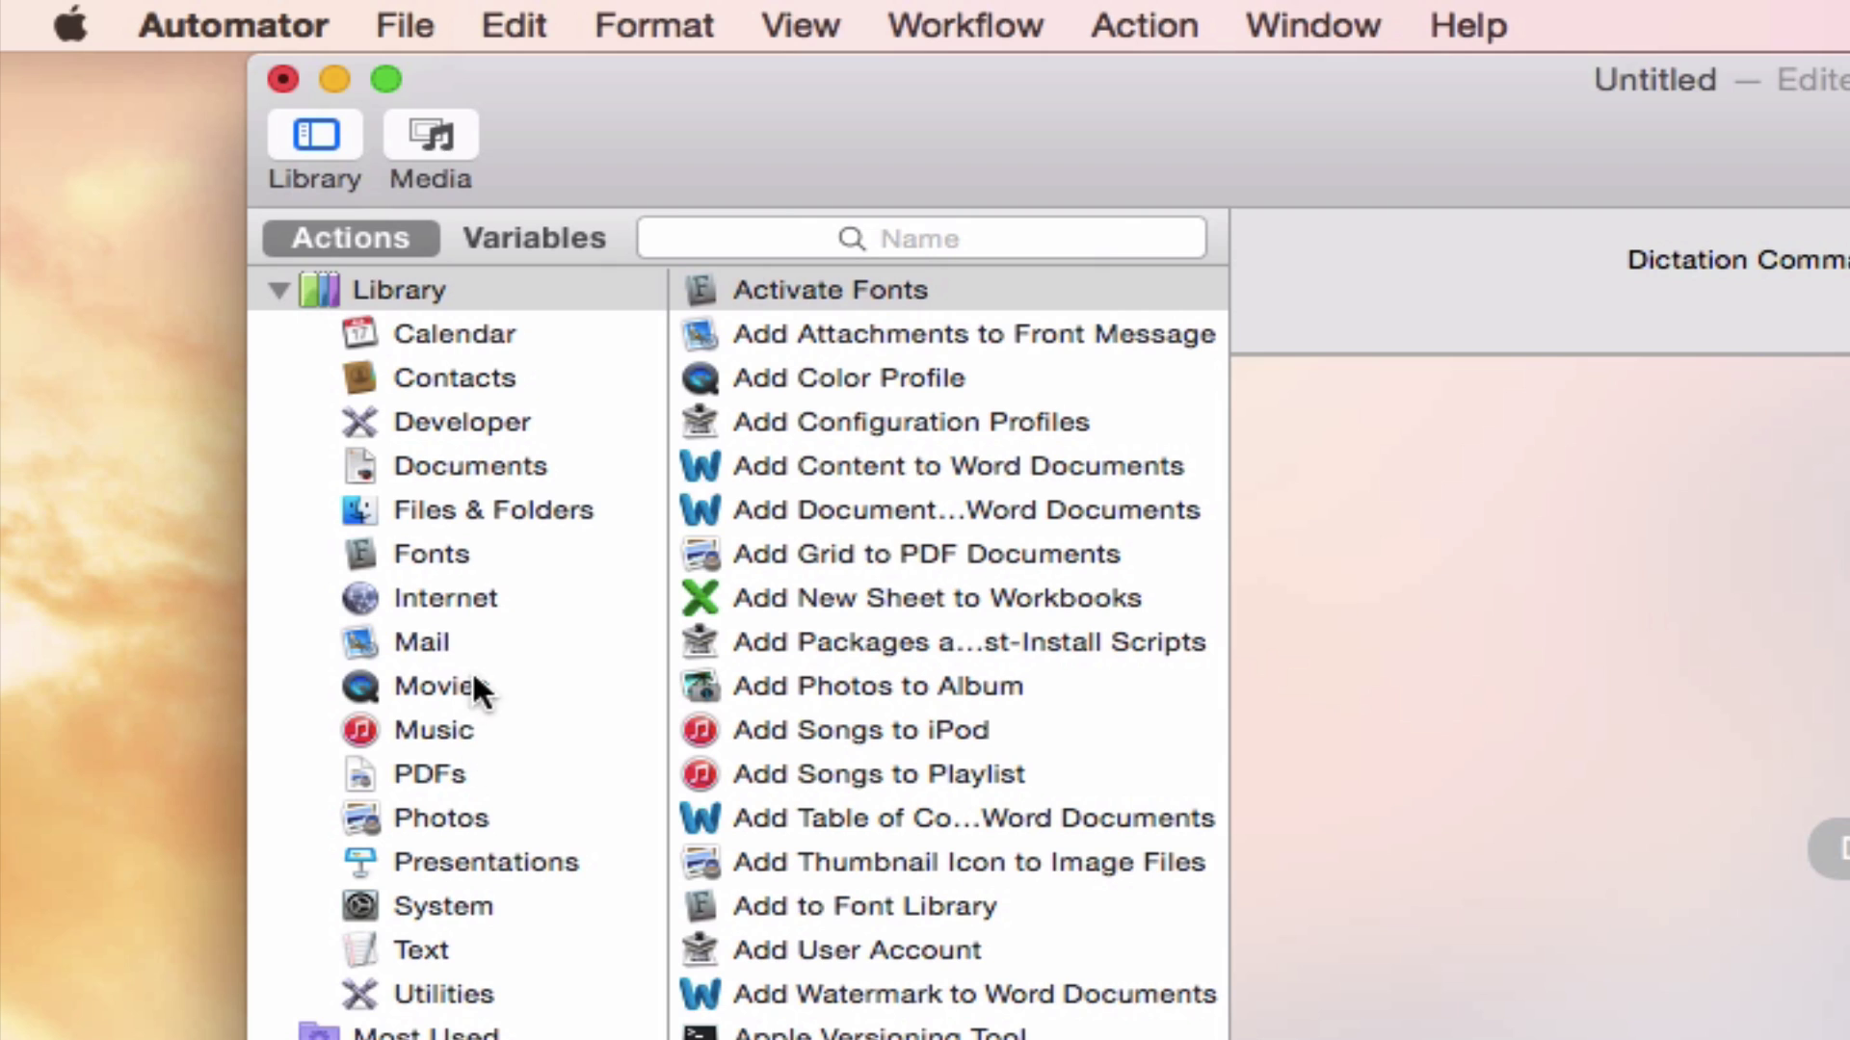
left_click(453, 599)
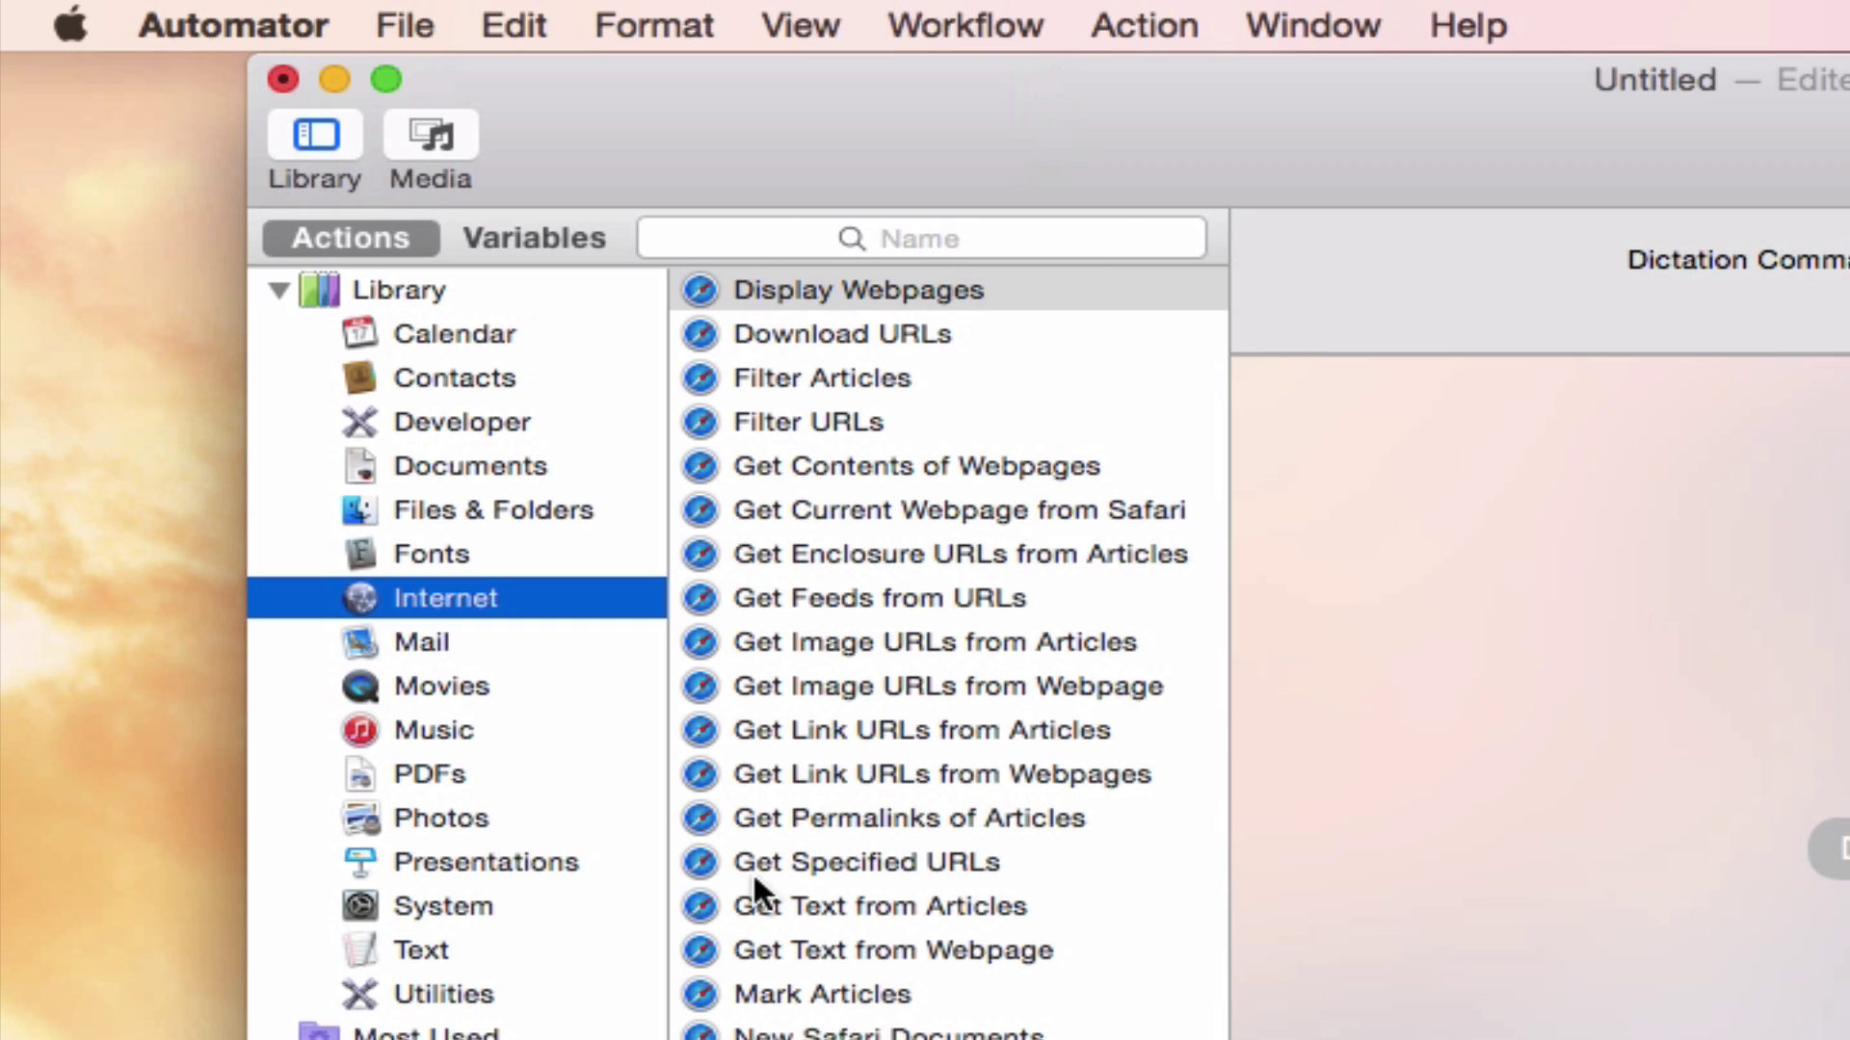
left_click(730, 861)
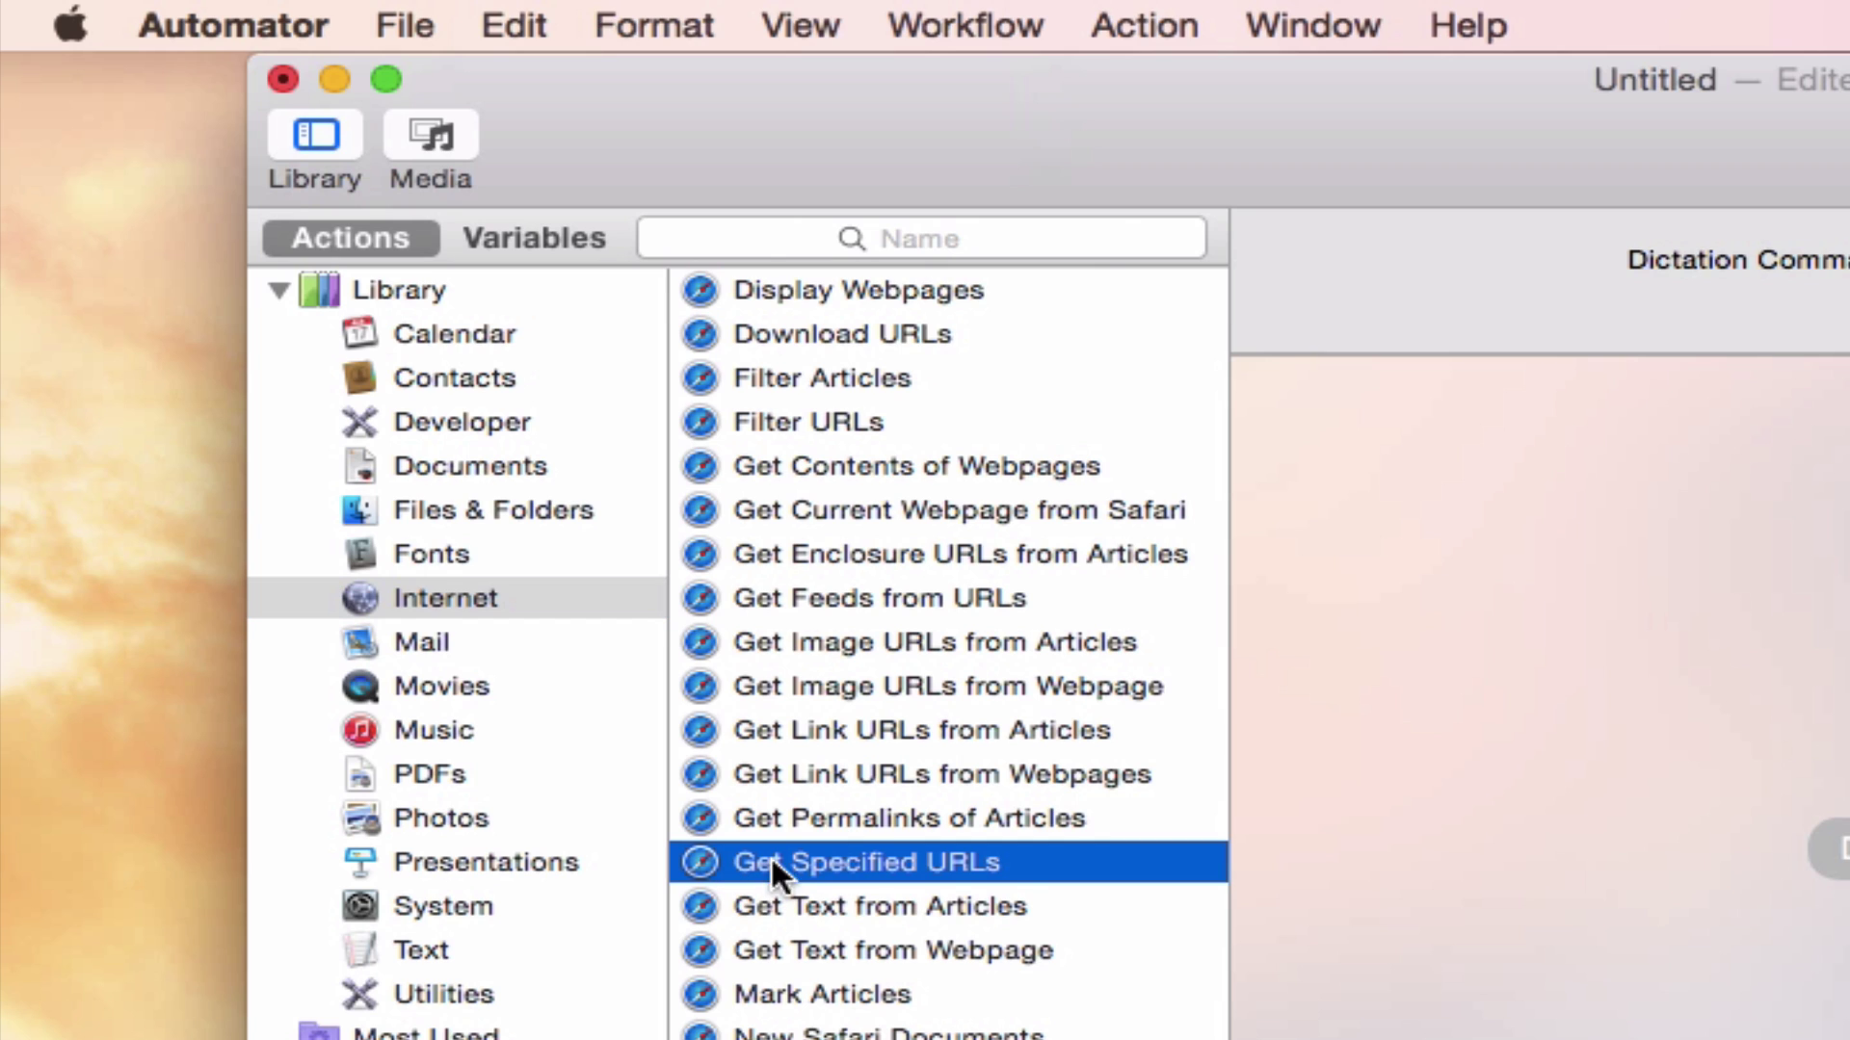
left_click_drag(914, 863, 1845, 466)
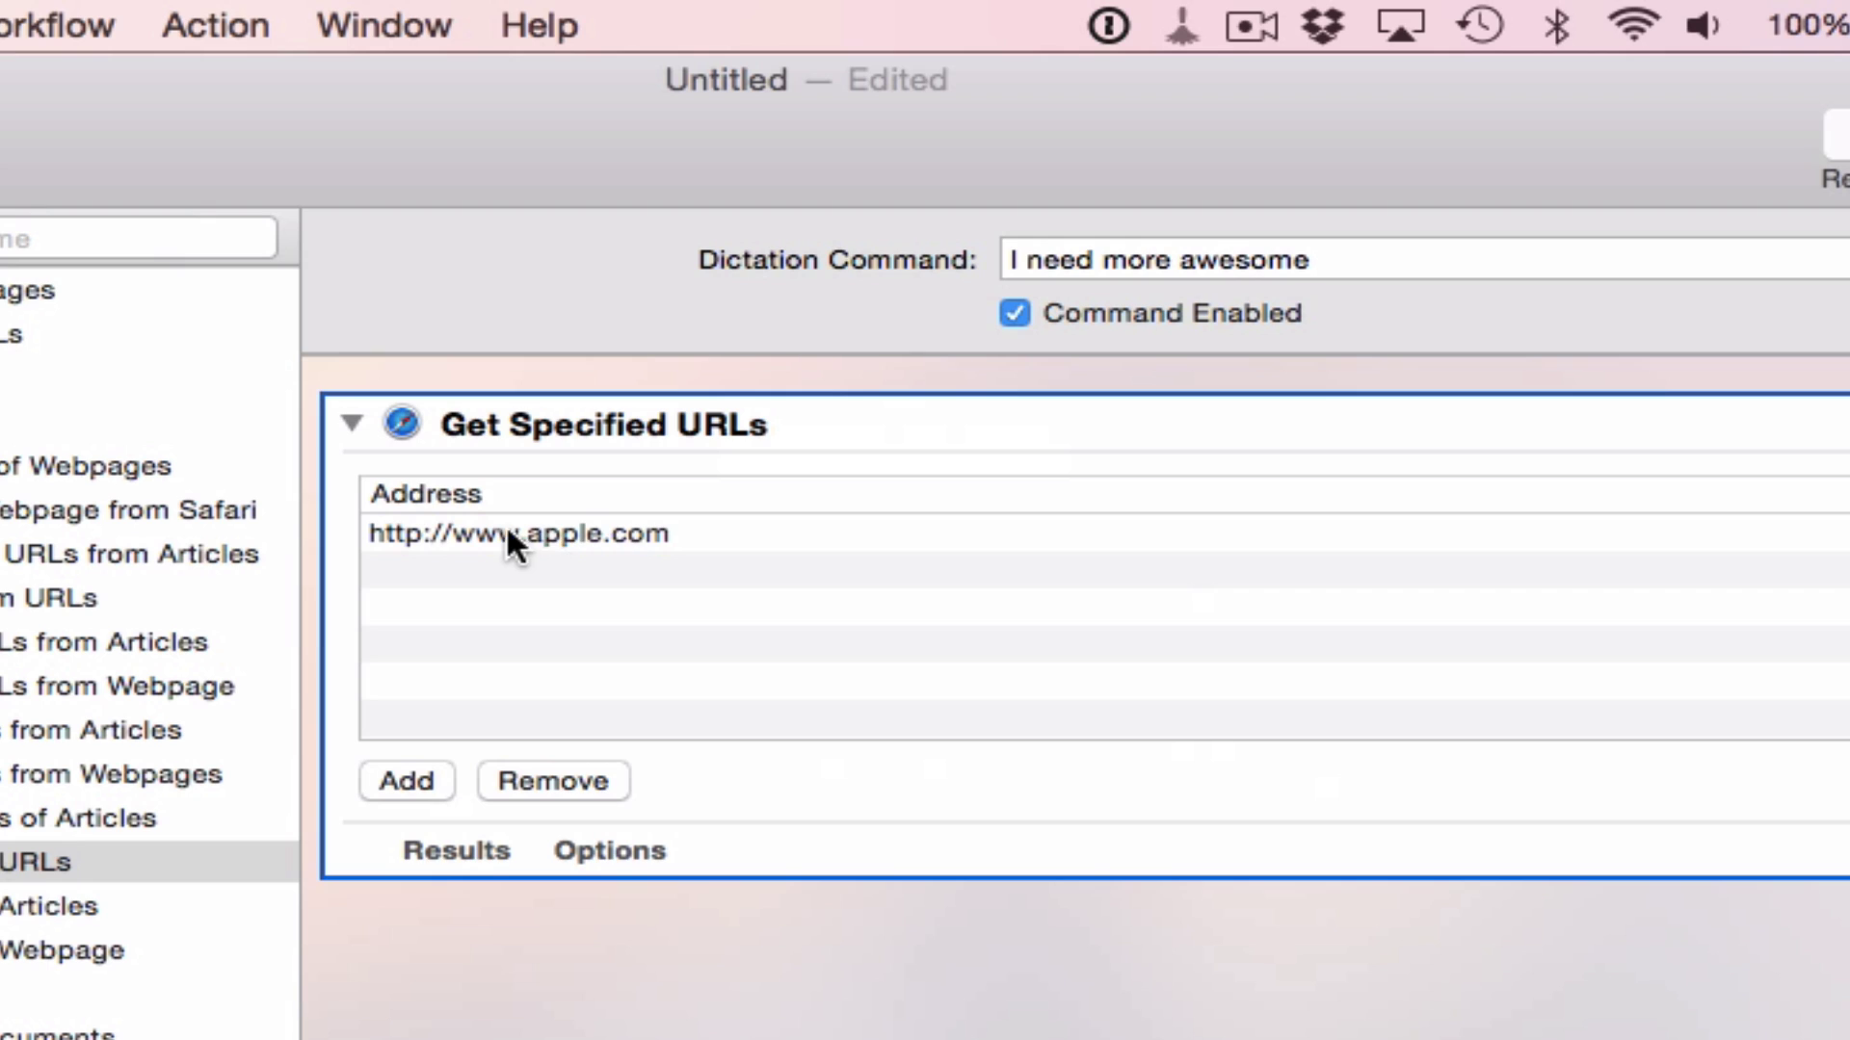
left_click(551, 534)
left_click(568, 532)
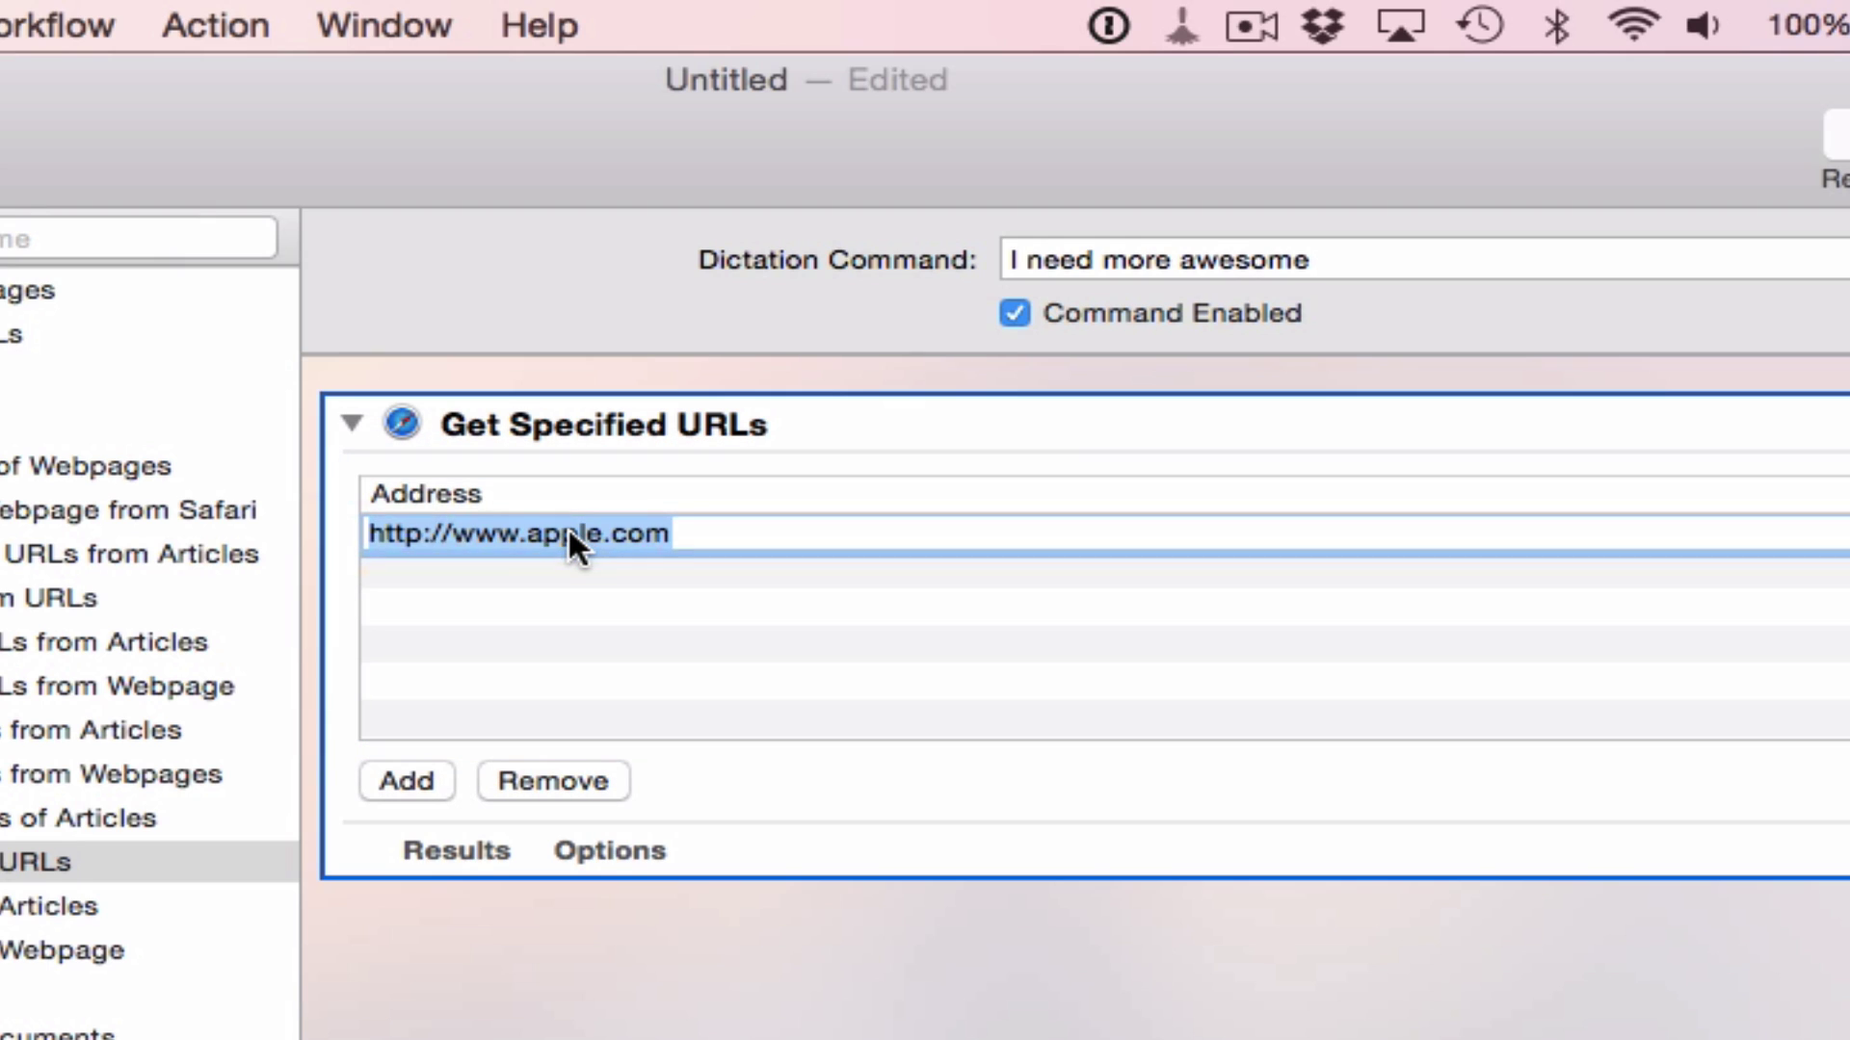
double_click(570, 533)
left_click(599, 533)
key("BackSpace")
key("BackSpace")
key("BackSpace")
key("BackSpace")
key("BackSpace")
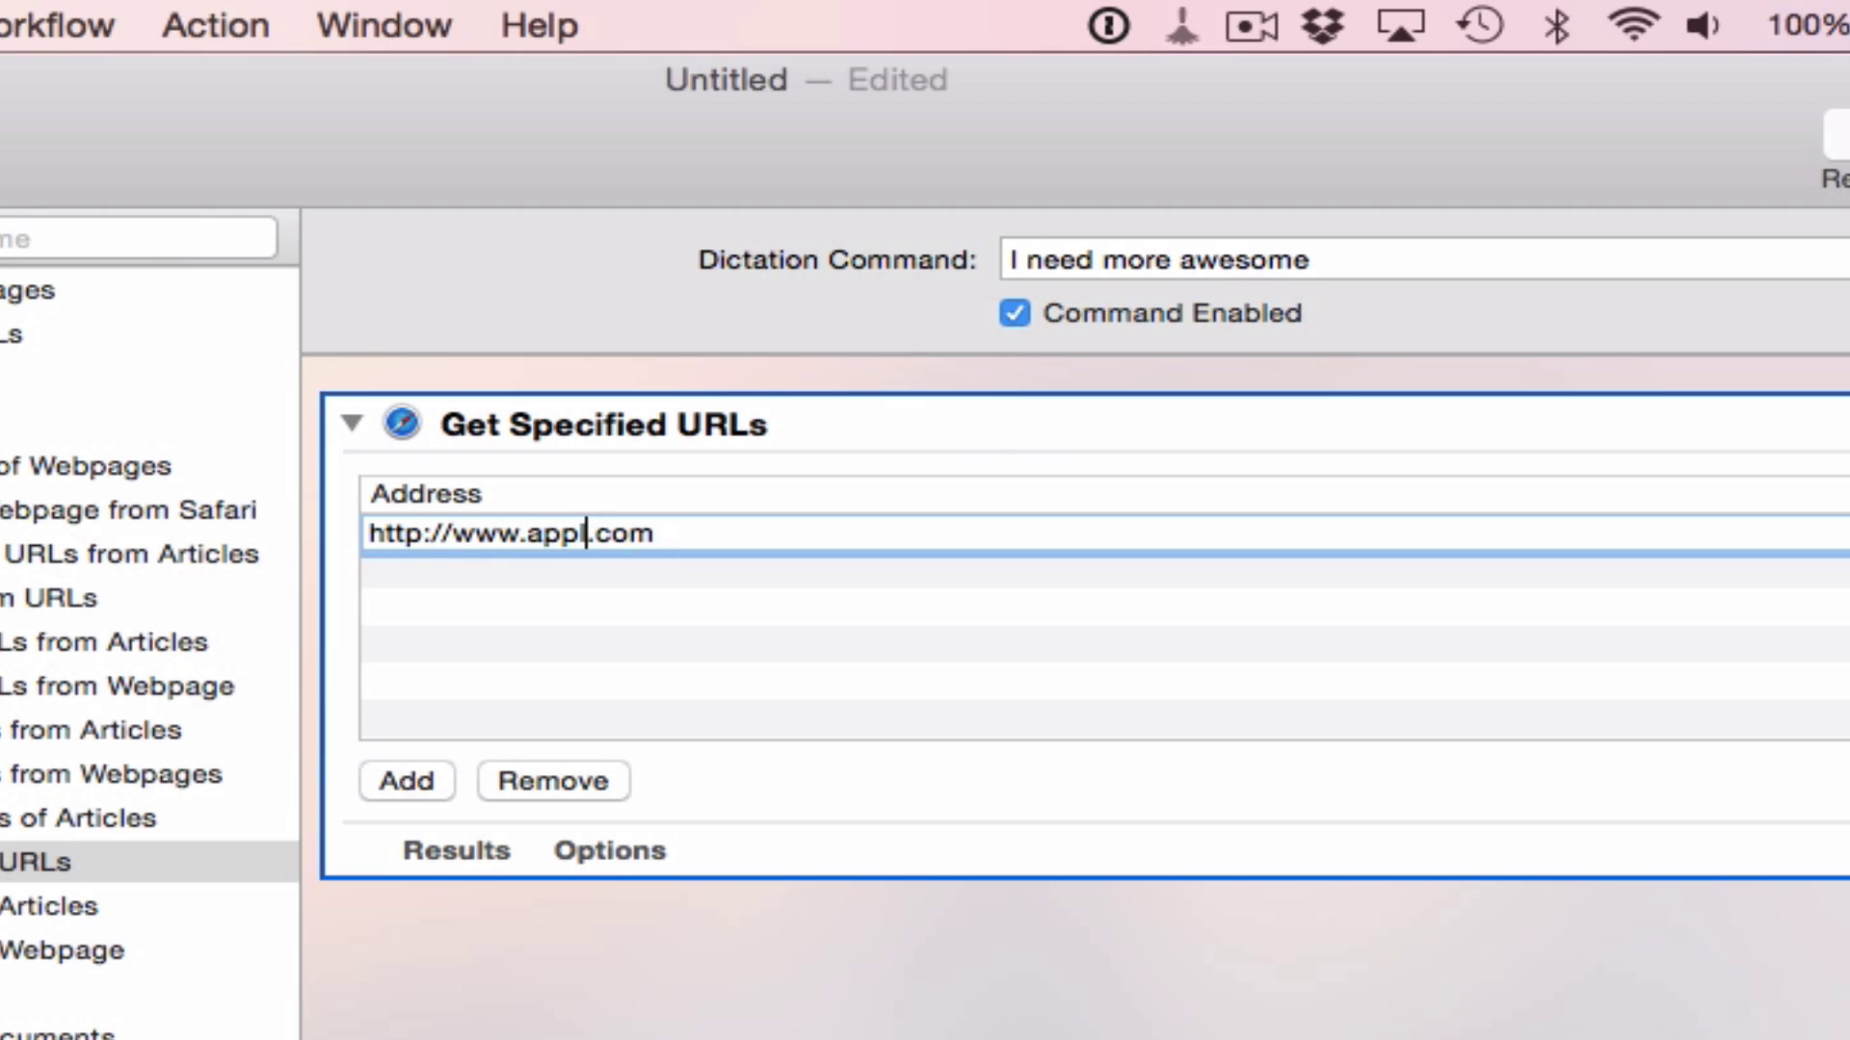
type("theawesome")
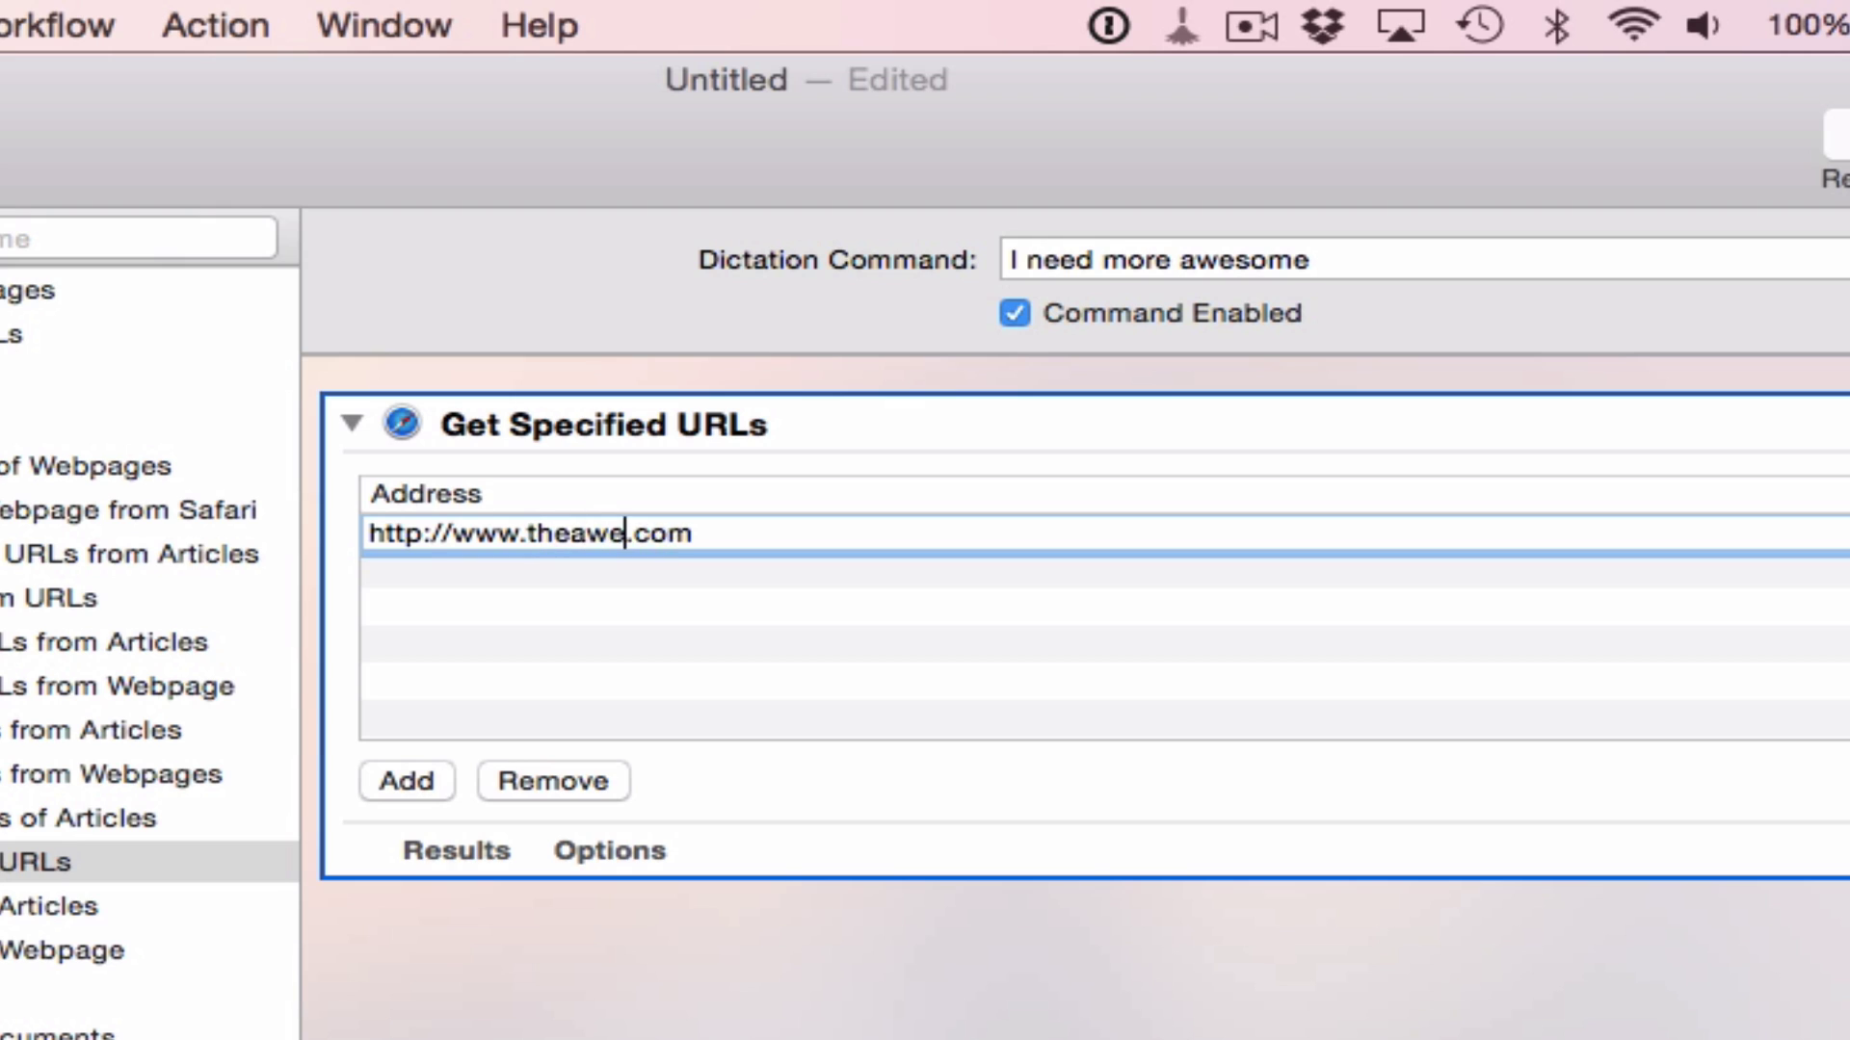
type("r")
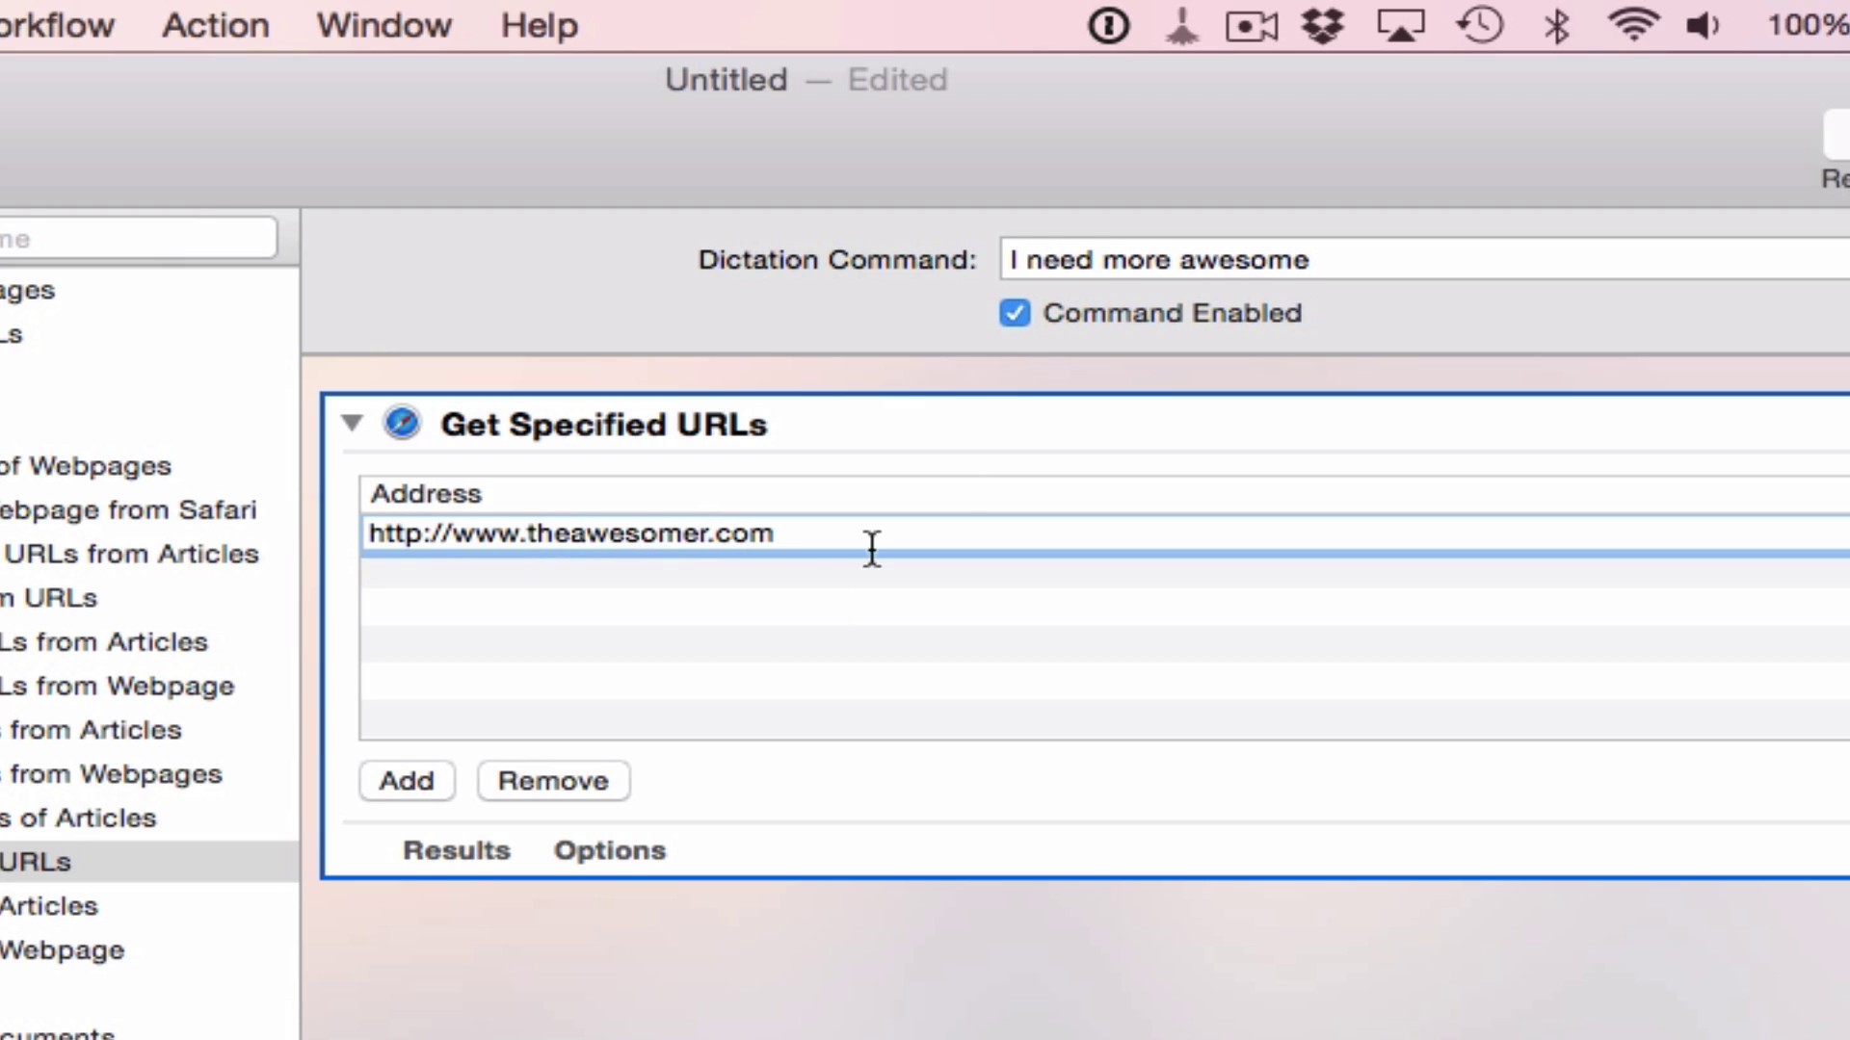
key("Return")
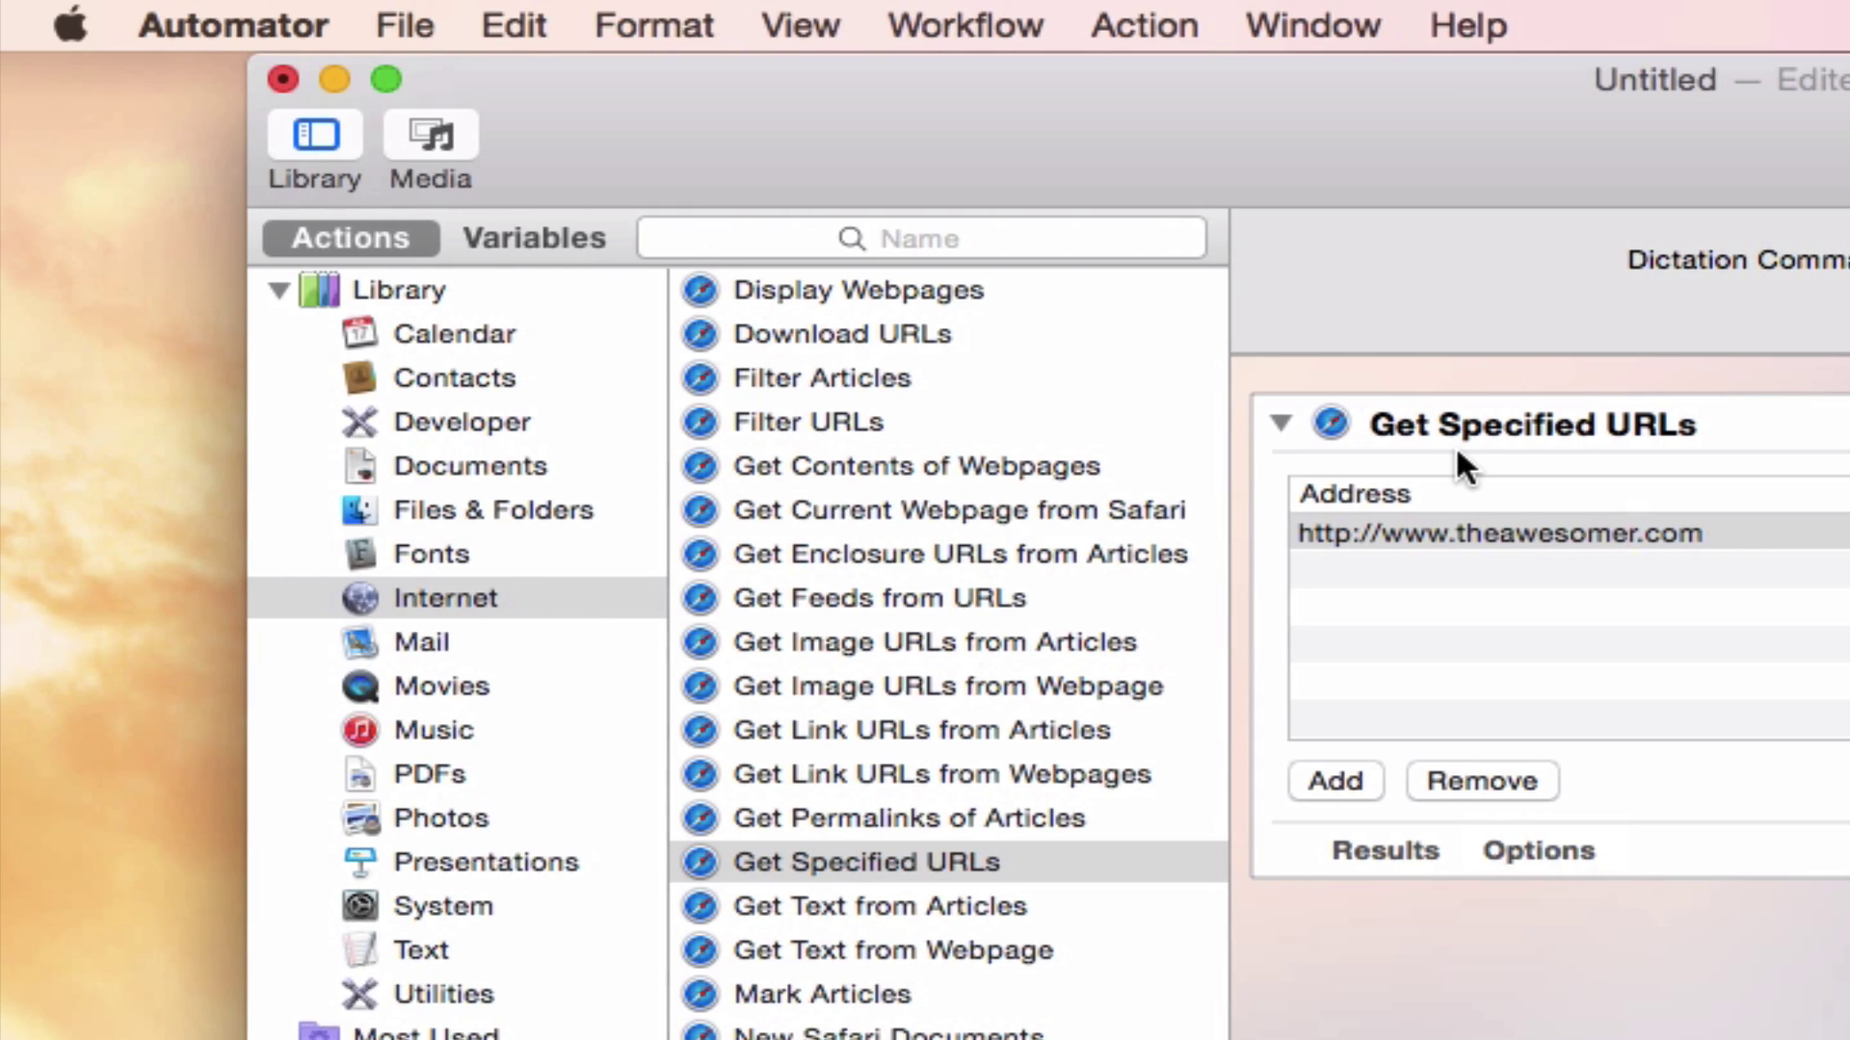
left_click(834, 292)
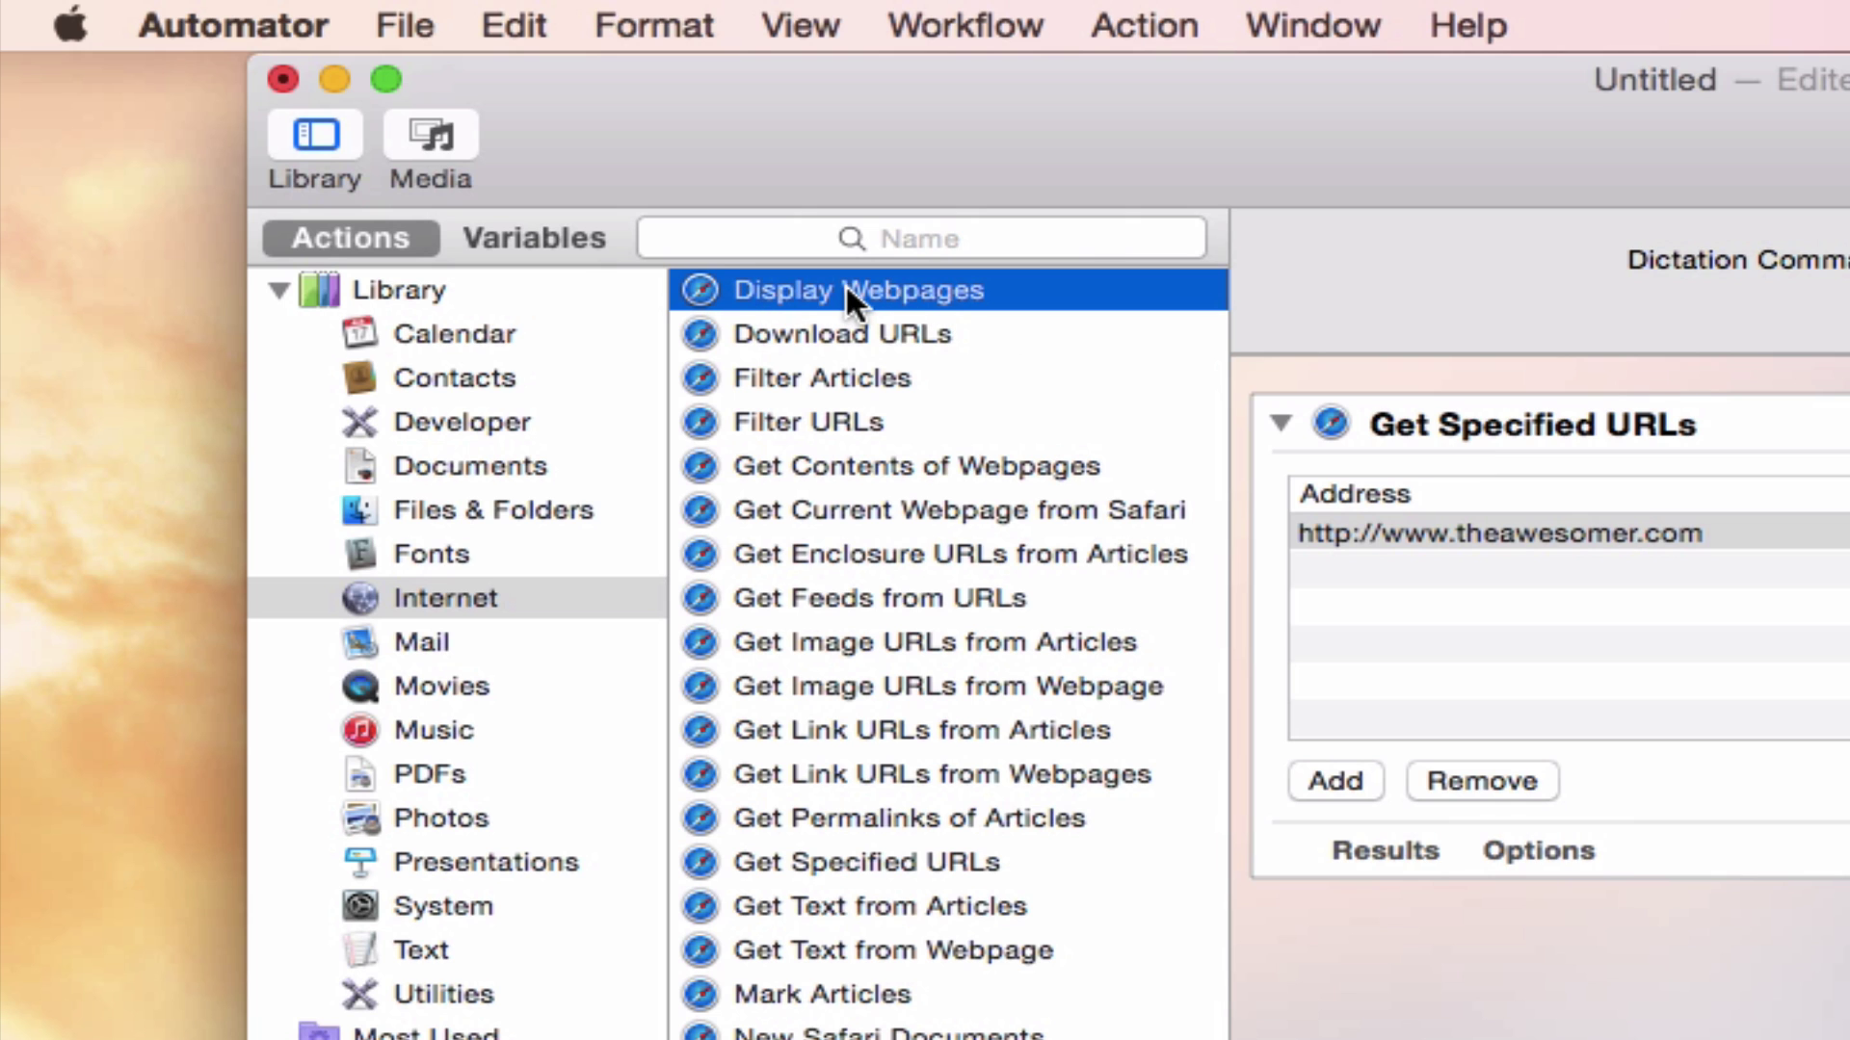
left_click_drag(846, 282, 1624, 1024)
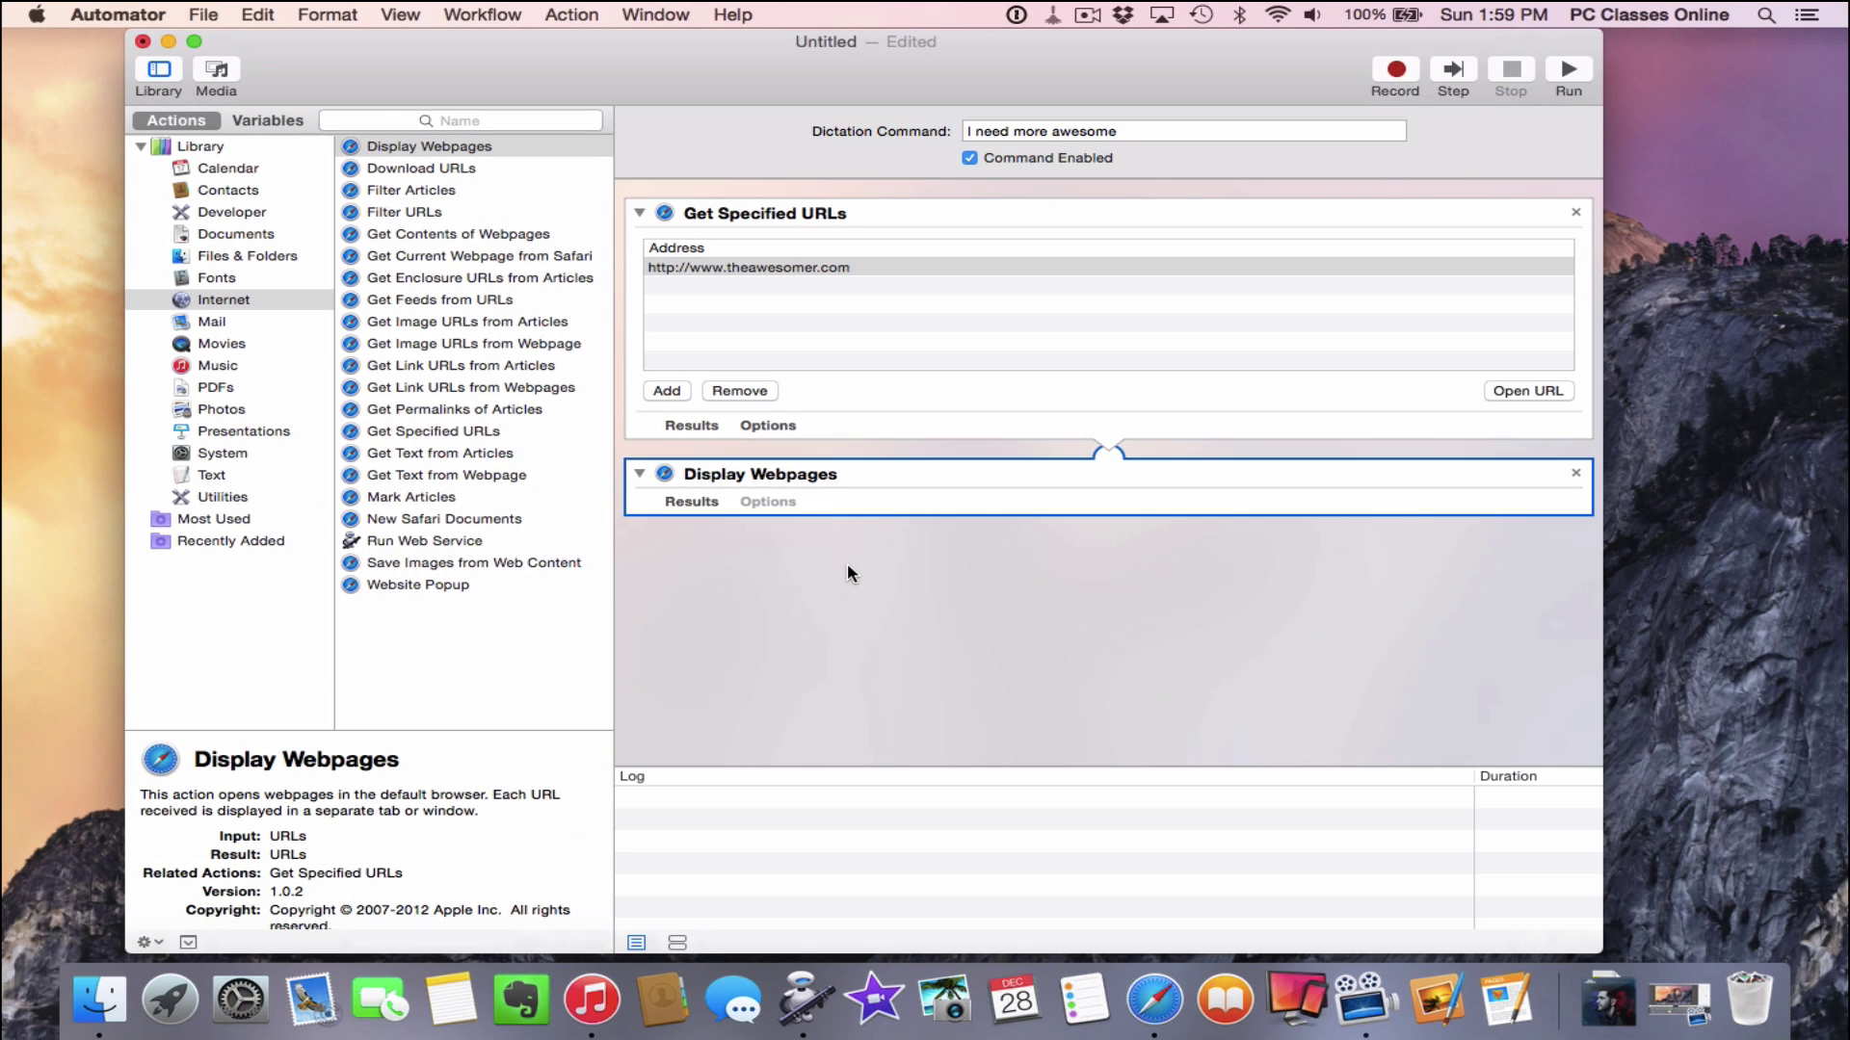
Save the dictation command as 'awesome stuff' and hide Automator with Command+H
left_click(977, 649)
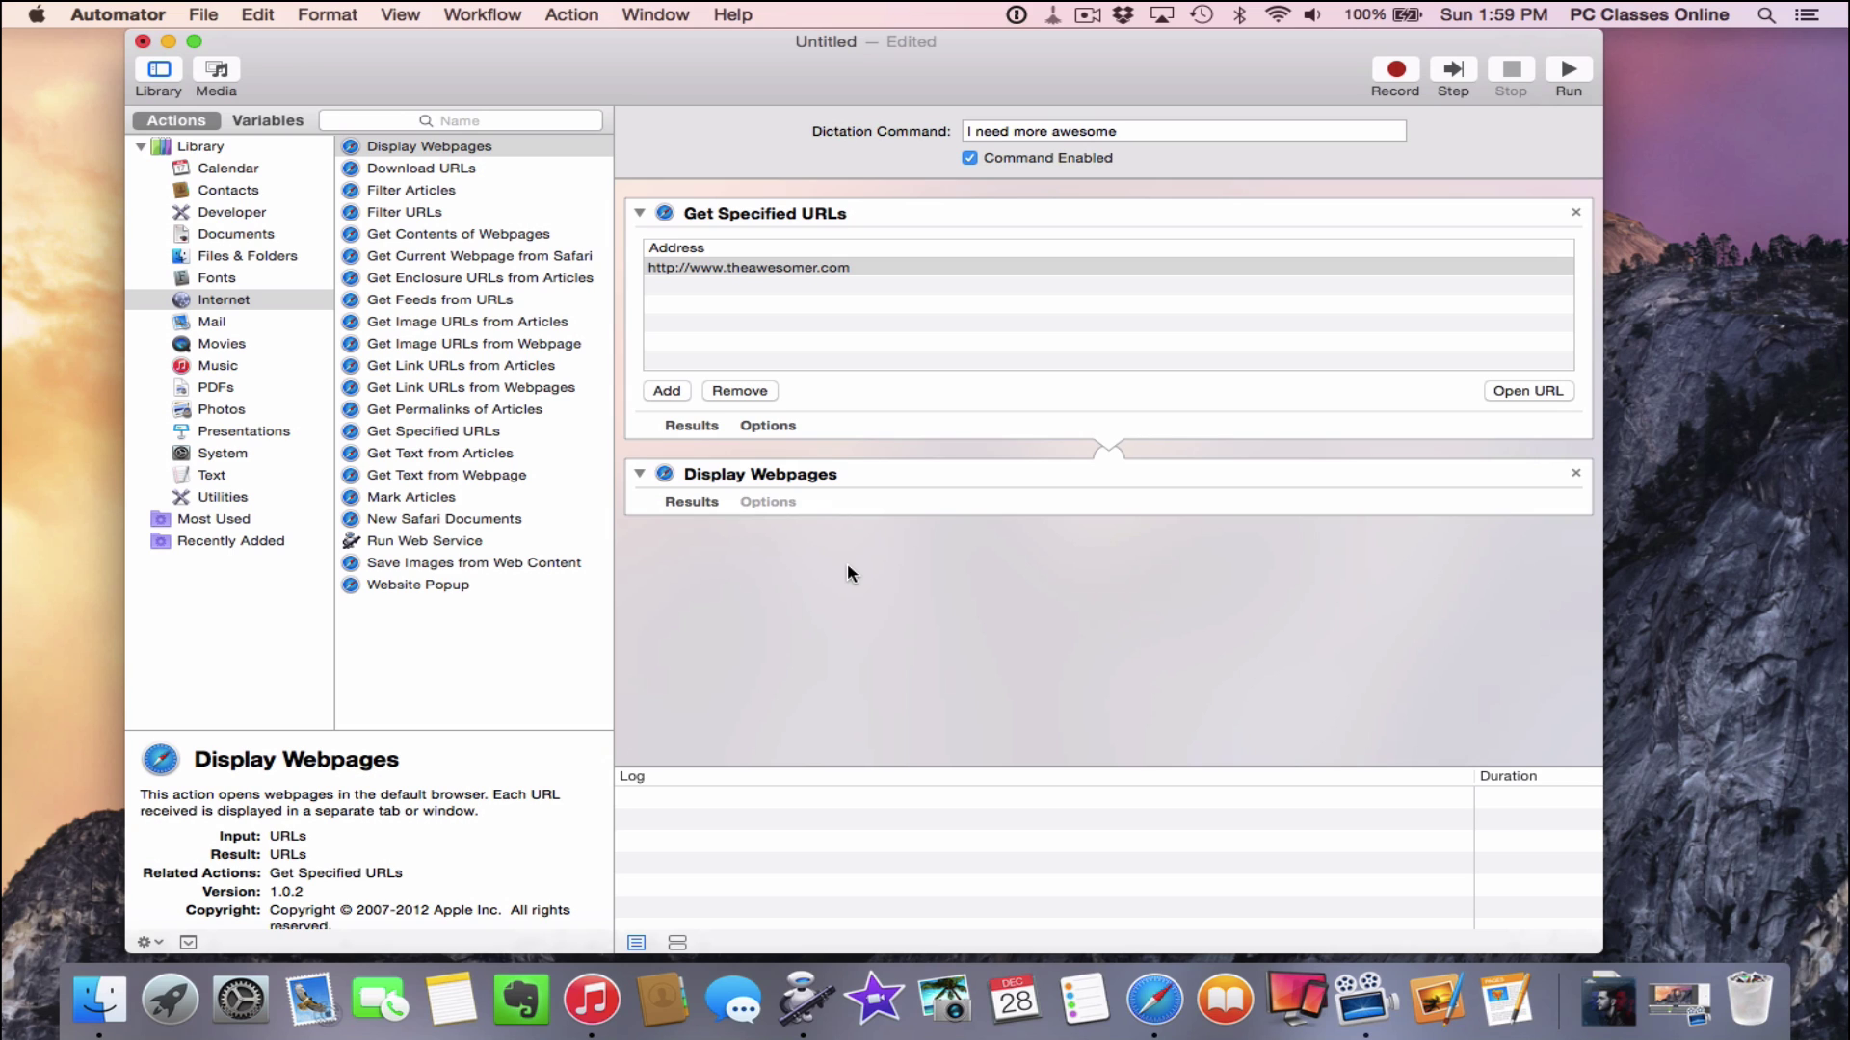
key("super+s")
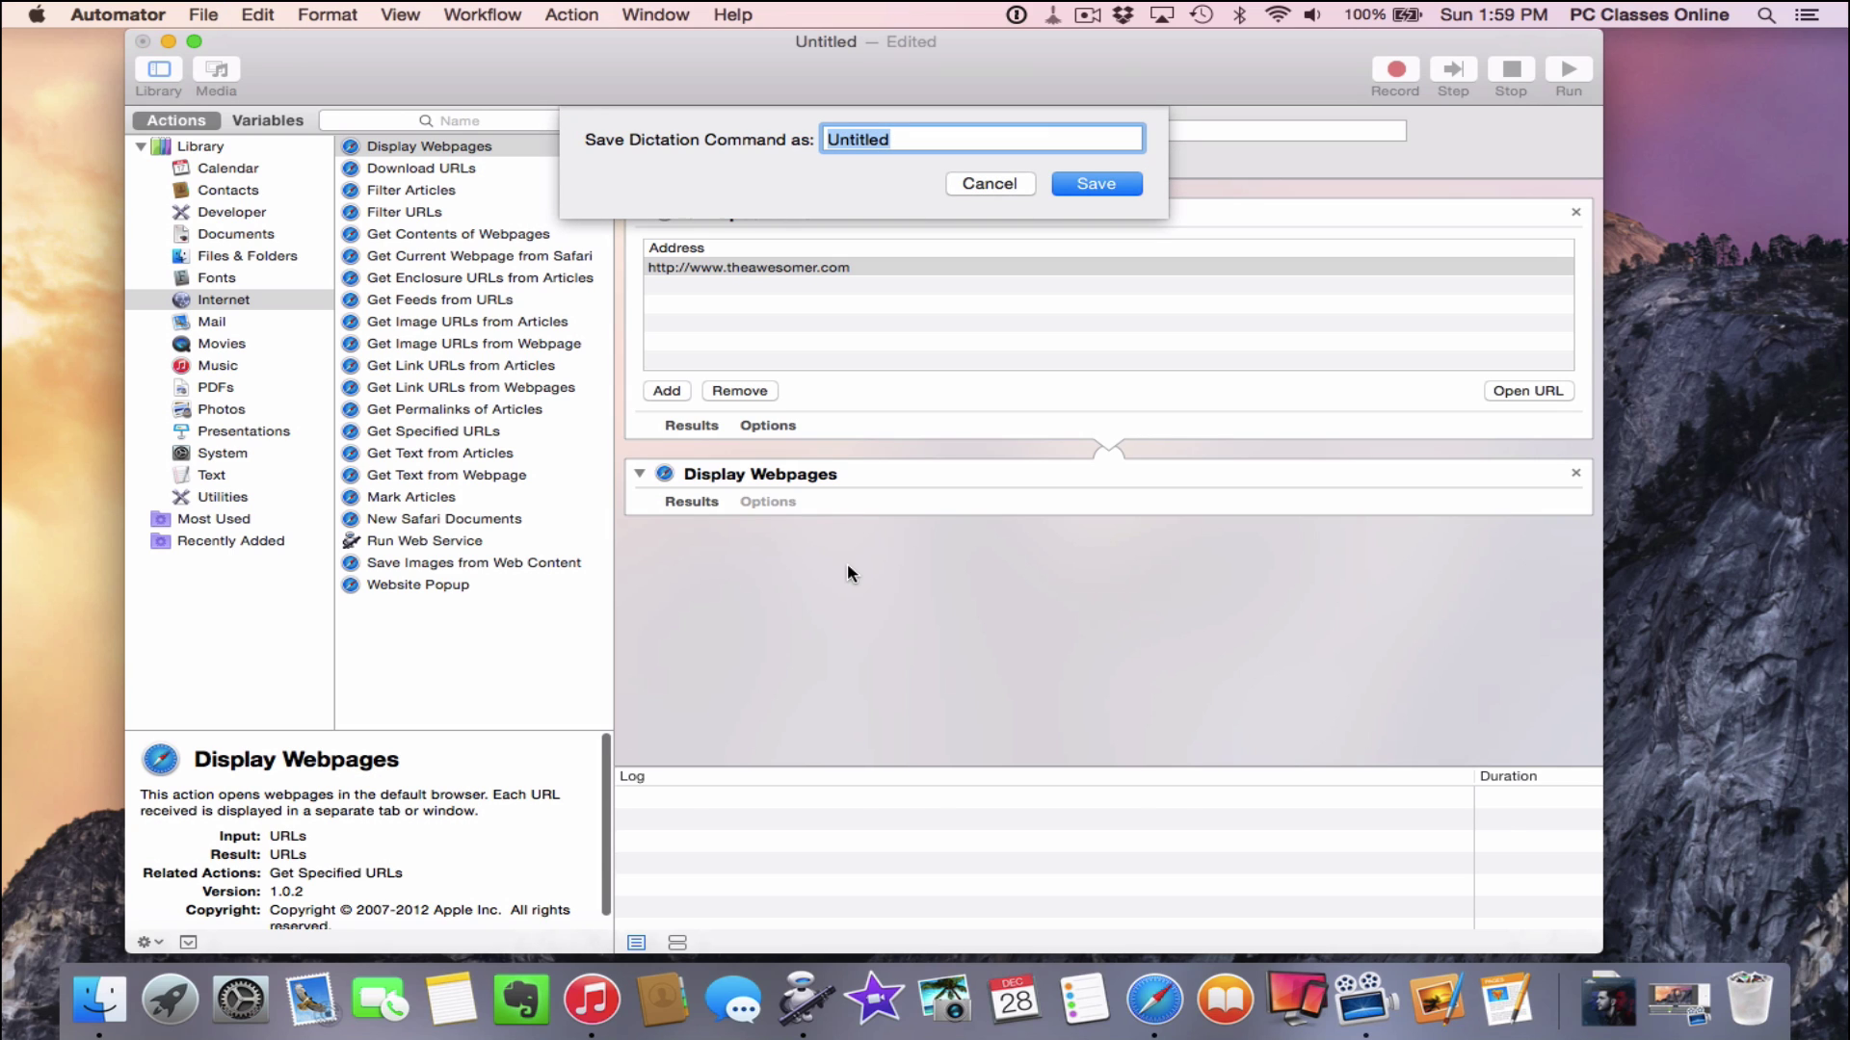
type("awesome")
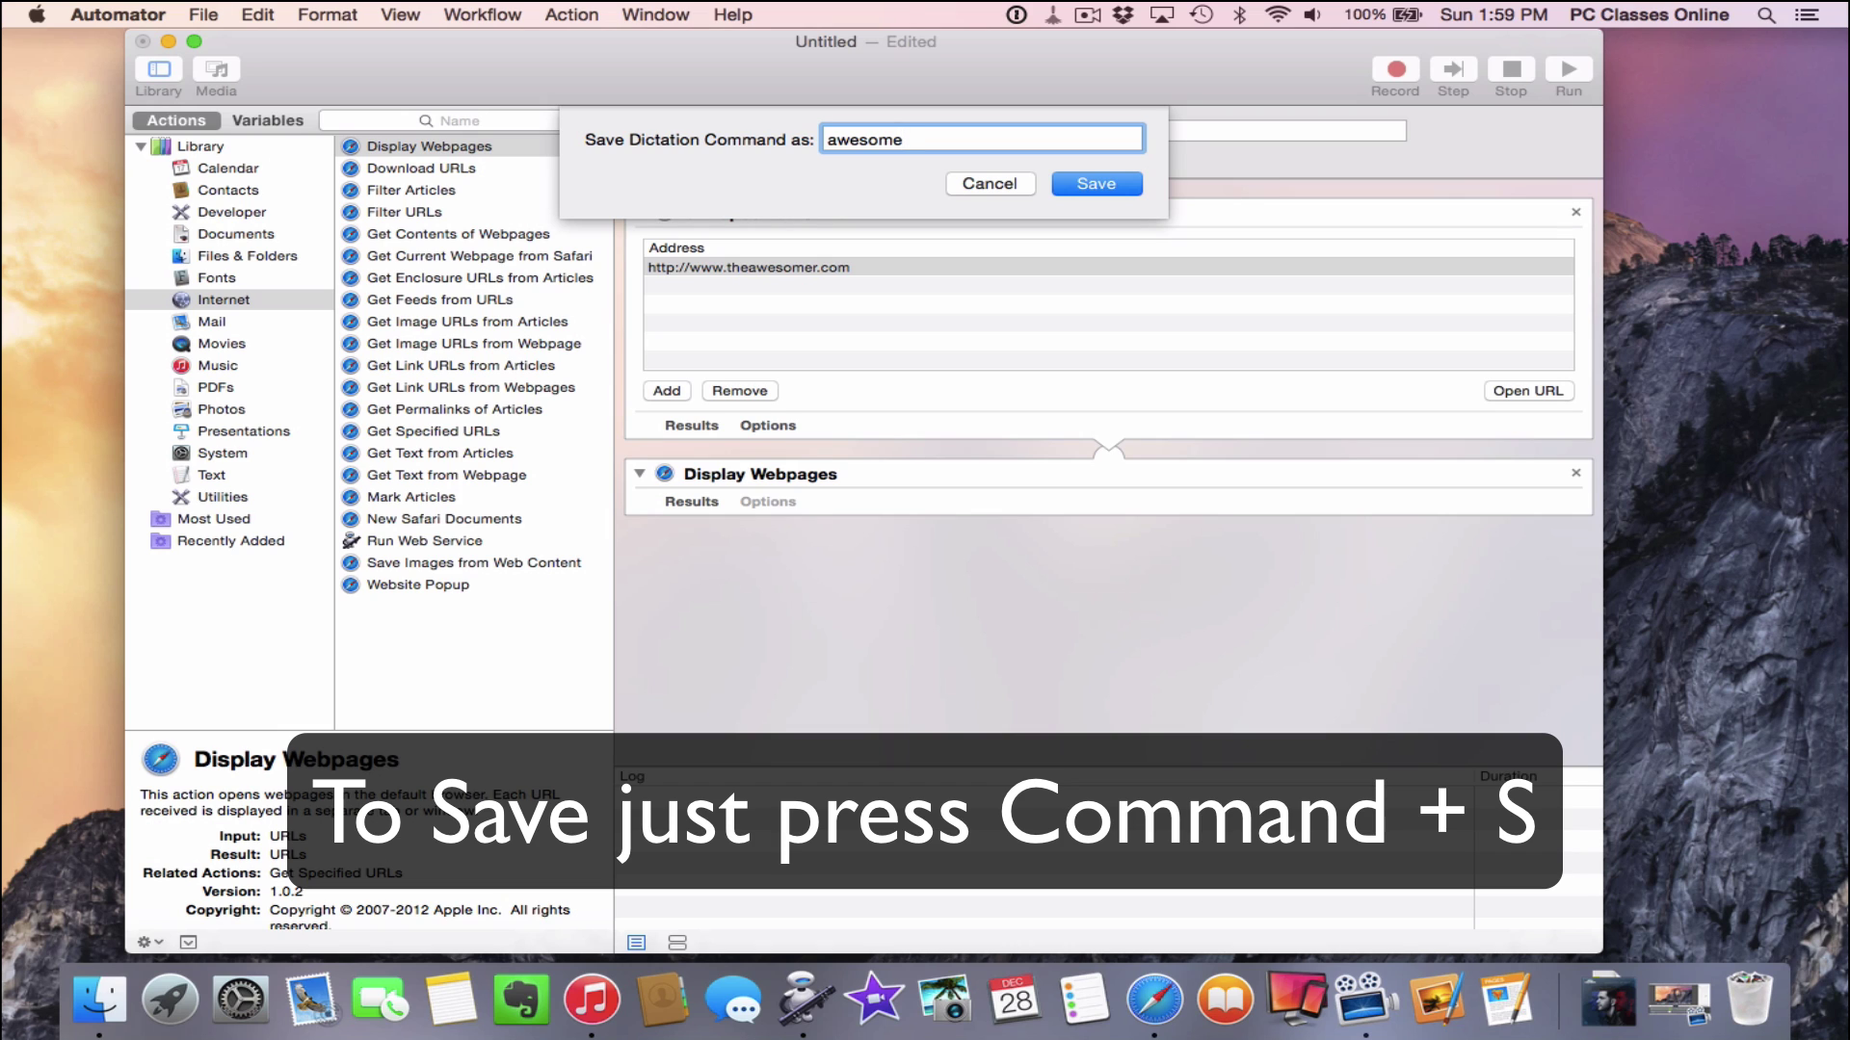
type(" stuff")
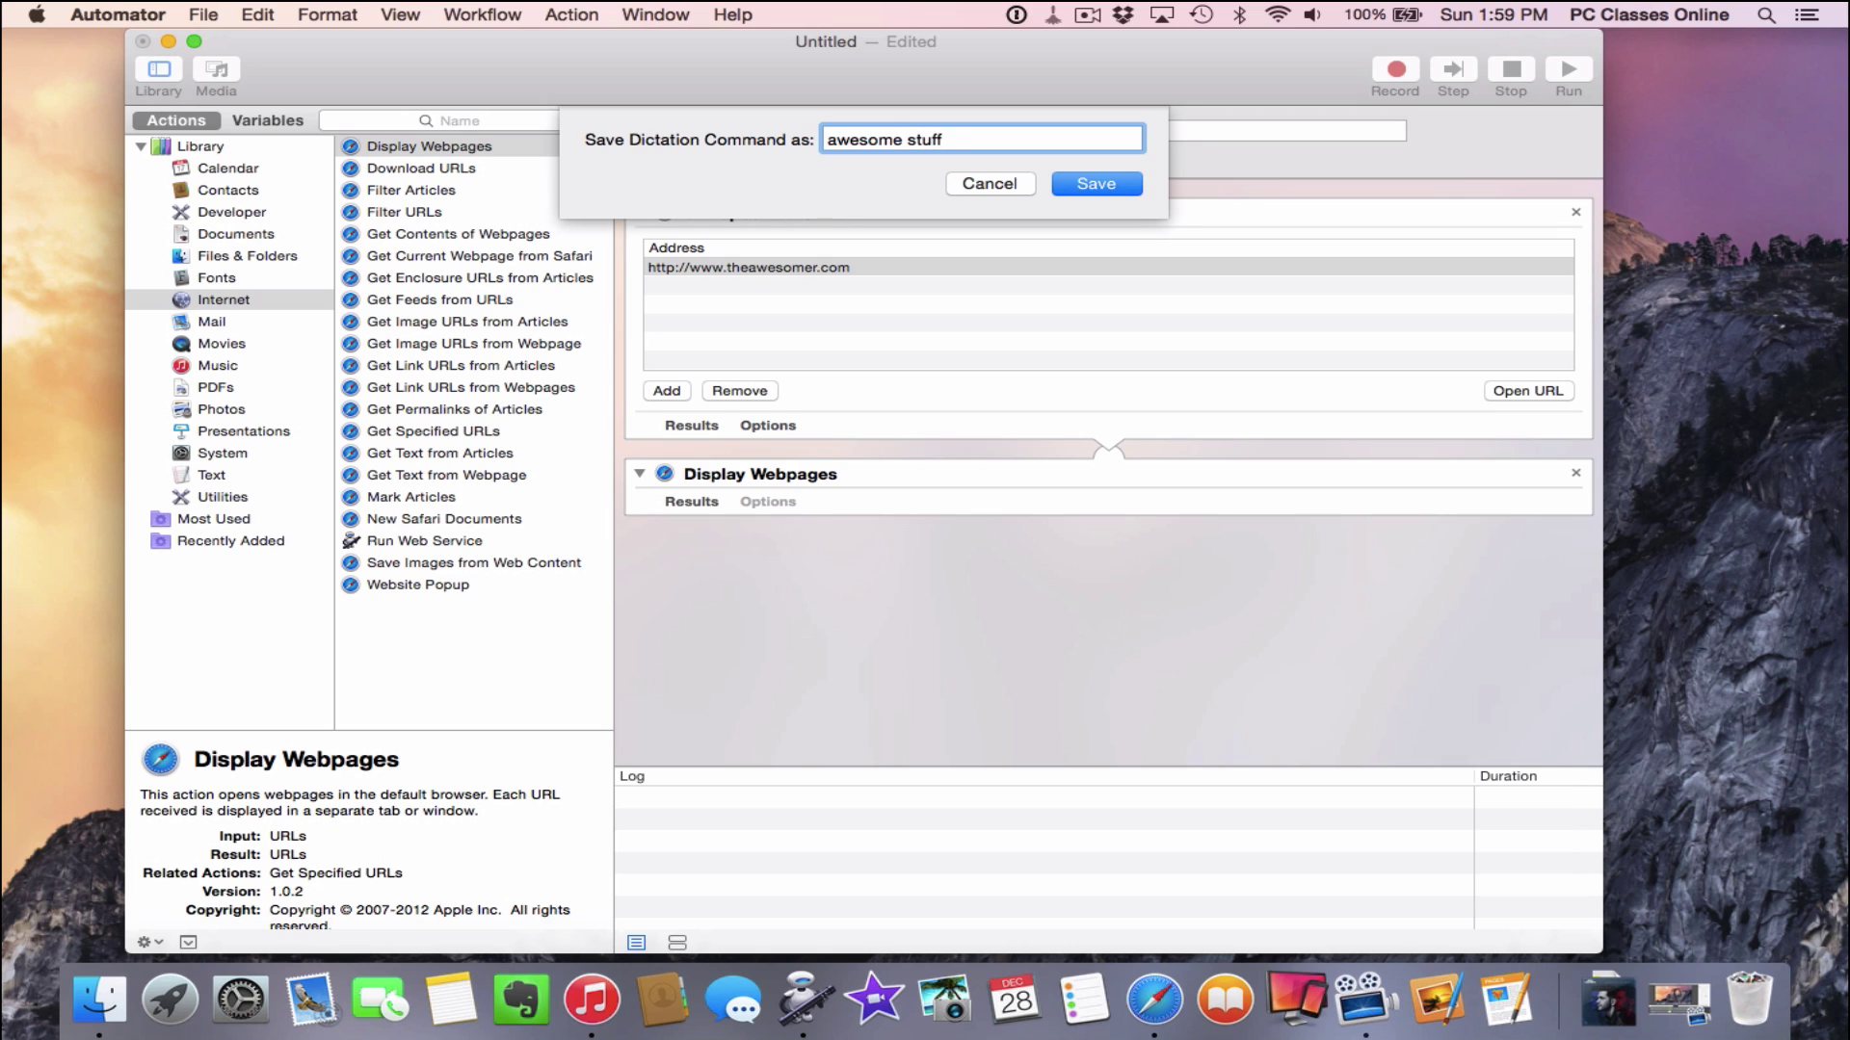
key("Return")
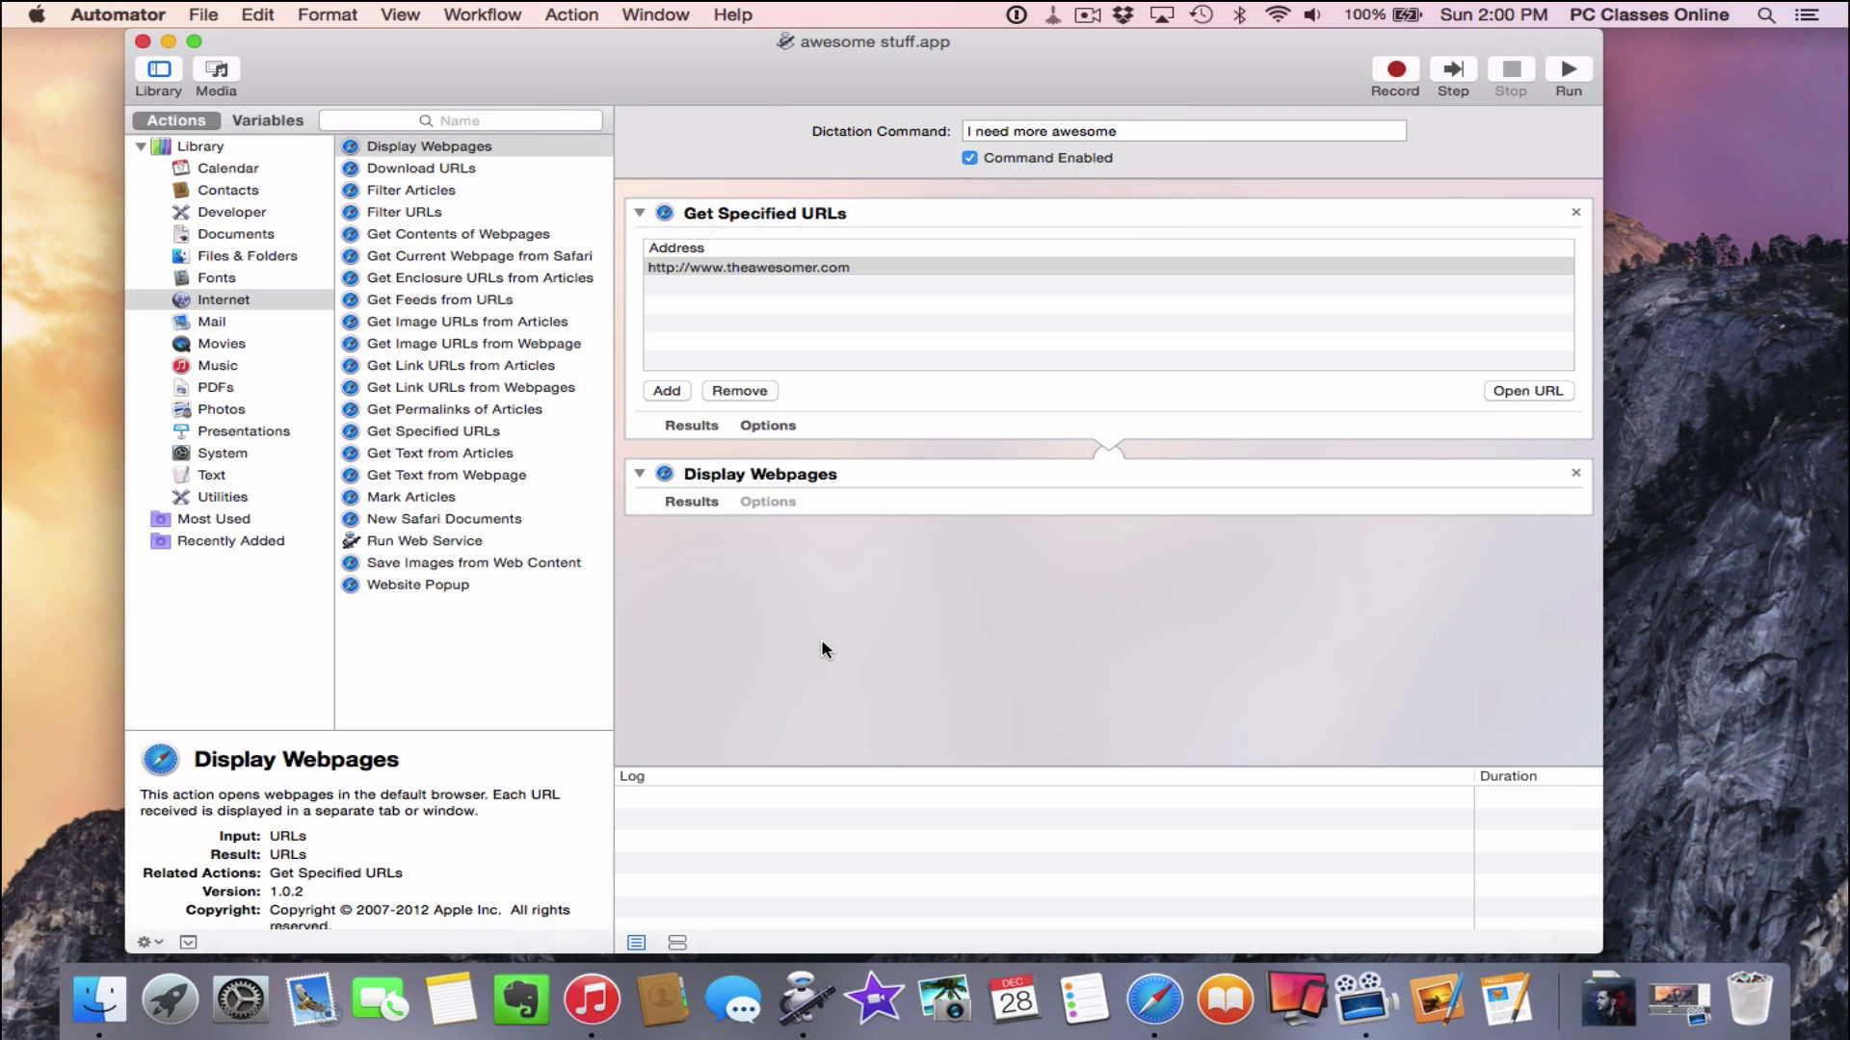
key("super+h")
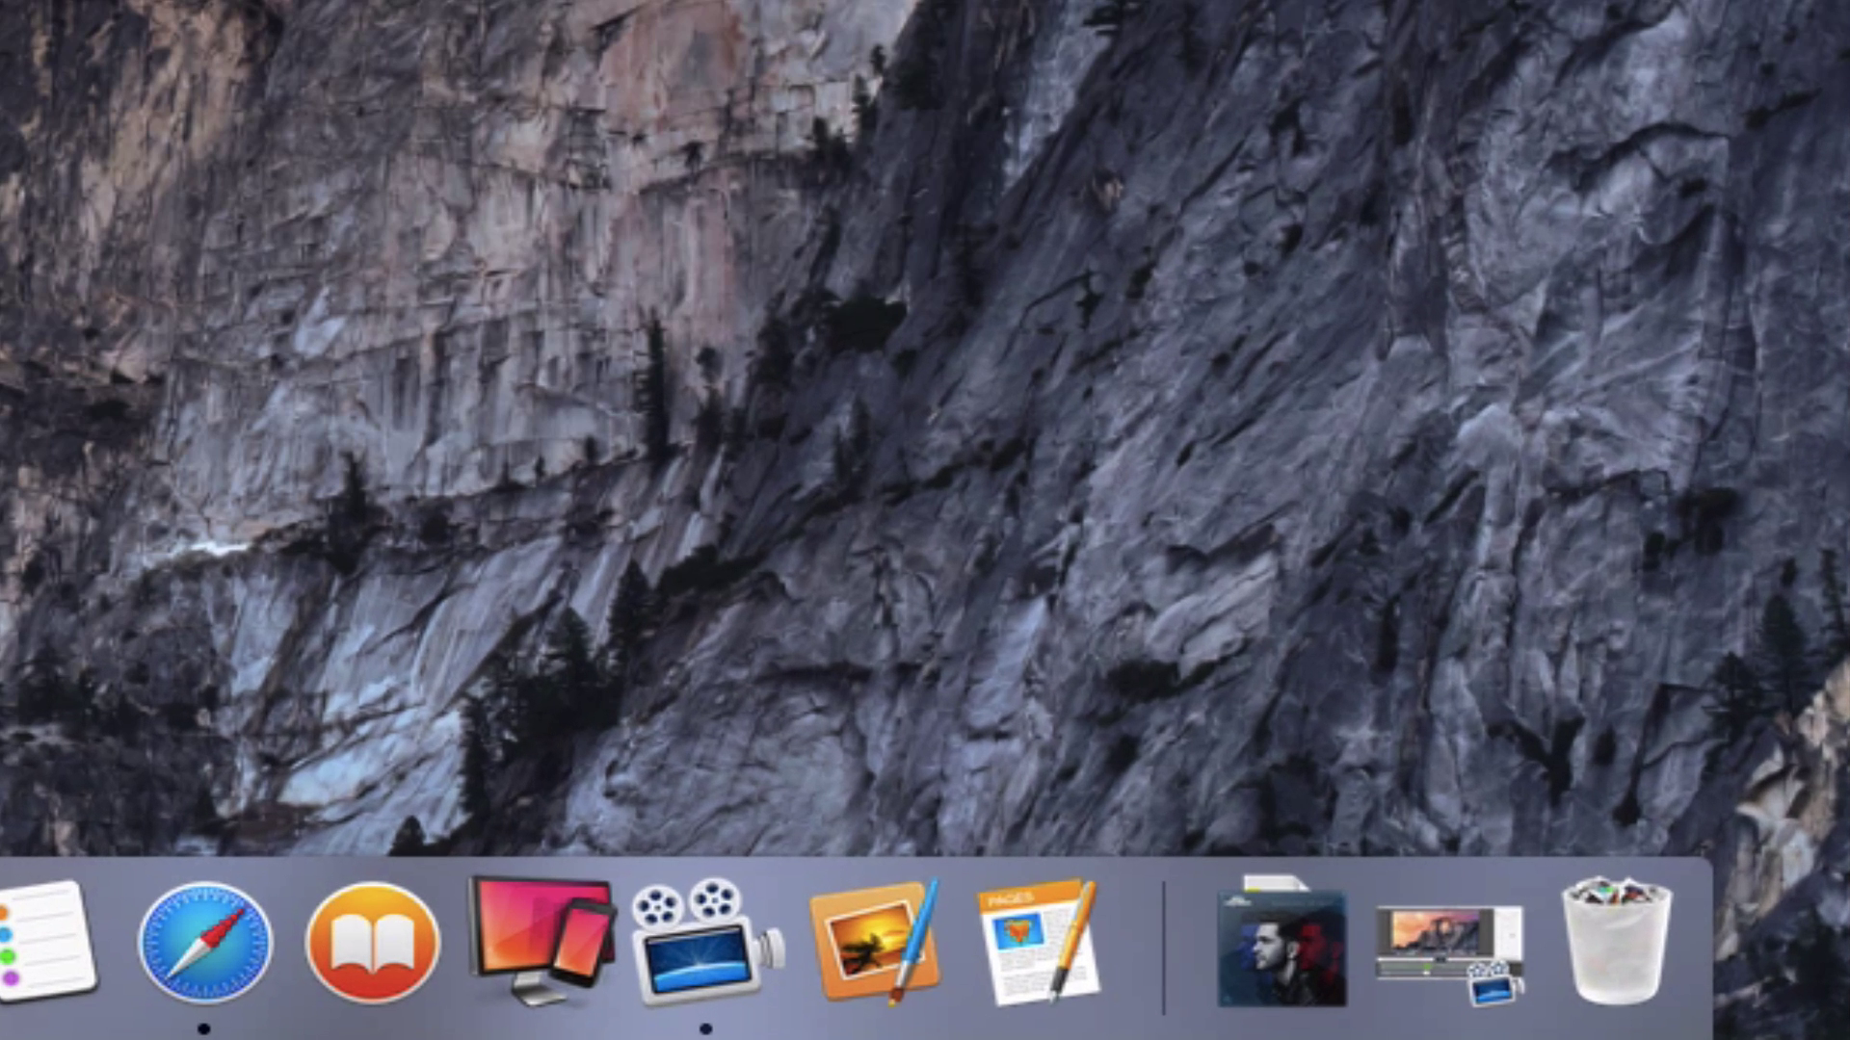
Say 'I need more awesome' with Dictation to open theawesomer.com in Safari, then hide Safari
key("fn")
key("fn")
key("fn")
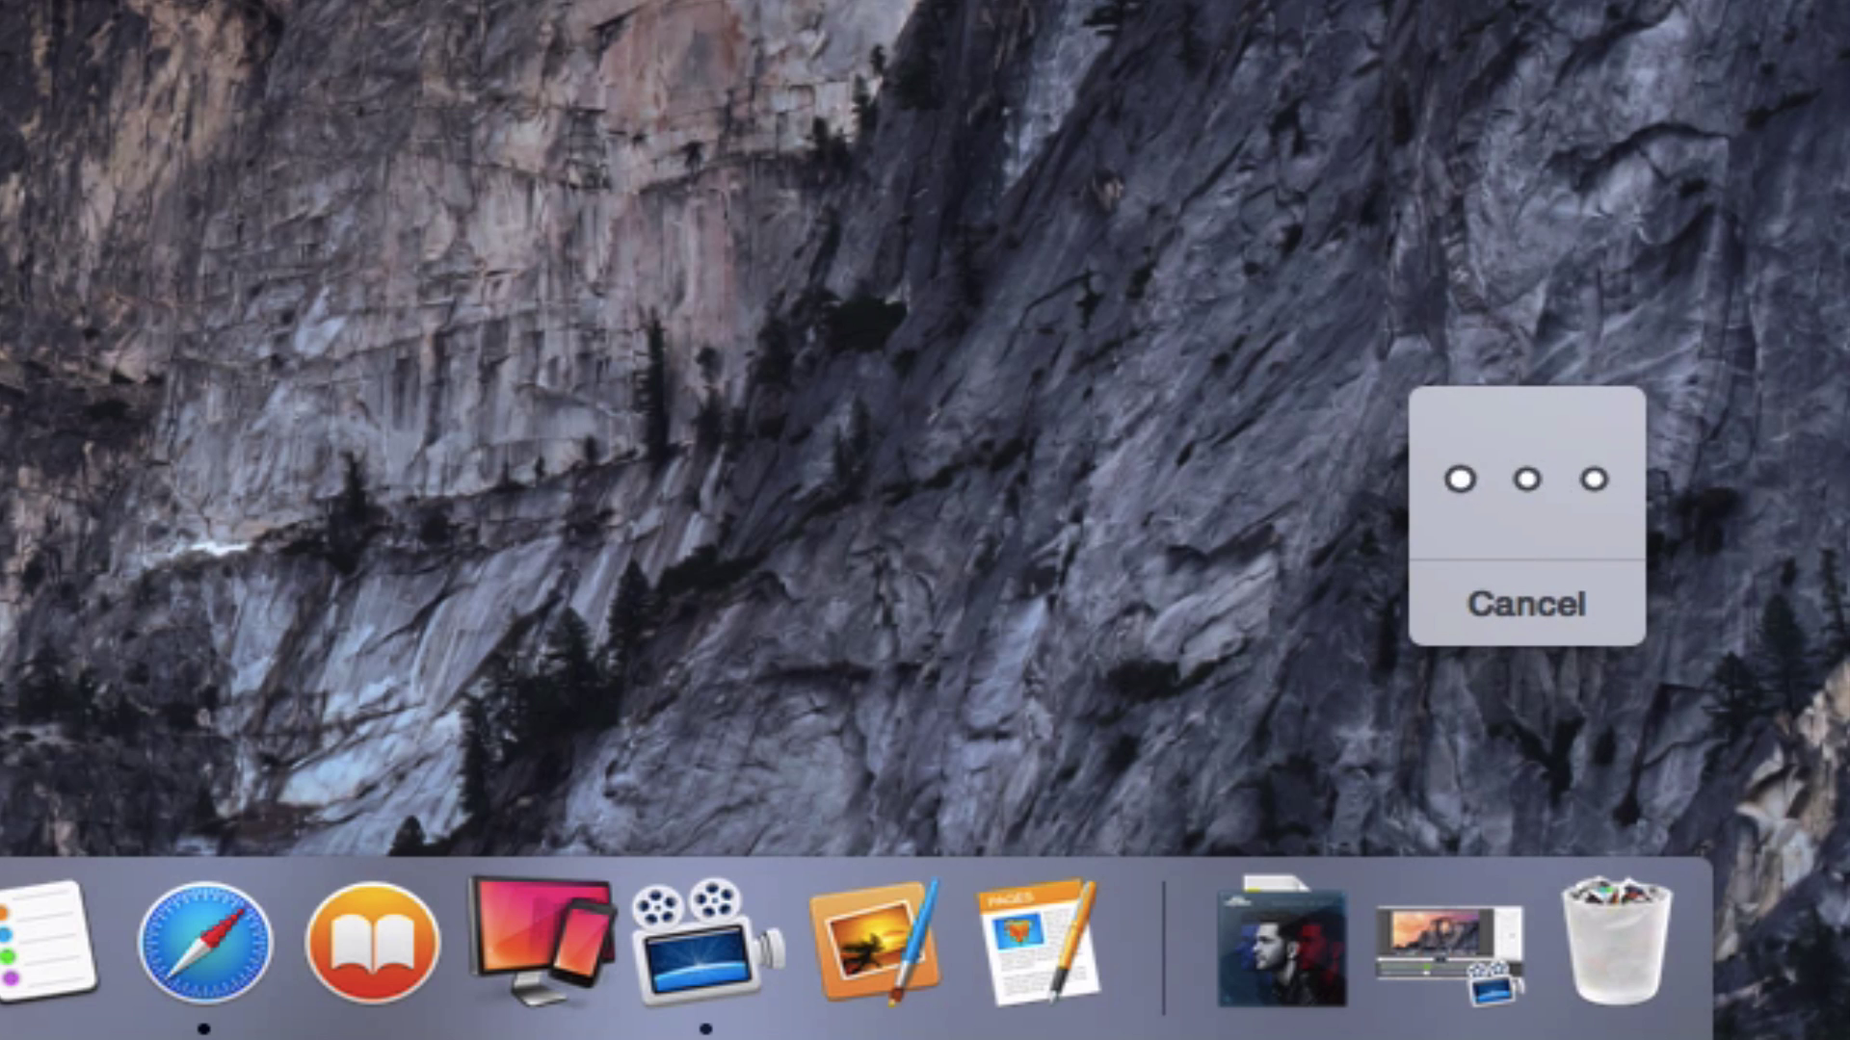
key("fn")
key("fn")
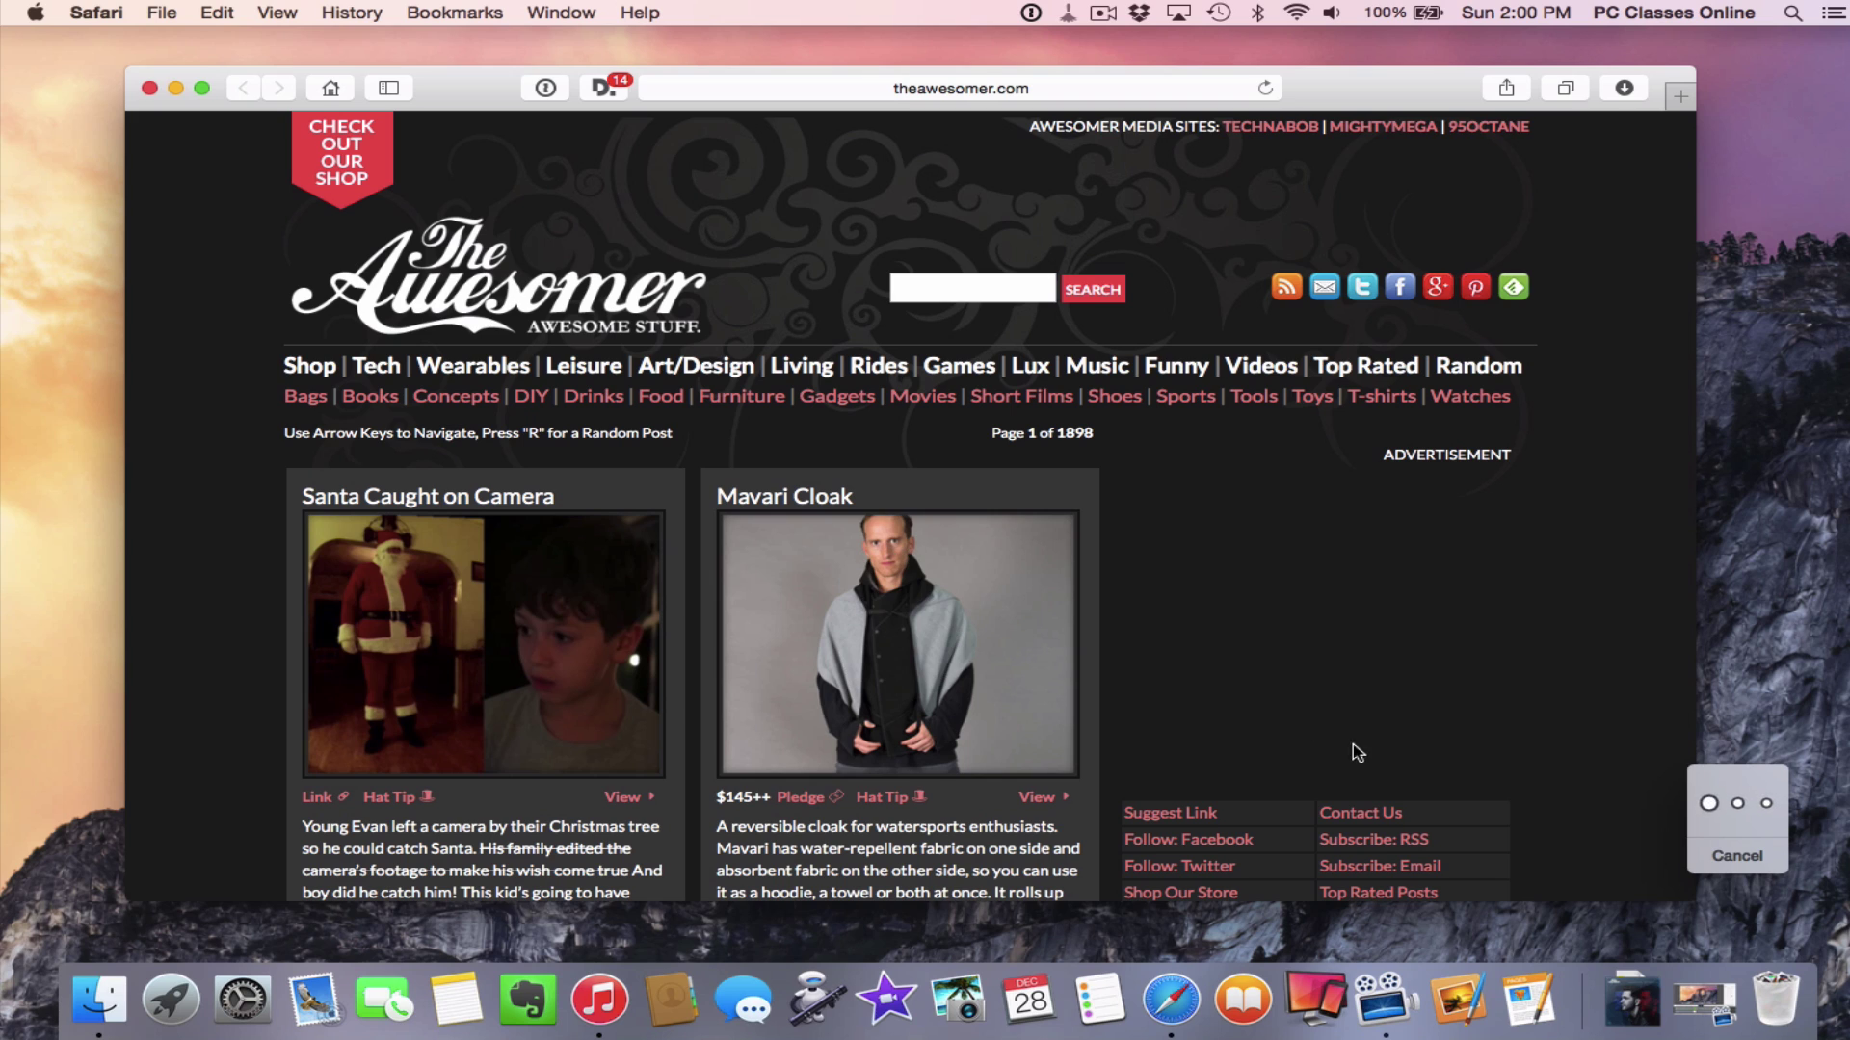
left_click(1742, 857)
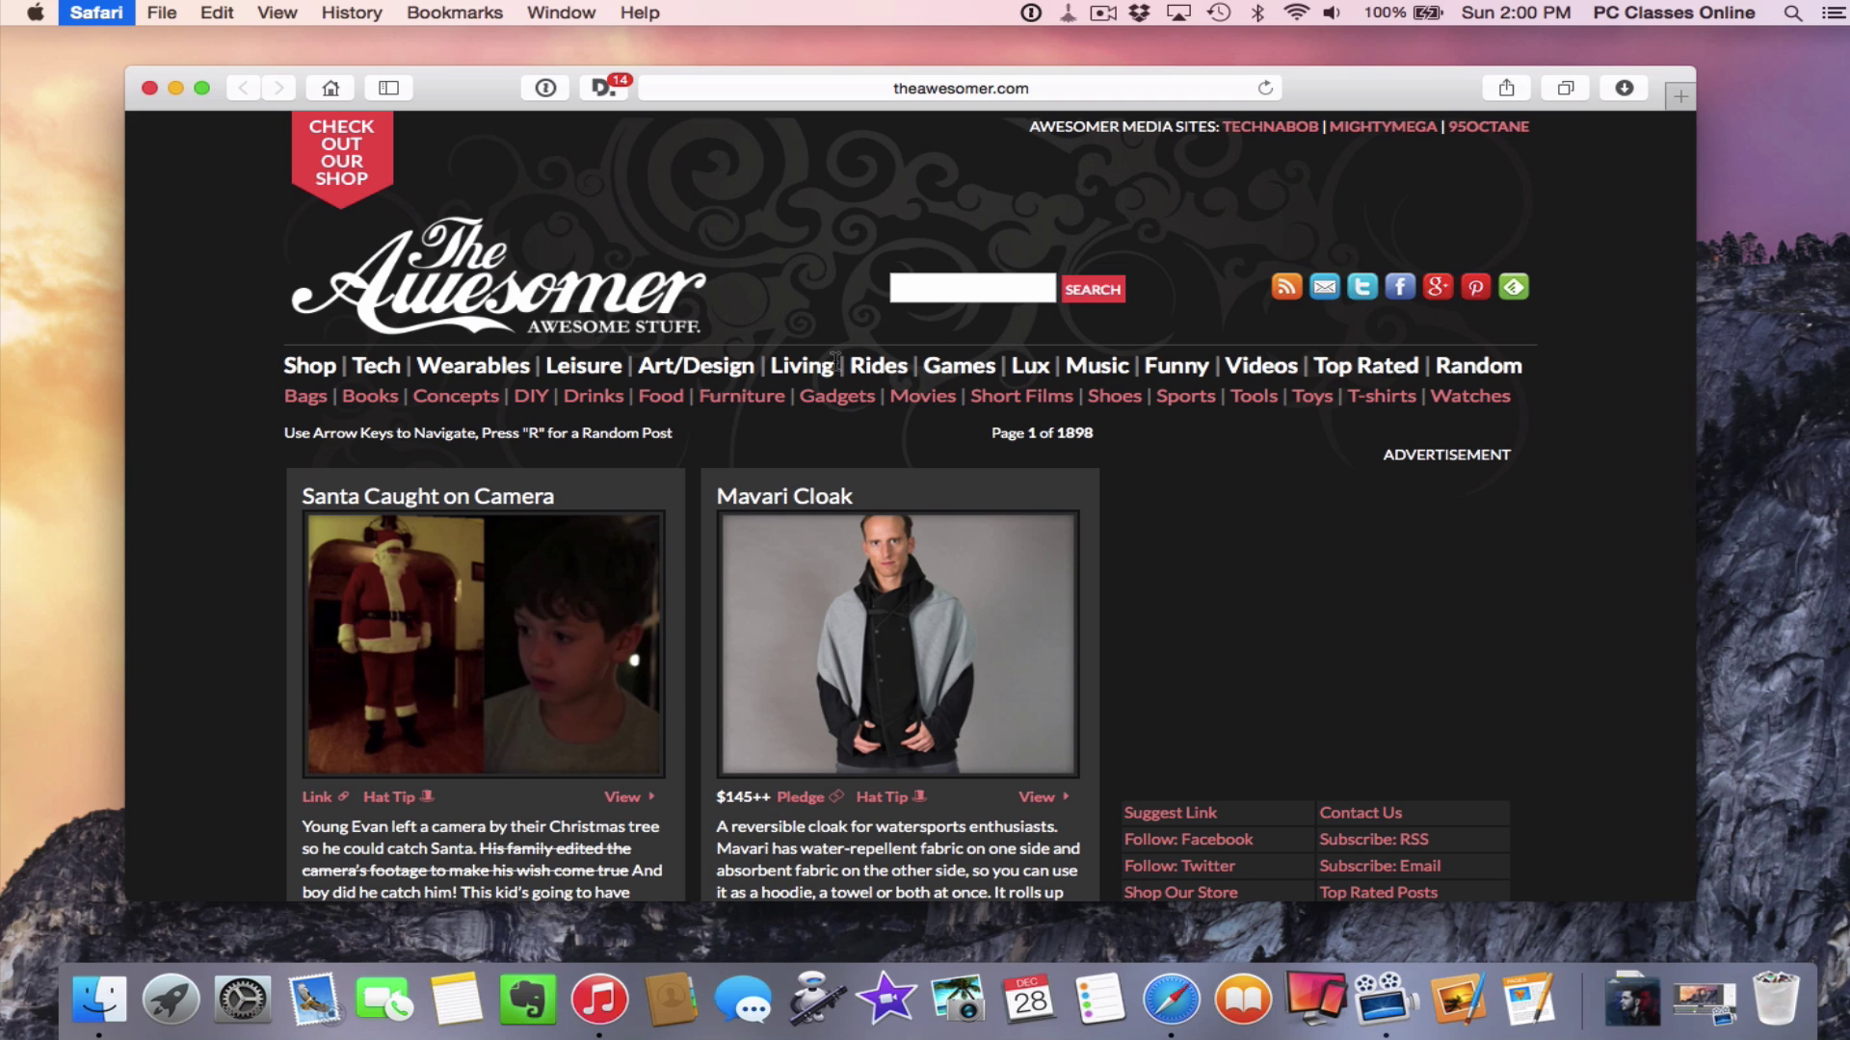
key("super+h")
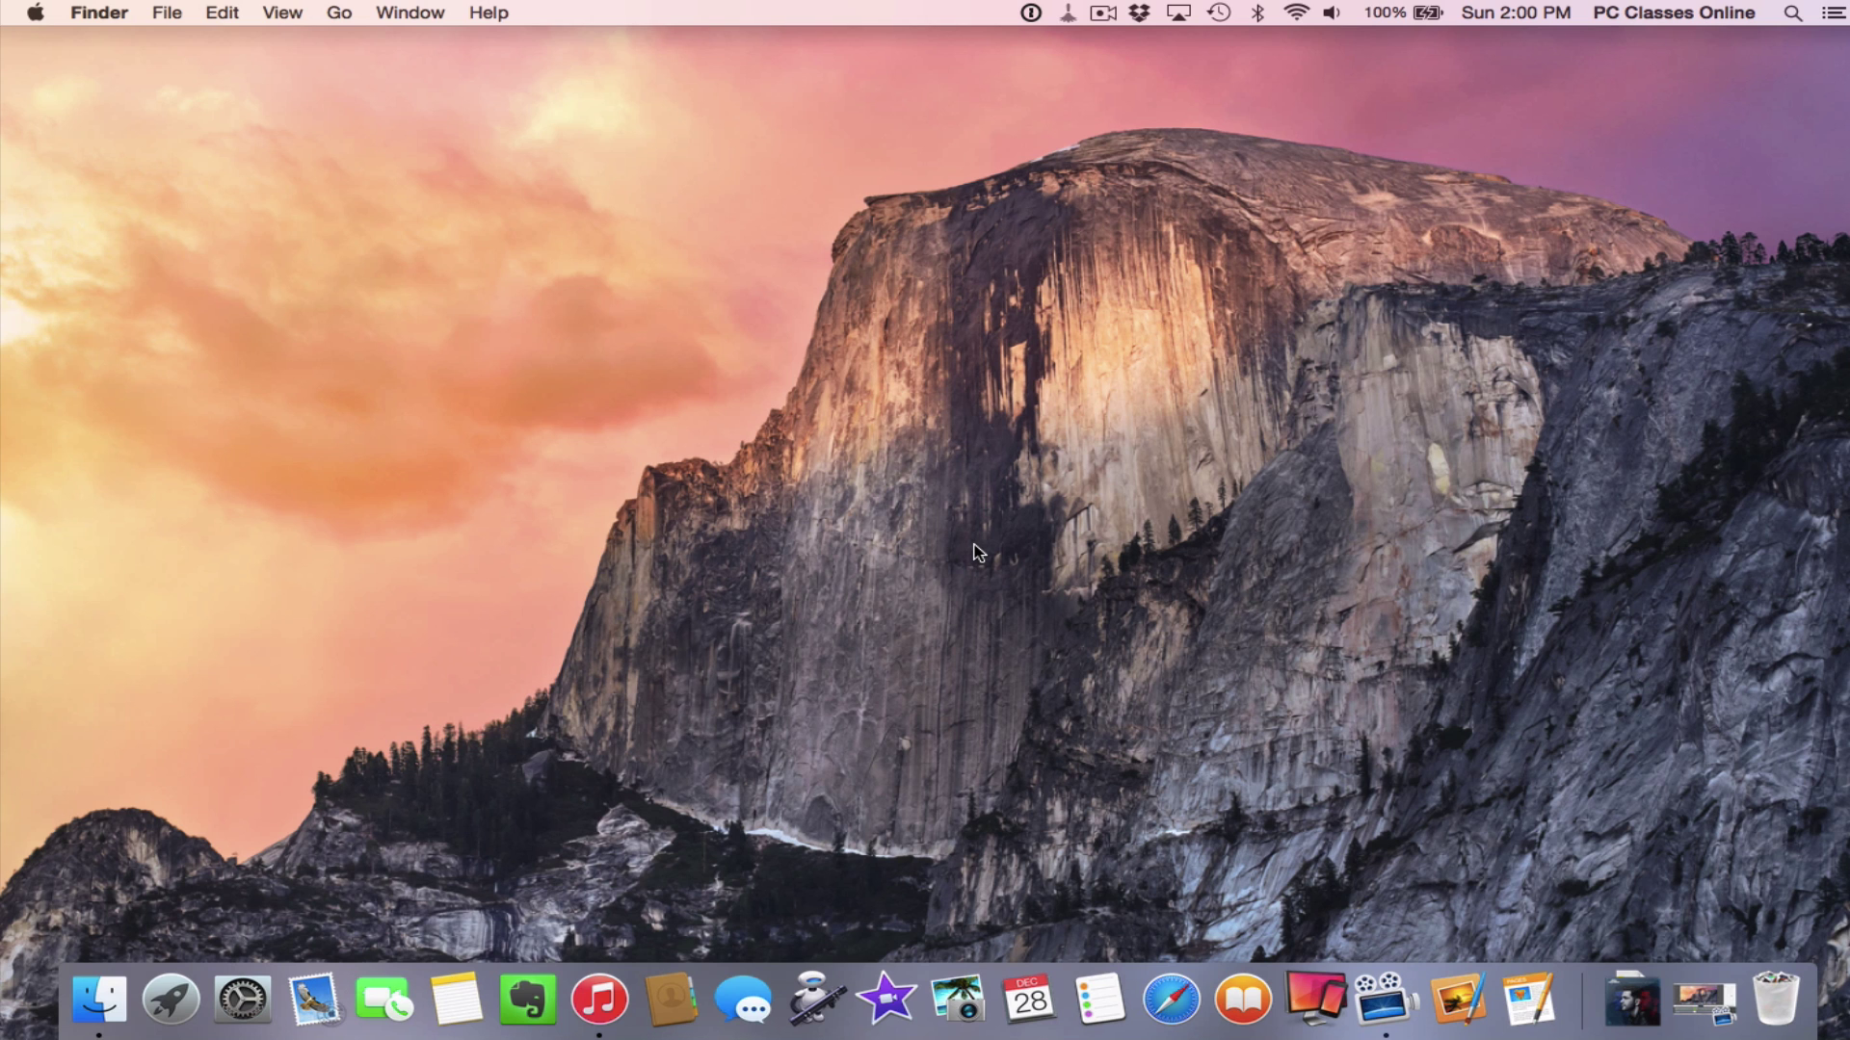
key("fn")
key("fn")
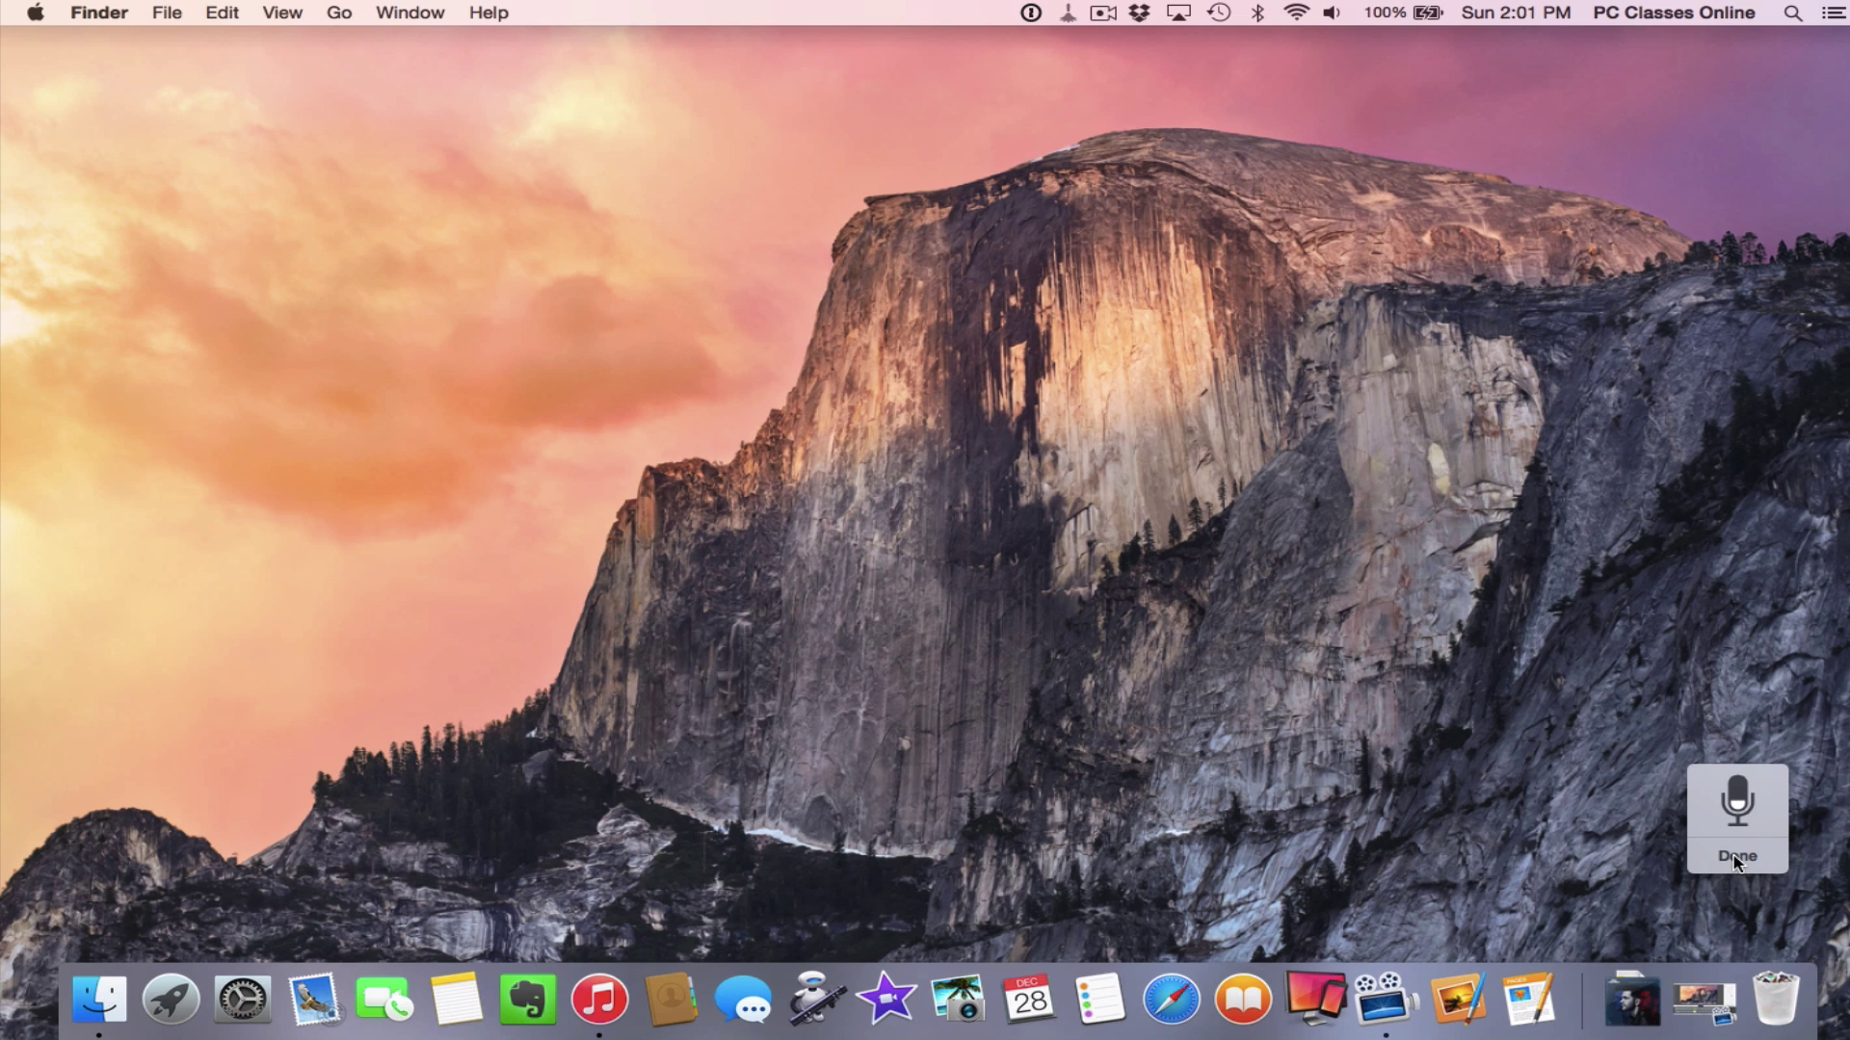
left_click(1750, 860)
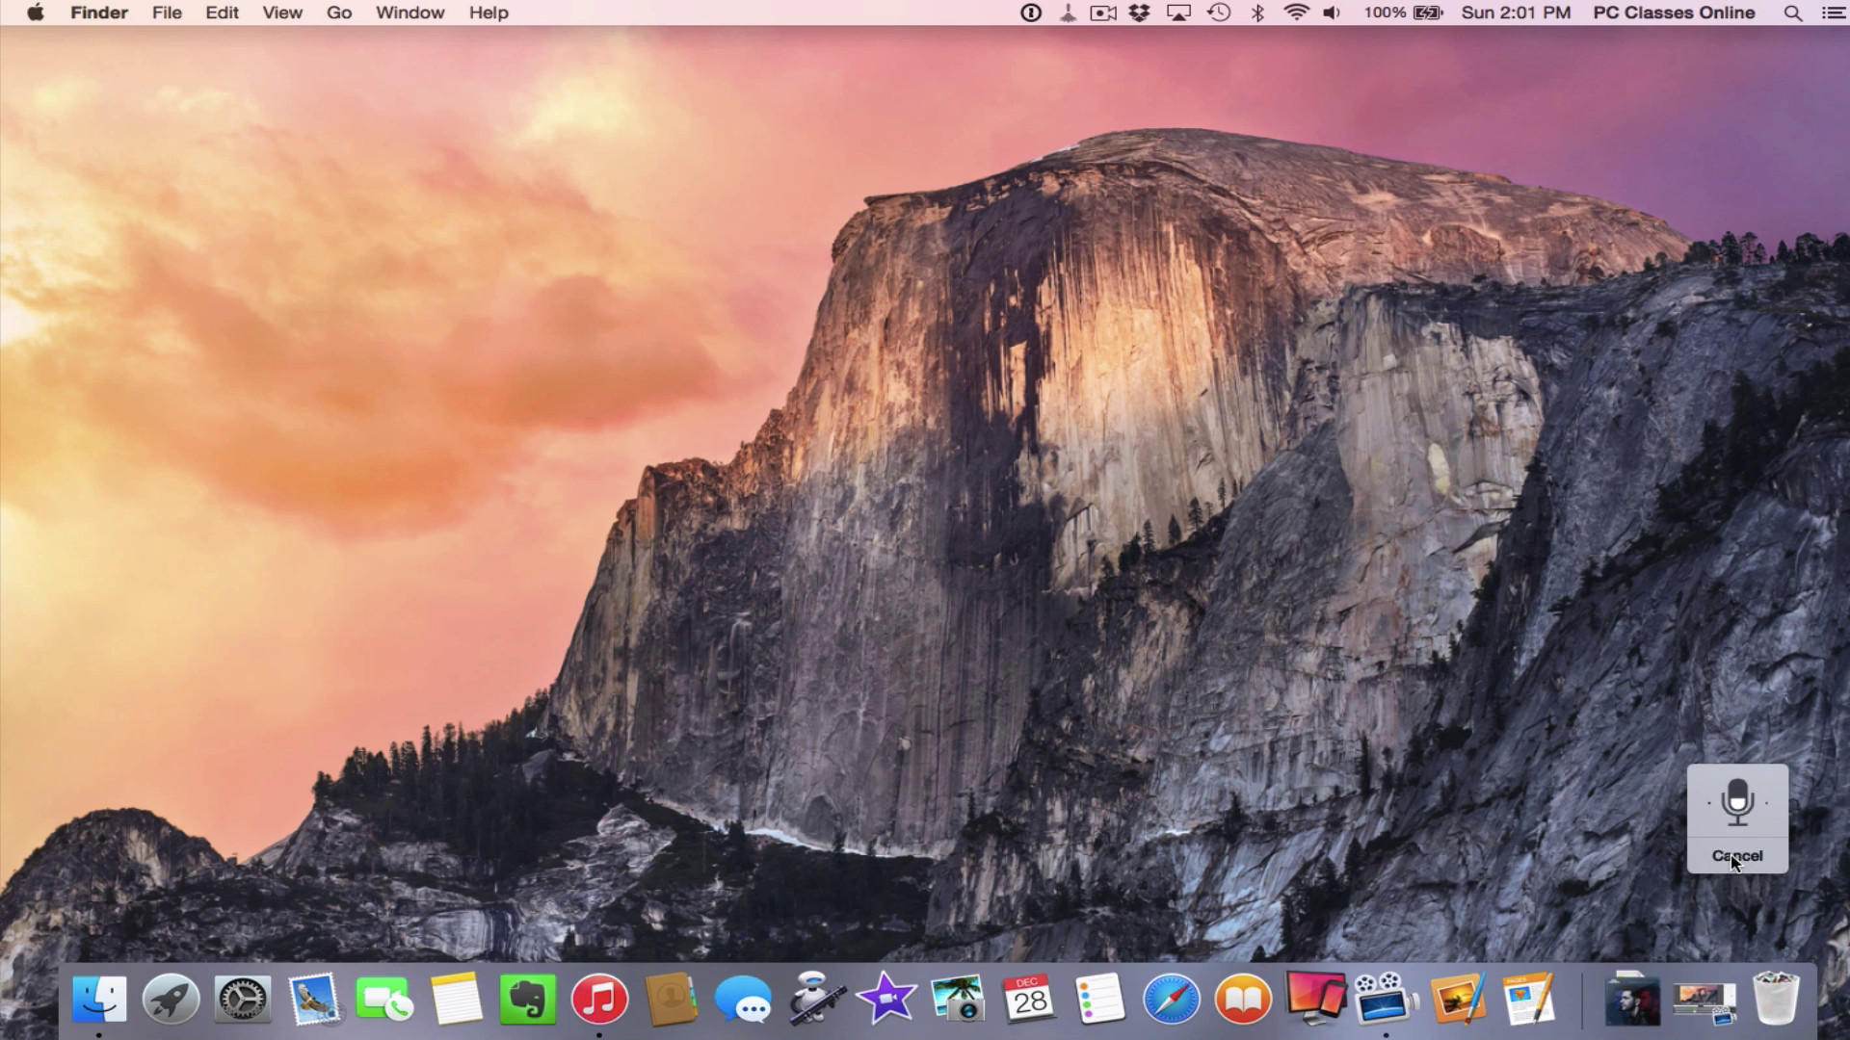
left_click(817, 999)
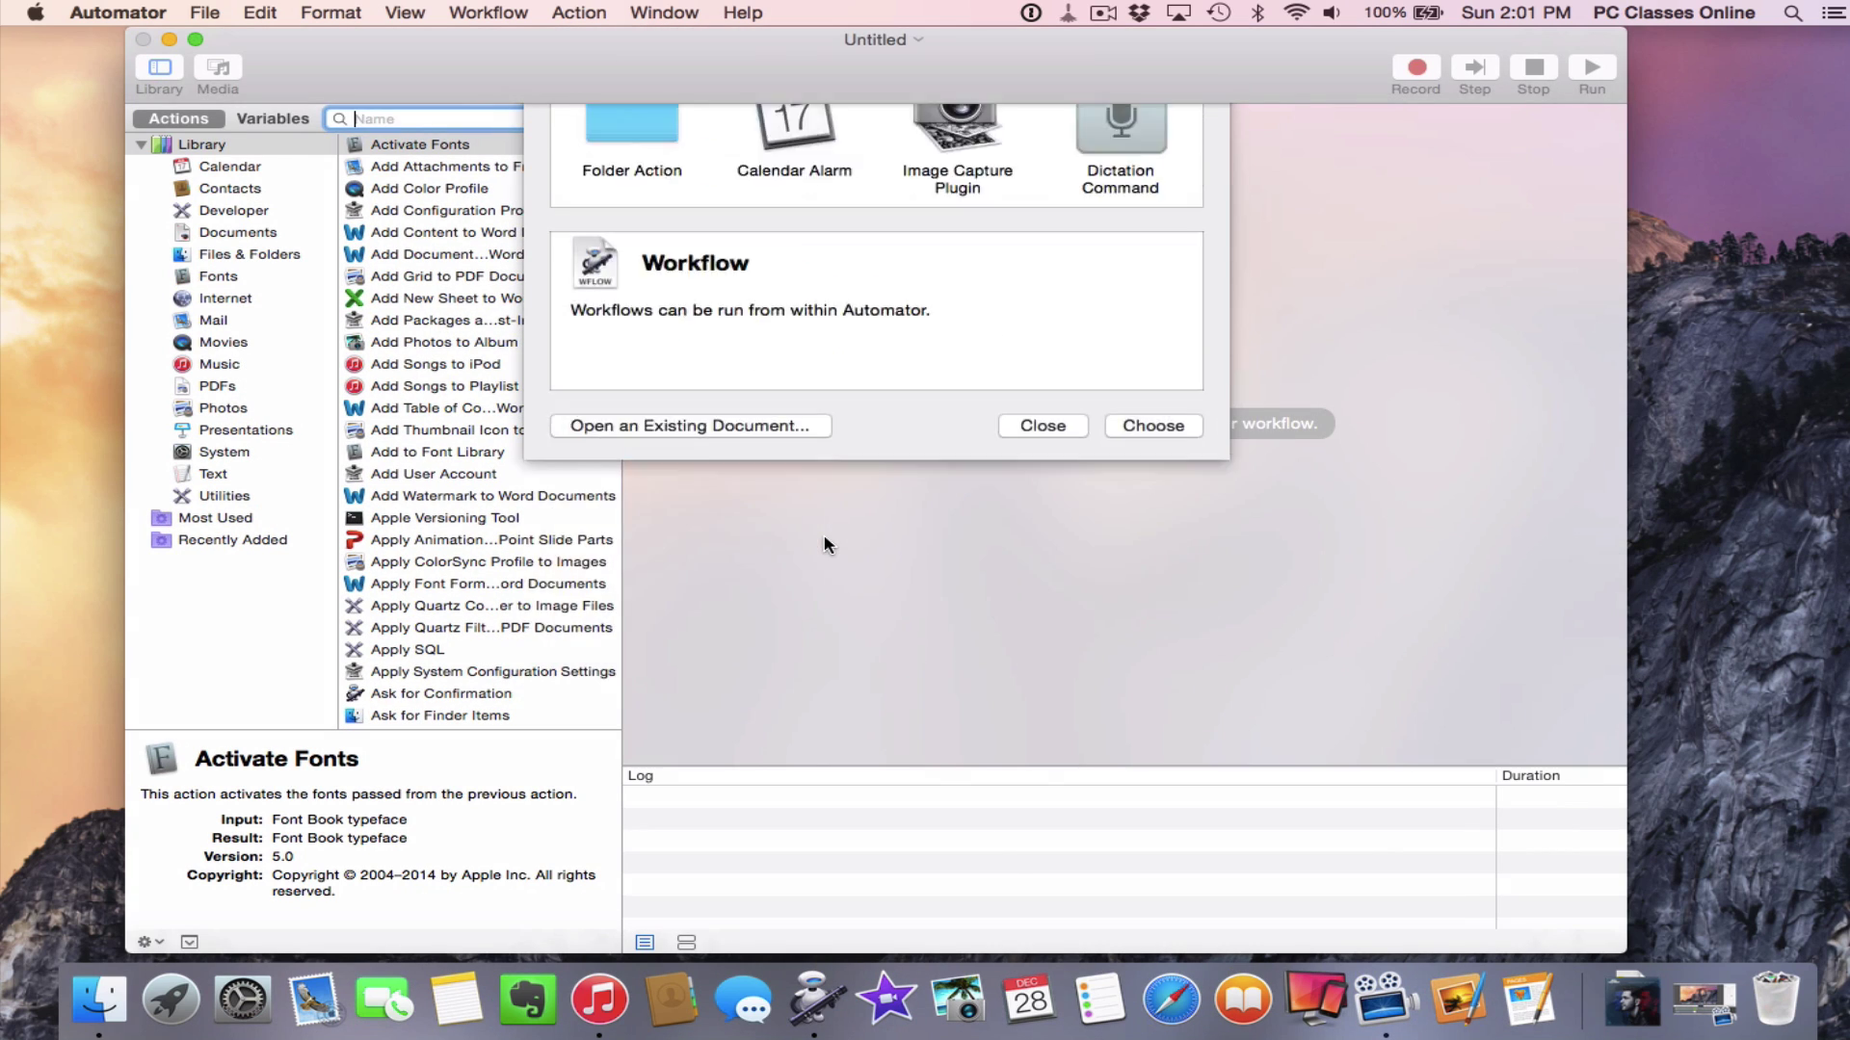
left_click(1129, 375)
double_click(1129, 378)
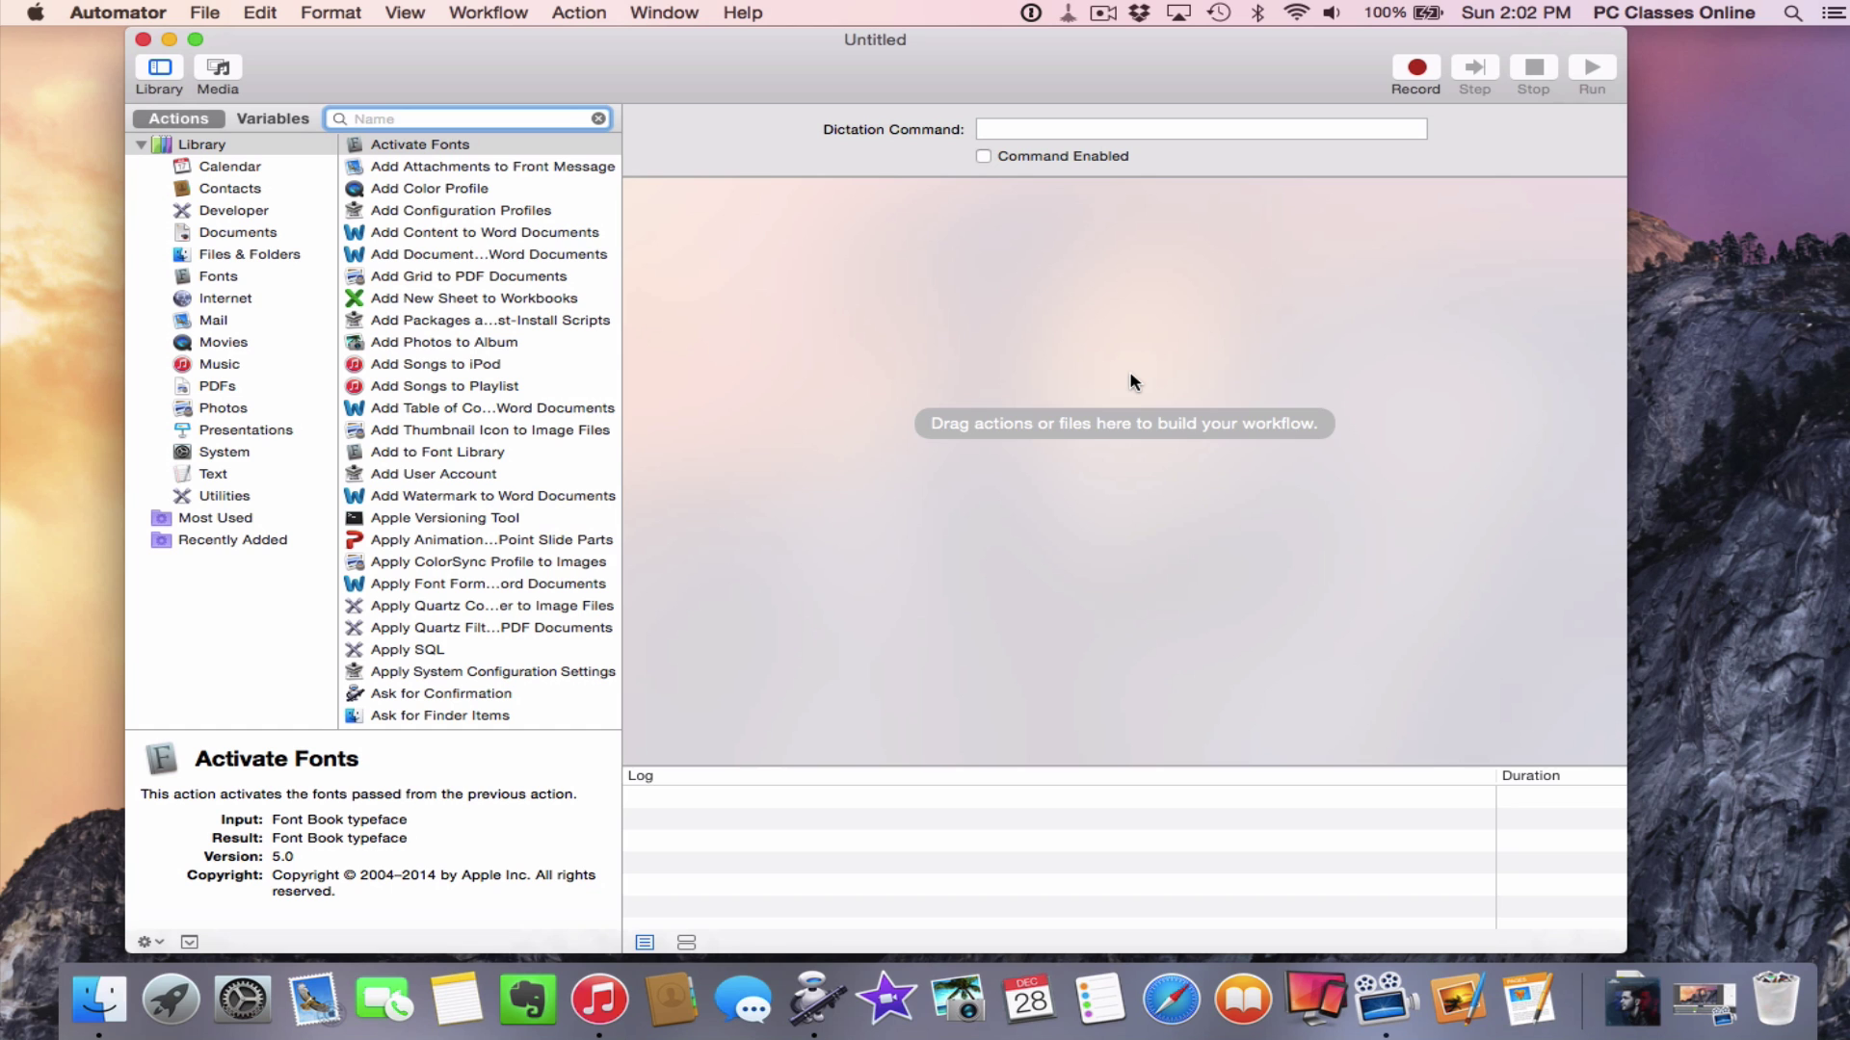
key("super+q")
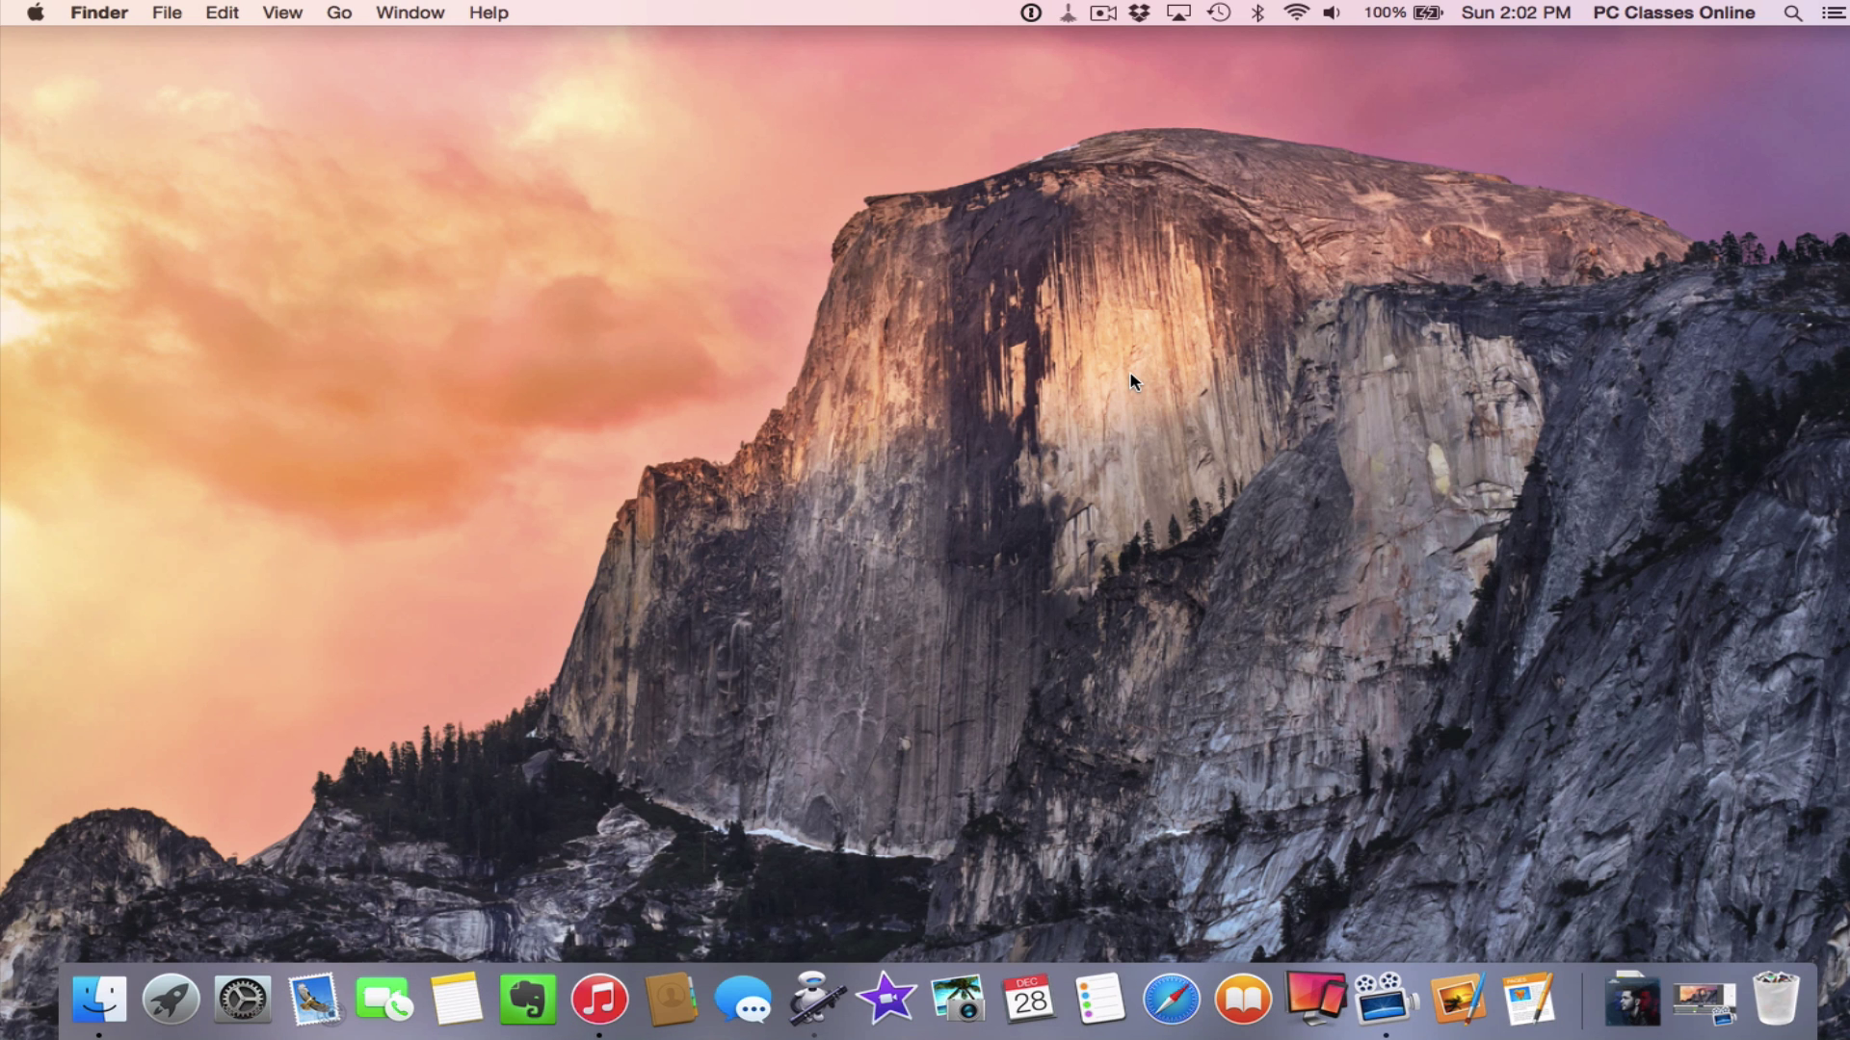